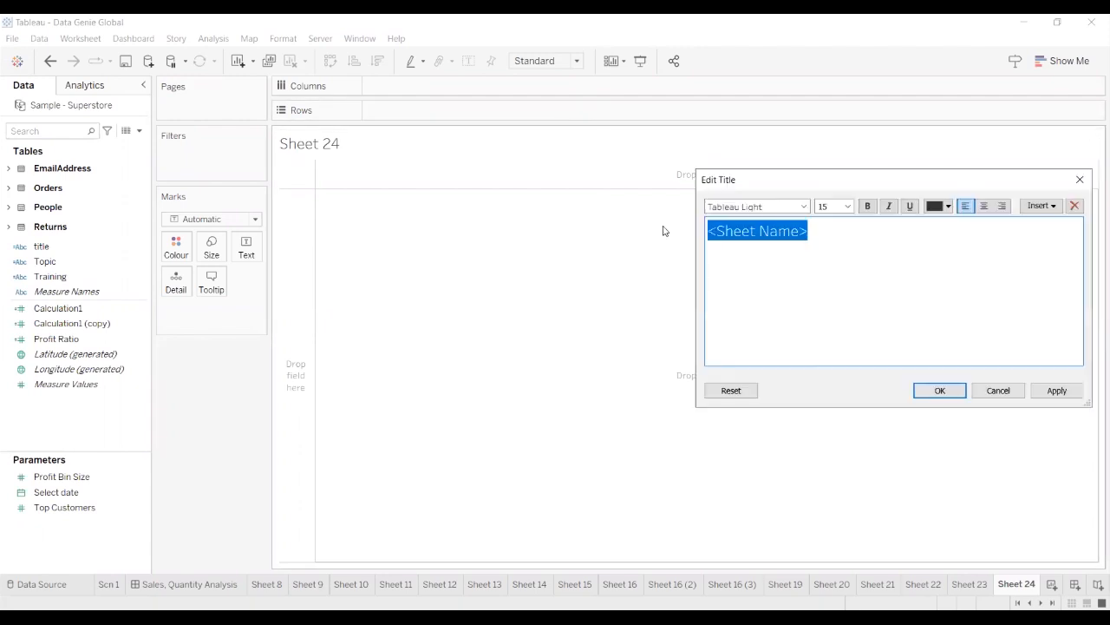
Change the worksheet title to "Date Trunc" and colour the title text blue
{"action": "type", "text": "Date "}
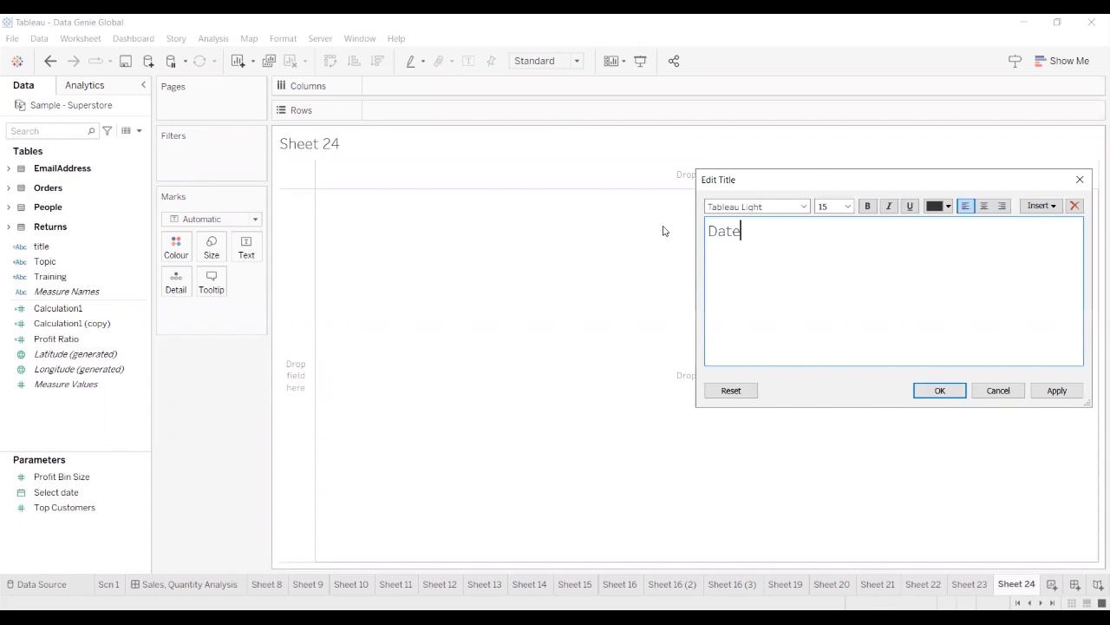
{"action": "type", "text": "Trunc"}
{"action": "key", "text": "ctrl+a"}
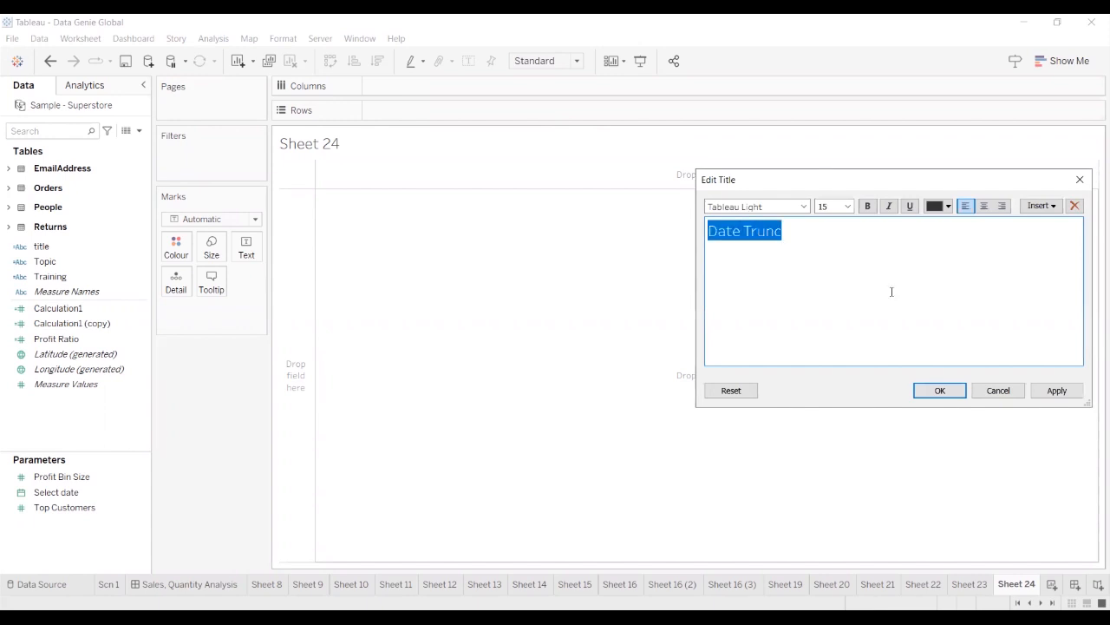
{"action": "left_click", "coordinate": [950, 206]}
{"action": "left_click", "coordinate": [948, 292]}
{"action": "left_click", "coordinate": [1055, 390]}
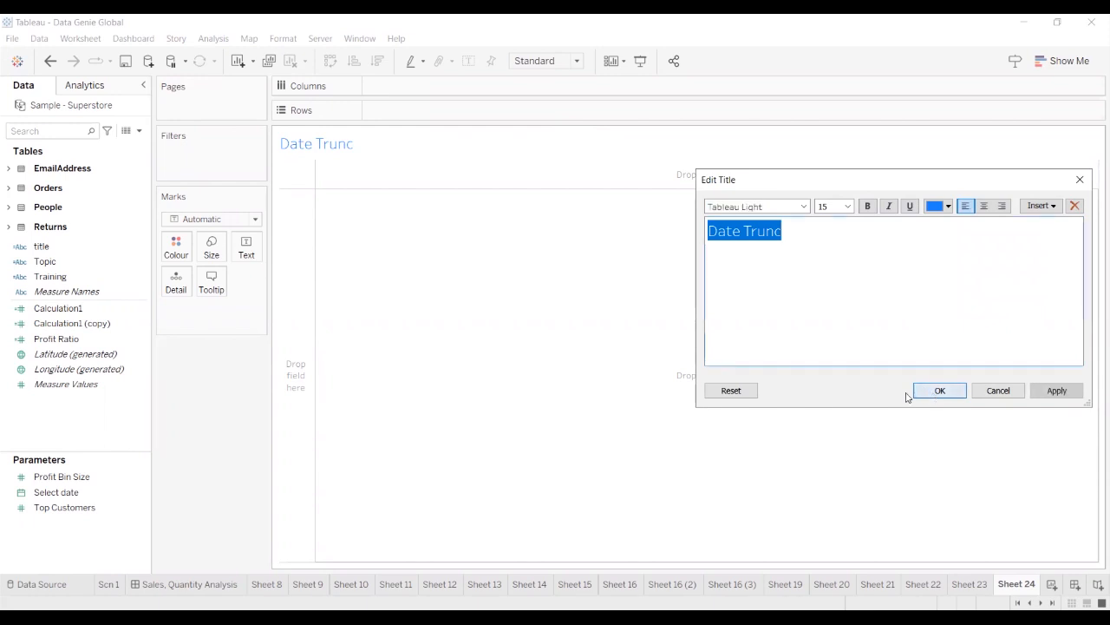
{"action": "left_click", "coordinate": [927, 390]}
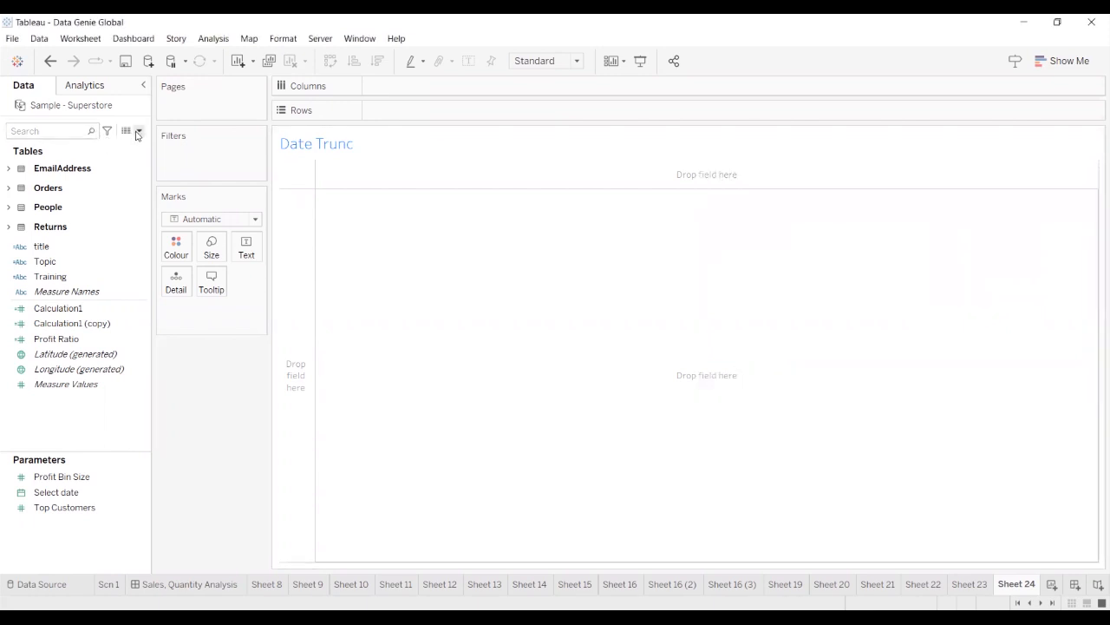
Create a calculated field with the formula DATETRUNC('year',[Order Date])
{"action": "left_click", "coordinate": [137, 132]}
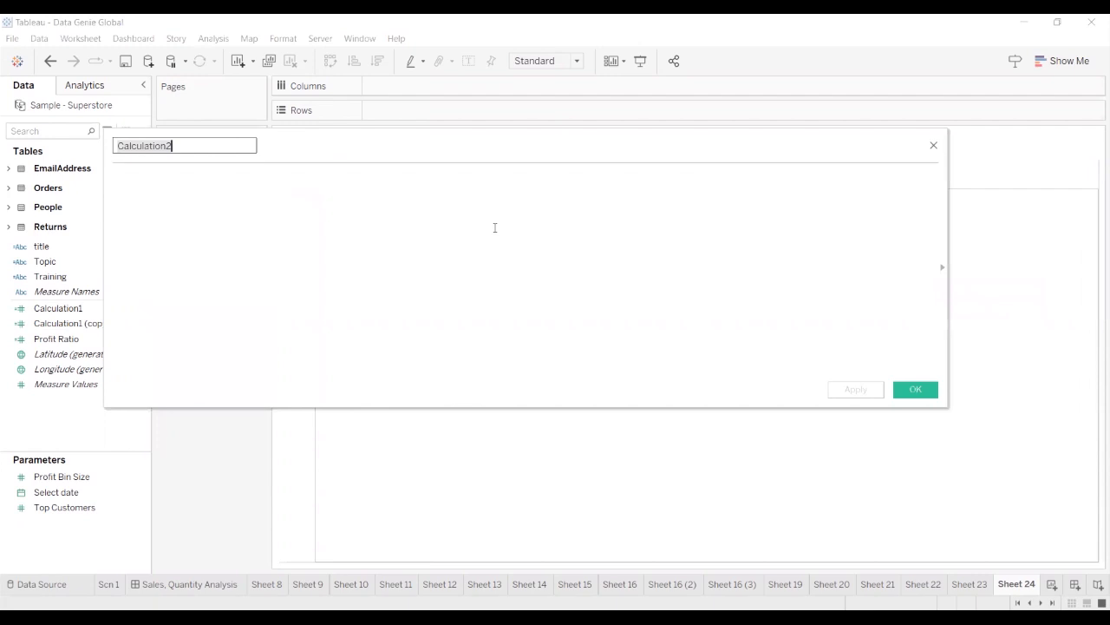
{"action": "left_click_drag", "start_coordinate": [348, 216], "coordinate": [274, 207]}
{"action": "left_click", "coordinate": [345, 294]}
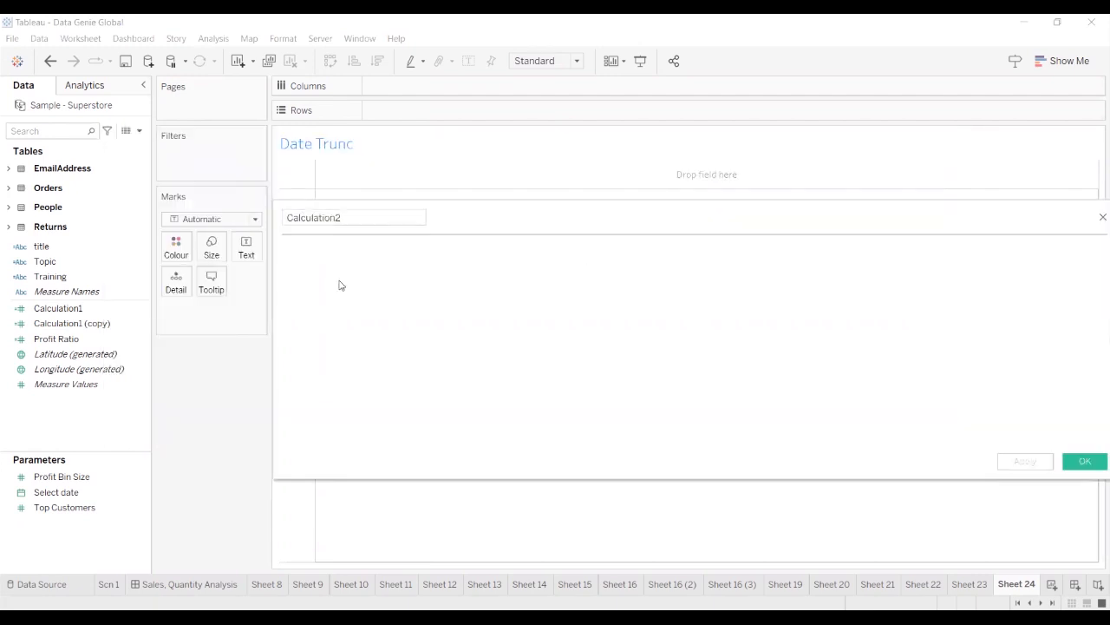
{"action": "type", "text": "date"}
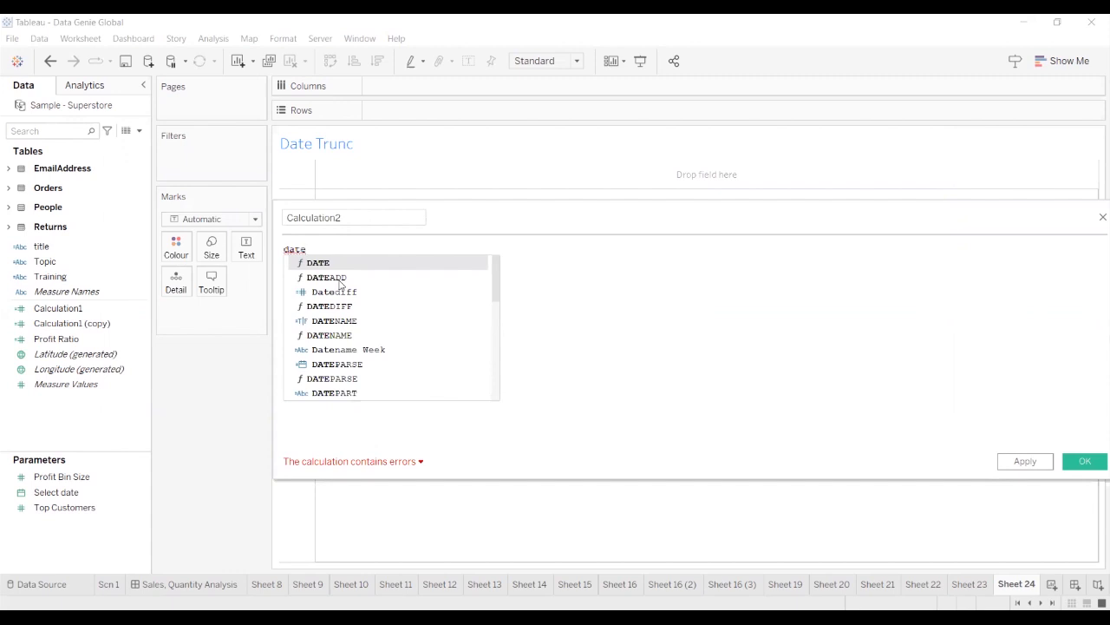
{"action": "type", "text": "TRUNC()"}
{"action": "key", "text": "Return"}
{"action": "type", "text": "''"}
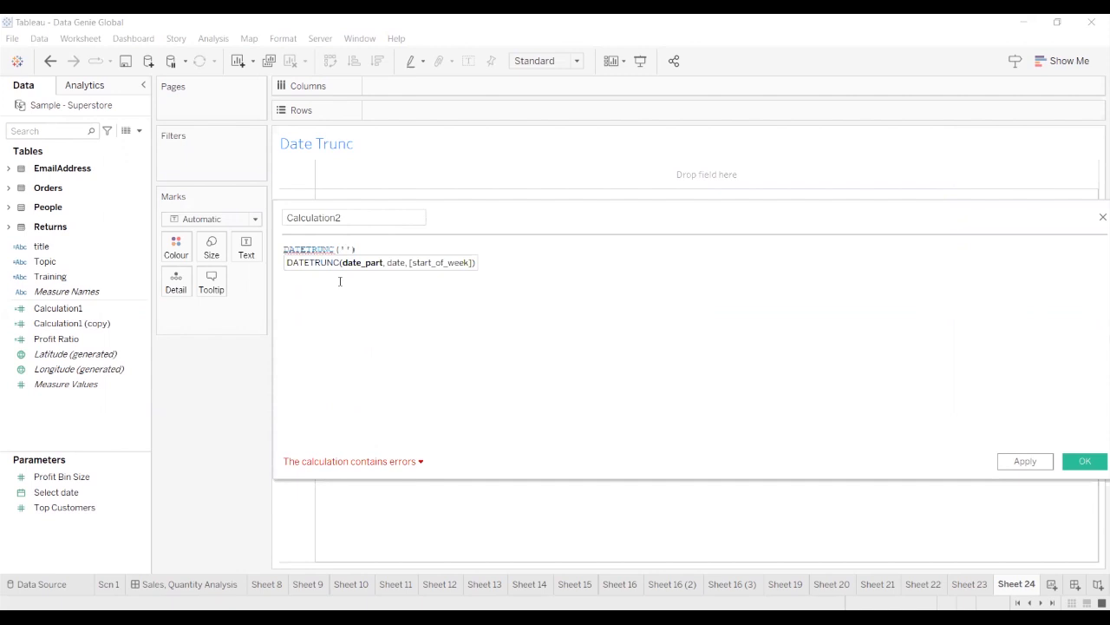
{"action": "type", "text": "year"}
{"action": "type", "text": ",orde"}
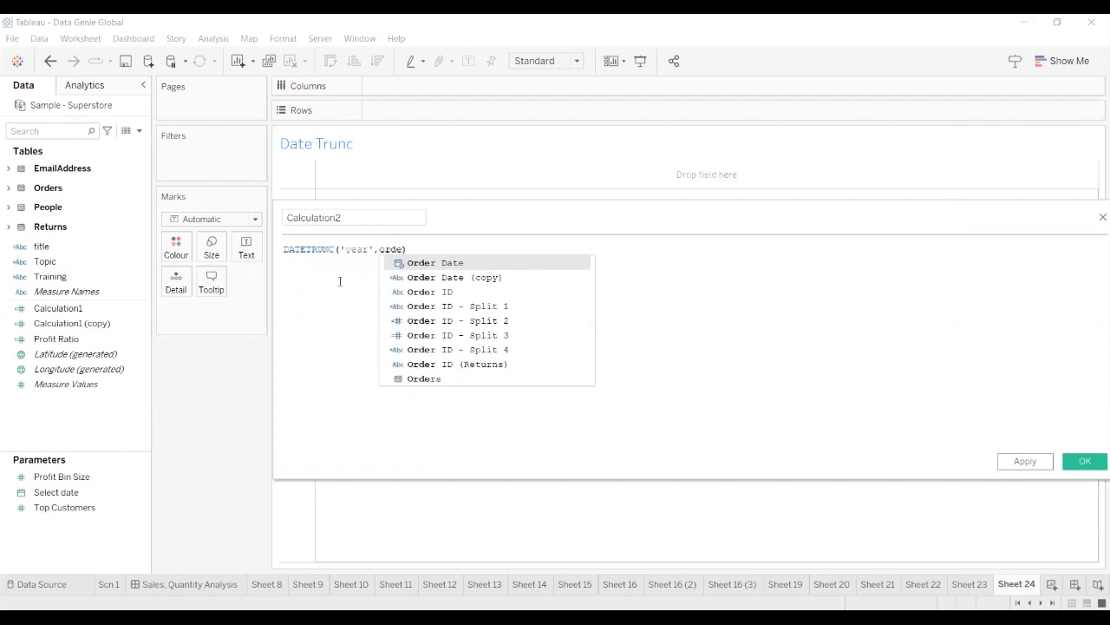
{"action": "left_click", "coordinate": [441, 263]}
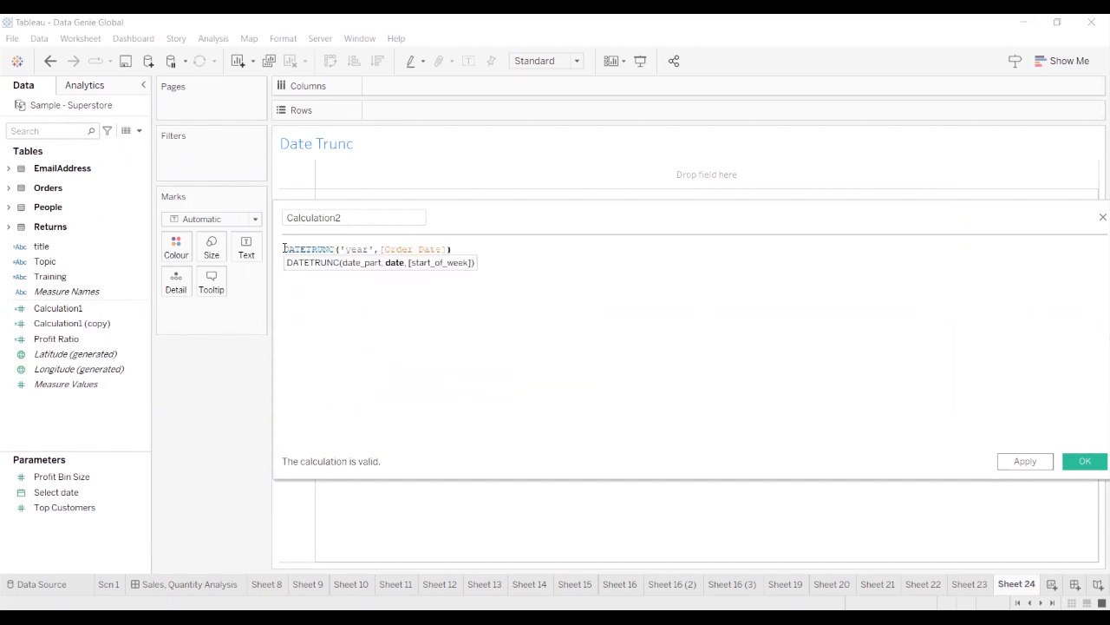
Enlarge the formula text and examine the DATETRUNC expression and its 'year' date part
{"action": "double_click", "coordinate": [335, 216]}
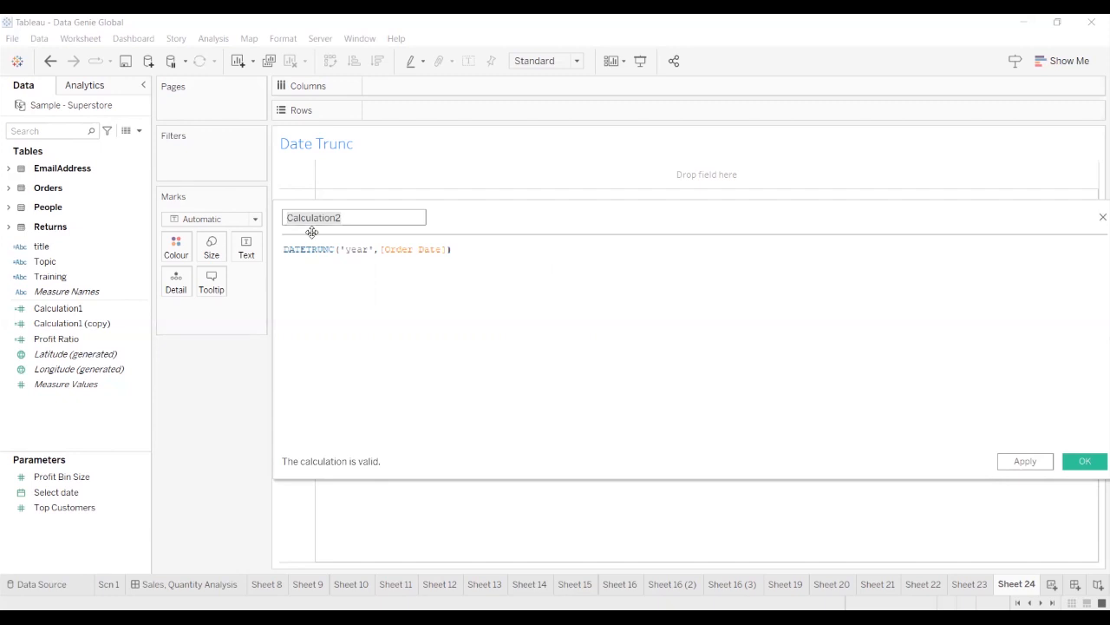
{"action": "left_click_drag", "start_coordinate": [366, 249], "coordinate": [344, 249]}
{"action": "left_click_drag", "start_coordinate": [454, 250], "coordinate": [274, 252]}
{"action": "scroll", "coordinate": [412, 311], "scroll_direction": "up", "scroll_amount": 3}
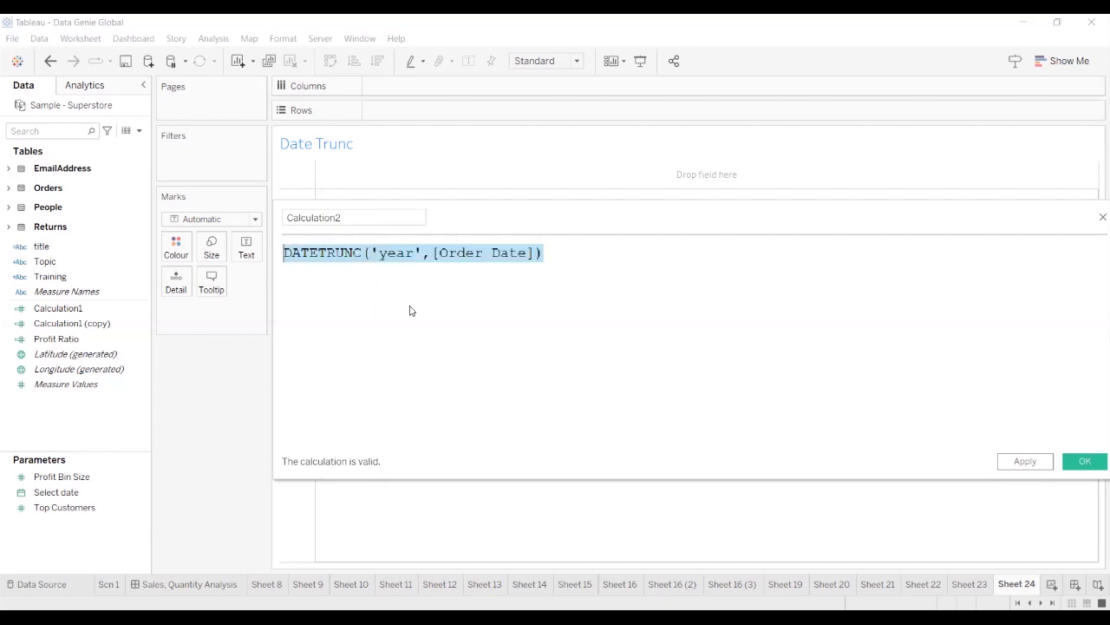
{"action": "scroll", "coordinate": [411, 311], "scroll_direction": "up", "scroll_amount": 2}
{"action": "left_click", "coordinate": [486, 363]}
{"action": "left_click_drag", "start_coordinate": [512, 255], "coordinate": [451, 254]}
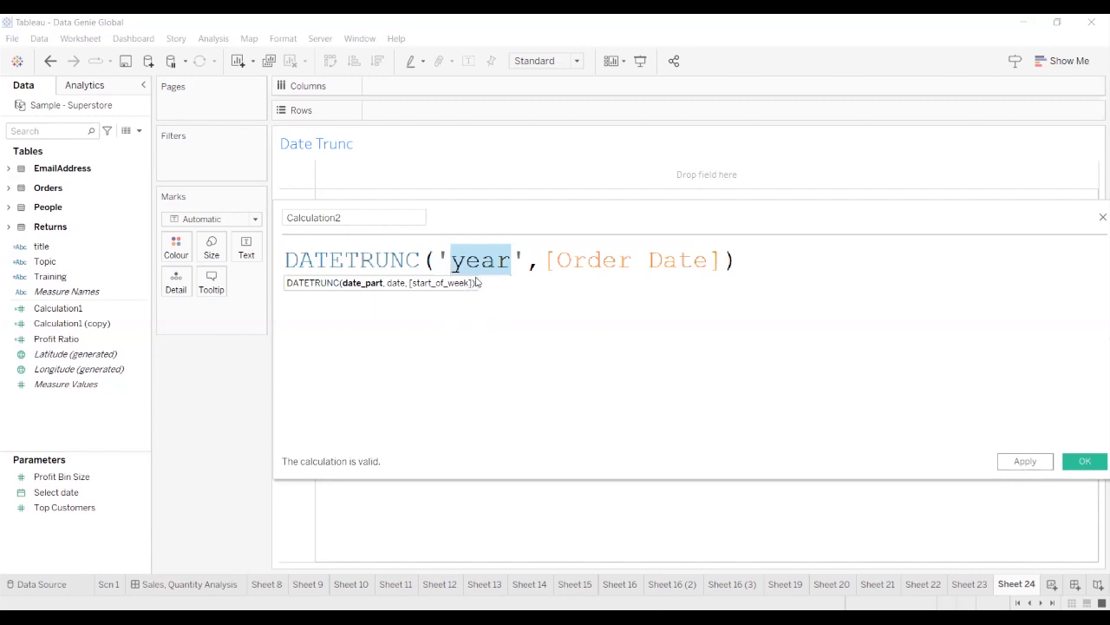
{"action": "left_click", "coordinate": [489, 316]}
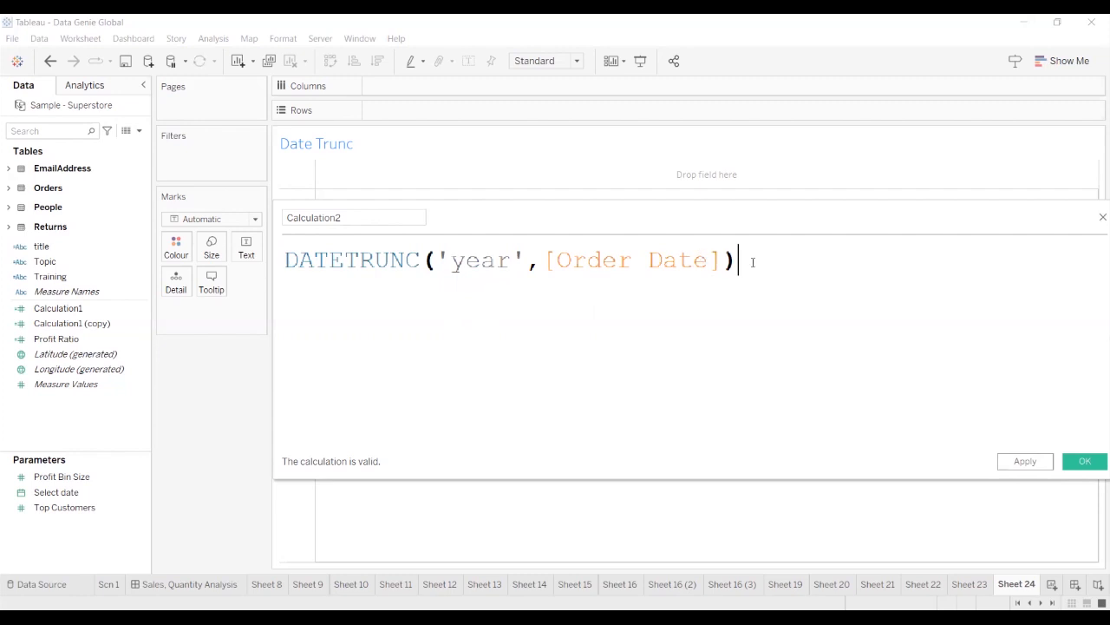
{"action": "left_click_drag", "start_coordinate": [733, 259], "coordinate": [284, 260]}
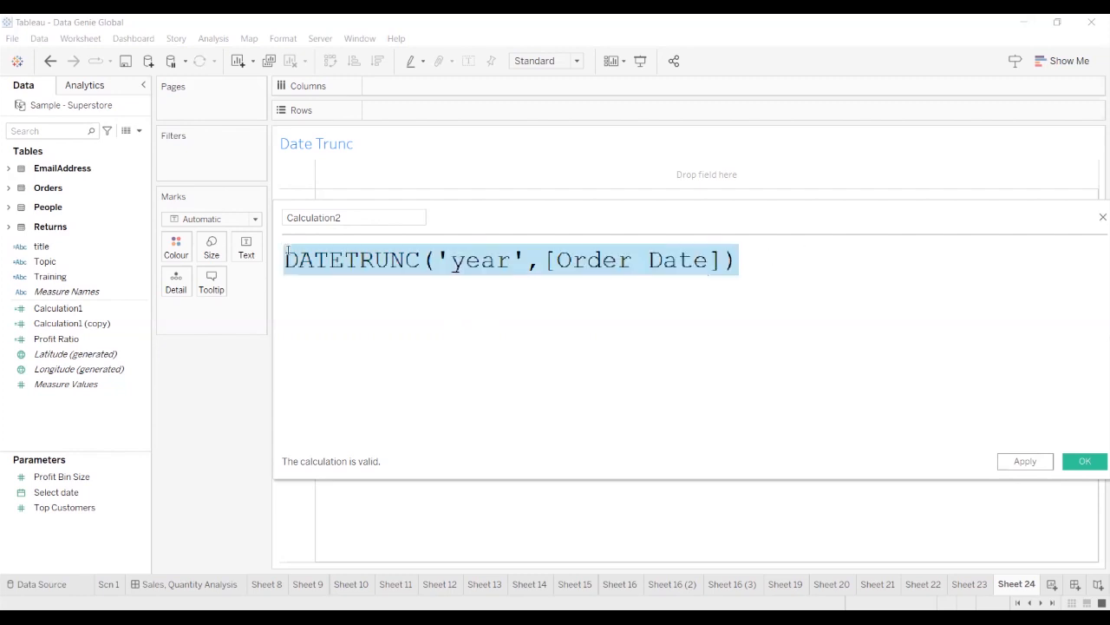
{"action": "left_click", "coordinate": [447, 340]}
Replace the [Order Date] argument in the DATETRUNC formula with TODAY()
{"action": "left_click_drag", "start_coordinate": [453, 260], "coordinate": [714, 274]}
{"action": "type", "text": "t"}
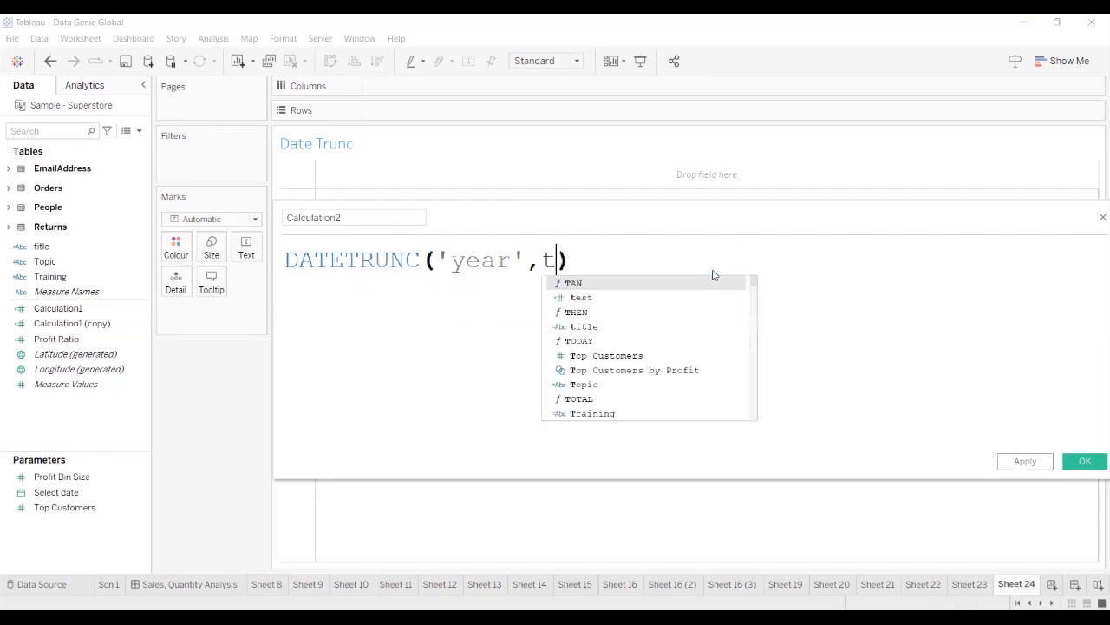
{"action": "type", "text": "od"}
{"action": "left_click", "coordinate": [700, 283]}
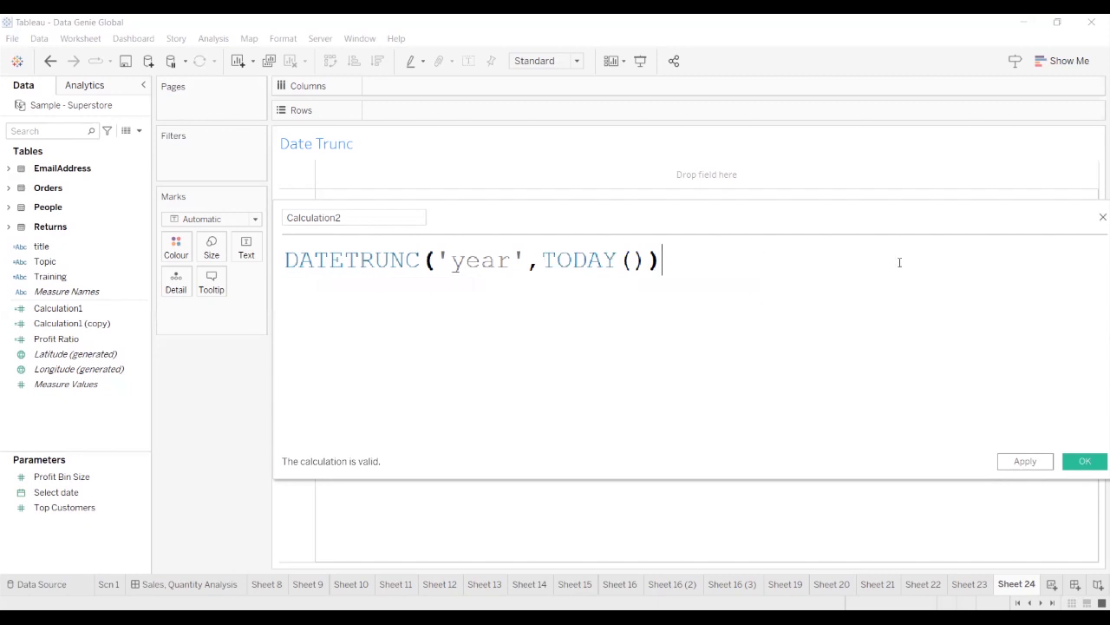
Append ==01-01-2023 to the DATETRUNC formula as an example result and start a new line
{"action": "type", "text": "=="}
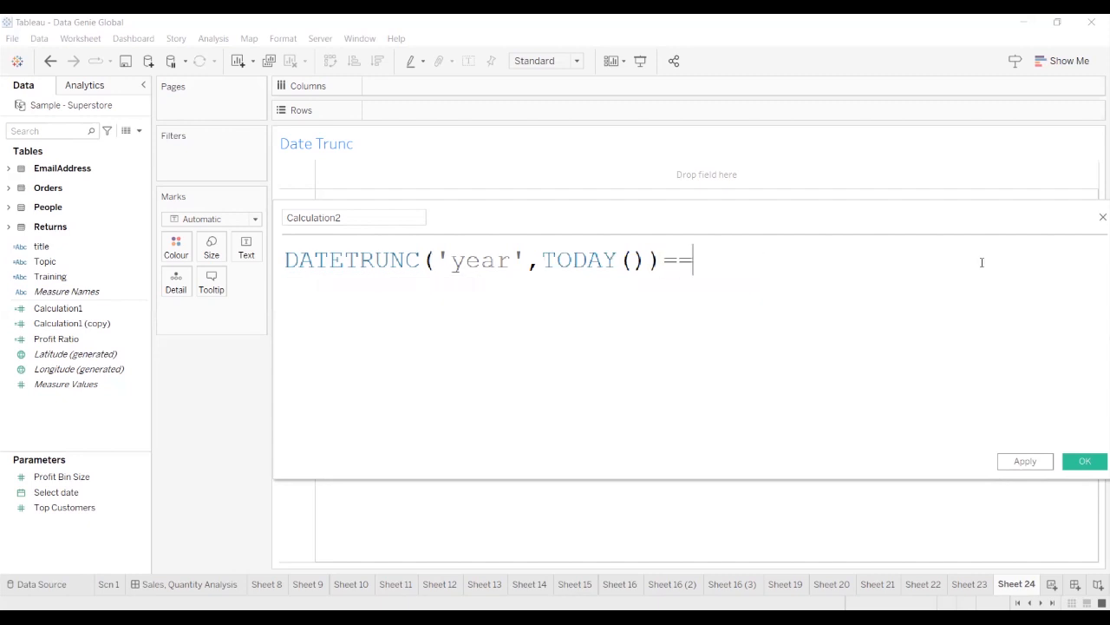
{"action": "type", "text": "01-01-20220"}
{"action": "key", "text": "BackSpace"}
{"action": "key", "text": "BackSpace"}
{"action": "type", "text": "3"}
{"action": "key", "text": "Return"}
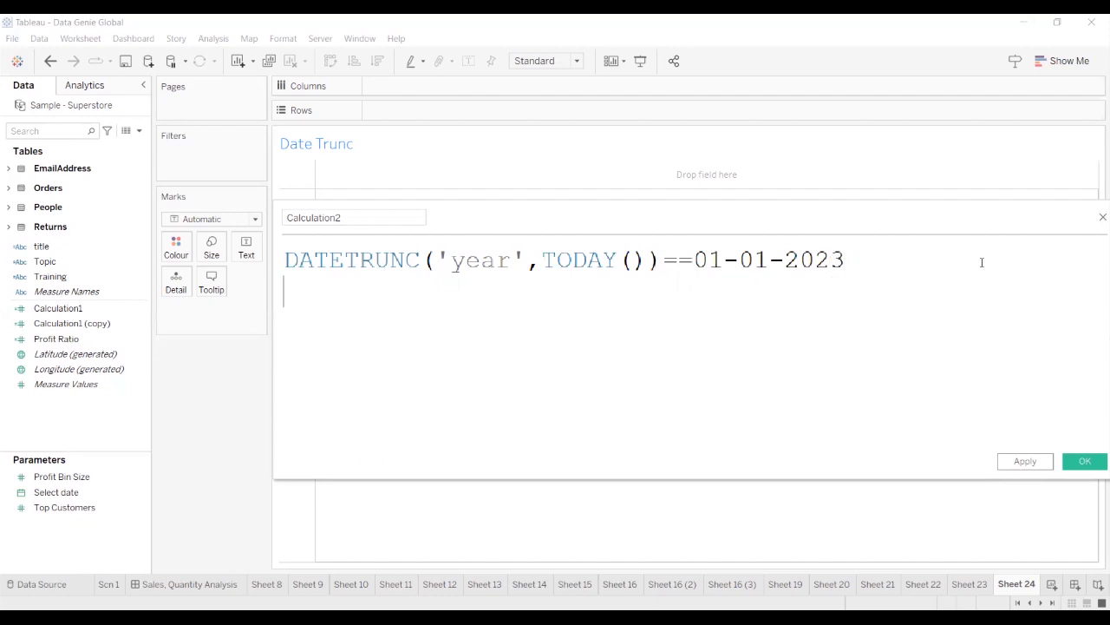
Comment out the DATETRUNC example line with // and leave the line below it empty
{"action": "type", "text": "//"}
{"action": "left_click", "coordinate": [937, 262]}
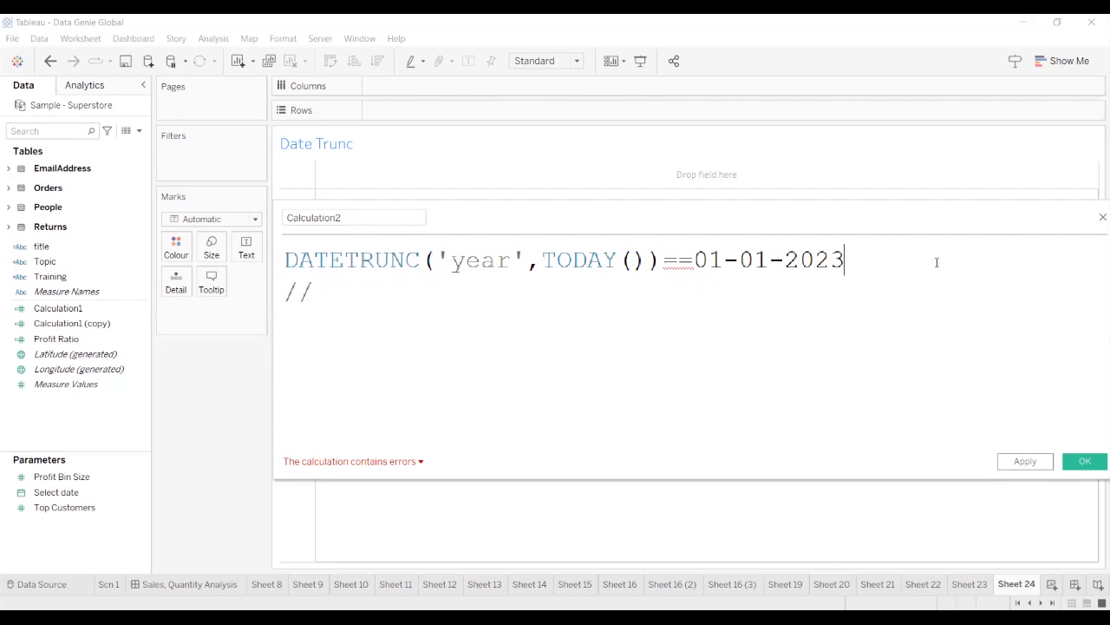
{"action": "left_click", "coordinate": [285, 260]}
{"action": "type", "text": "//"}
{"action": "left_click_drag", "start_coordinate": [314, 292], "coordinate": [271, 290]}
{"action": "key", "text": "BackSpace"}
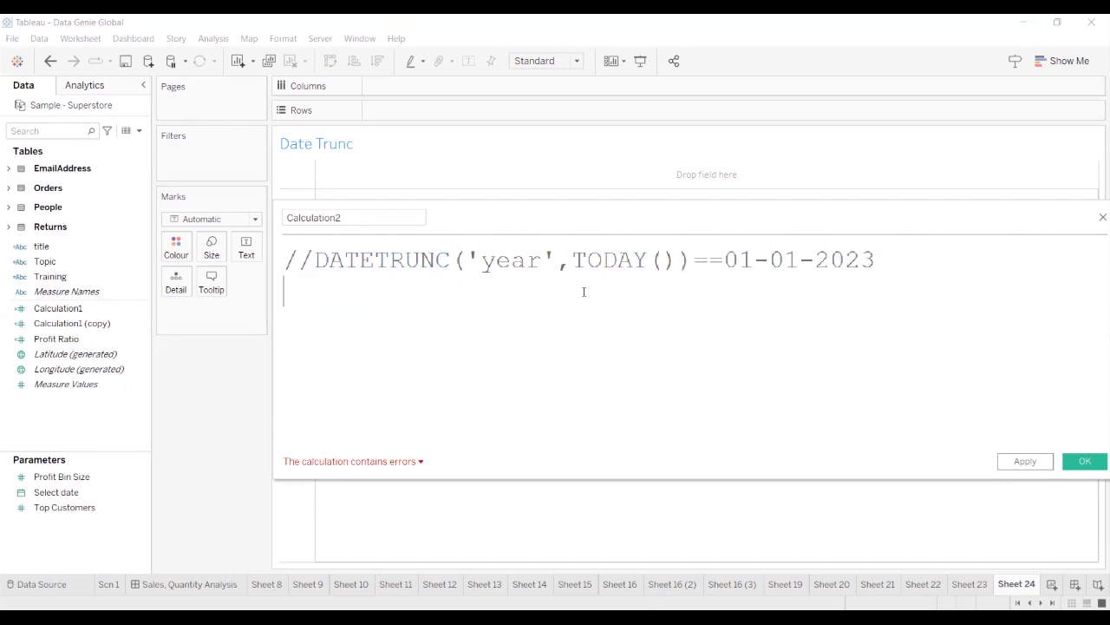
{"action": "left_click", "coordinate": [905, 256]}
Rename the calculated field as MTD, clear its formula and reposition the calculation editor
{"action": "double_click", "coordinate": [329, 218]}
{"action": "type", "text": "MTD"}
{"action": "key", "text": "Tab"}
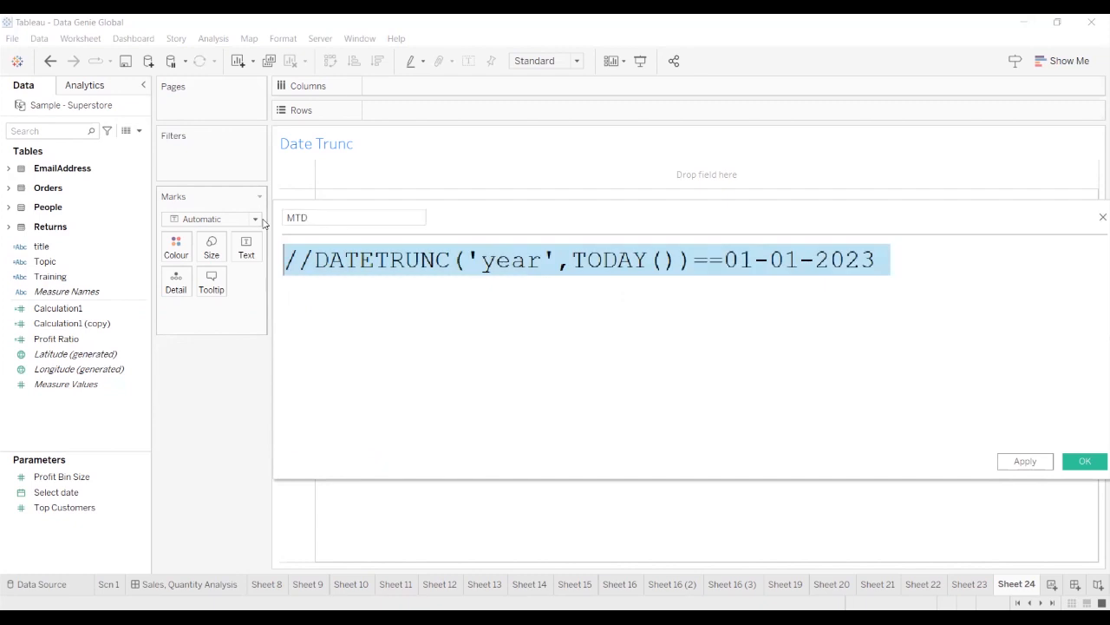
{"action": "key", "text": "BackSpace"}
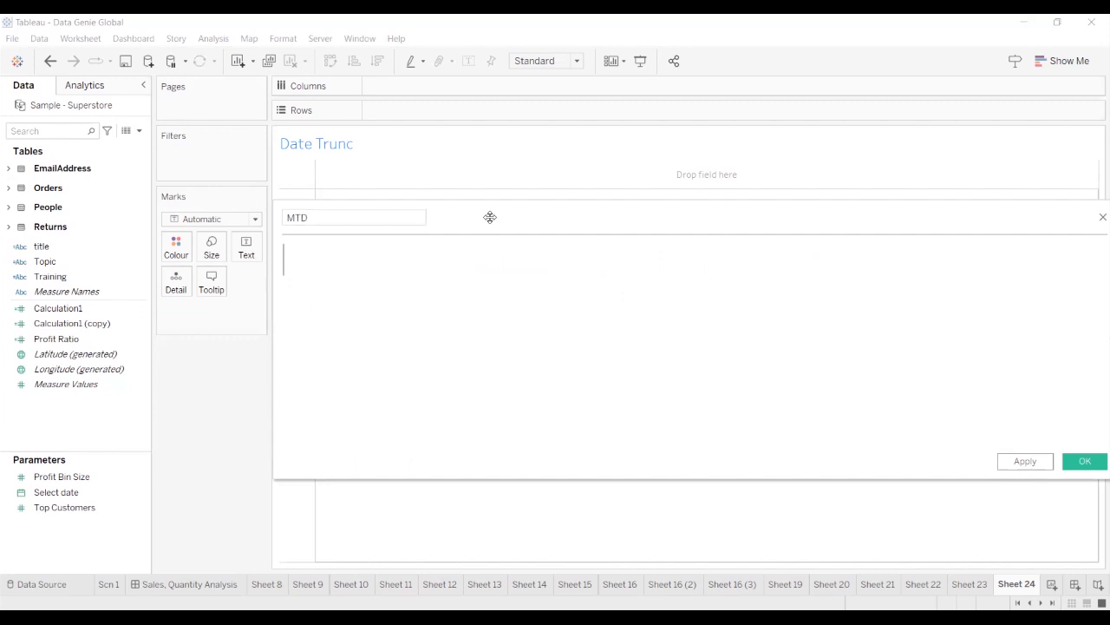
{"action": "left_click_drag", "start_coordinate": [490, 216], "coordinate": [425, 232]}
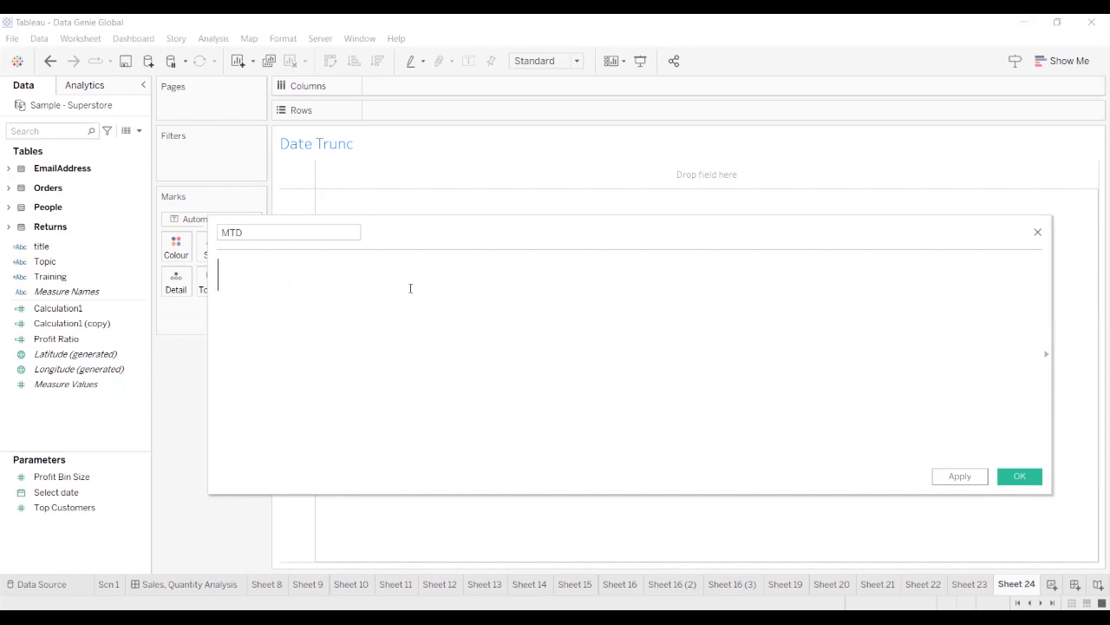
Enter DATETRUNC('month',[Order Date]) as the first part of the MTD formula
{"action": "type", "text": "DATETRUNC(''"}
{"action": "key", "text": "Left"}
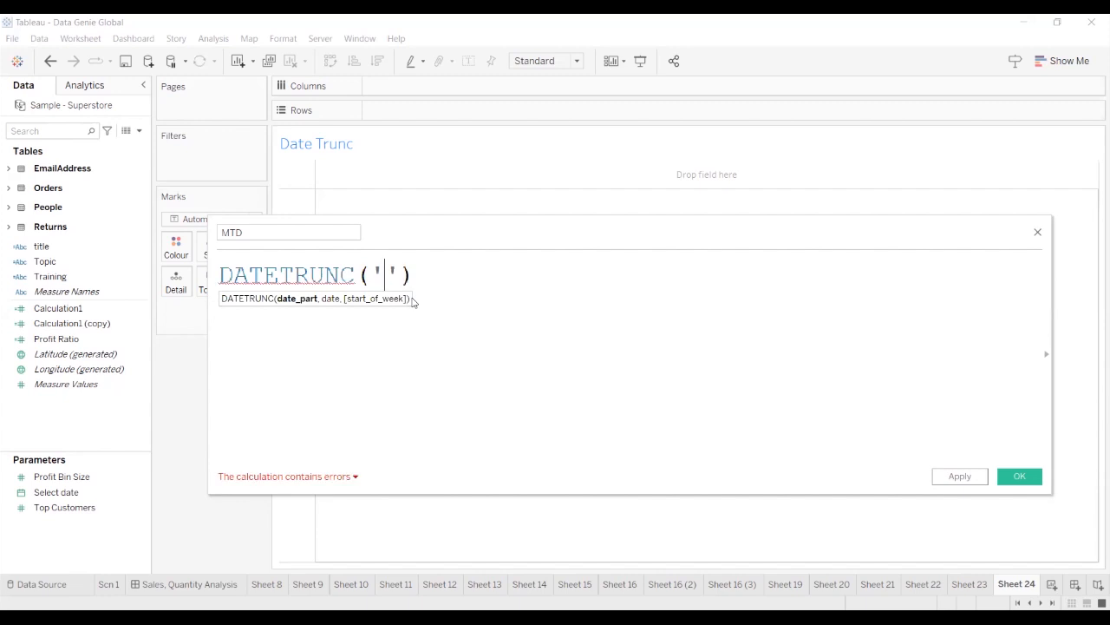
{"action": "type", "text": "month"}
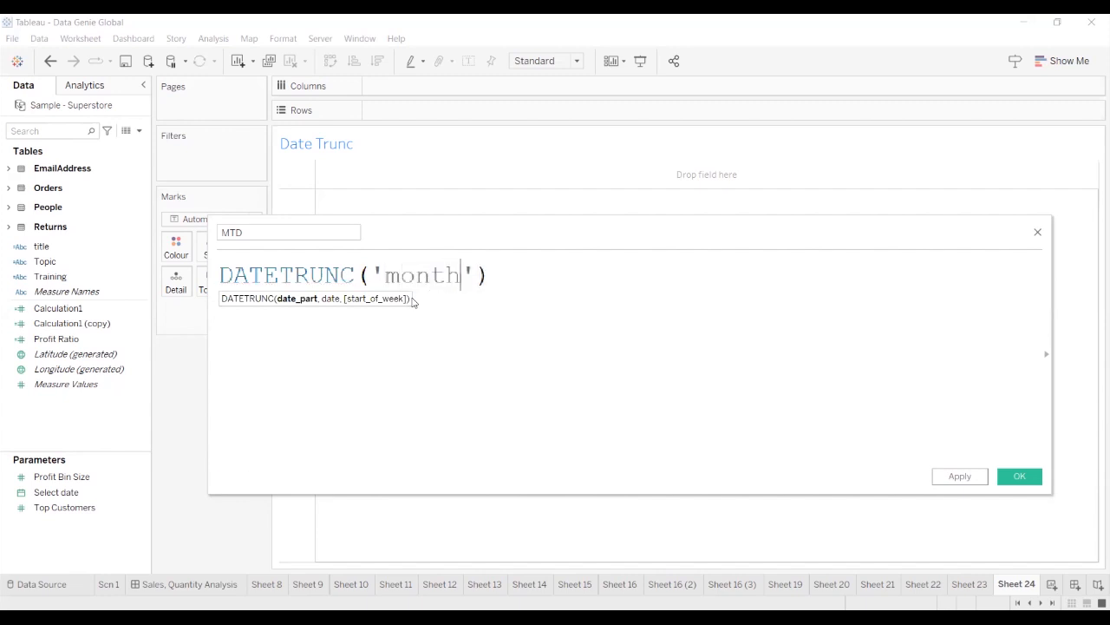
{"action": "key", "text": "Right"}
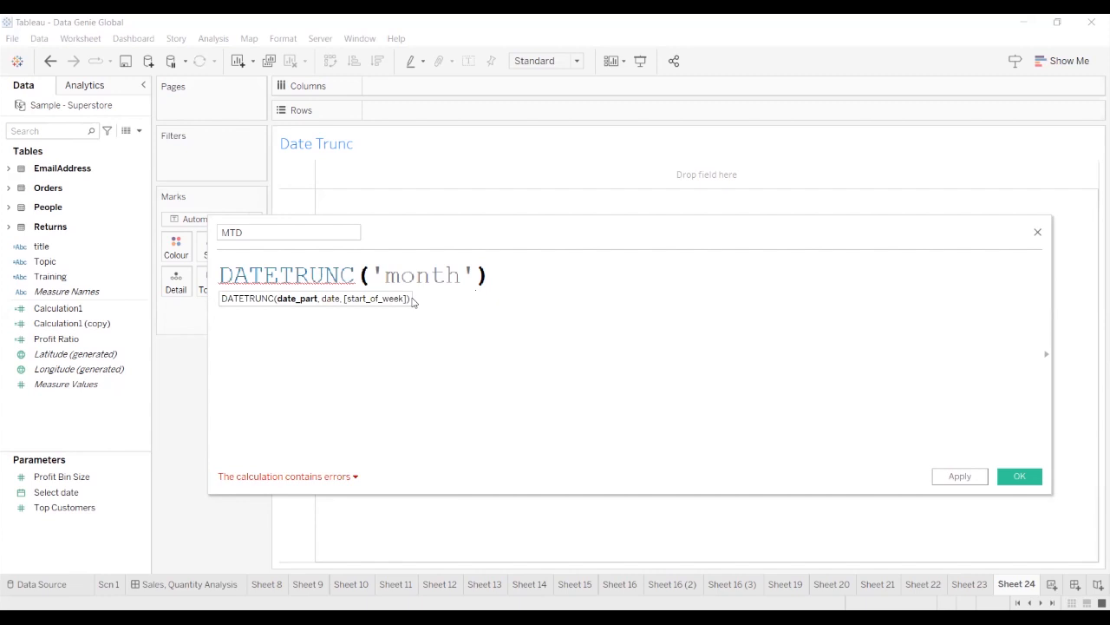
{"action": "type", "text": ",or"}
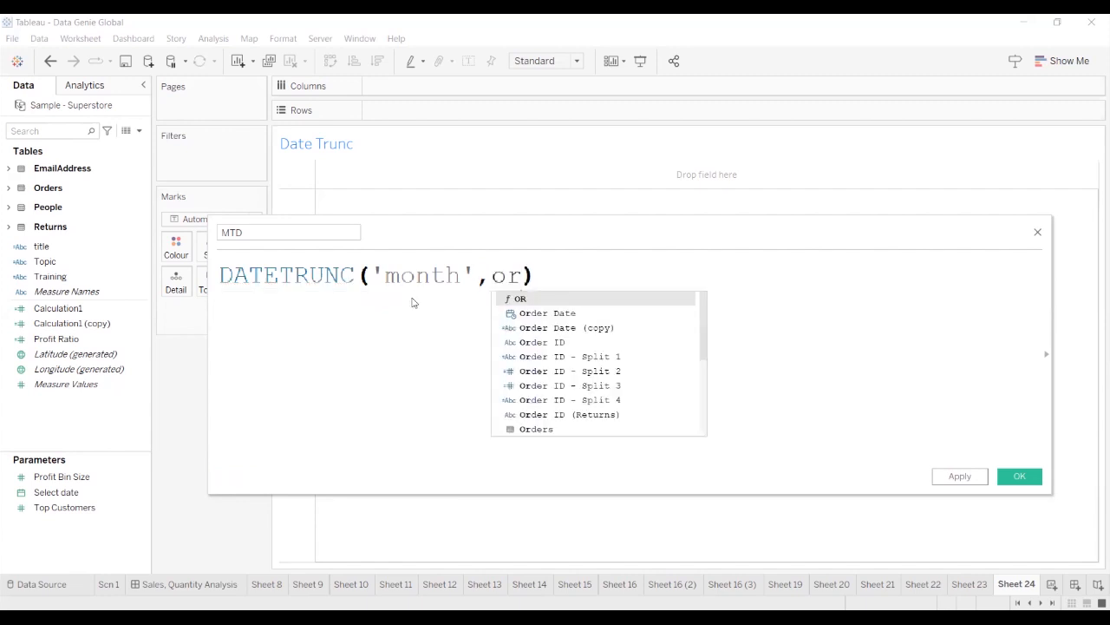
{"action": "key", "text": "Down"}
{"action": "key", "text": "Return"}
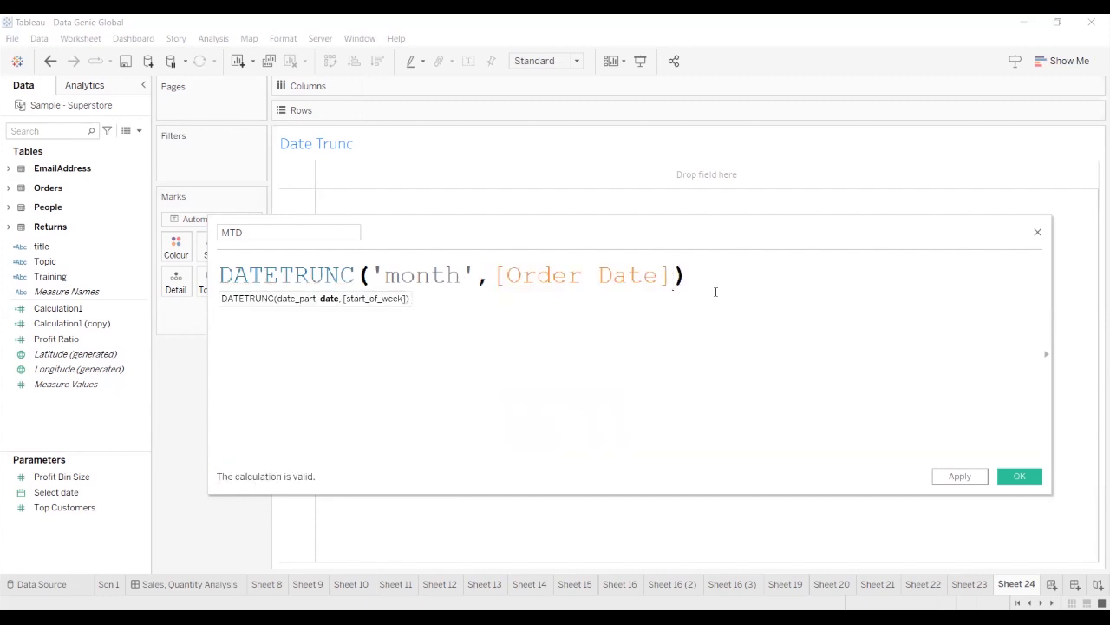
Append an equals sign and a second DATETRUNC function to the MTD formula
{"action": "key", "text": "Right"}
{"action": "type", "text": "="}
{"action": "type", "text": "da"}
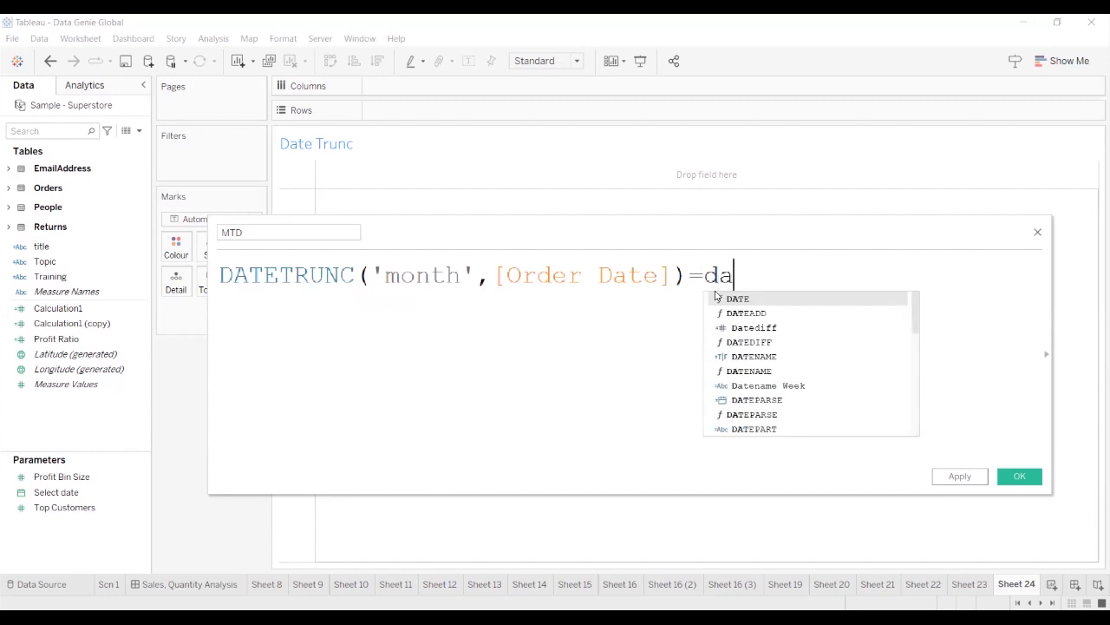
{"action": "type", "text": "ttrun"}
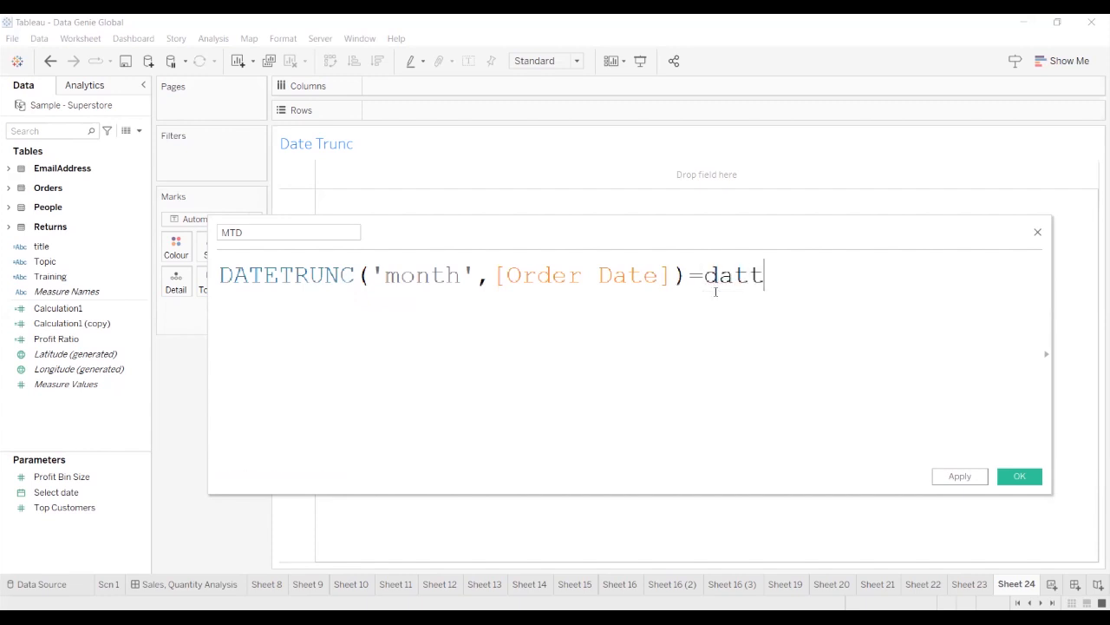
{"action": "key", "text": "BackSpace"}
{"action": "key", "text": "BackSpace"}
{"action": "key", "text": "BackSpace"}
{"action": "key", "text": "BackSpace"}
{"action": "type", "text": "e"}
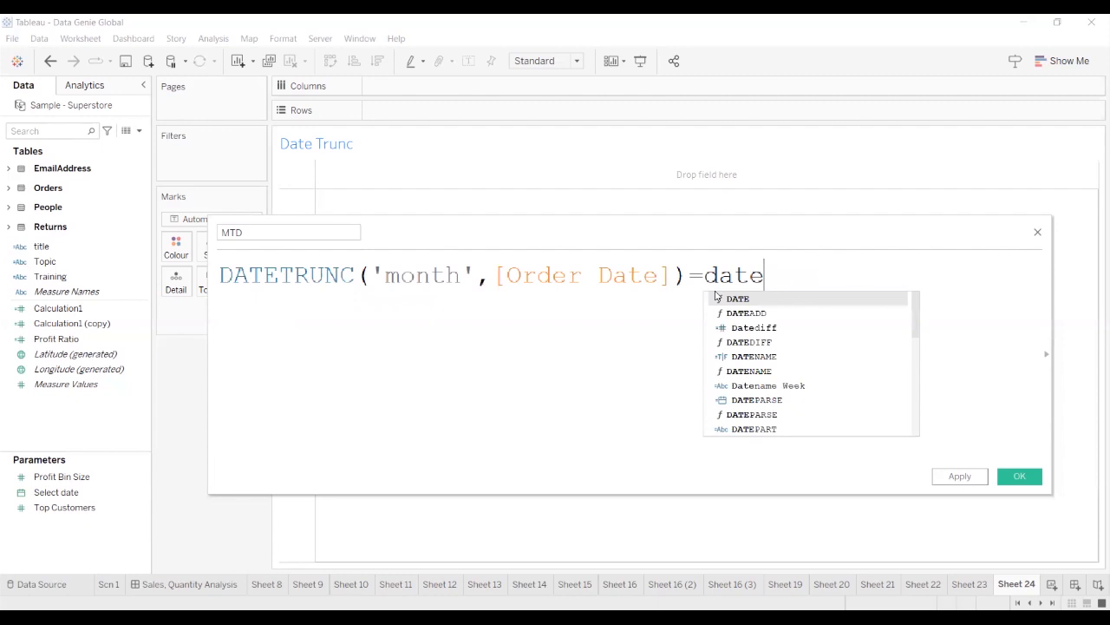
{"action": "type", "text": "r"}
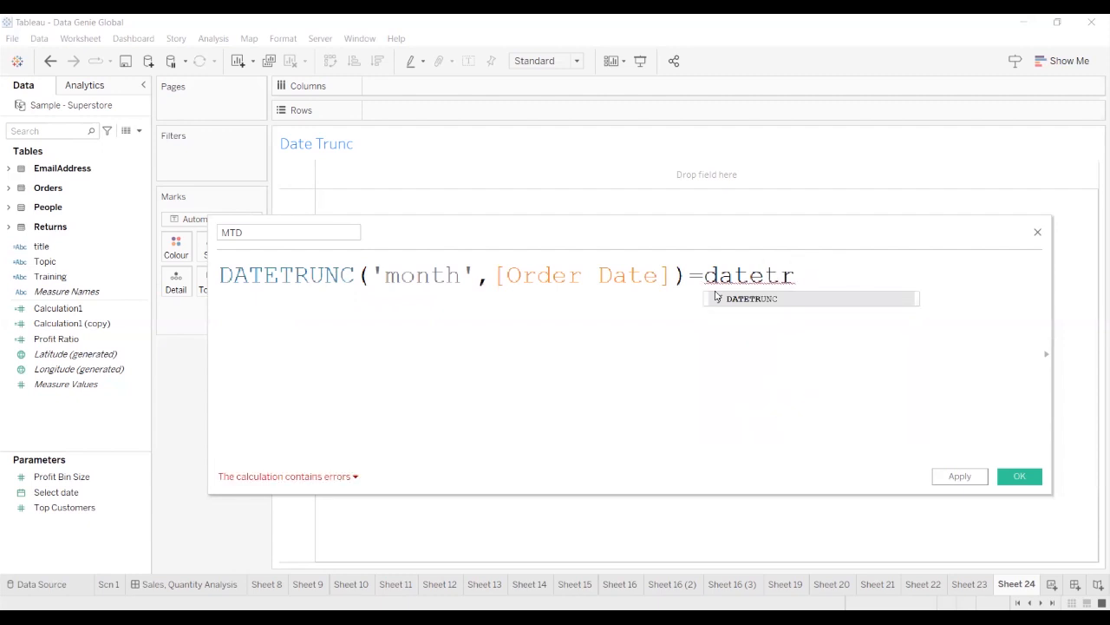
{"action": "left_click", "coordinate": [798, 303]}
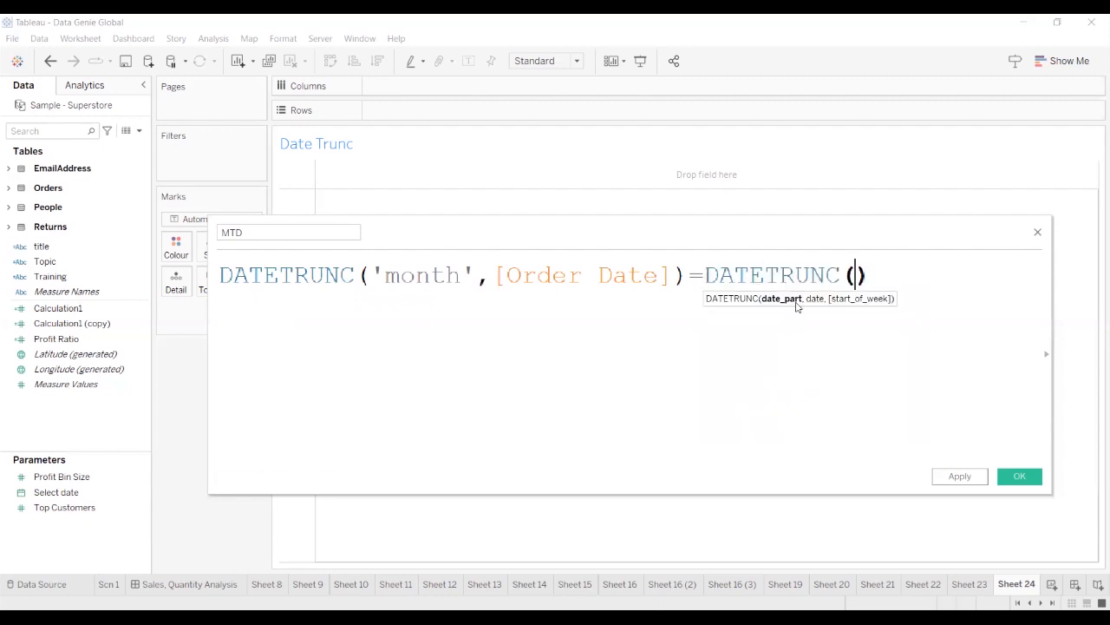
Enter 'month',today as the arguments of the second DATETRUNC function
{"action": "type", "text": "''"}
{"action": "key", "text": "Left"}
{"action": "type", "text": "month"}
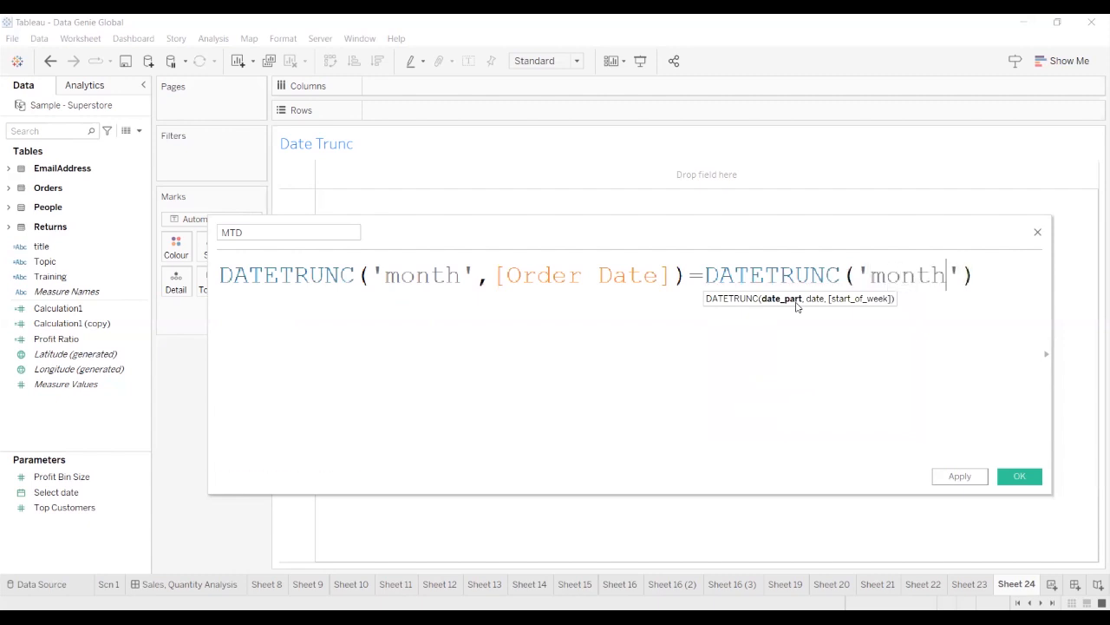
{"action": "key", "text": "Right"}
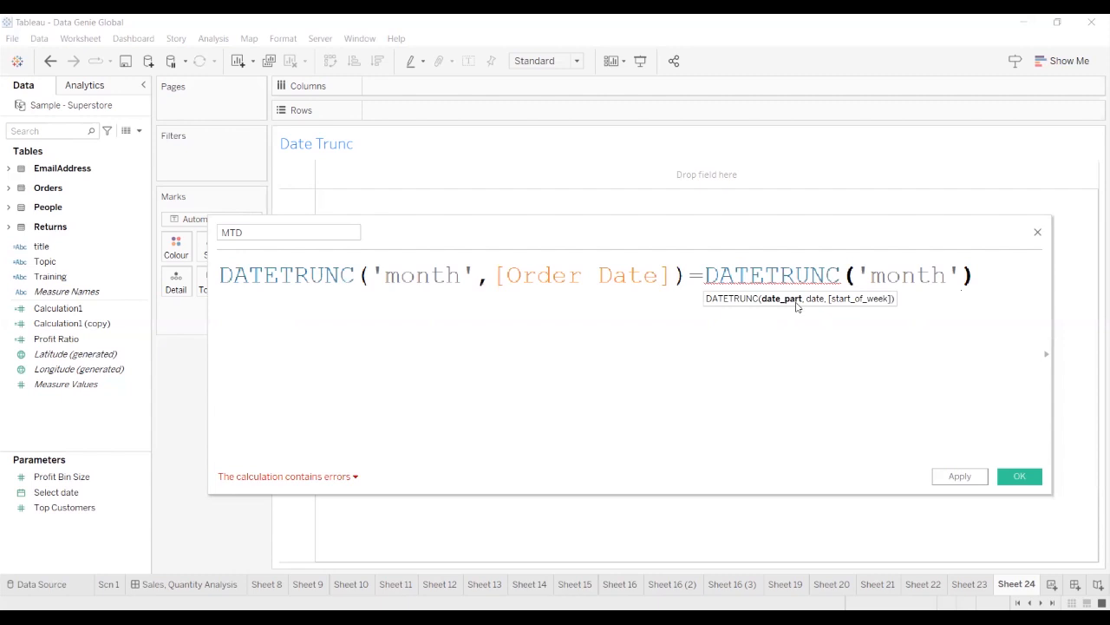
{"action": "type", "text": ",today"}
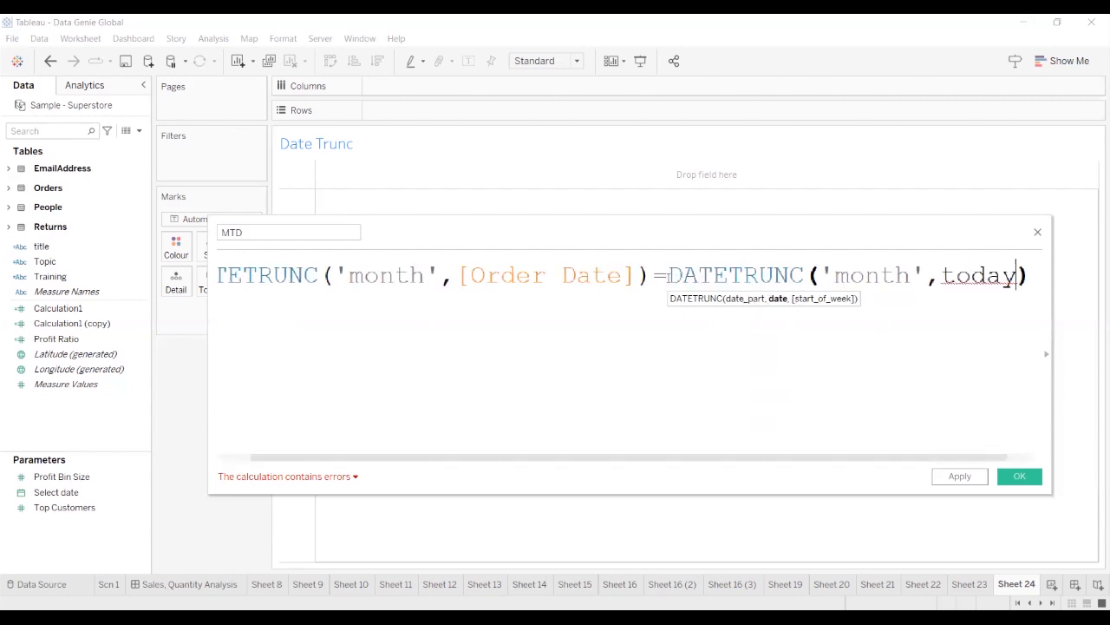
Put the second DATETRUNC on its own line and replace its today argument with the TODAY() function
{"action": "left_click", "coordinate": [668, 276]}
{"action": "key", "text": "Return"}
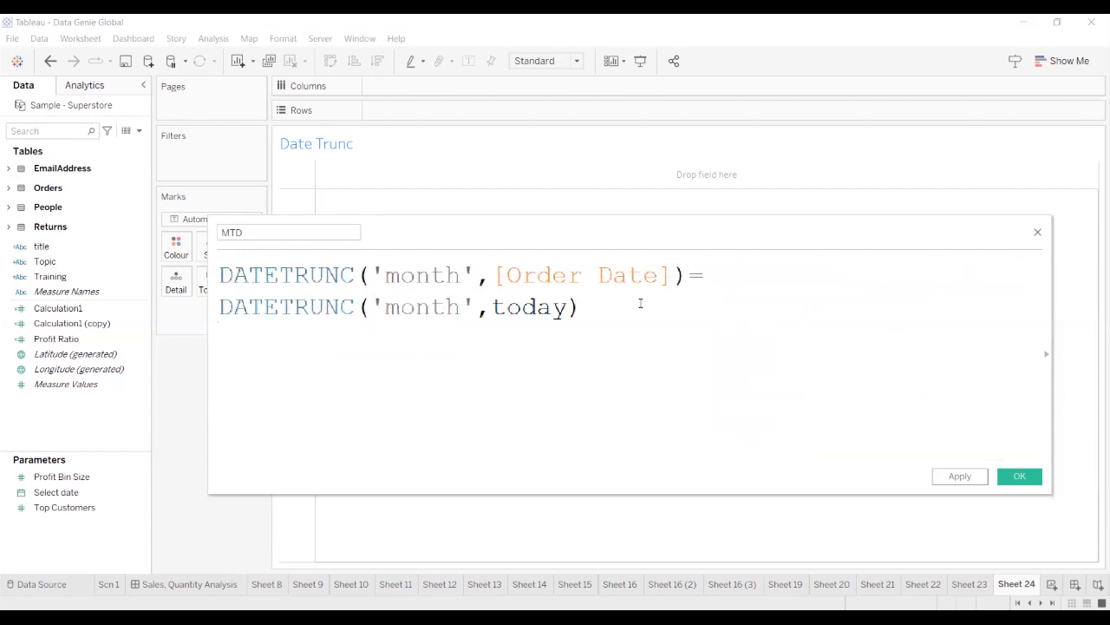
{"action": "left_click", "coordinate": [640, 306]}
{"action": "left_click", "coordinate": [567, 309]}
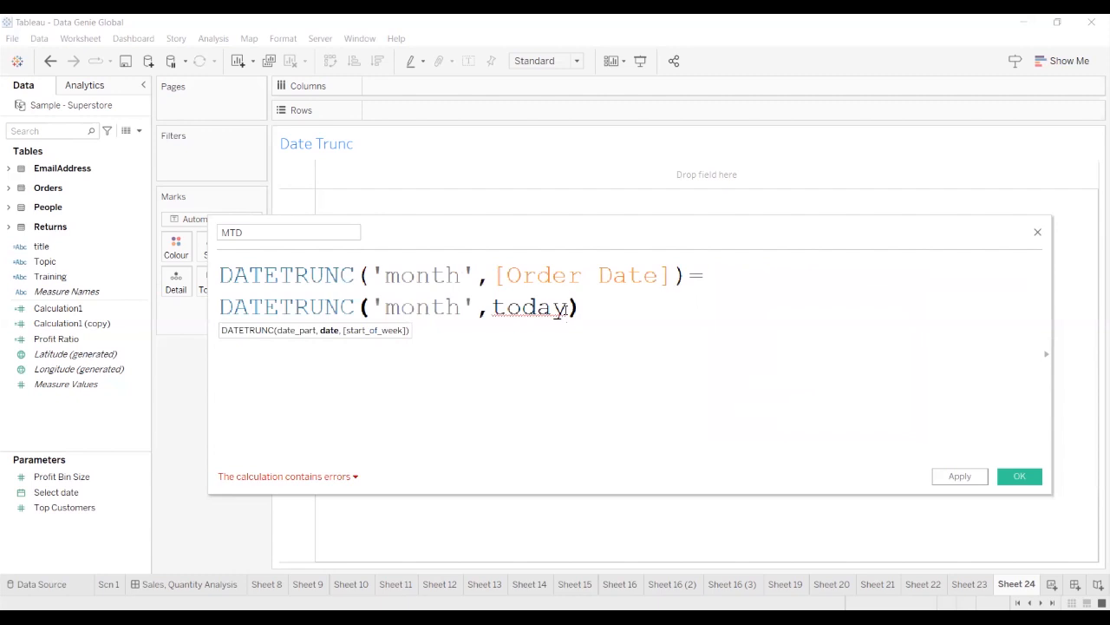
{"action": "key", "text": "BackSpace"}
{"action": "key", "text": "BackSpace"}
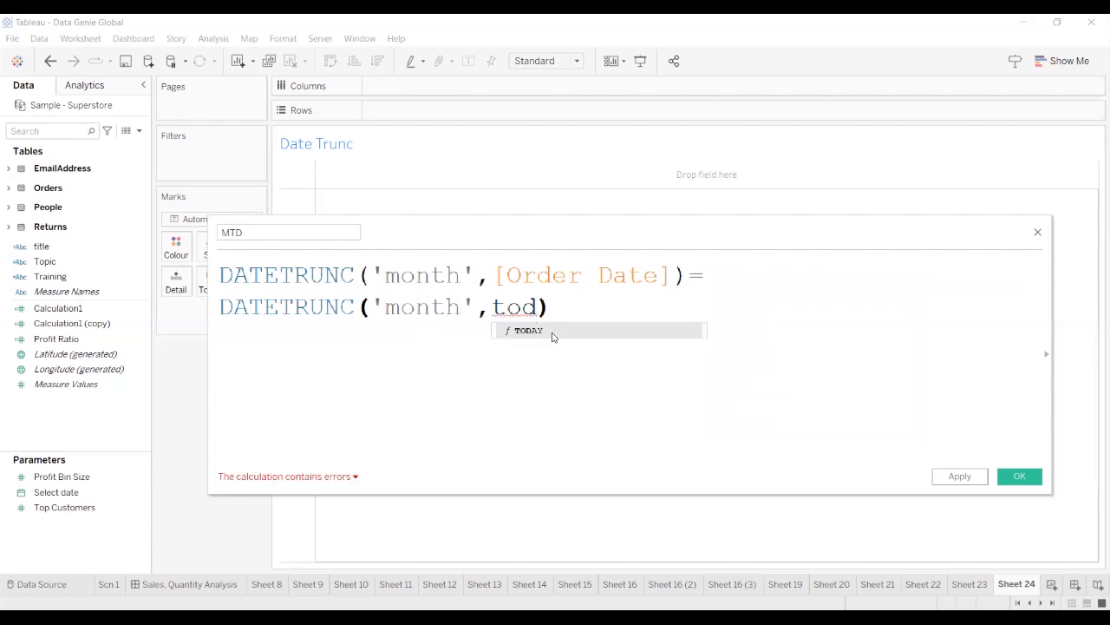
{"action": "left_click", "coordinate": [550, 333]}
Append the condition and [Order Date]<=TODAY() to the formula and rename the calculated field as MTD Date Trunc
{"action": "left_click", "coordinate": [650, 322]}
{"action": "type", "text": "and or"}
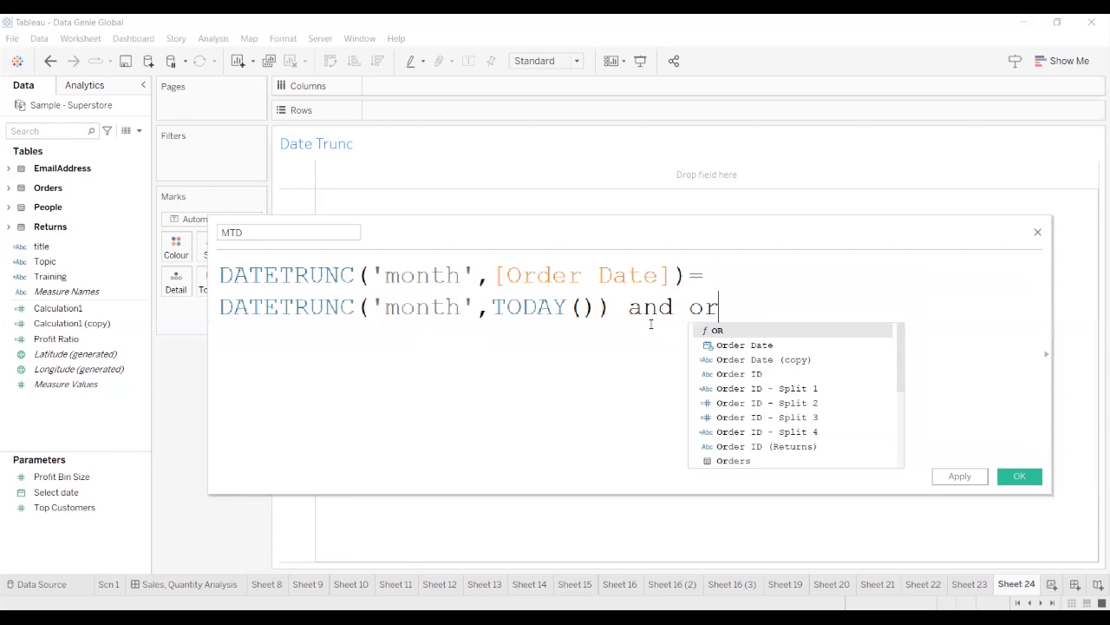
{"action": "type", "text": "de"}
{"action": "key", "text": "Return"}
{"action": "type", "text": "<t"}
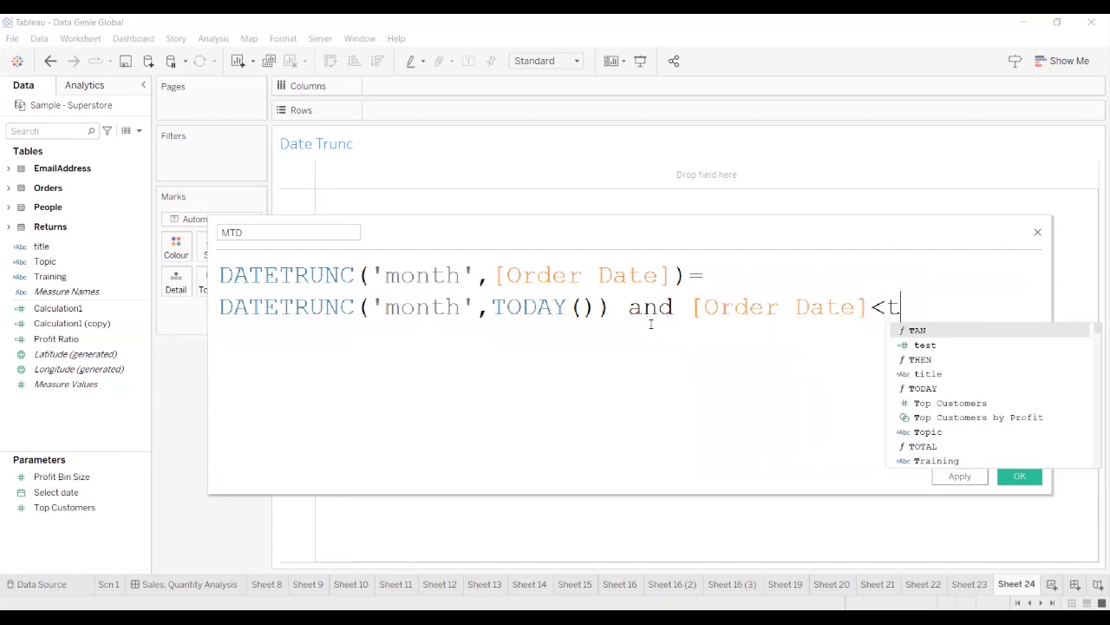
{"action": "type", "text": "oday"}
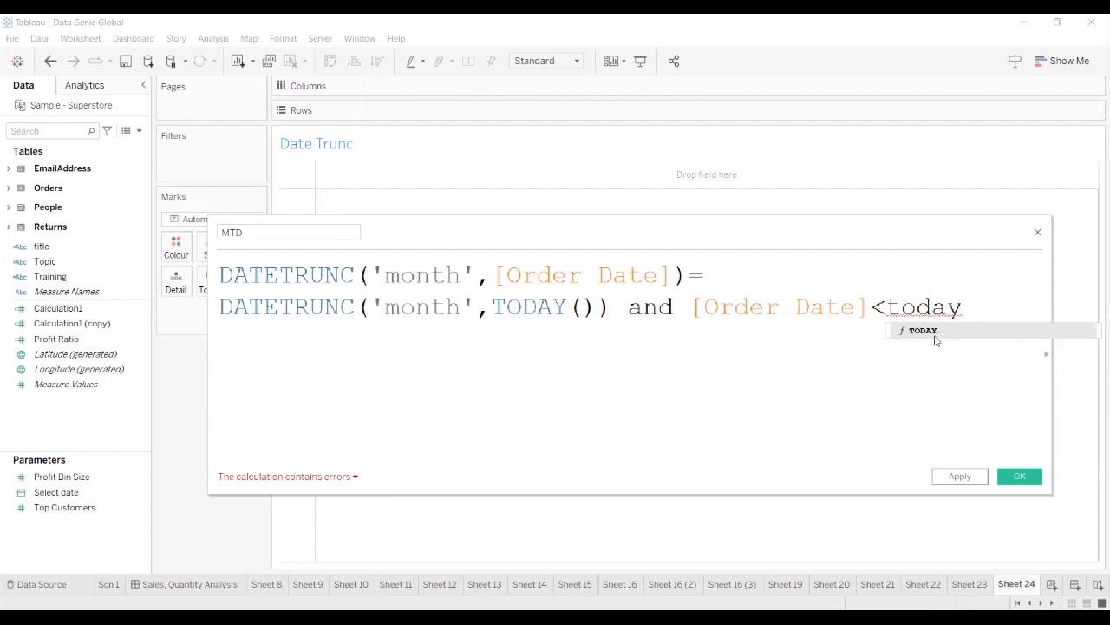
{"action": "left_click", "coordinate": [936, 332]}
{"action": "left_click", "coordinate": [885, 308]}
{"action": "type", "text": "=TODAY("}
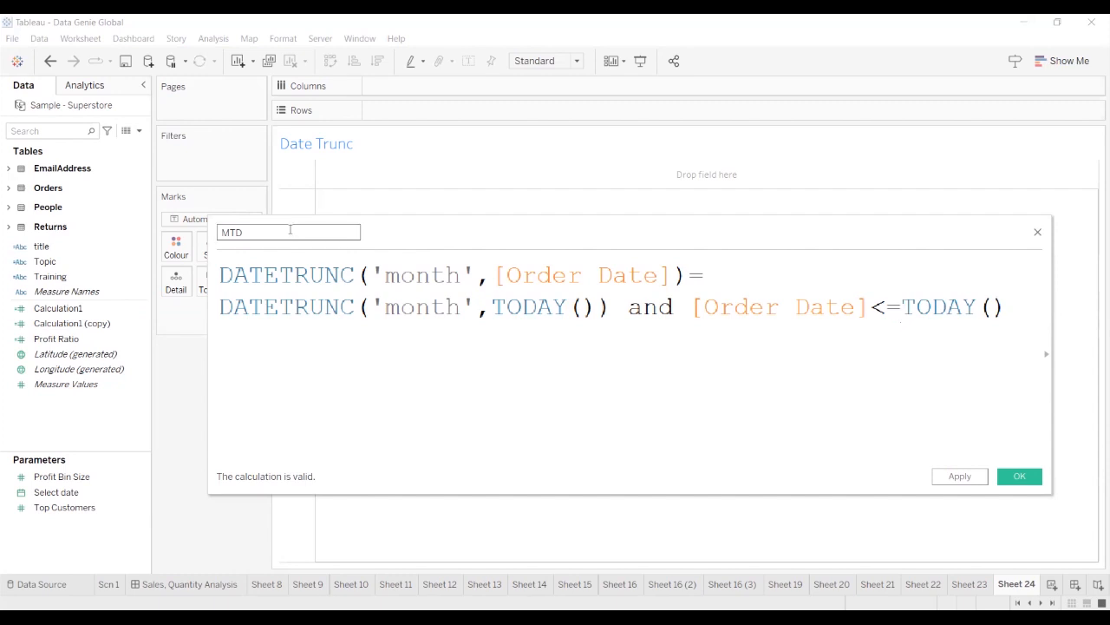
{"action": "type", "text": "Date Trunc"}
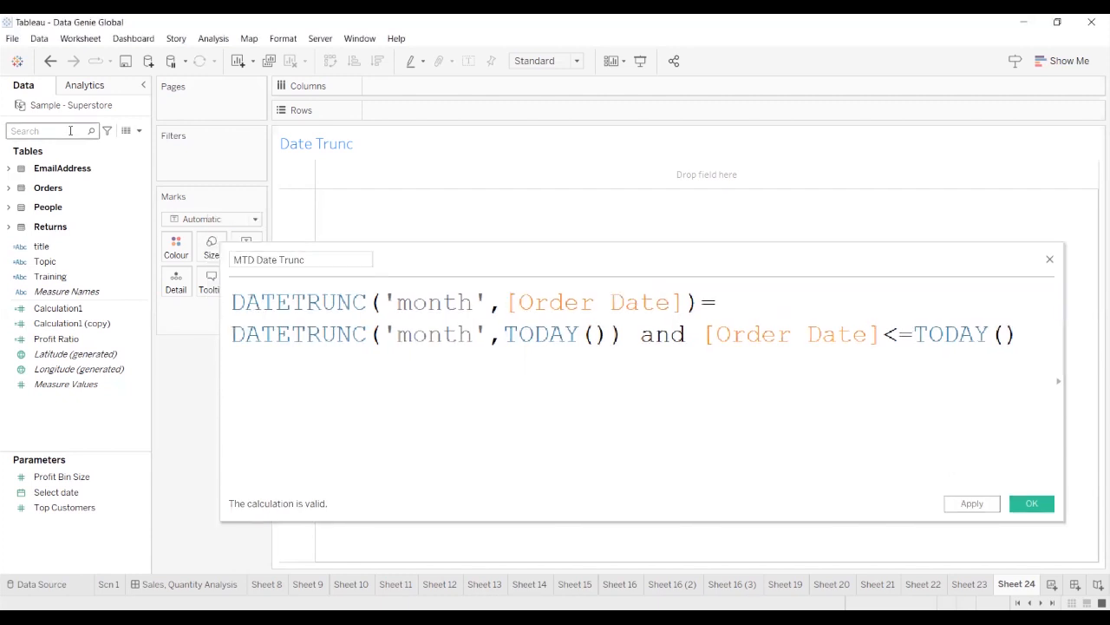
Find the Order Date field, place it on Rows and apply the MTD Date Trunc calculation
{"action": "left_click", "coordinate": [71, 130]}
{"action": "type", "text": "ord"}
{"action": "left_click", "coordinate": [60, 213]}
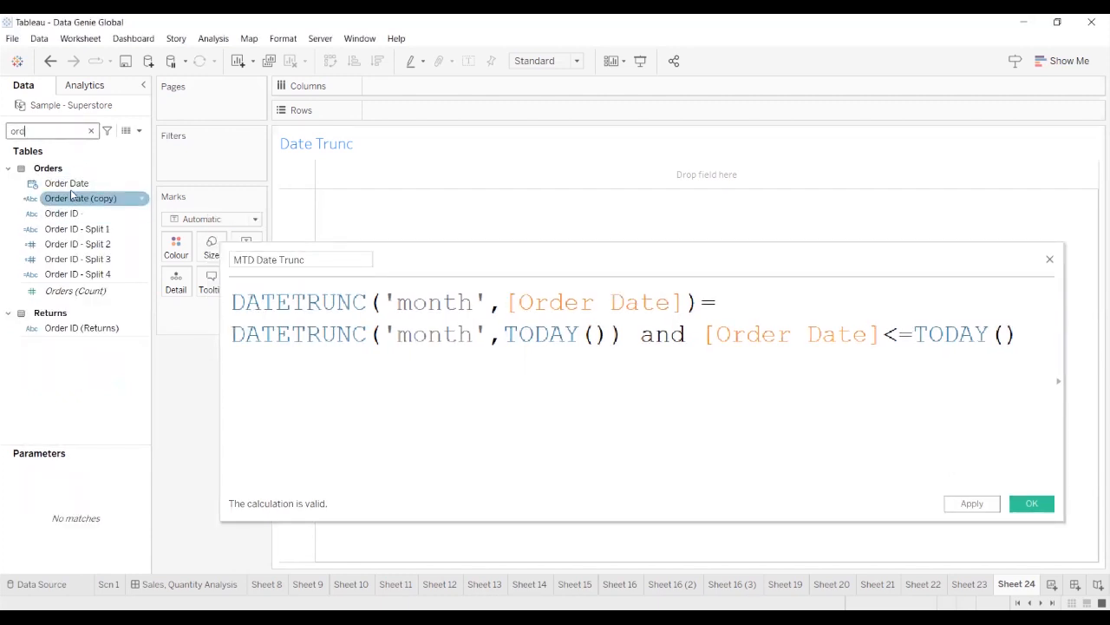
{"action": "left_click", "coordinate": [122, 184]}
{"action": "left_click_drag", "start_coordinate": [123, 186], "coordinate": [450, 117]}
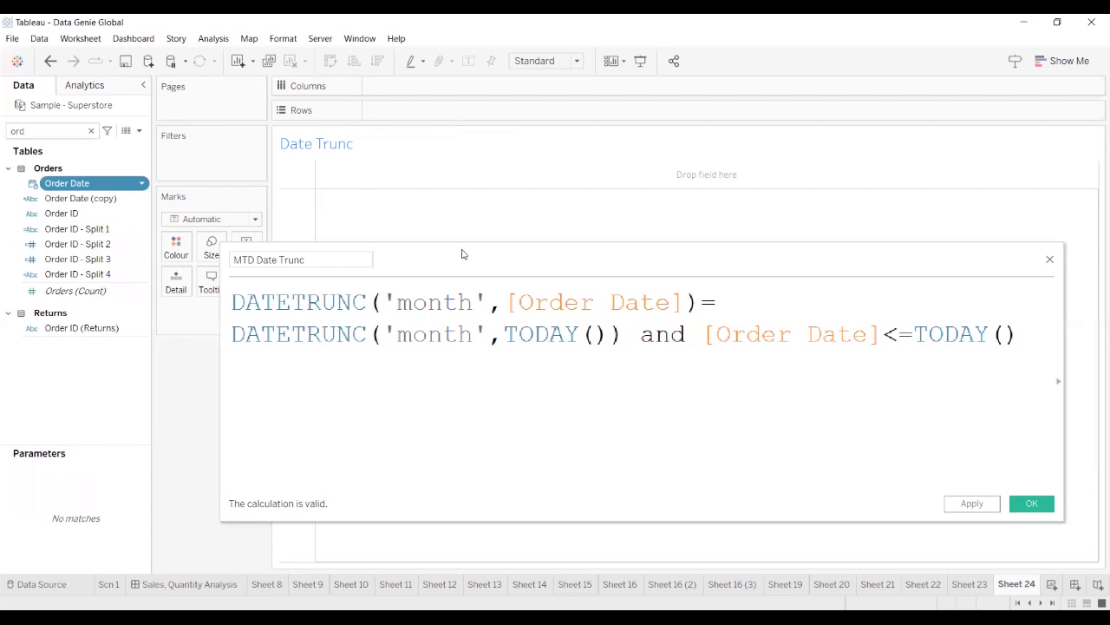
{"action": "left_click", "coordinate": [971, 504]}
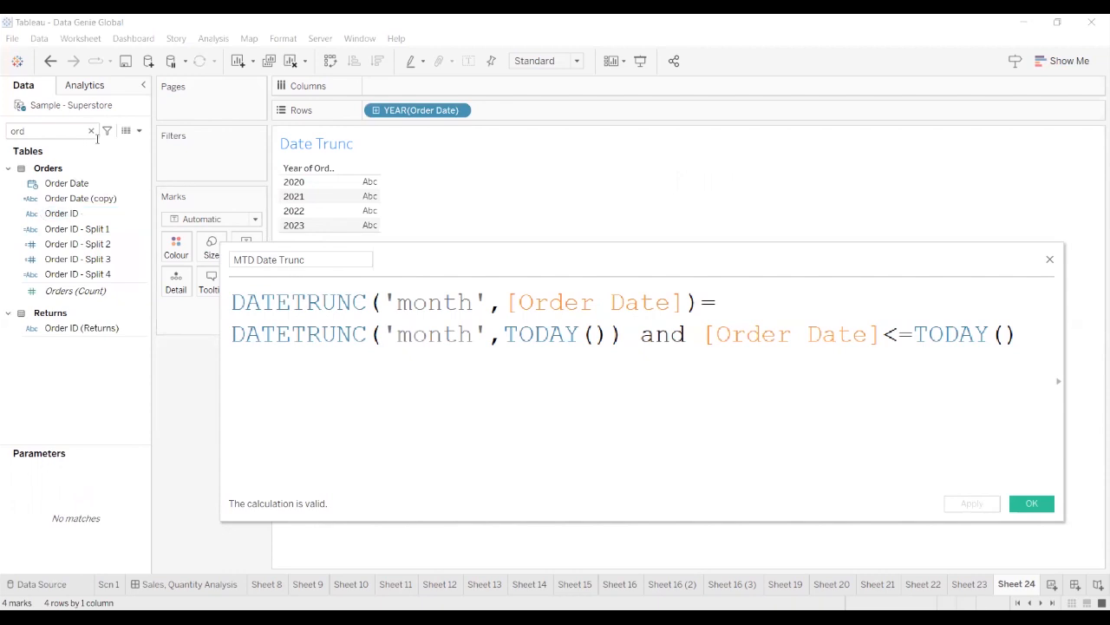
Move the calculation editor aside and search the data fields for mtd
{"action": "left_click", "coordinate": [90, 130]}
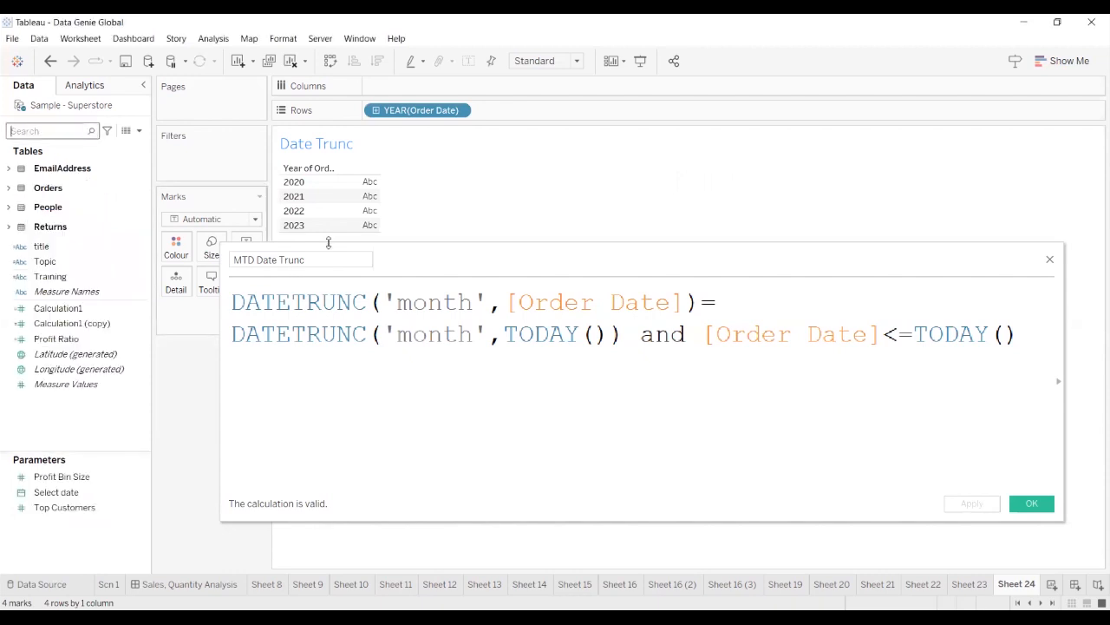
{"action": "left_click_drag", "start_coordinate": [450, 259], "coordinate": [605, 256]}
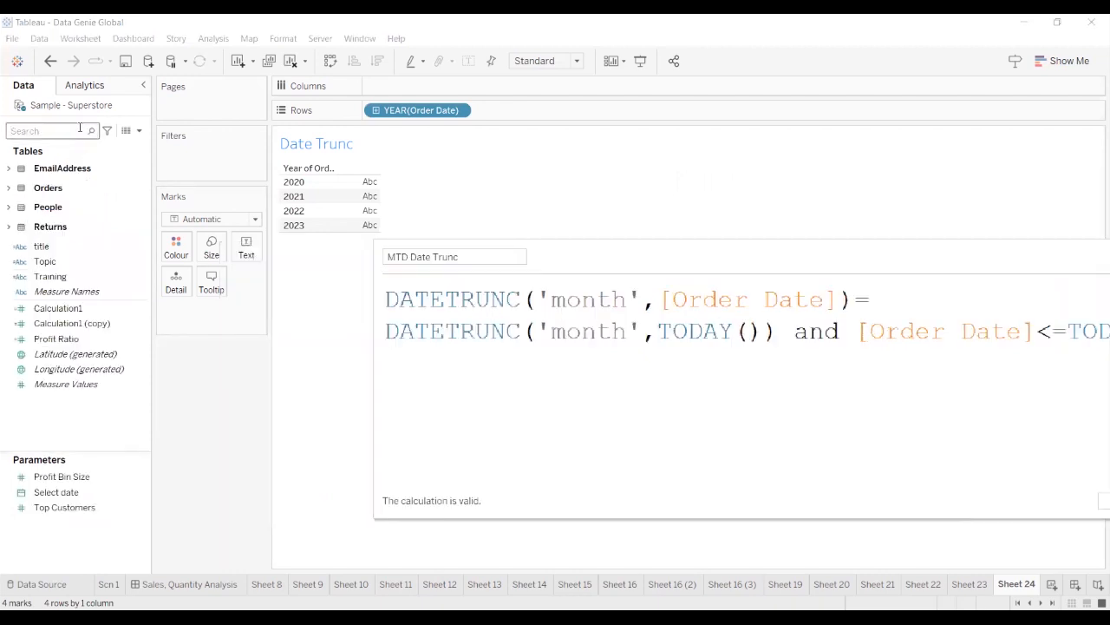
{"action": "left_click", "coordinate": [75, 130]}
{"action": "type", "text": "mtd"}
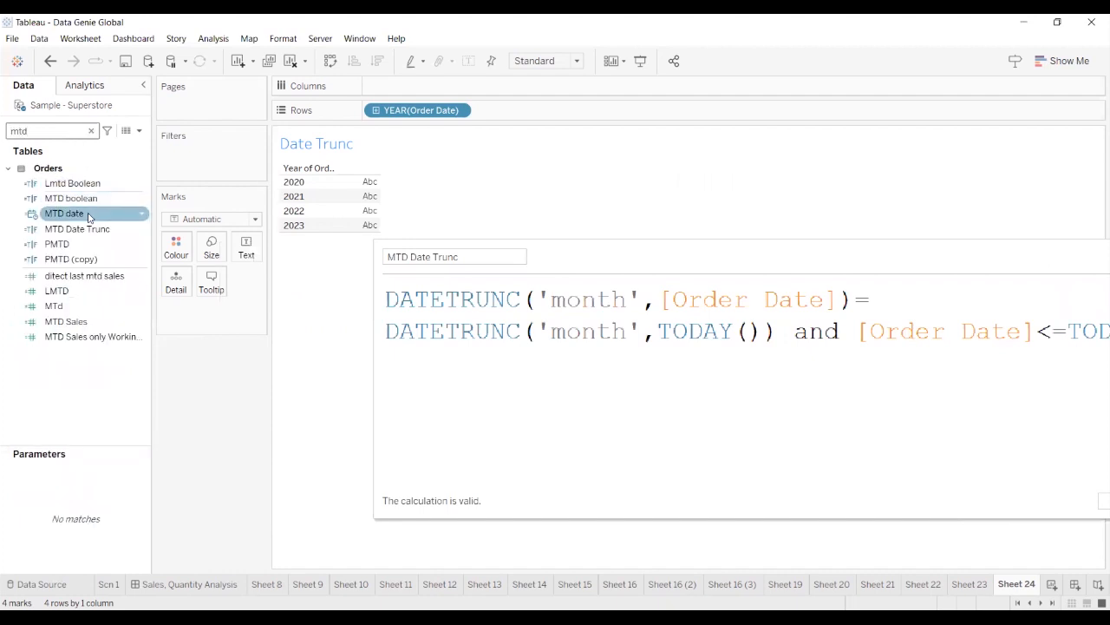
Set Order Date on Rows to Exact Date and make it Discrete
{"action": "left_click", "coordinate": [459, 111]}
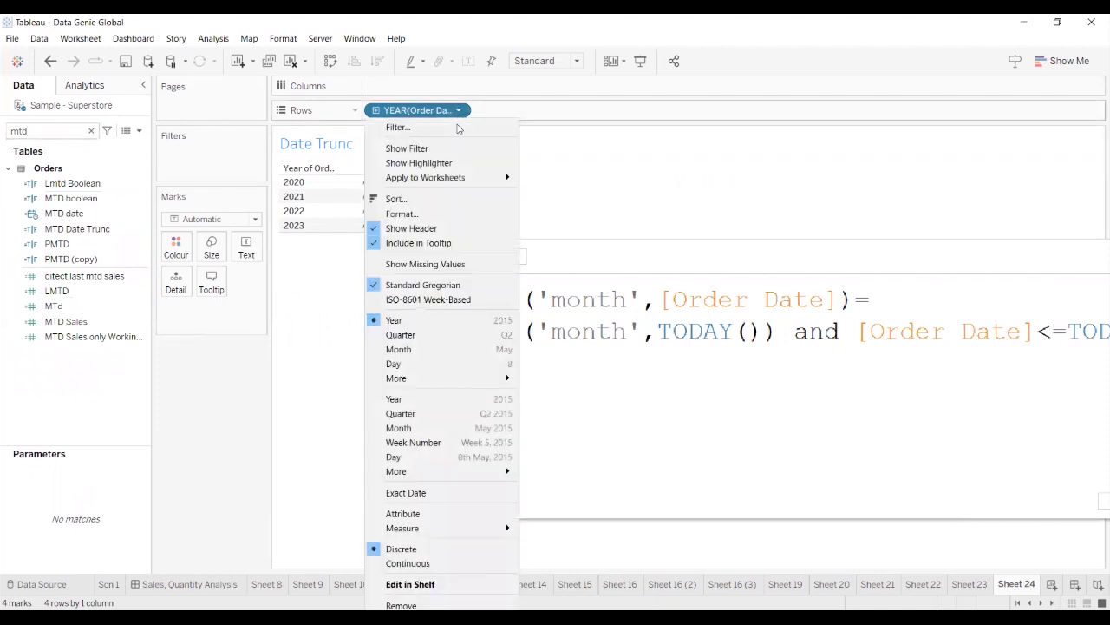
{"action": "left_click", "coordinate": [413, 491]}
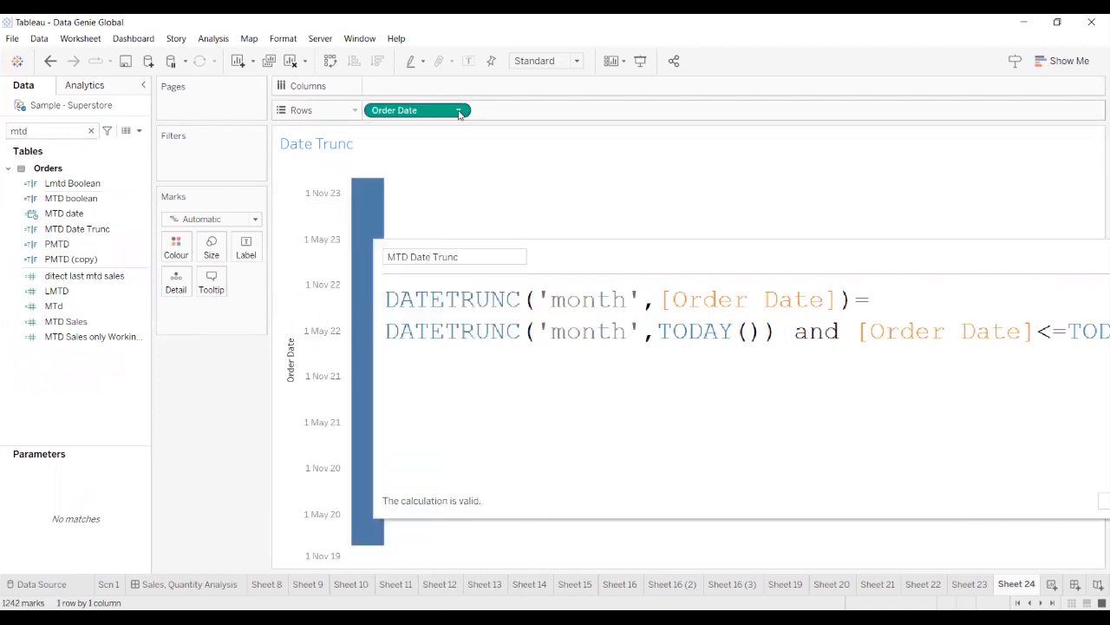
{"action": "left_click", "coordinate": [459, 110]}
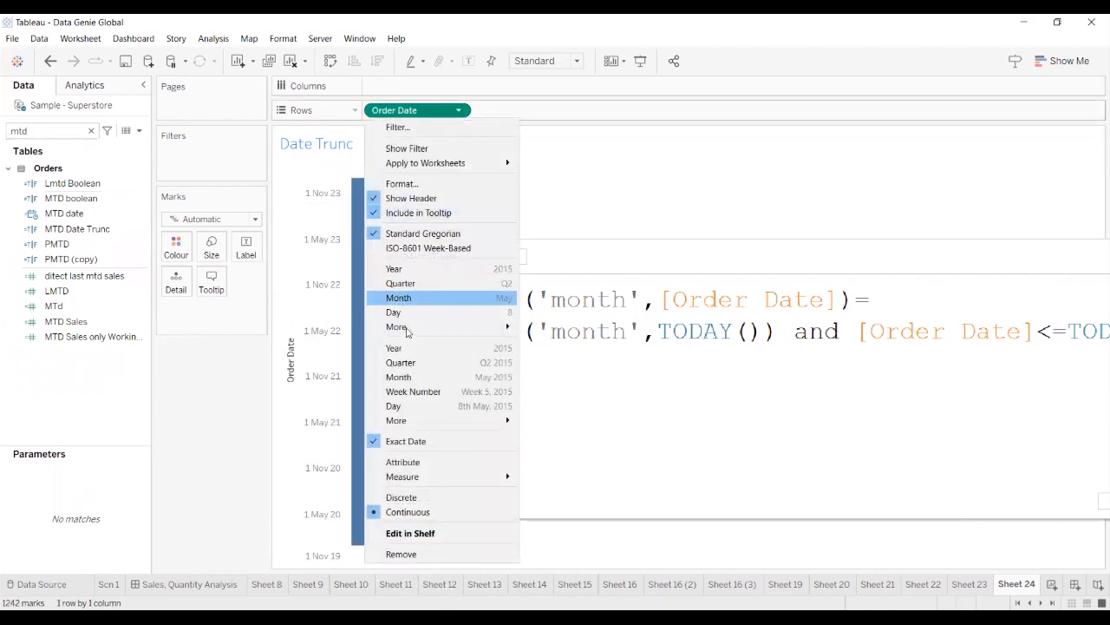
{"action": "left_click", "coordinate": [411, 497]}
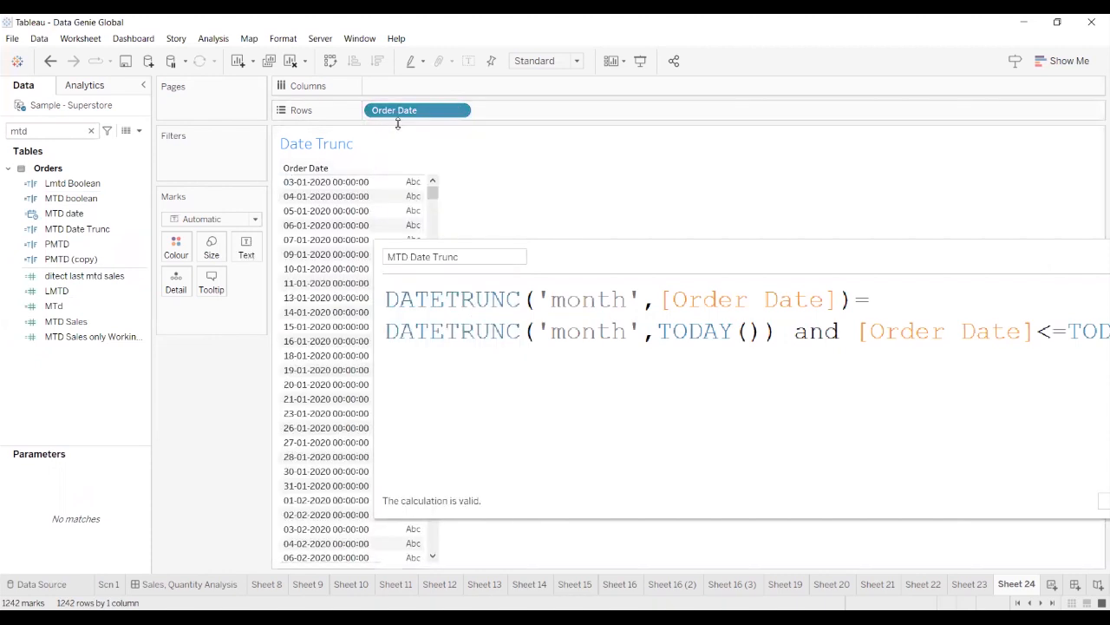
{"action": "left_click", "coordinate": [459, 110]}
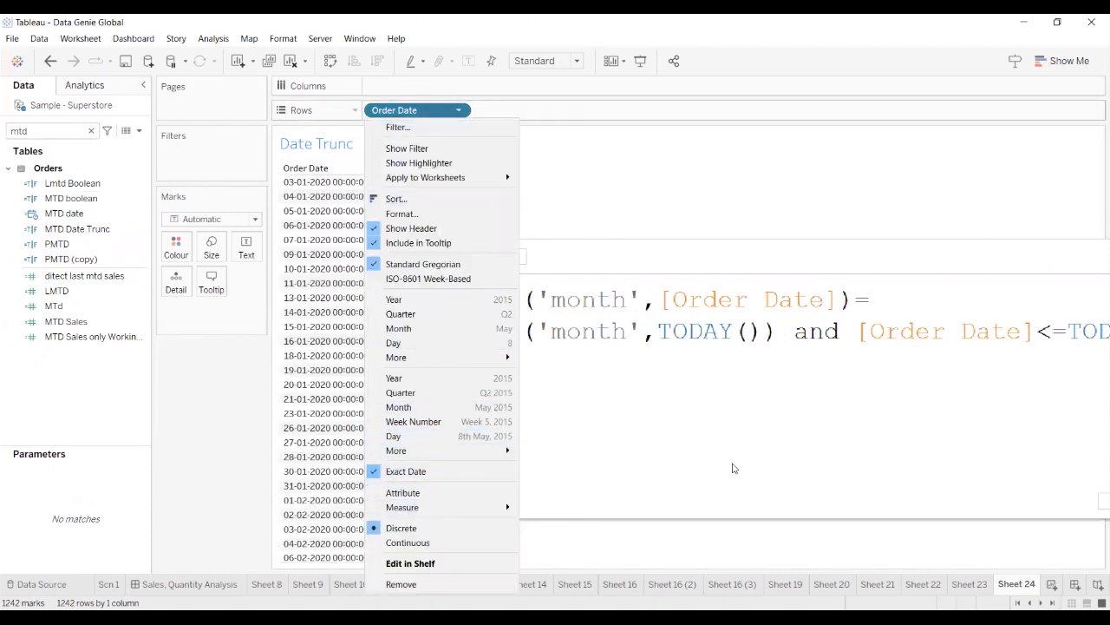
{"action": "left_click", "coordinate": [789, 260]}
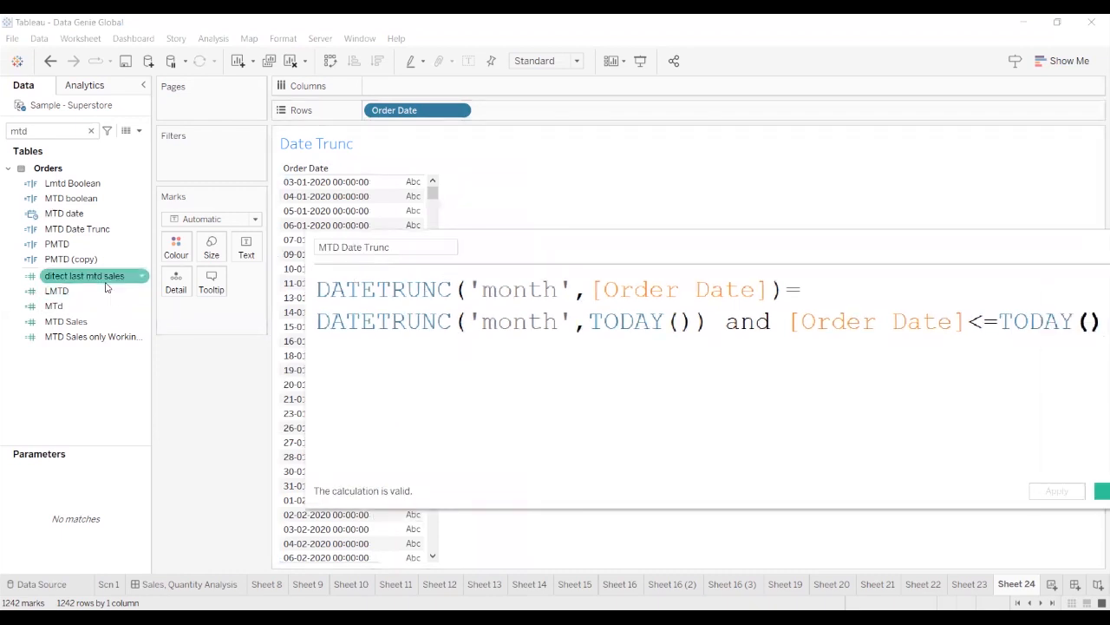
Filter the view by MTD Date Trunc with only True selected and move the calculation editor clear of the date list
{"action": "left_click_drag", "start_coordinate": [94, 232], "coordinate": [219, 163]}
{"action": "left_click", "coordinate": [419, 221]}
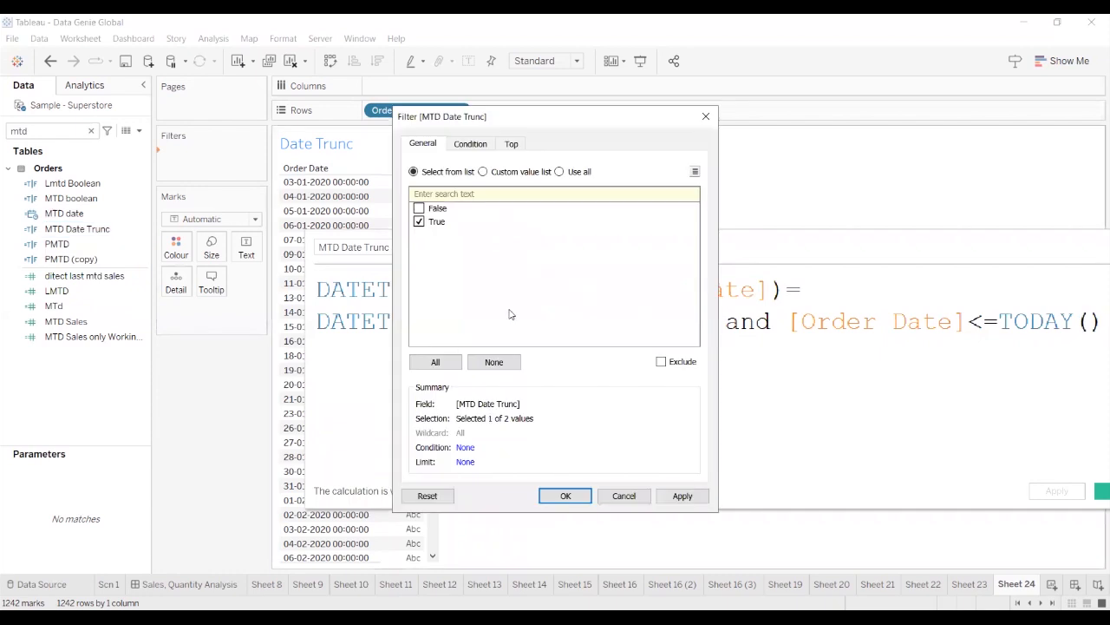
{"action": "left_click", "coordinate": [566, 496]}
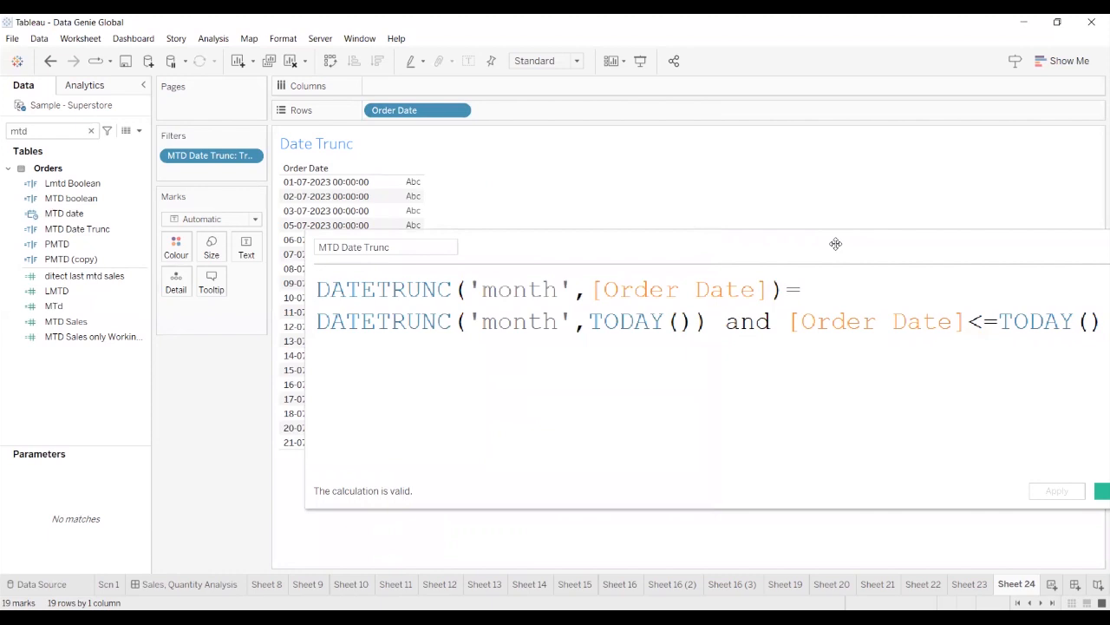
{"action": "left_click_drag", "start_coordinate": [836, 244], "coordinate": [975, 218]}
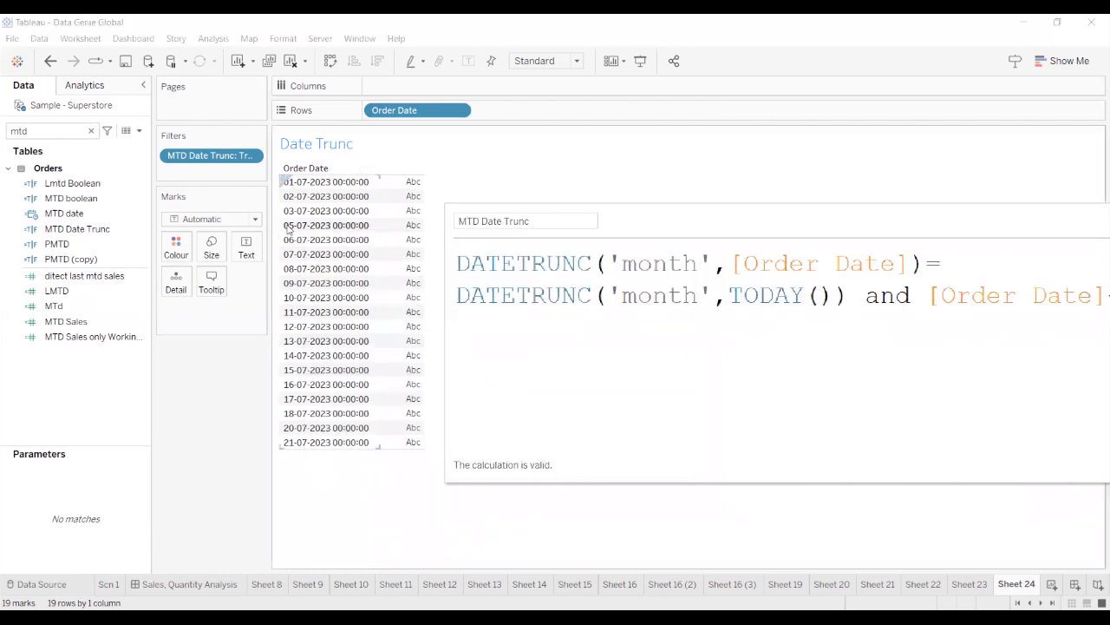
Examine the formula of the MTD date field, and reopen the MTD Date Trunc calculation for comparison
{"action": "left_click", "coordinate": [66, 216]}
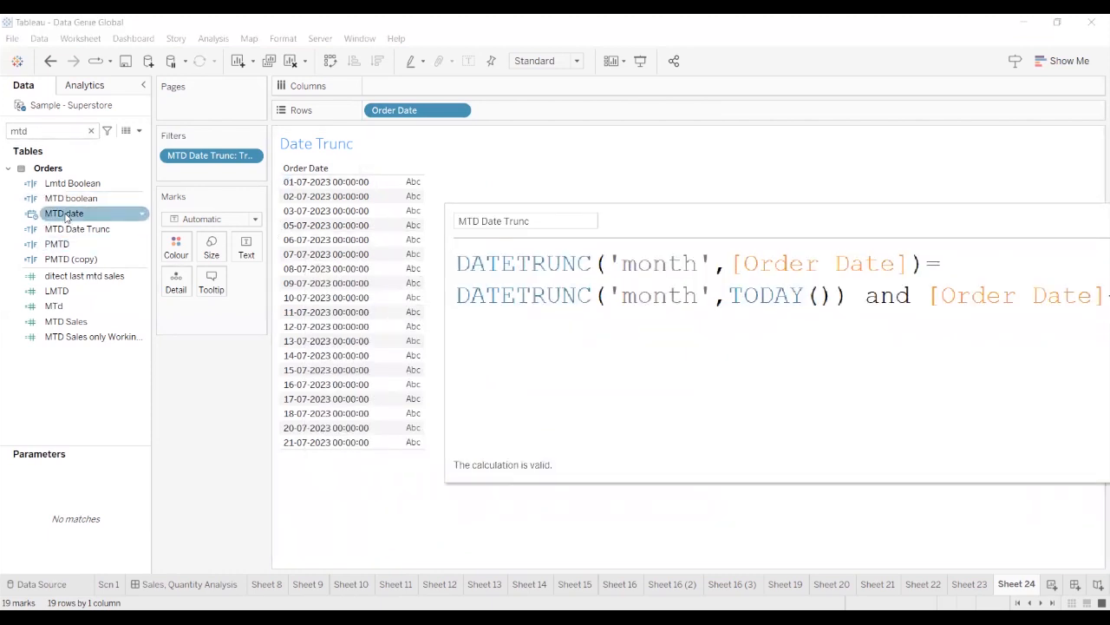
{"action": "right_click", "coordinate": [68, 216]}
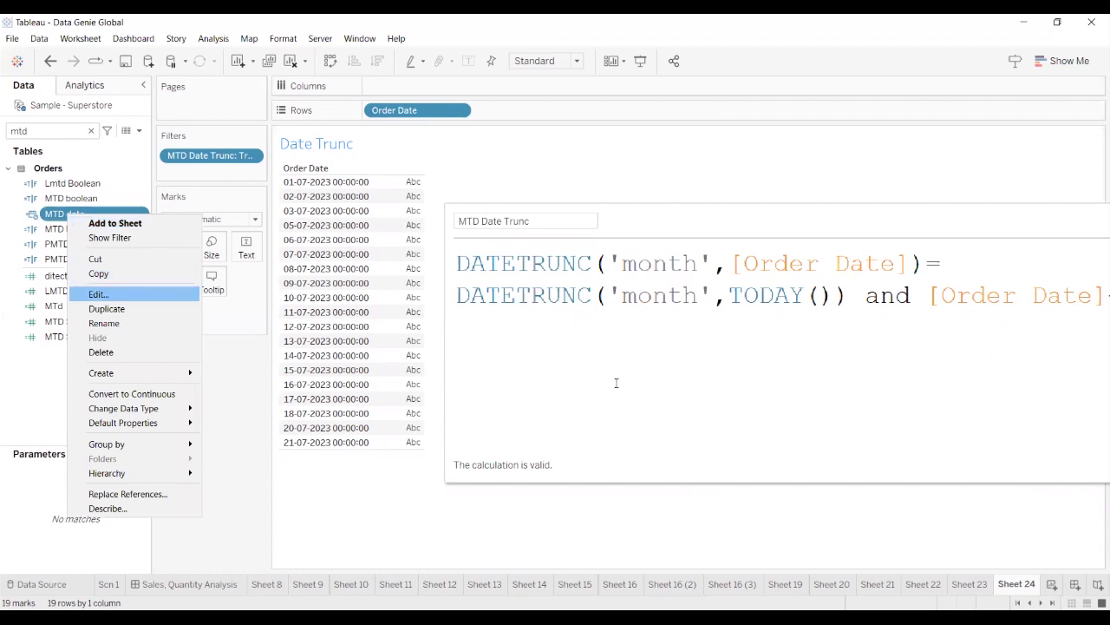
{"action": "key", "text": "ctrl+a"}
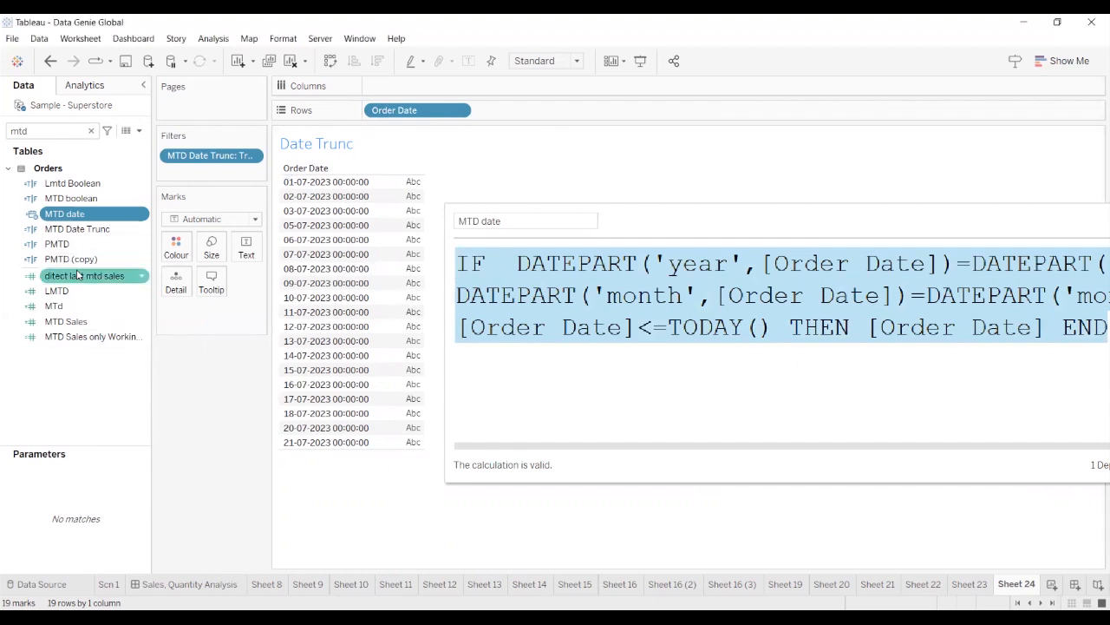
{"action": "left_click", "coordinate": [94, 231]}
{"action": "right_click", "coordinate": [95, 231]}
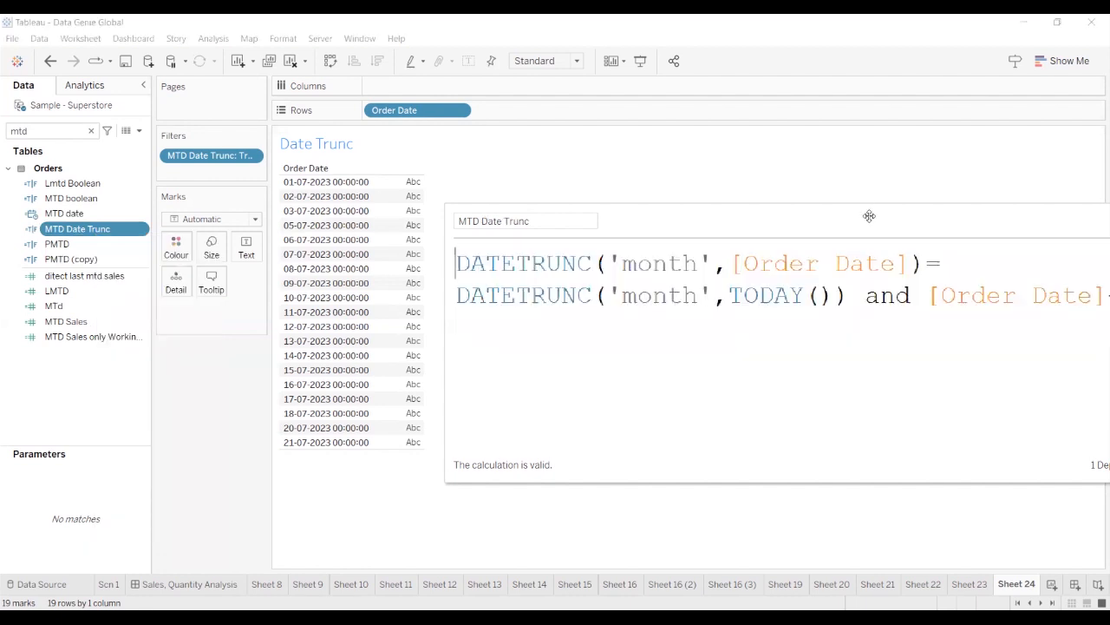
Paste the DATEPART-based MTD date formula below the DATETRUNC formula in MTD Date Trunc and enlarge the editor to show both fully
{"action": "left_click", "coordinate": [869, 216]}
{"action": "key", "text": "Return"}
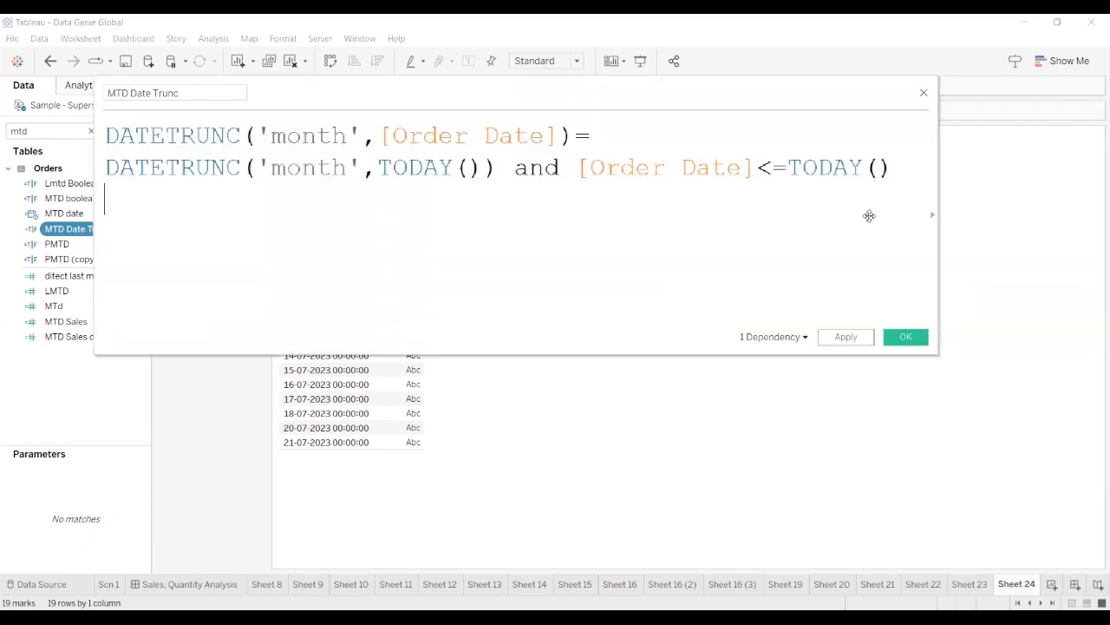
{"action": "key", "text": "ctrl+v"}
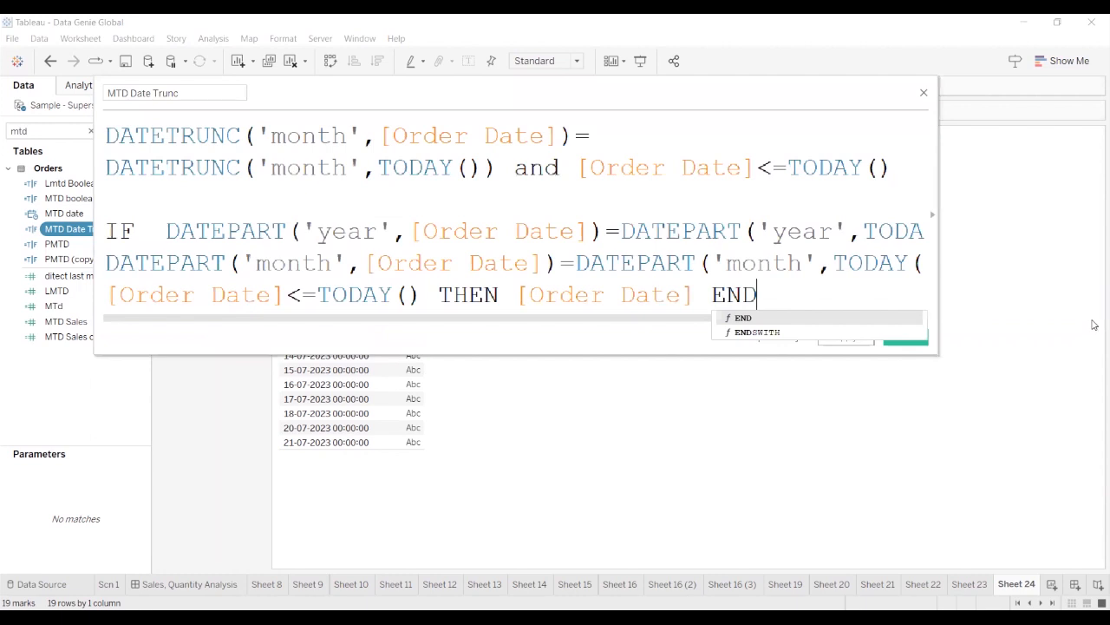
{"action": "left_click_drag", "start_coordinate": [941, 357], "coordinate": [1096, 572]}
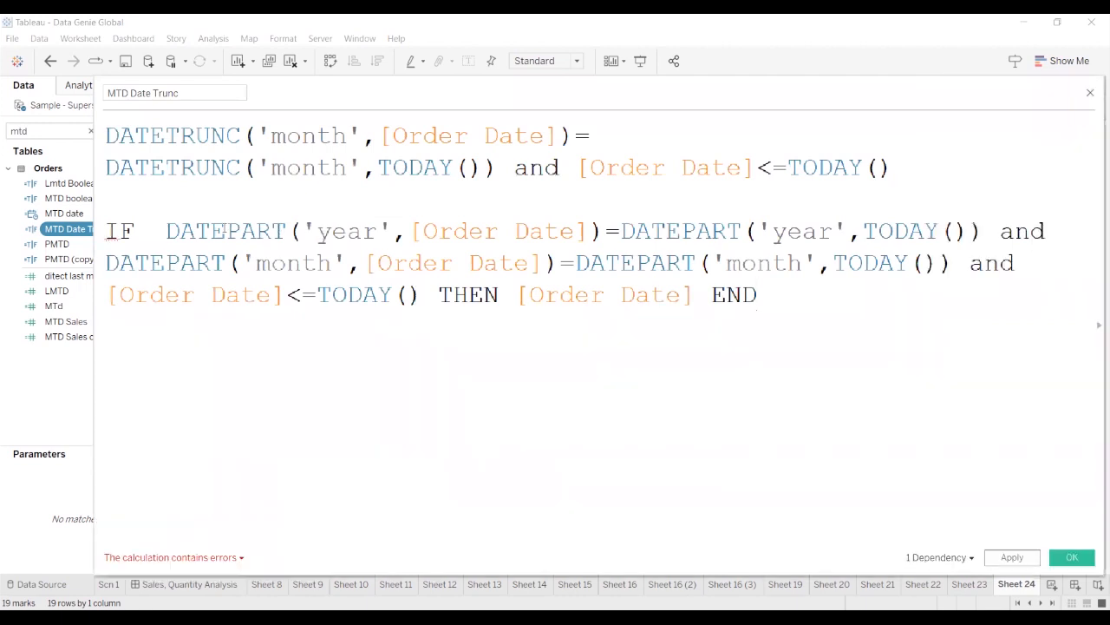
Examine the year and month DATEPART conditions of the pasted formula in comparison with the DATETRUNC version
{"action": "left_click_drag", "start_coordinate": [165, 230], "coordinate": [317, 231]}
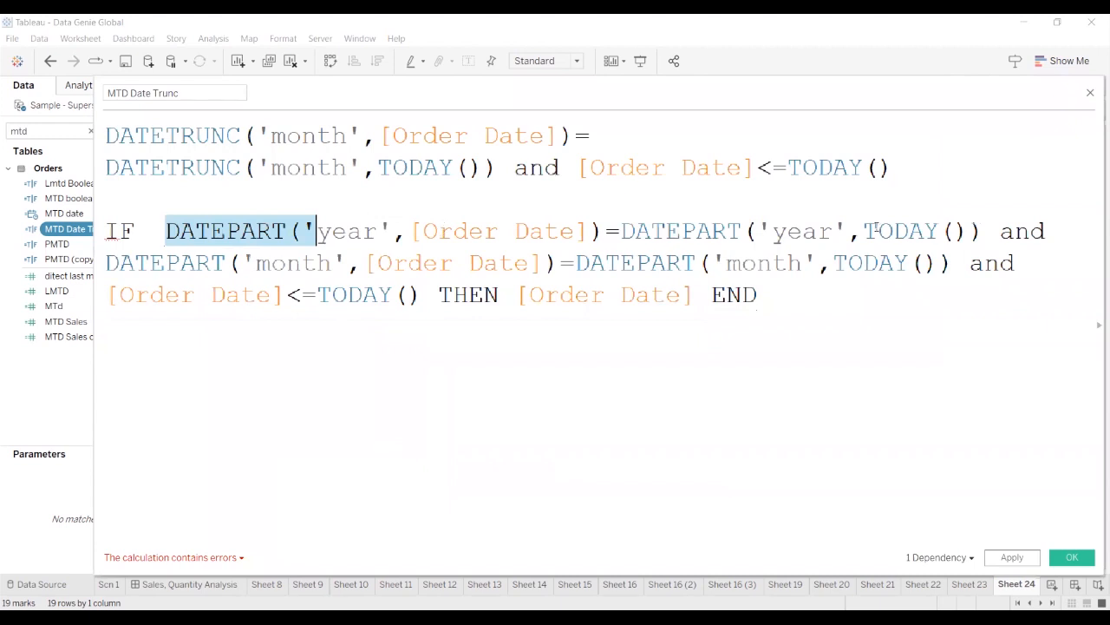
{"action": "left_click_drag", "start_coordinate": [977, 231], "coordinate": [984, 231]}
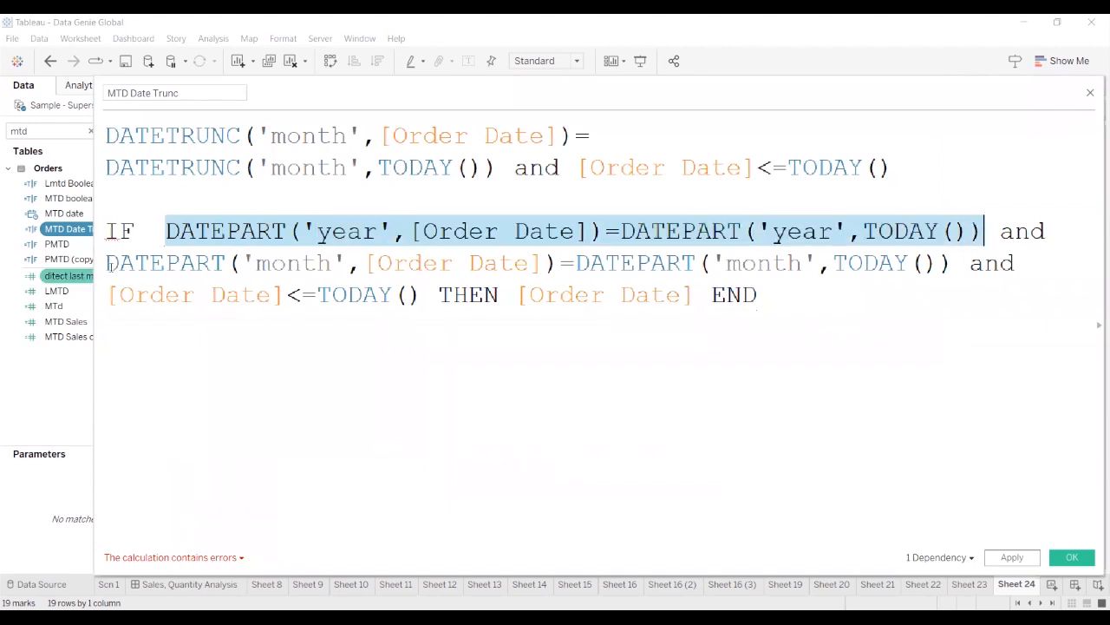
{"action": "left_click_drag", "start_coordinate": [108, 262], "coordinate": [432, 264]}
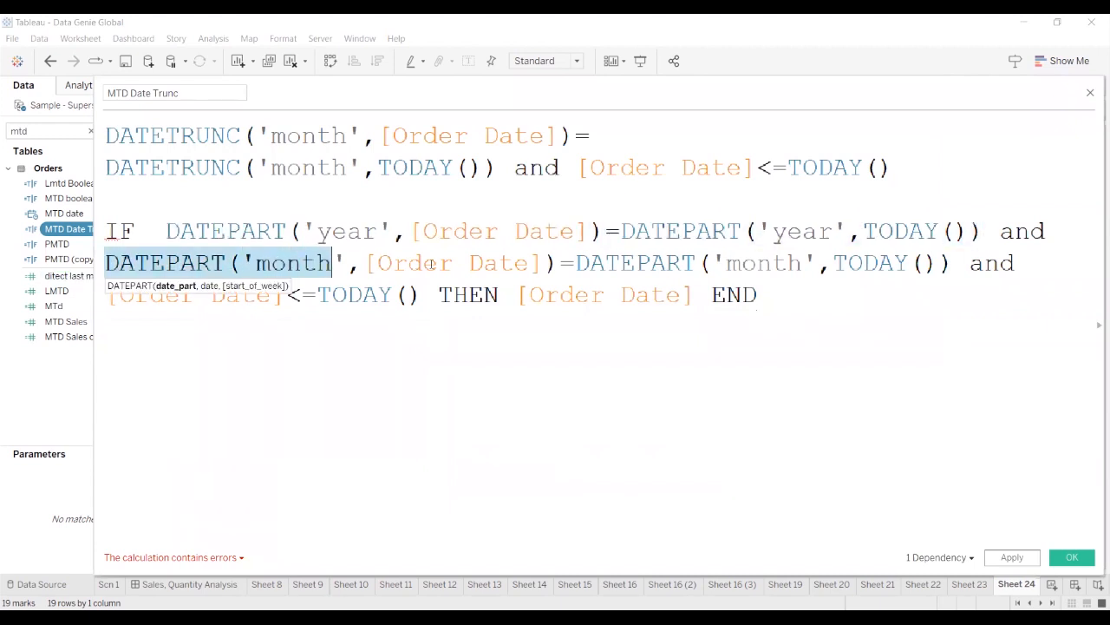
{"action": "left_click_drag", "start_coordinate": [799, 269], "coordinate": [840, 269]}
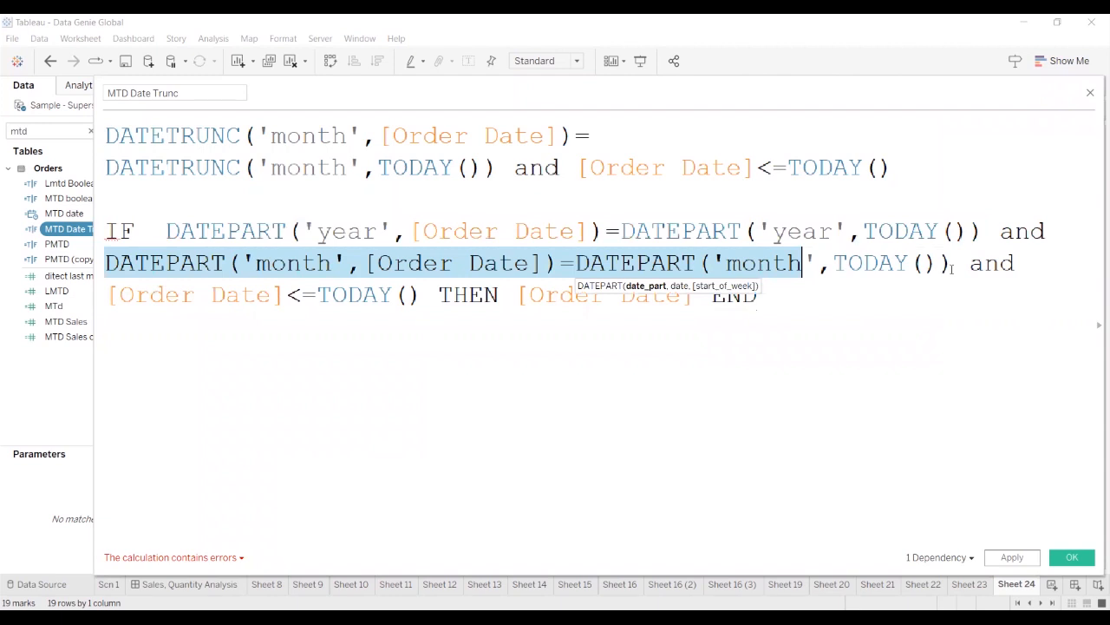
{"action": "left_click_drag", "start_coordinate": [952, 268], "coordinate": [954, 269]}
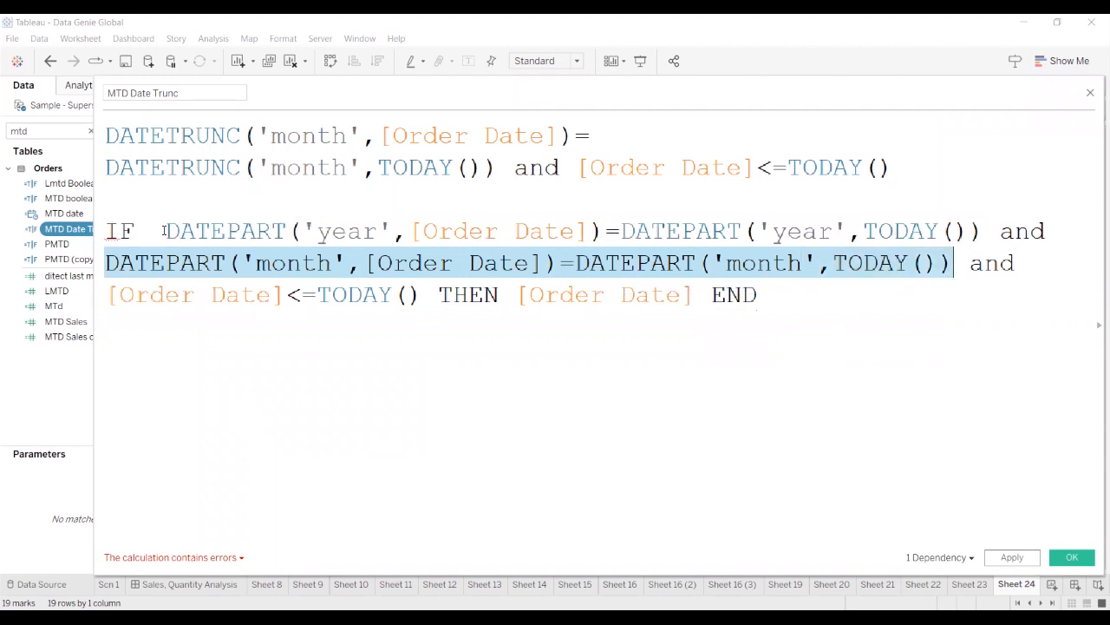
{"action": "left_click_drag", "start_coordinate": [163, 231], "coordinate": [397, 231]}
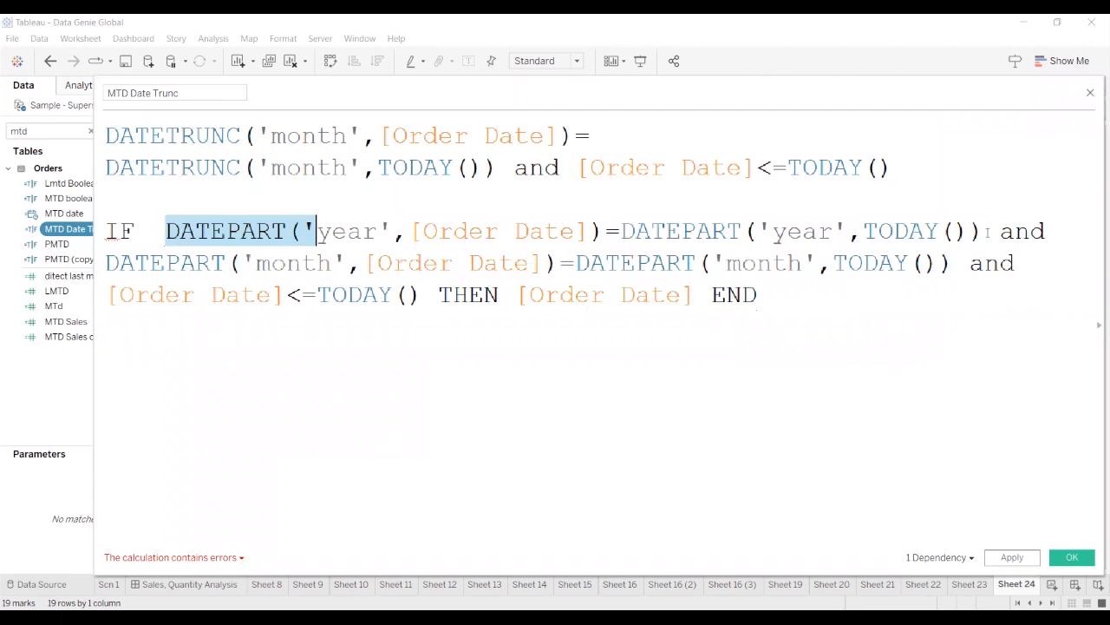
{"action": "left_click_drag", "start_coordinate": [987, 232], "coordinate": [985, 232]}
{"action": "left_click_drag", "start_coordinate": [106, 263], "coordinate": [388, 263]}
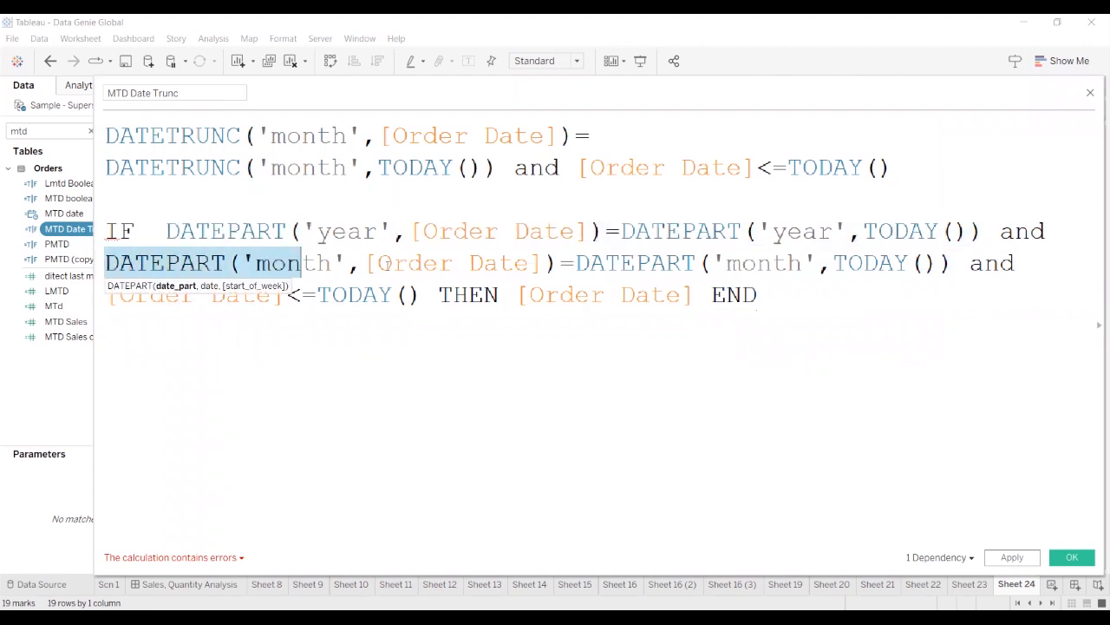
{"action": "left_click_drag", "start_coordinate": [728, 272], "coordinate": [841, 274]}
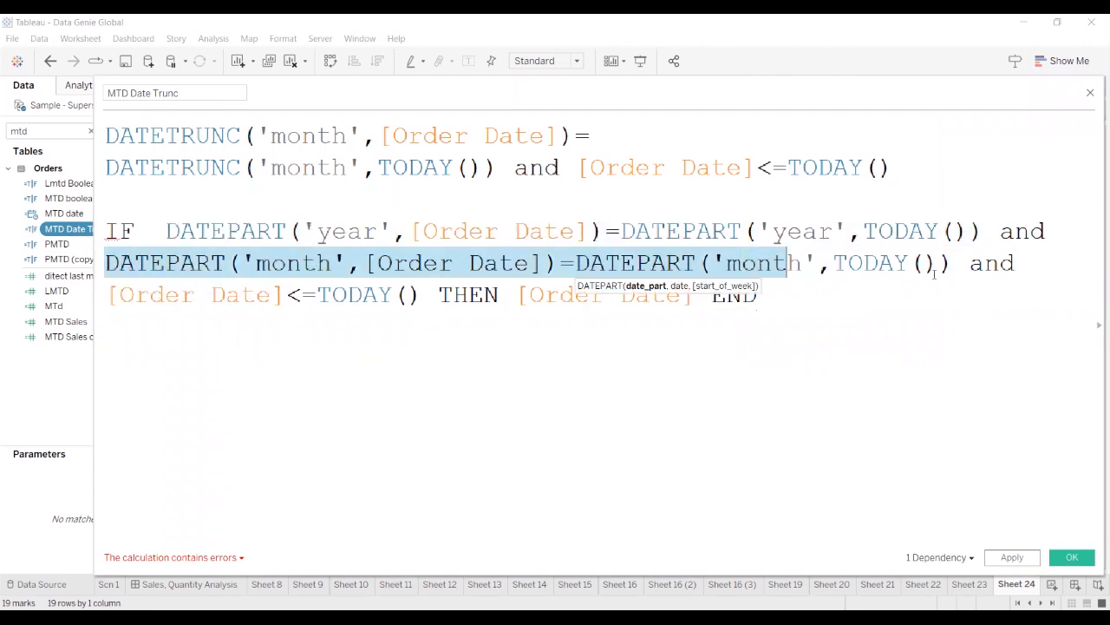
{"action": "left_click_drag", "start_coordinate": [935, 273], "coordinate": [950, 273]}
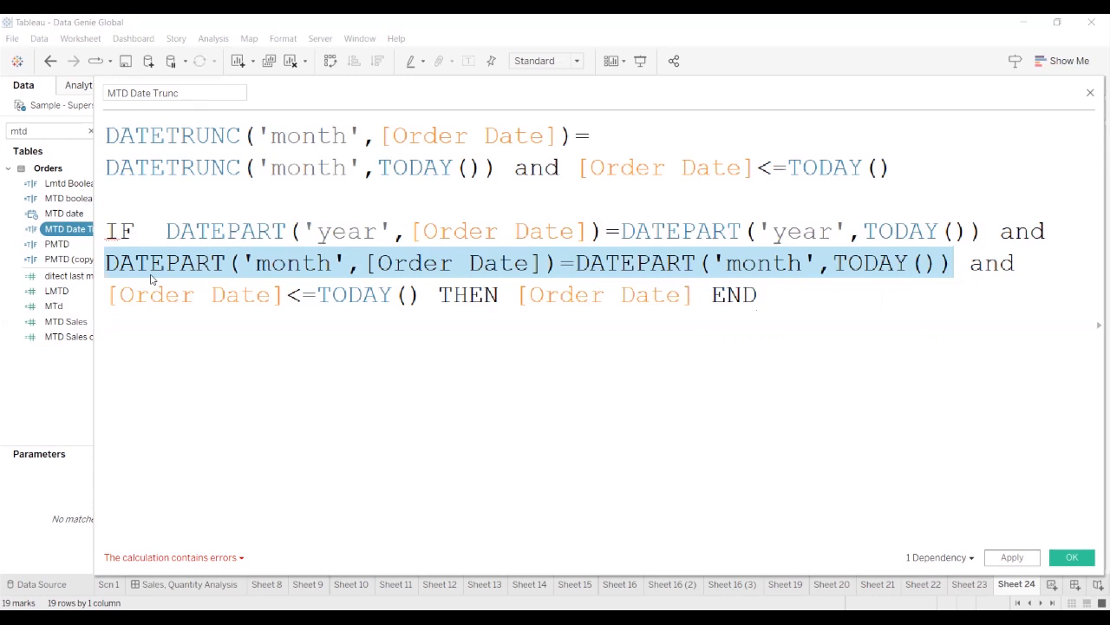
Delete the pasted DATEPART formula from MTD Date Trunc and move the editor clear of the upper part of the date list
{"action": "left_click_drag", "start_coordinate": [756, 295], "coordinate": [94, 205]}
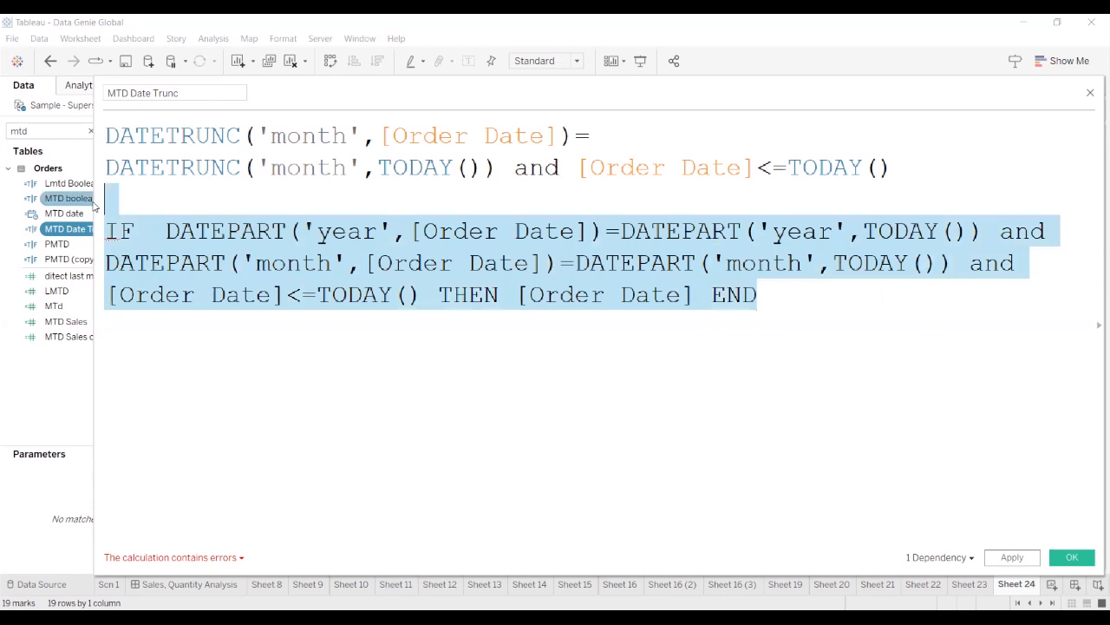
{"action": "key", "text": "BackSpace"}
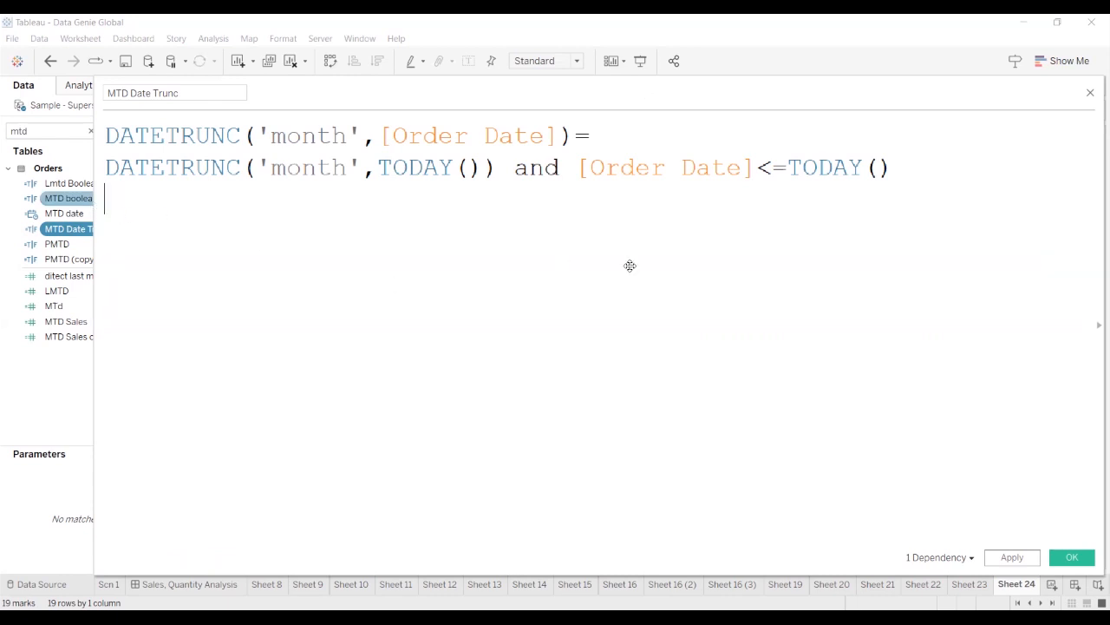
{"action": "left_click_drag", "start_coordinate": [630, 265], "coordinate": [629, 290]}
{"action": "left_click", "coordinate": [518, 371]}
{"action": "key", "text": "ctrl+shift+Home"}
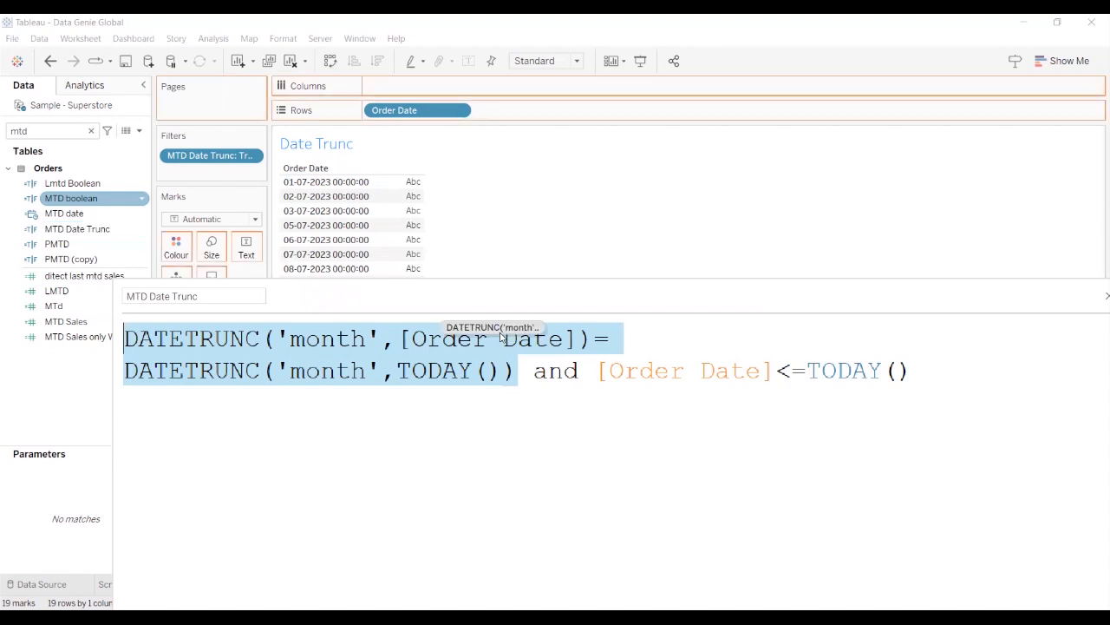
{"action": "left_click", "coordinate": [599, 338]}
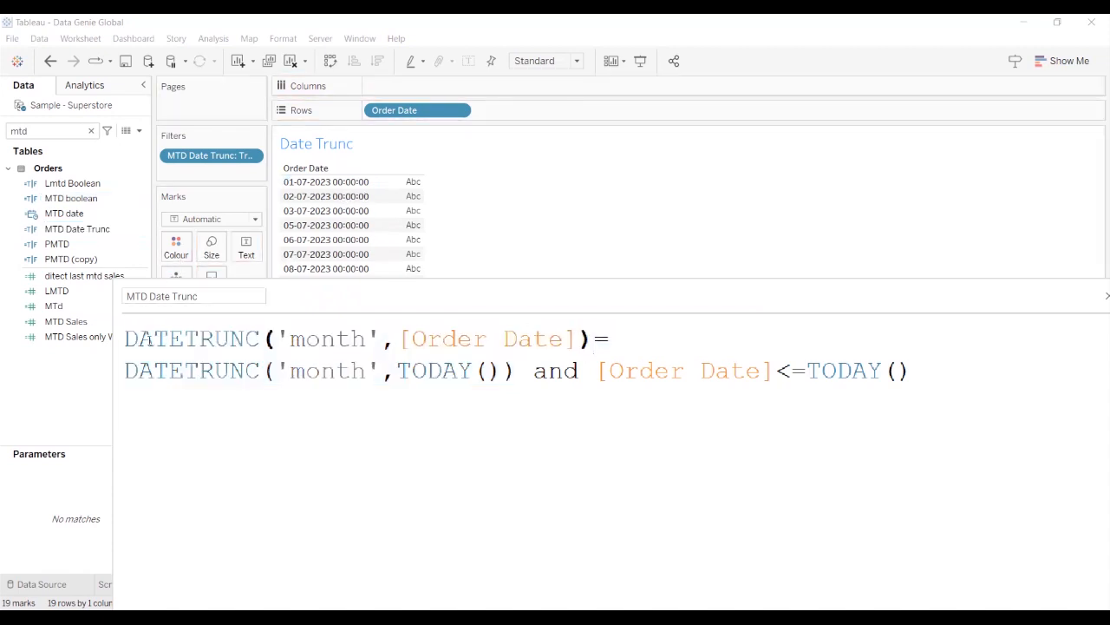
{"action": "triple_click", "coordinate": [124, 339]}
{"action": "key", "text": "ctrl+c"}
{"action": "key", "text": "ctrl+v"}
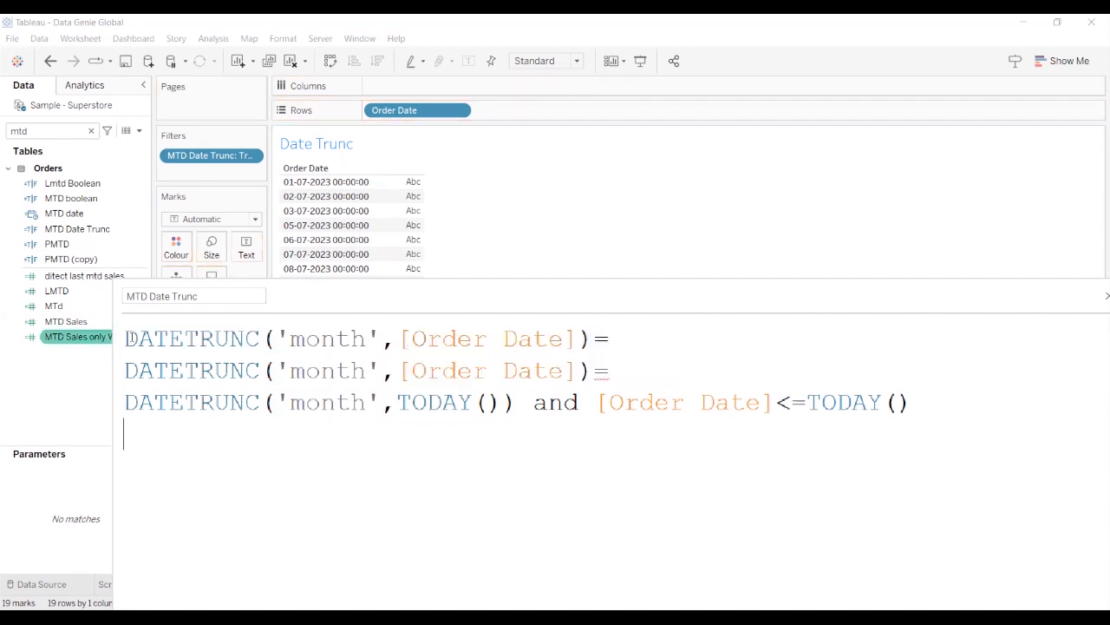
{"action": "key", "text": "ctrl+z"}
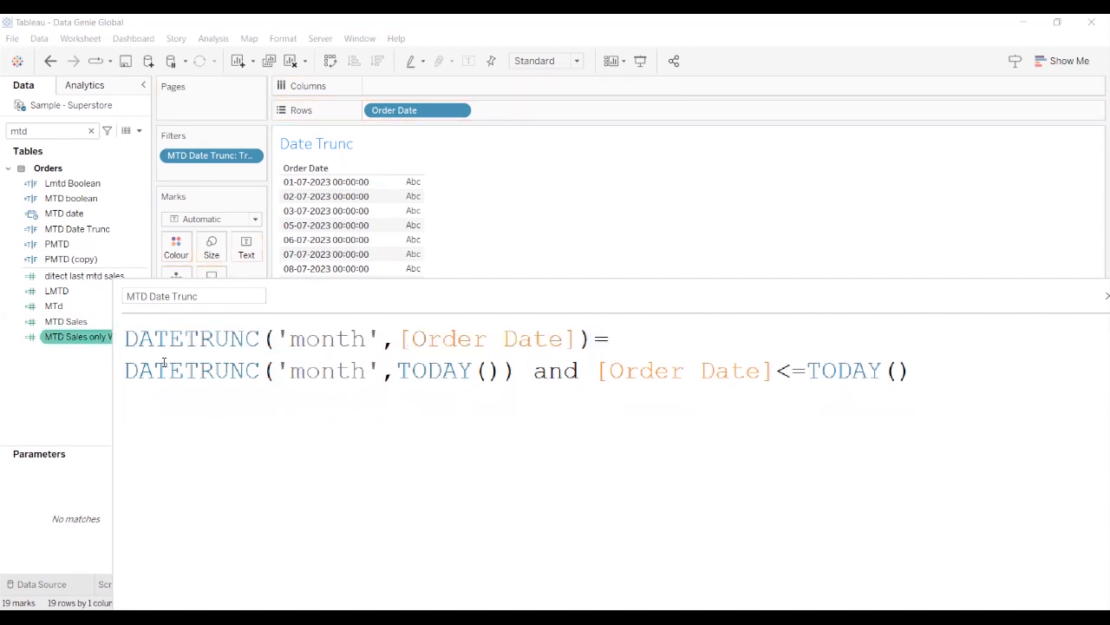
Wrap the first DATETRUNC expression in a DATE function so it reads DATE(DATETRUNC('month',[Order Date]))
{"action": "left_click", "coordinate": [589, 343]}
{"action": "type", "text": ")"}
{"action": "left_click", "coordinate": [135, 338]}
{"action": "left_click", "coordinate": [127, 338]}
{"action": "type", "text": "("}
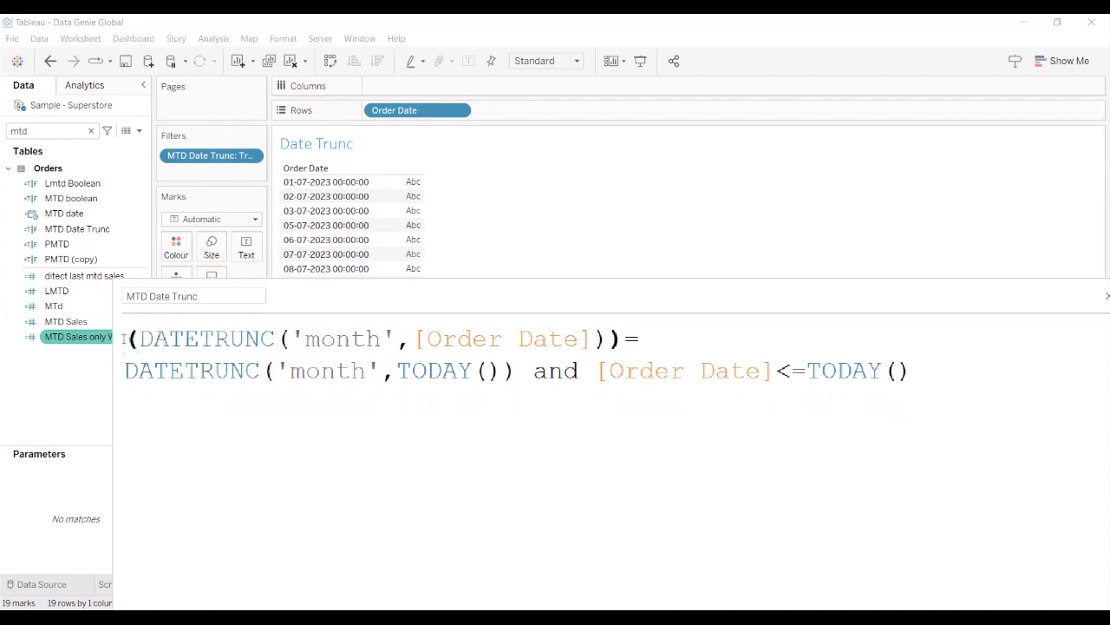
{"action": "type", "text": "dat"}
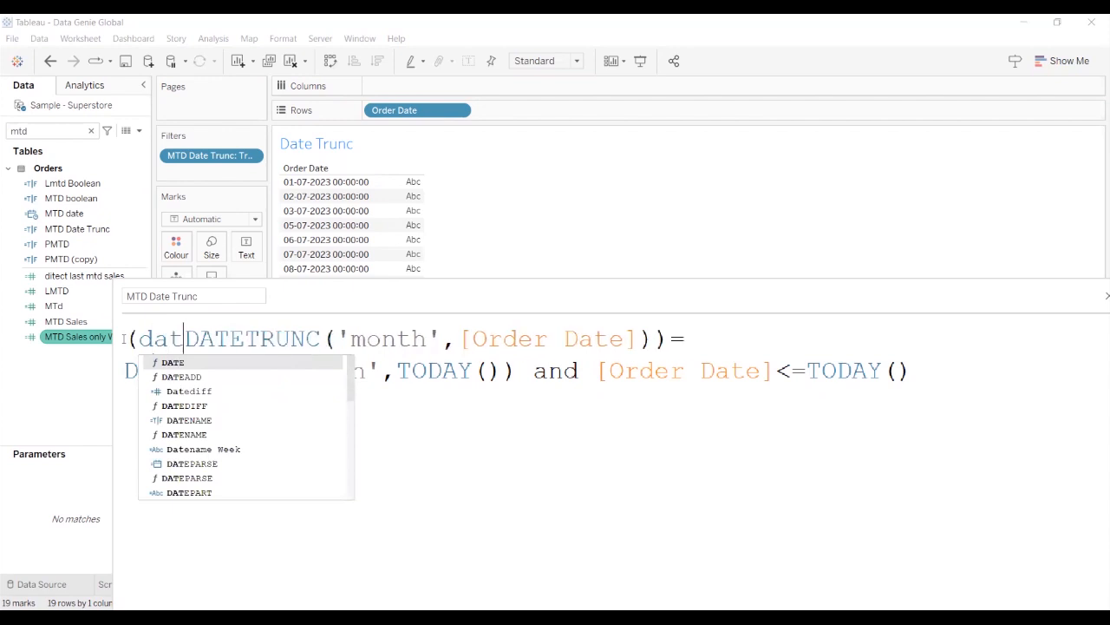
{"action": "left_click", "coordinate": [171, 365]}
{"action": "key", "text": "ctrl+z"}
{"action": "left_click", "coordinate": [136, 335]}
{"action": "key", "text": "BackSpace"}
{"action": "left_click", "coordinate": [167, 339]}
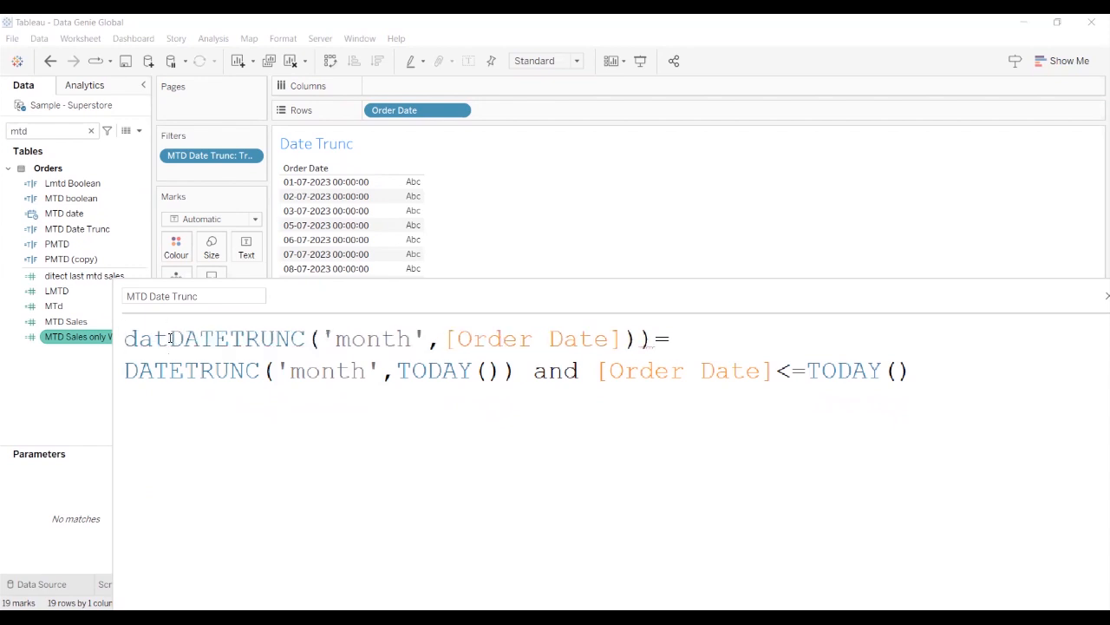
{"action": "type", "text": "("}
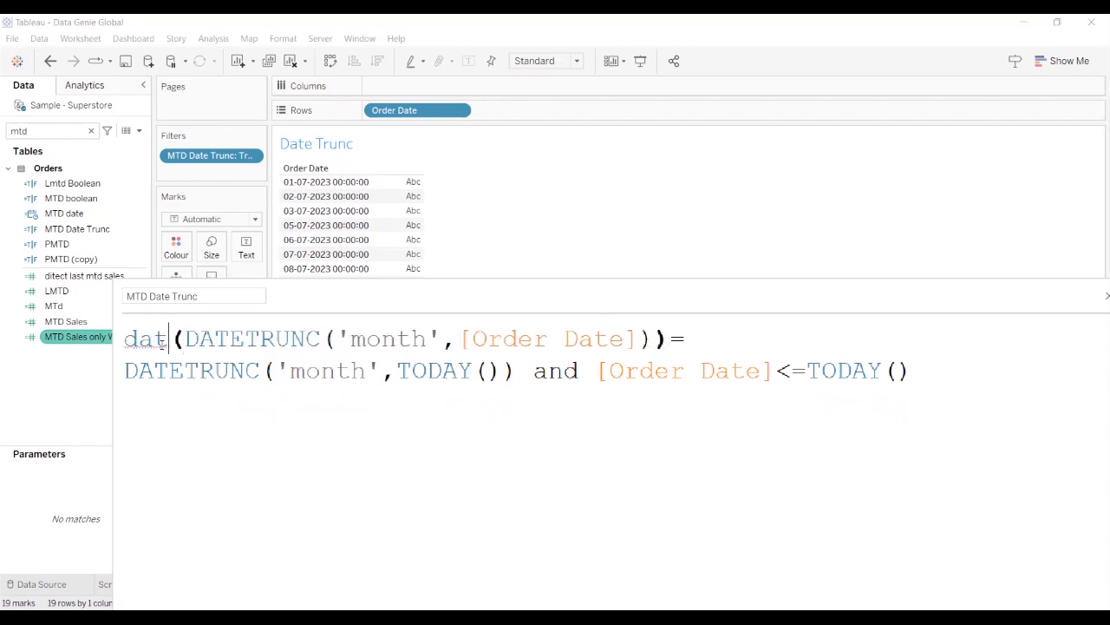
{"action": "type", "text": "e"}
{"action": "key", "text": "Return"}
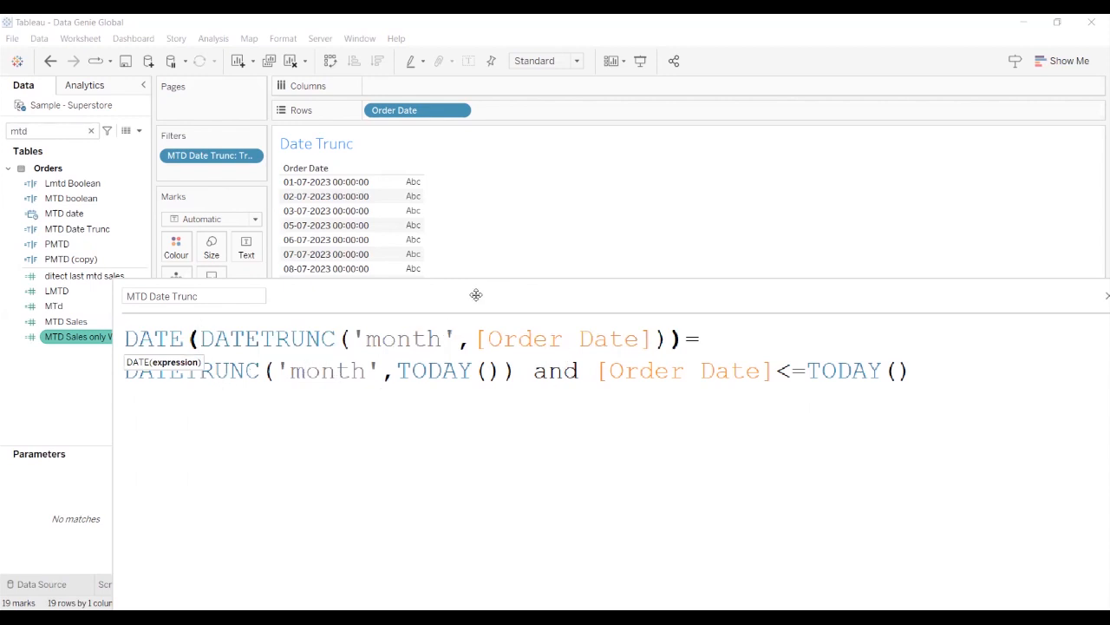
Wrap the second expression as DATE(DATETRUNC('month',TODAY())) and apply the MTD Date Trunc calculation
{"action": "left_click_drag", "start_coordinate": [477, 295], "coordinate": [477, 192]}
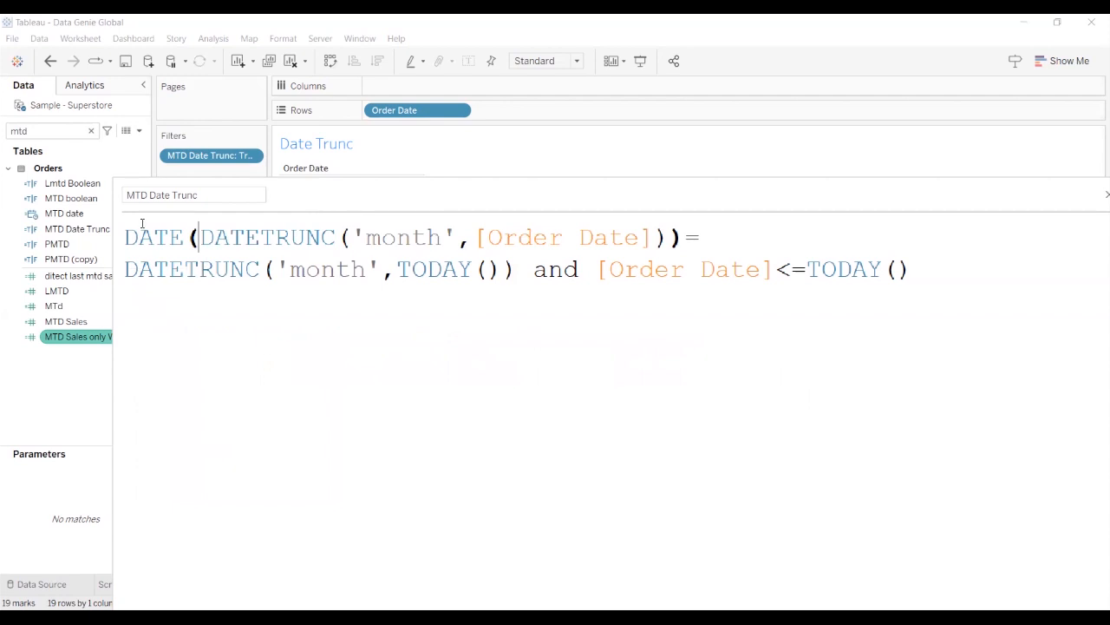
{"action": "left_click_drag", "start_coordinate": [180, 209], "coordinate": [108, 209]}
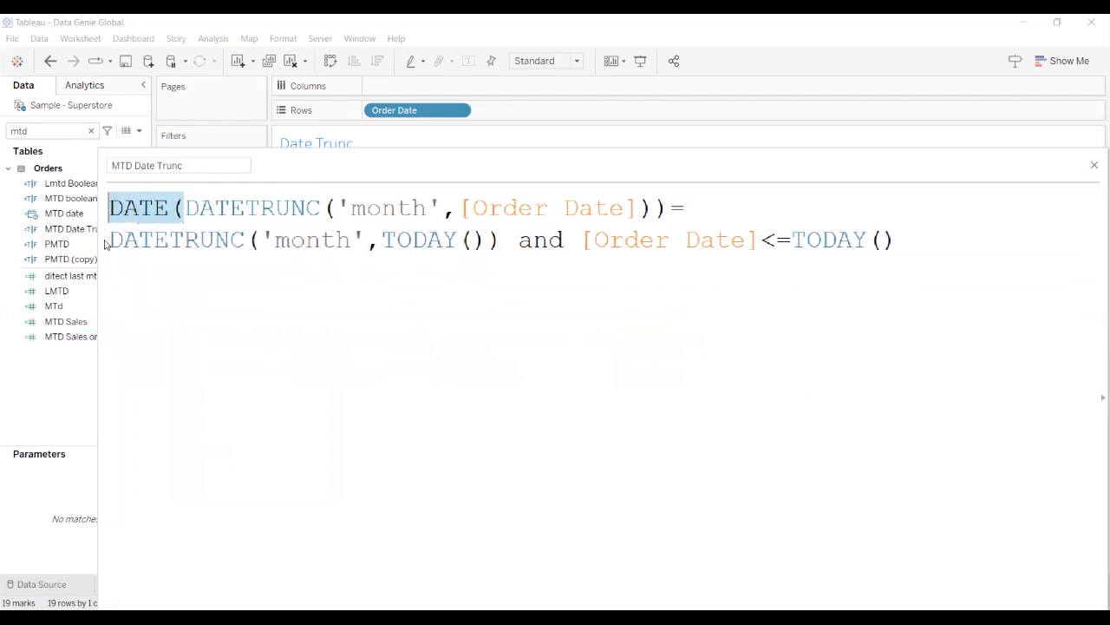
{"action": "left_click", "coordinate": [113, 240]}
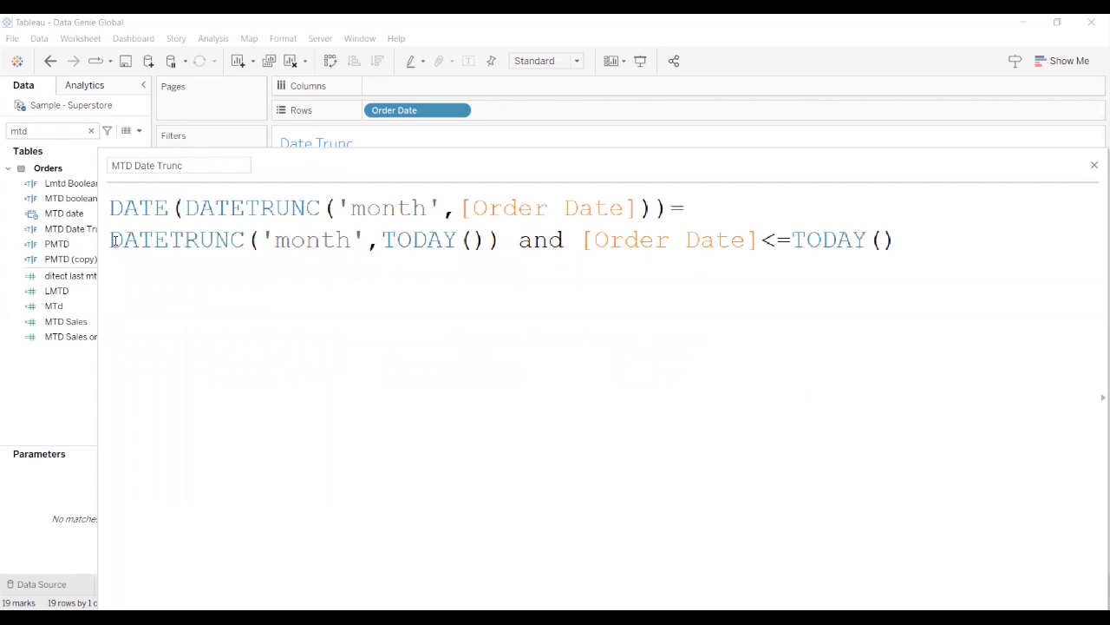
{"action": "key", "text": "ctrl+v"}
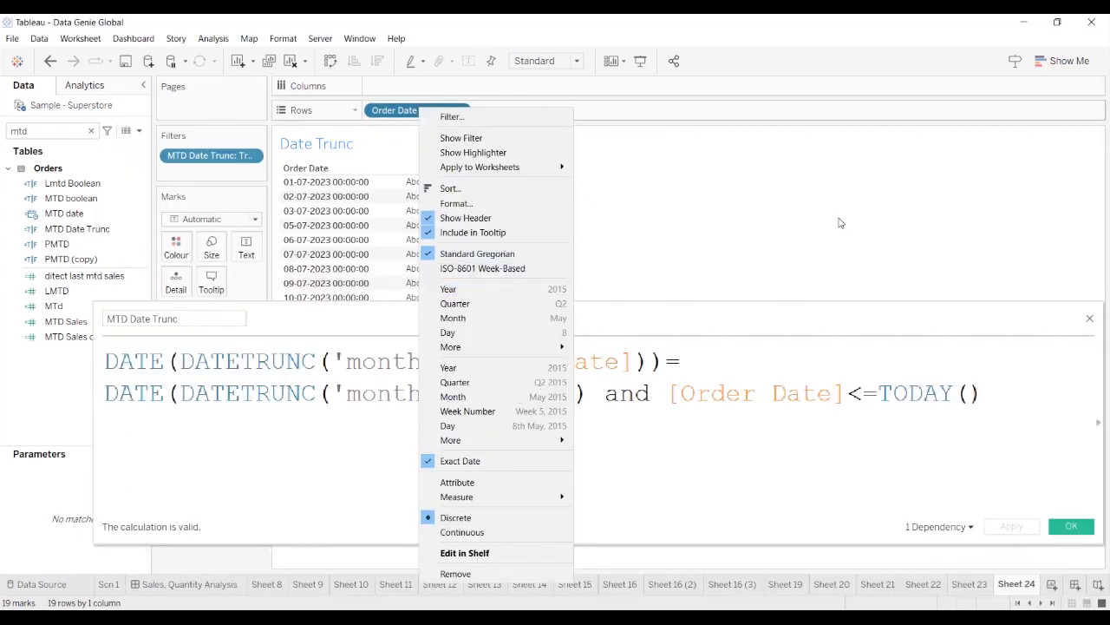
{"action": "key", "text": "Escape"}
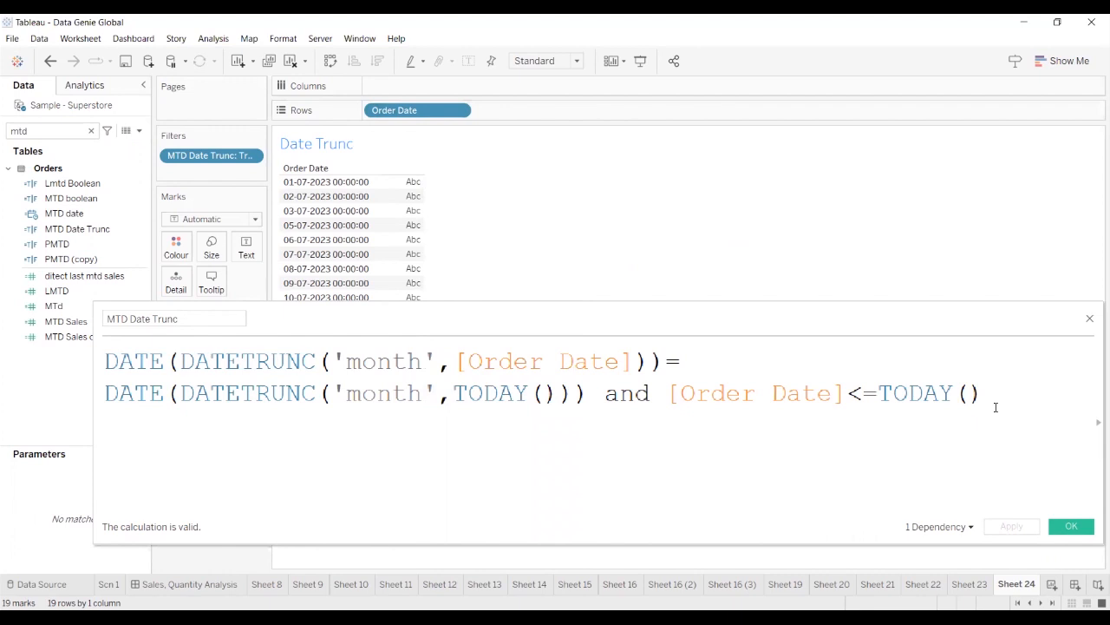
Copy the complete MTD Date Trunc formula, close the calculation and clear the data field search
{"action": "key", "text": "ctrl+a"}
{"action": "key", "text": "ctrl+c"}
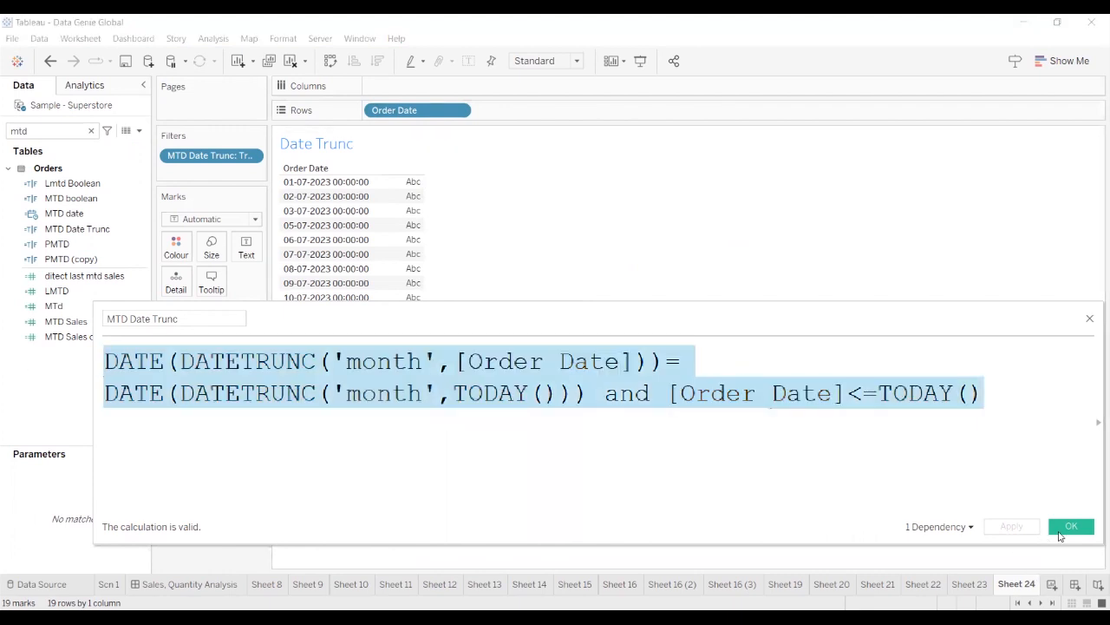
{"action": "left_click", "coordinate": [87, 129]}
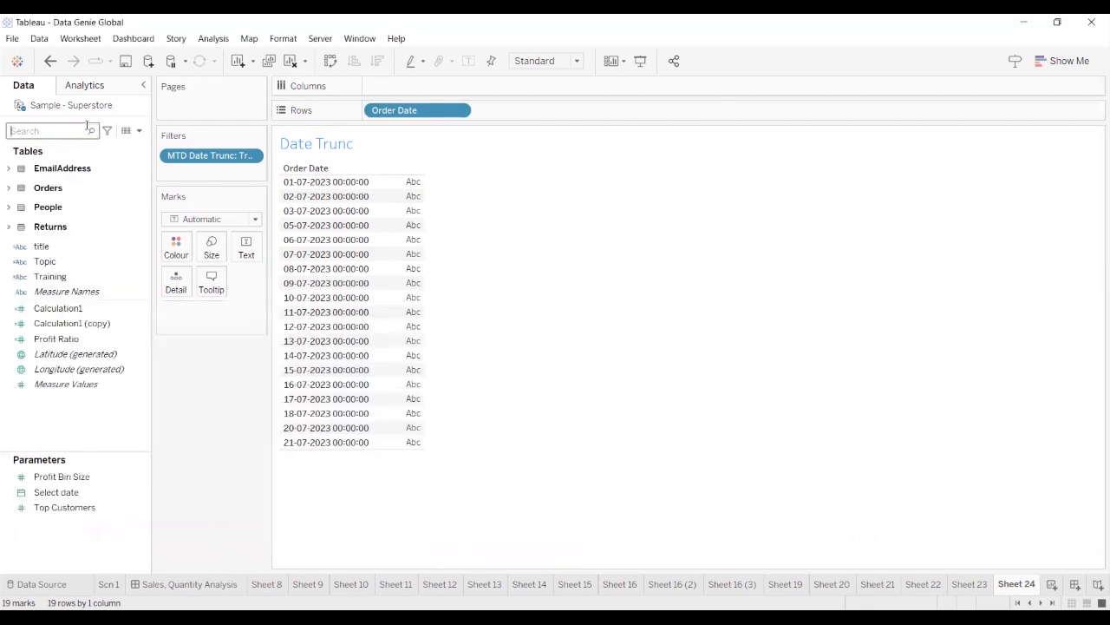
Create a calculated field named MTD Sales Datetrunc and paste the copied MTD Date Trunc formula into it
{"action": "left_click", "coordinate": [138, 131]}
{"action": "left_click", "coordinate": [130, 144]}
{"action": "type", "text": "M"}
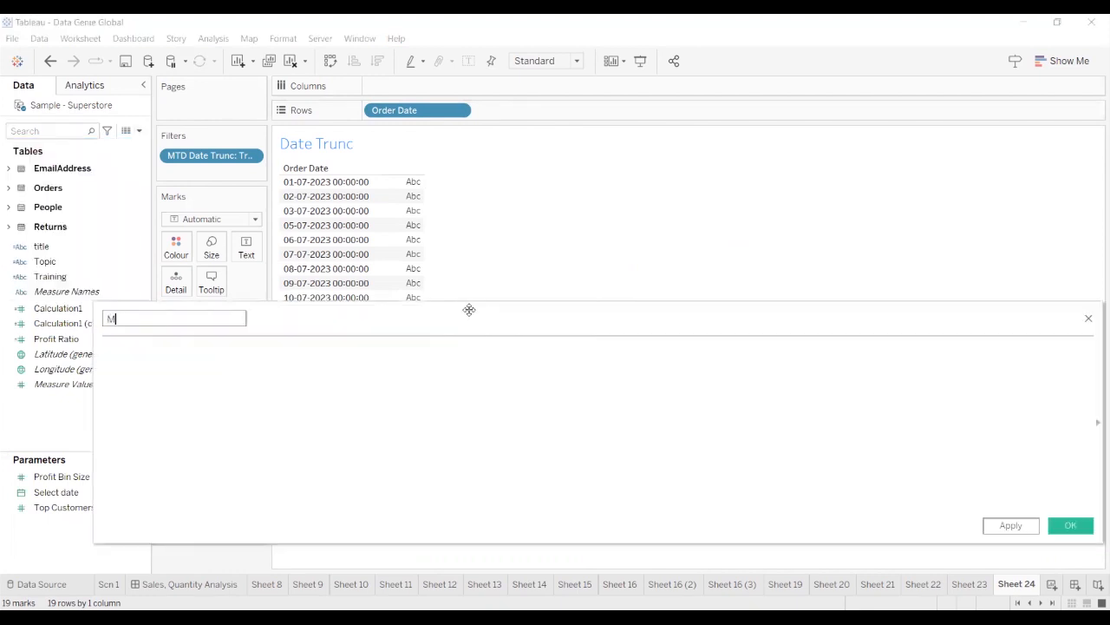
{"action": "type", "text": "TD Sales"}
{"action": "key", "text": "Tab"}
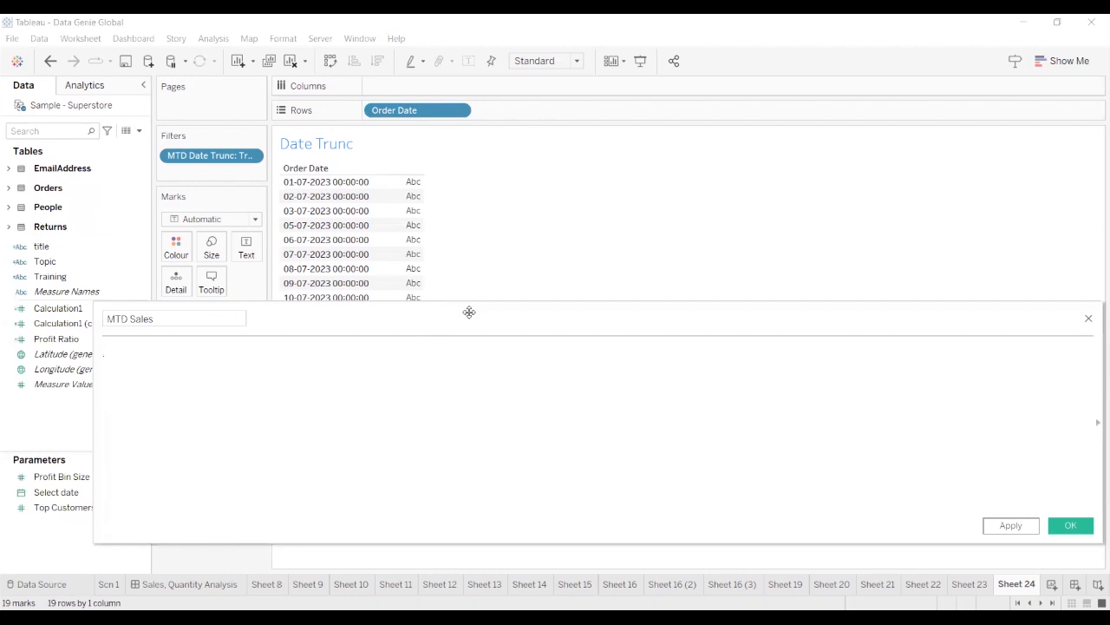
{"action": "key", "text": "ctrl+v"}
{"action": "left_click", "coordinate": [223, 320]}
{"action": "type", "text": "Datetruc"}
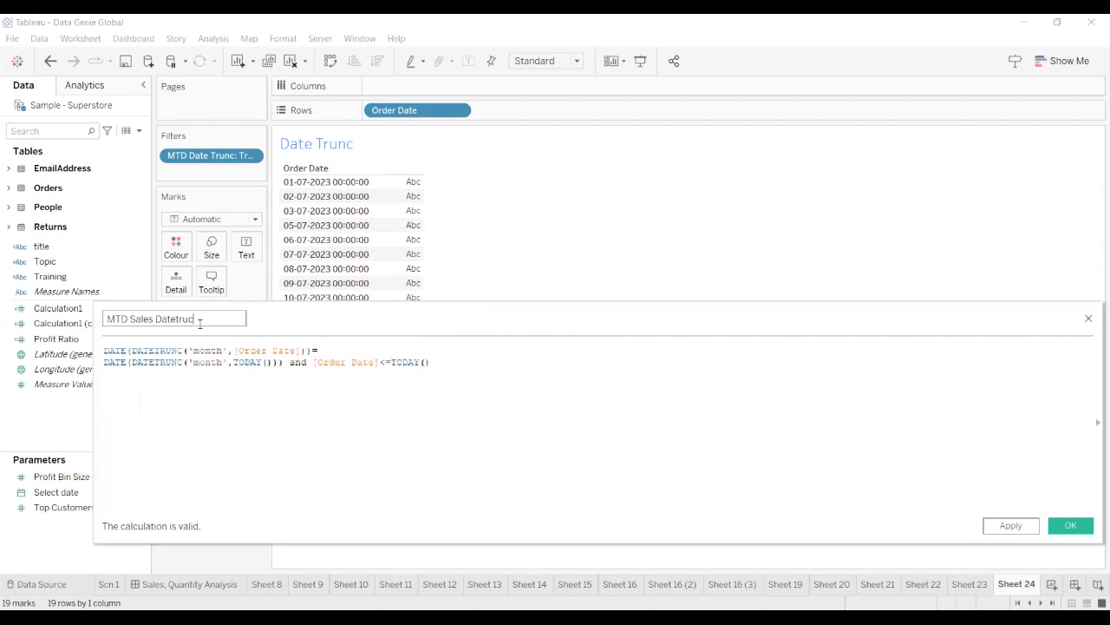
{"action": "key", "text": "BackSpace"}
{"action": "type", "text": "nc"}
Enlarge the formula text in the MTD Sales Datetrunc calculation for editing
{"action": "left_click_drag", "start_coordinate": [478, 364], "coordinate": [396, 363]}
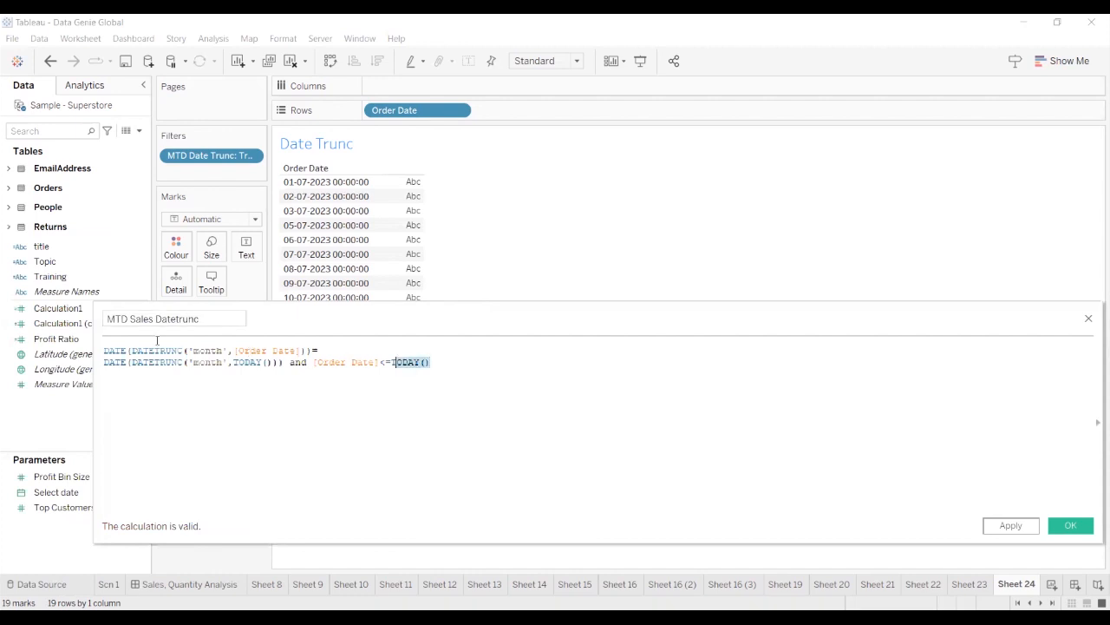
{"action": "key", "text": "ctrl+a"}
{"action": "scroll", "coordinate": [279, 415], "scroll_direction": "up", "scroll_amount": 5, "text": "ctrl"}
{"action": "left_click", "coordinate": [187, 397]}
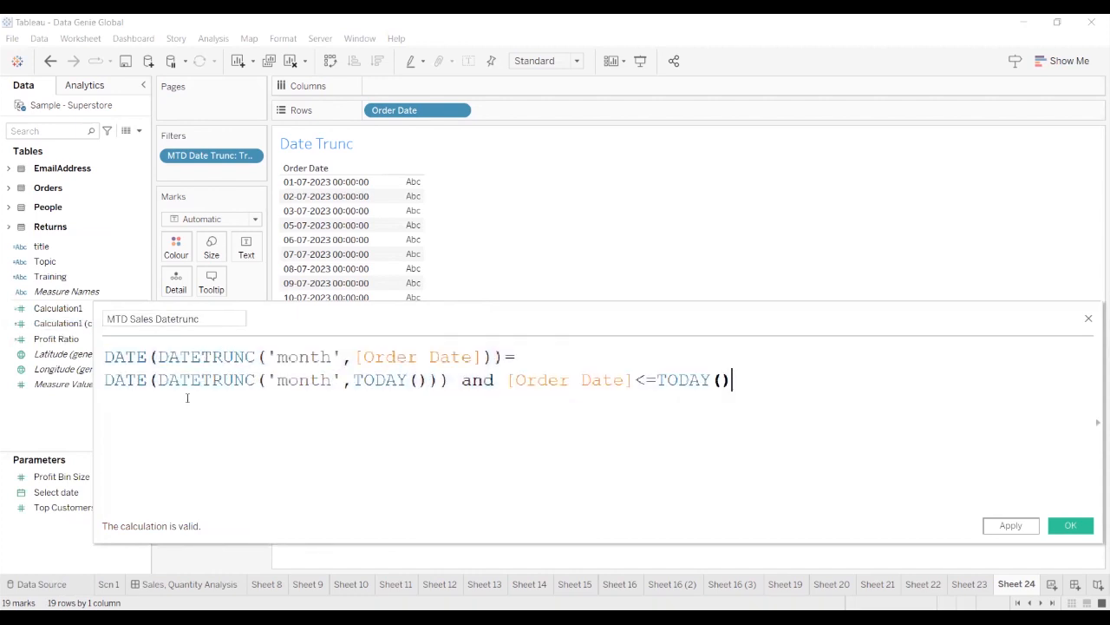
Start the MTD Sales Datetrunc formula with IF on its own line above the DATETRUNC condition
{"action": "left_click", "coordinate": [105, 356]}
{"action": "key", "text": "Return"}
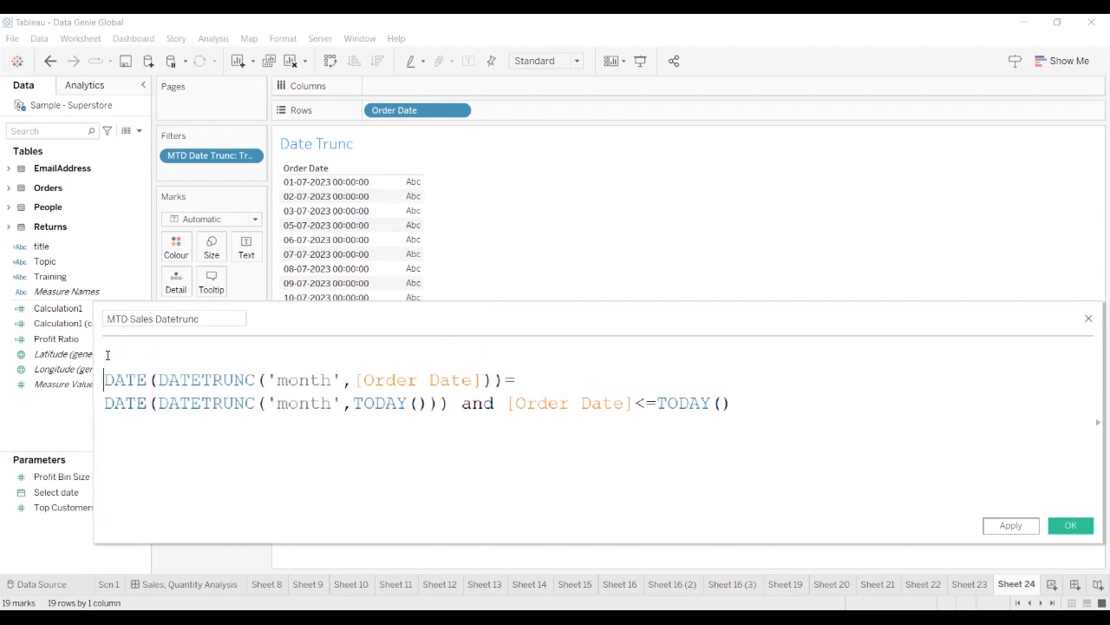
{"action": "type", "text": "If"}
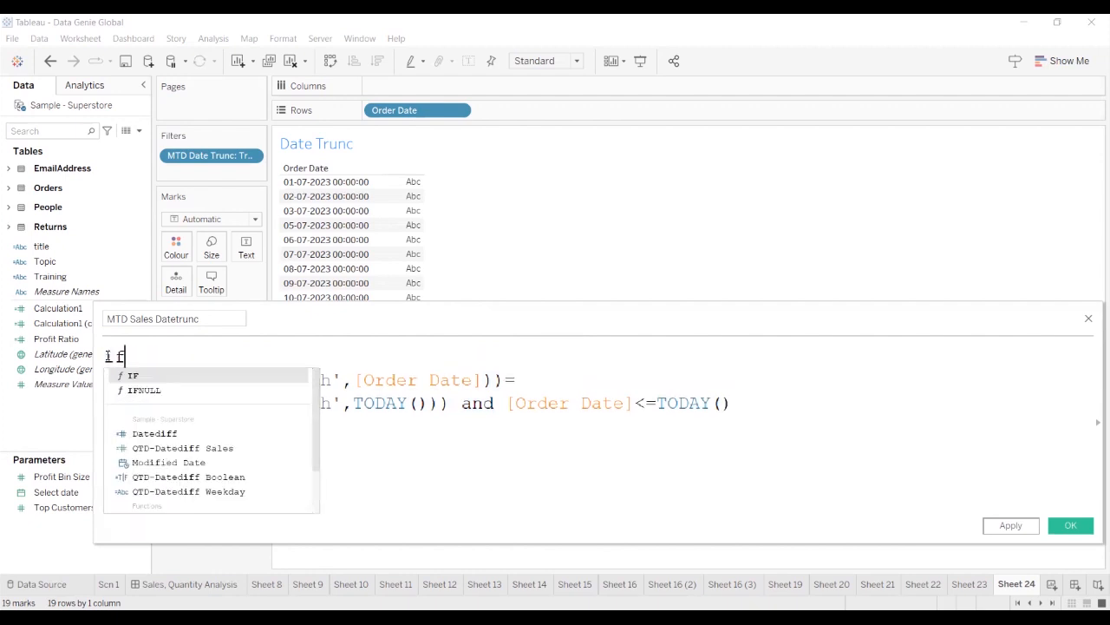
{"action": "key", "text": "Return"}
Complete the formula with then [Sales] END after the condition, apply the MTD Sales Datetrunc calculation and close it
{"action": "left_click", "coordinate": [774, 406]}
{"action": "type", "text": "t"}
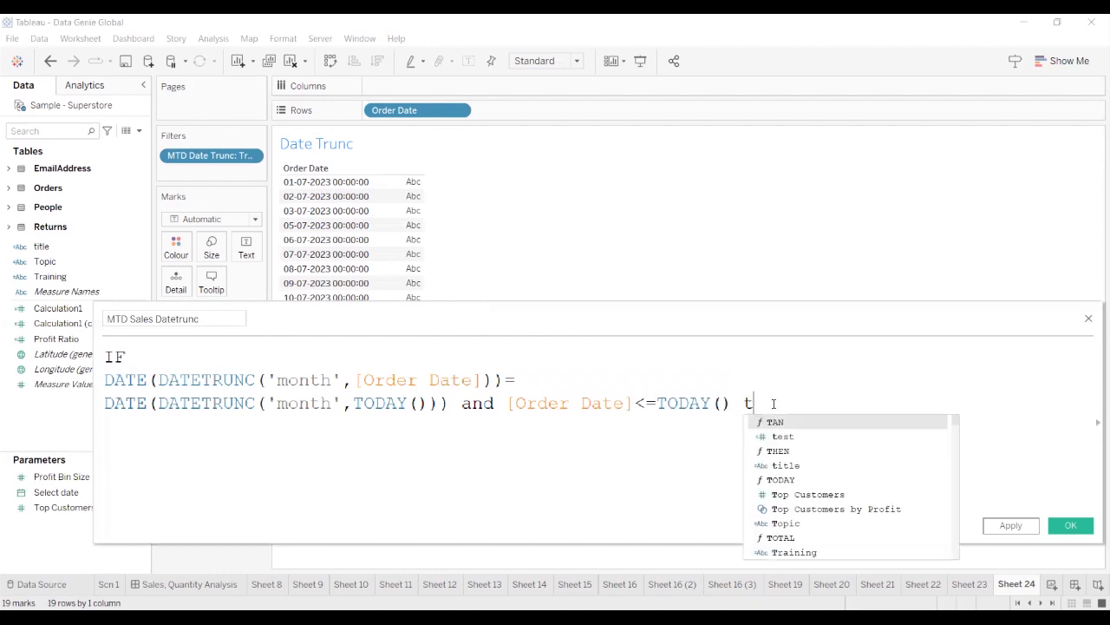
{"action": "type", "text": "hen sales"}
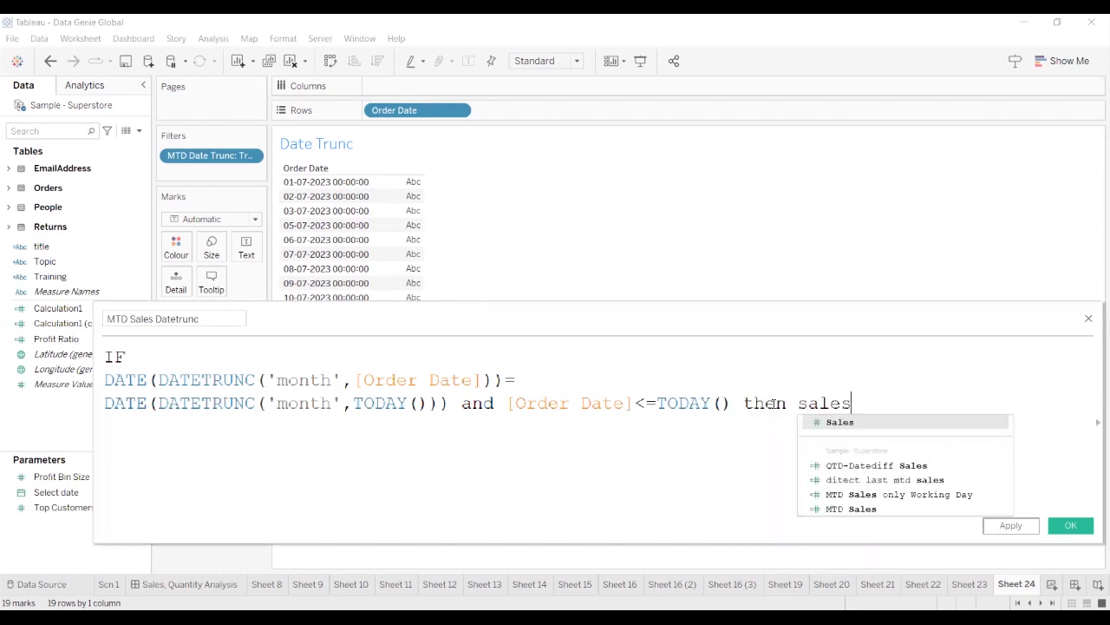
{"action": "key", "text": "Return"}
{"action": "type", "text": "end"}
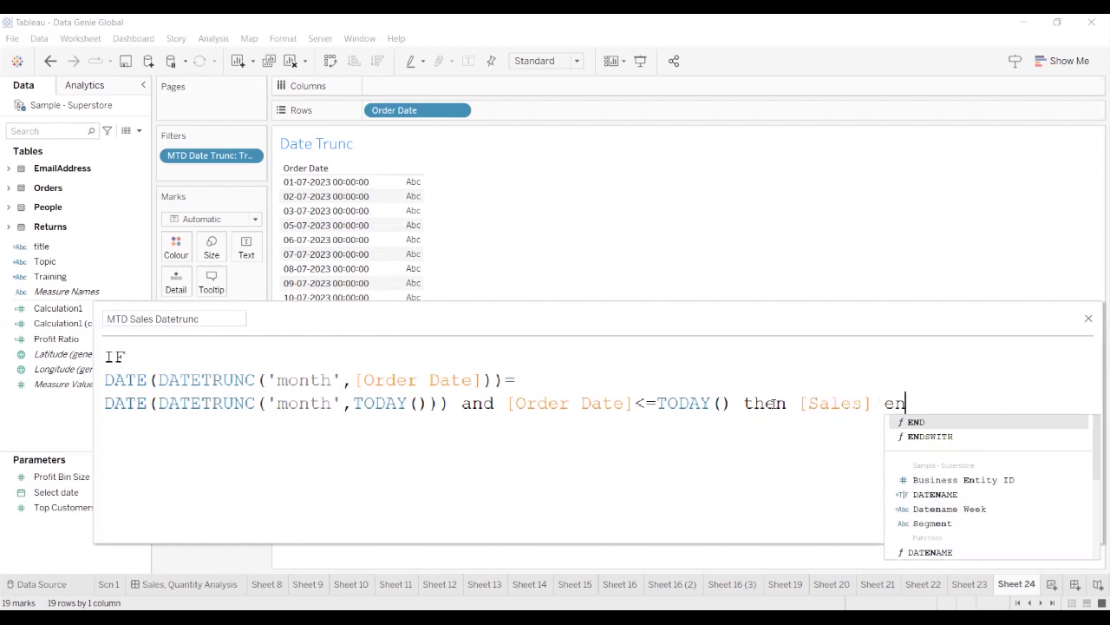
{"action": "left_click", "coordinate": [1009, 424]}
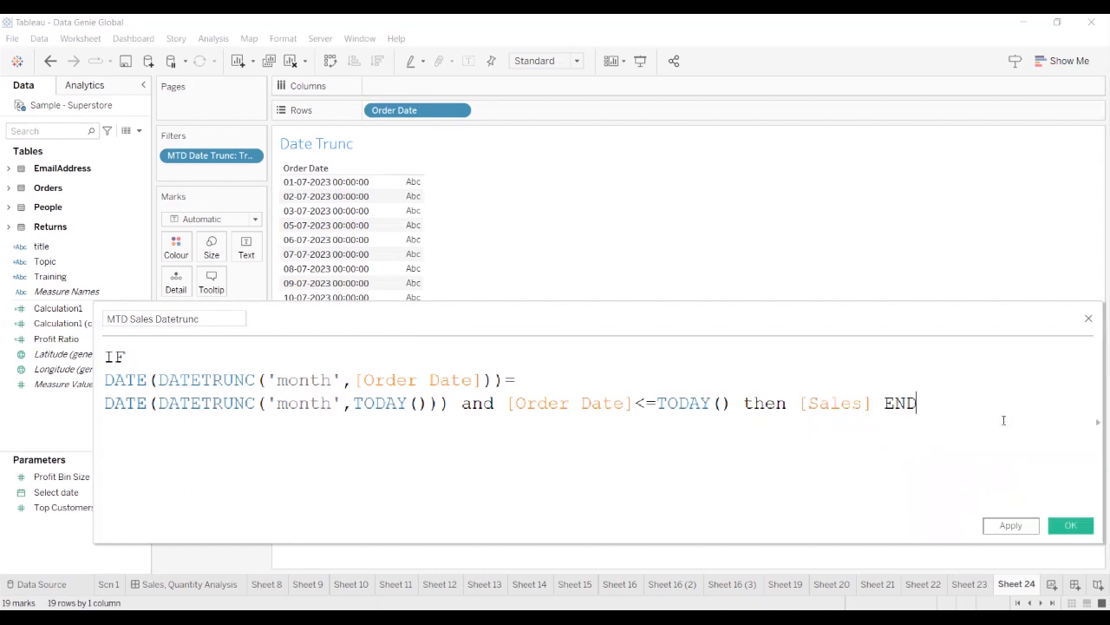
{"action": "left_click", "coordinate": [1009, 527]}
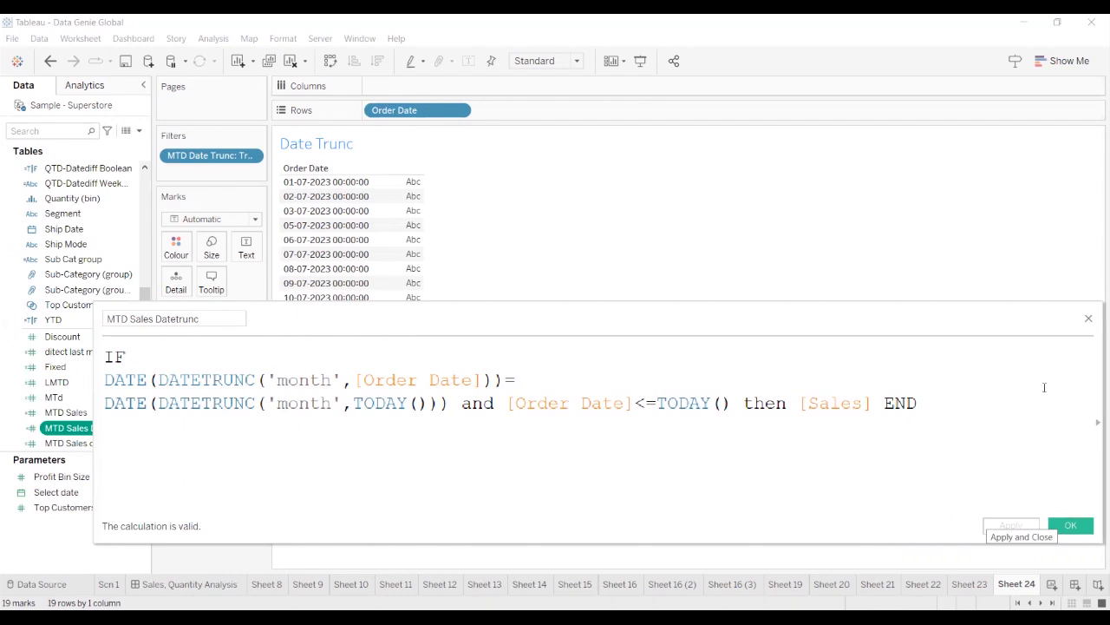
{"action": "left_click", "coordinate": [504, 373]}
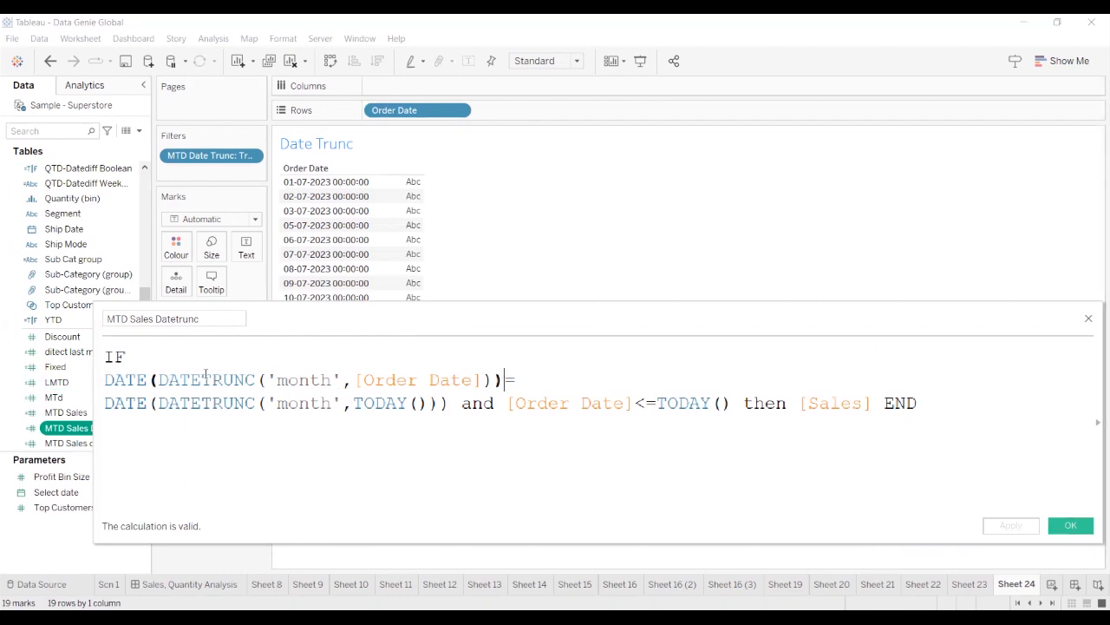
{"action": "key", "text": "shift+Home"}
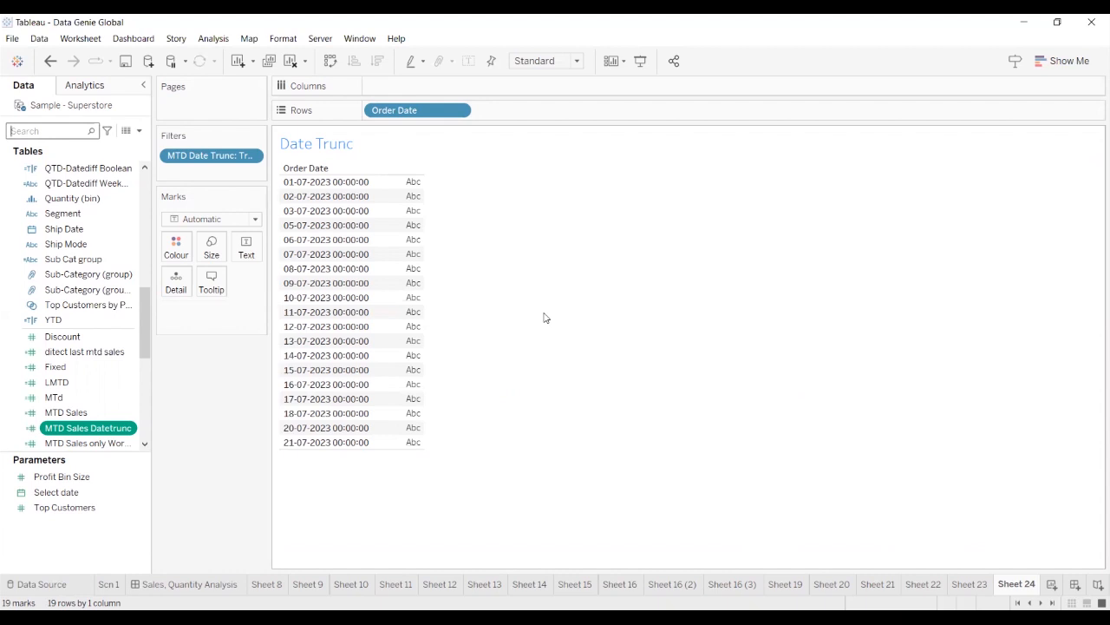
Add a new worksheet and replace its title with "How to get tothe last day of every month"
{"action": "left_click", "coordinate": [1052, 585]}
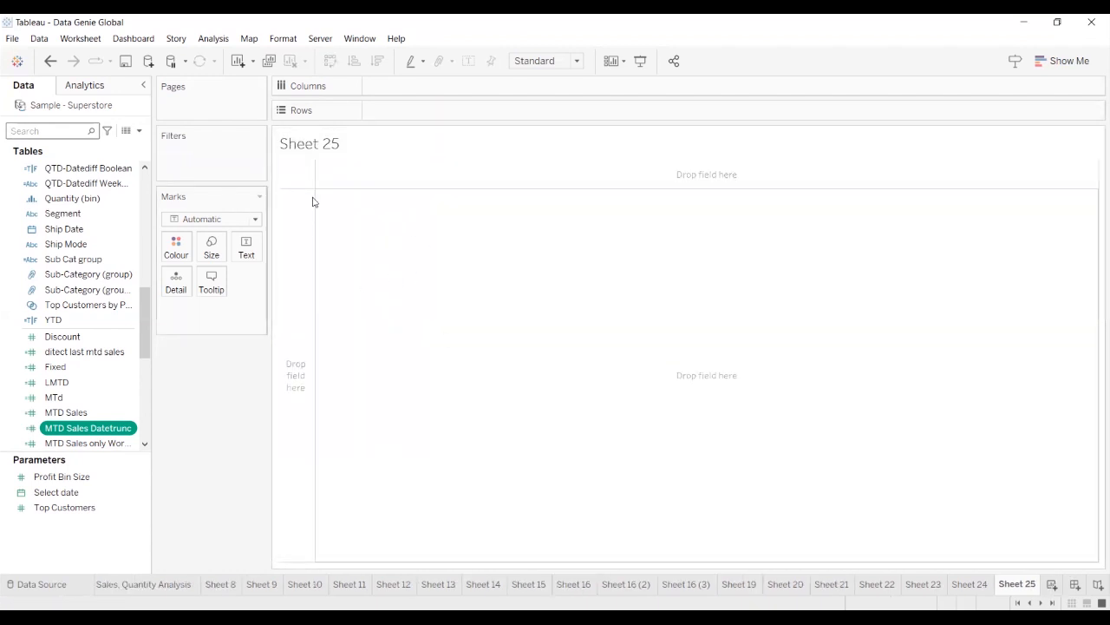
{"action": "left_click", "coordinate": [53, 133]}
{"action": "left_click", "coordinate": [139, 132]}
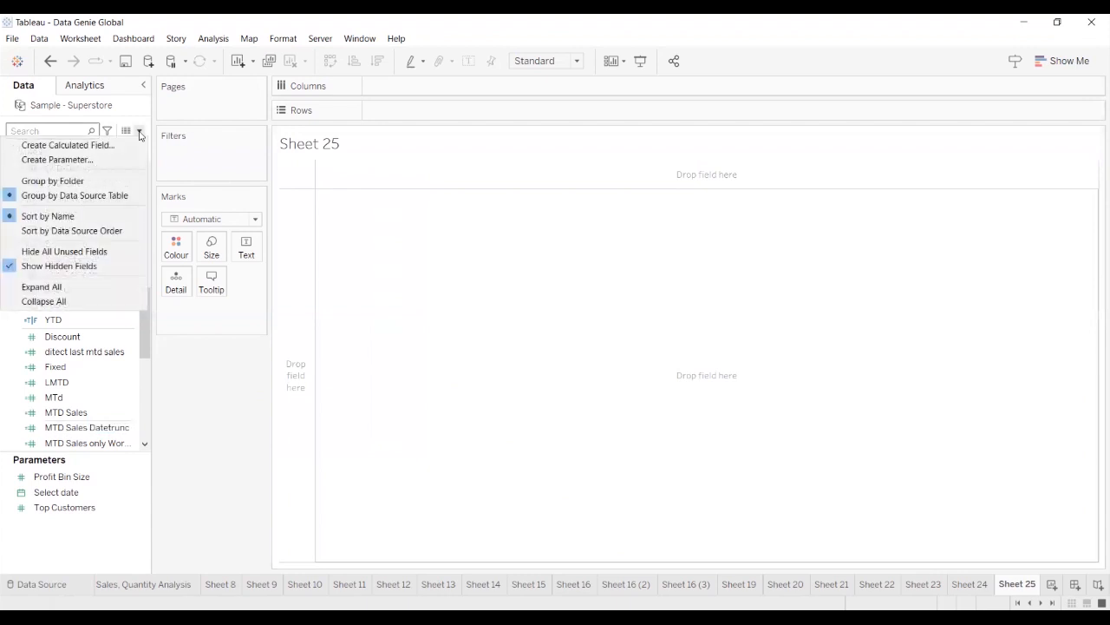
{"action": "left_click", "coordinate": [255, 382]}
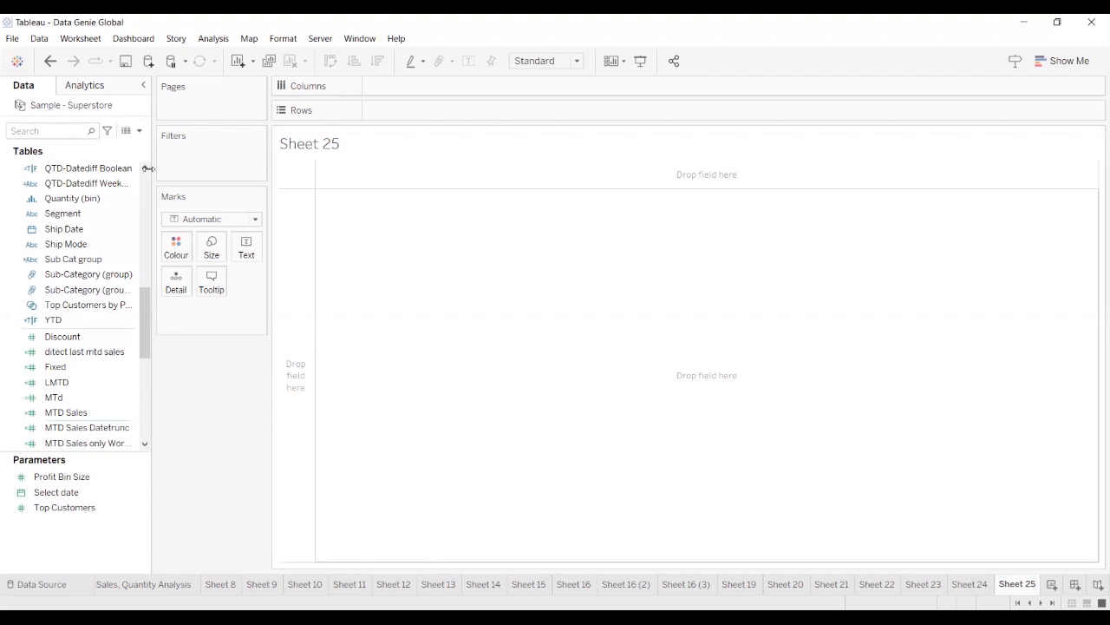
{"action": "double_click", "coordinate": [297, 157]}
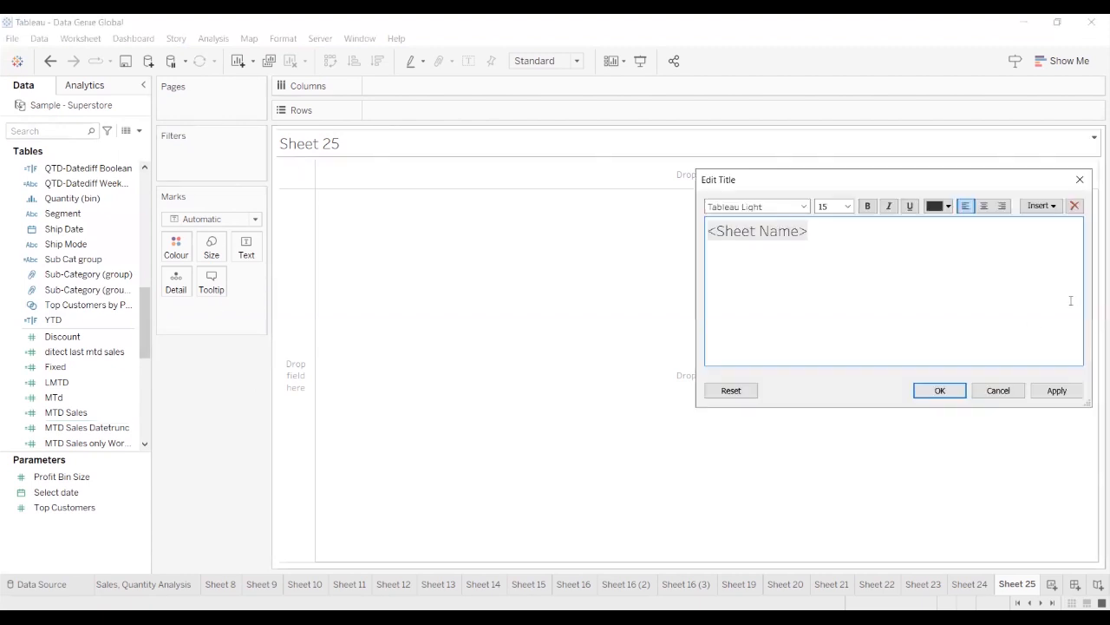
{"action": "left_click_drag", "start_coordinate": [811, 232], "coordinate": [691, 233]}
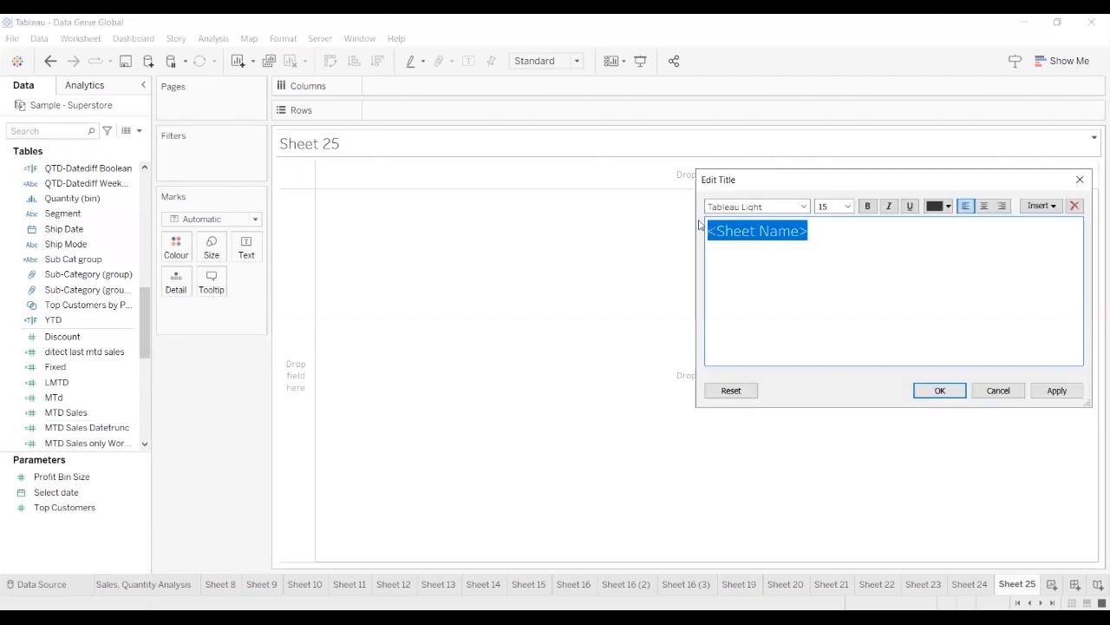
{"action": "type", "text": "How t"}
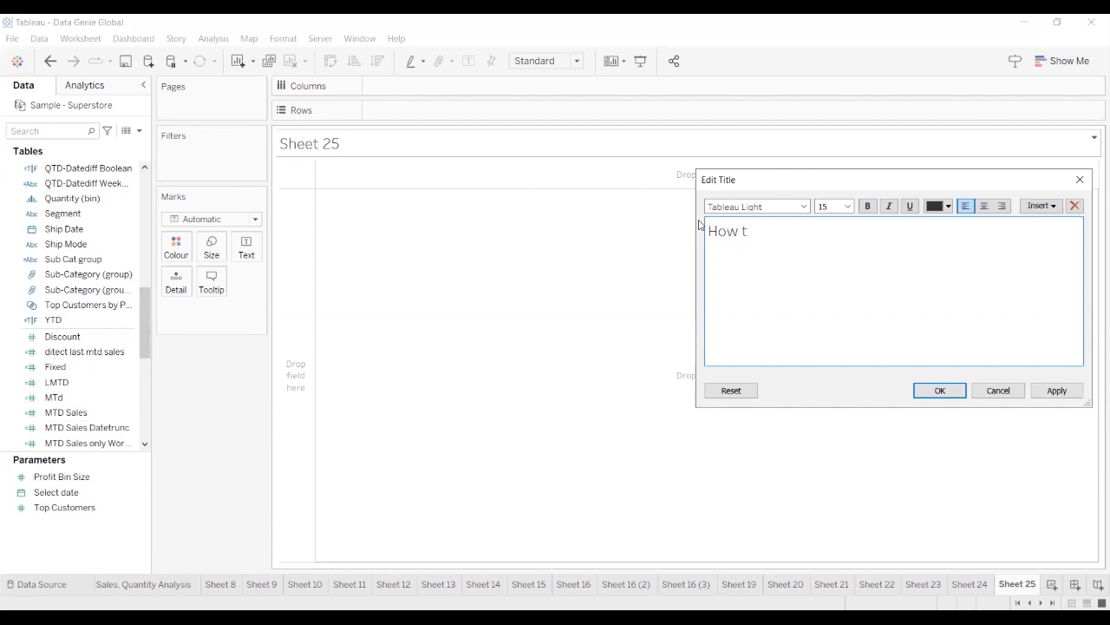
{"action": "type", "text": "o g"}
{"action": "key", "text": "BackSpace"}
{"action": "type", "text": "get tot the last day of every month"}
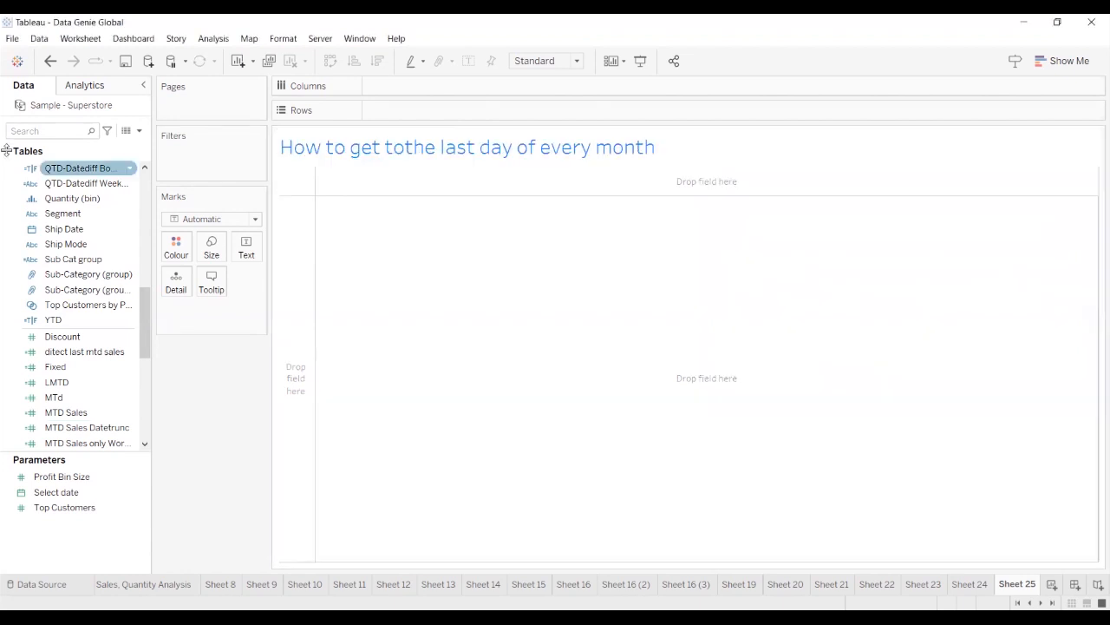
Start a new calculated field, place Order Date on Rows as exact discrete dates, and move the calculation window off the view
{"action": "left_click", "coordinate": [138, 131]}
{"action": "left_click", "coordinate": [114, 147]}
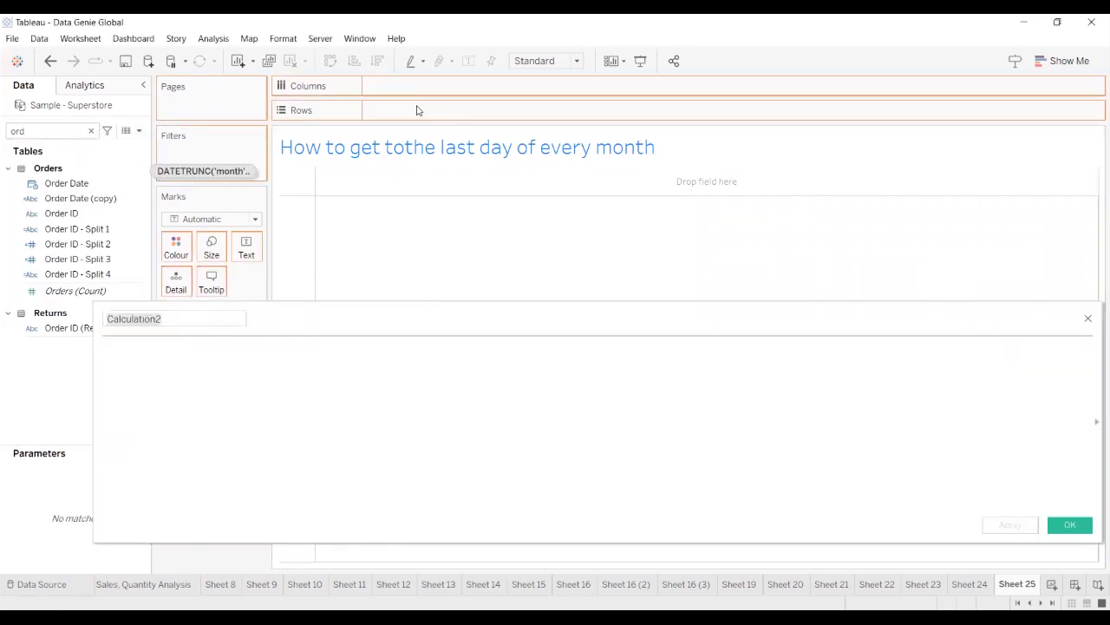
{"action": "double_click", "coordinate": [416, 110]}
{"action": "type", "text": "ord"}
{"action": "key", "text": "Return"}
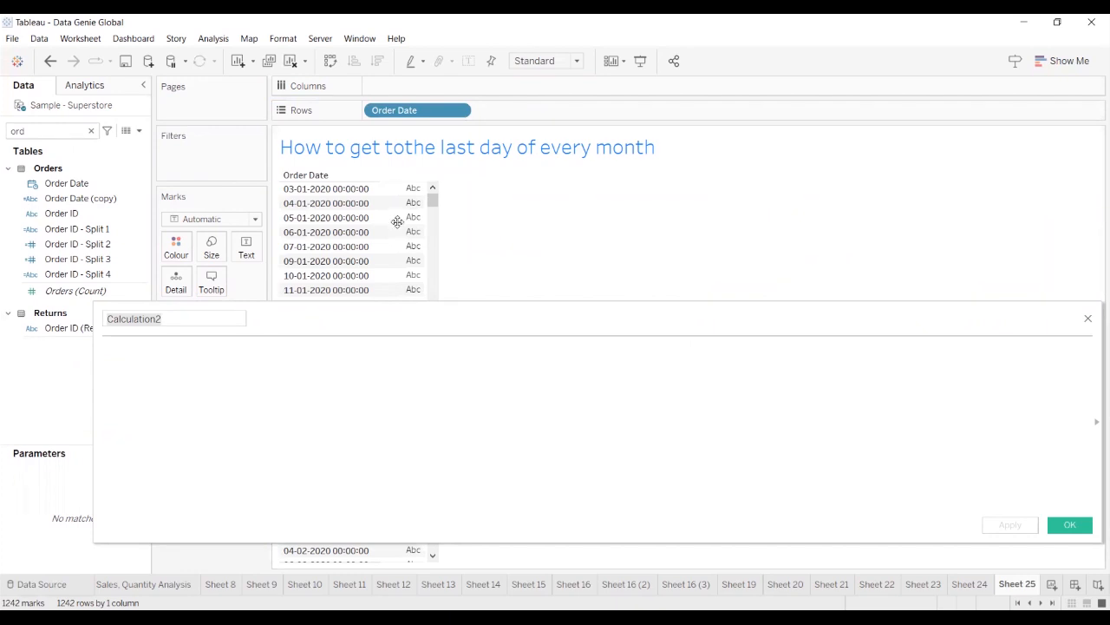
{"action": "left_click_drag", "start_coordinate": [858, 326], "coordinate": [838, 237]}
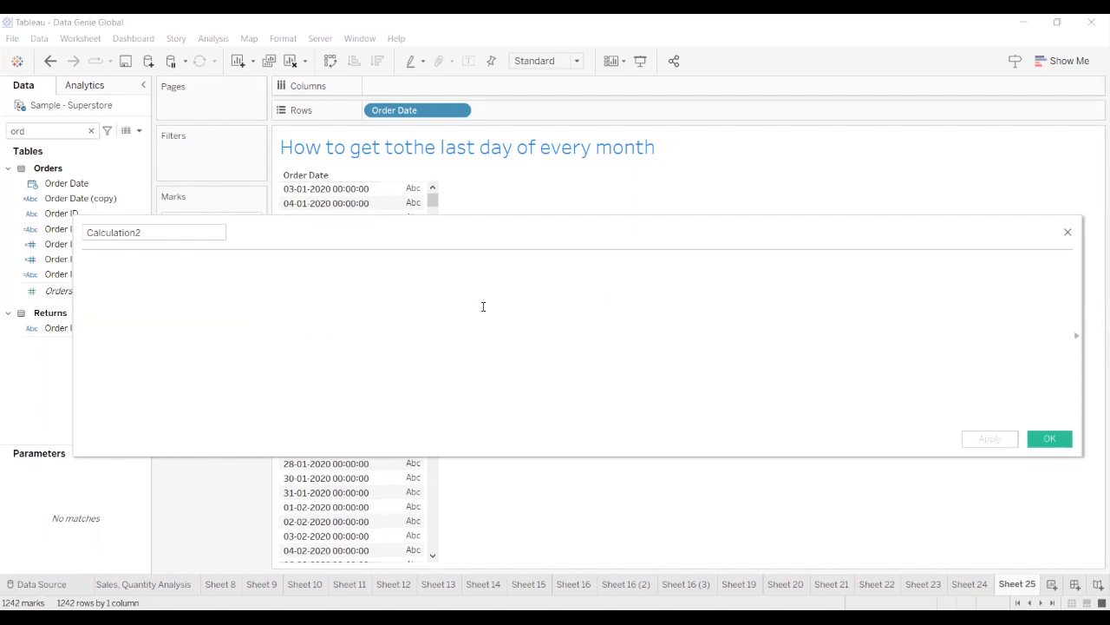
Insert the DATEADD function into the new calculation and enlarge the formula text
{"action": "type", "text": "da"}
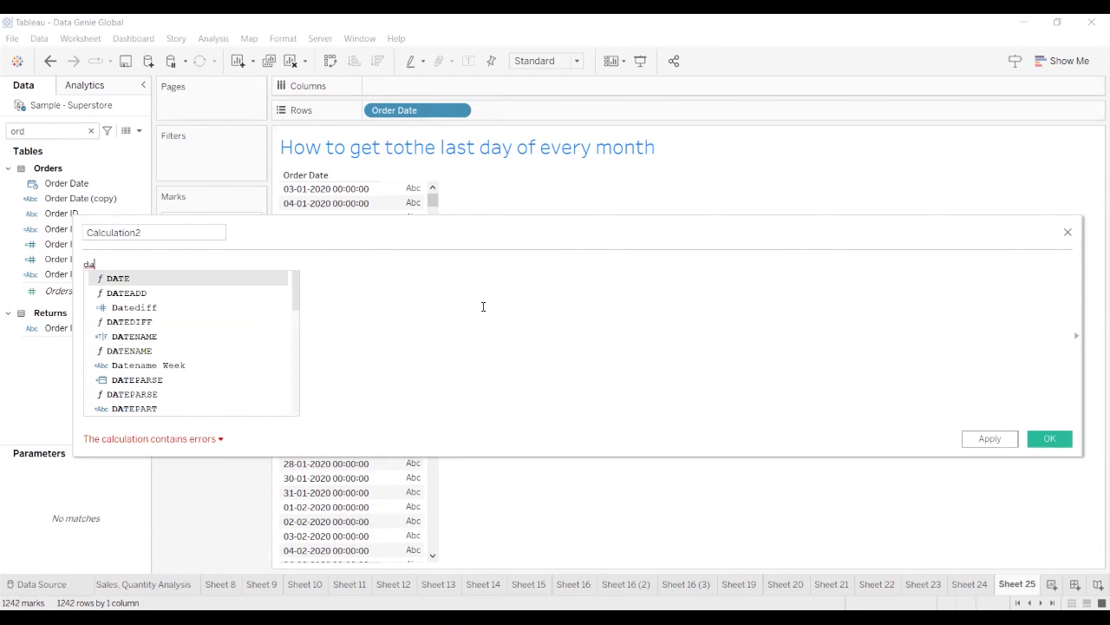
{"action": "key", "text": "BackSpace"}
{"action": "key", "text": "BackSpace"}
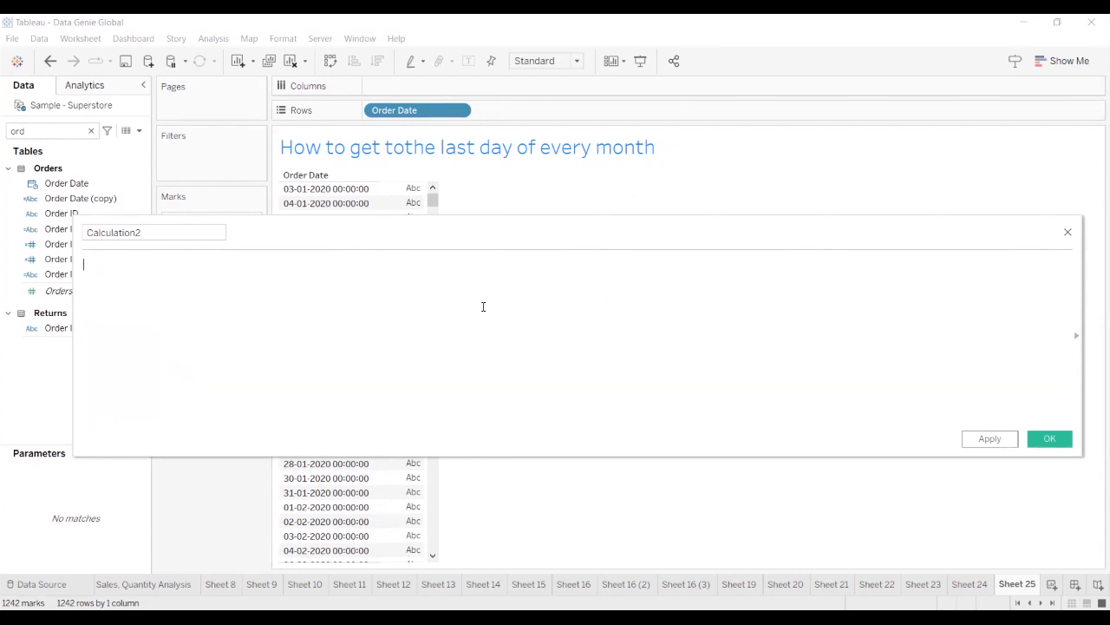
{"action": "type", "text": "date"}
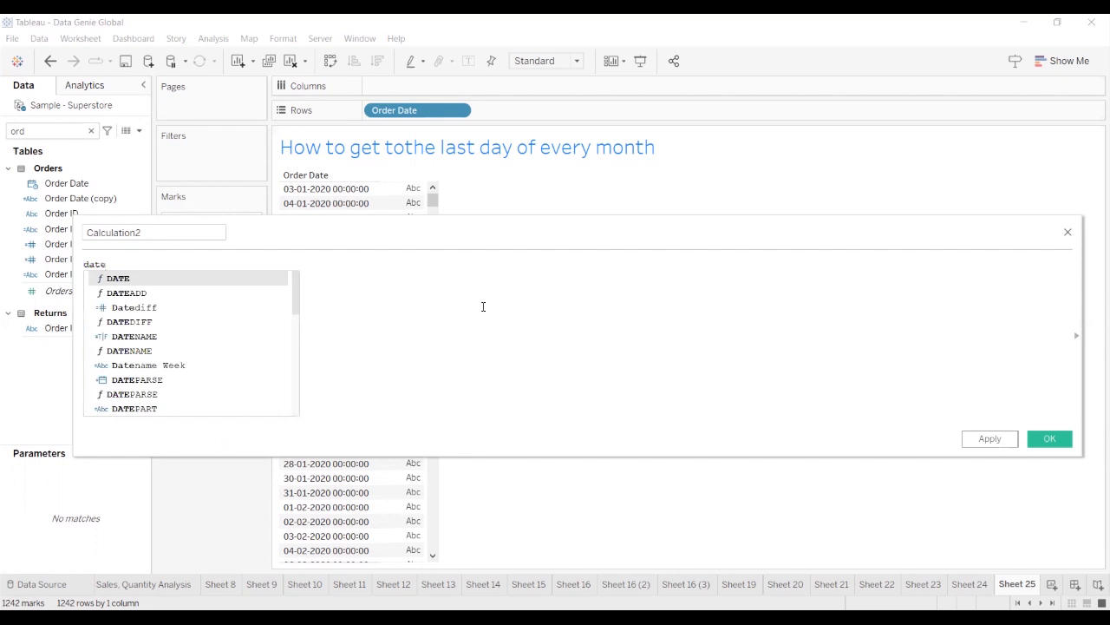
{"action": "key", "text": "Down"}
{"action": "key", "text": "Return"}
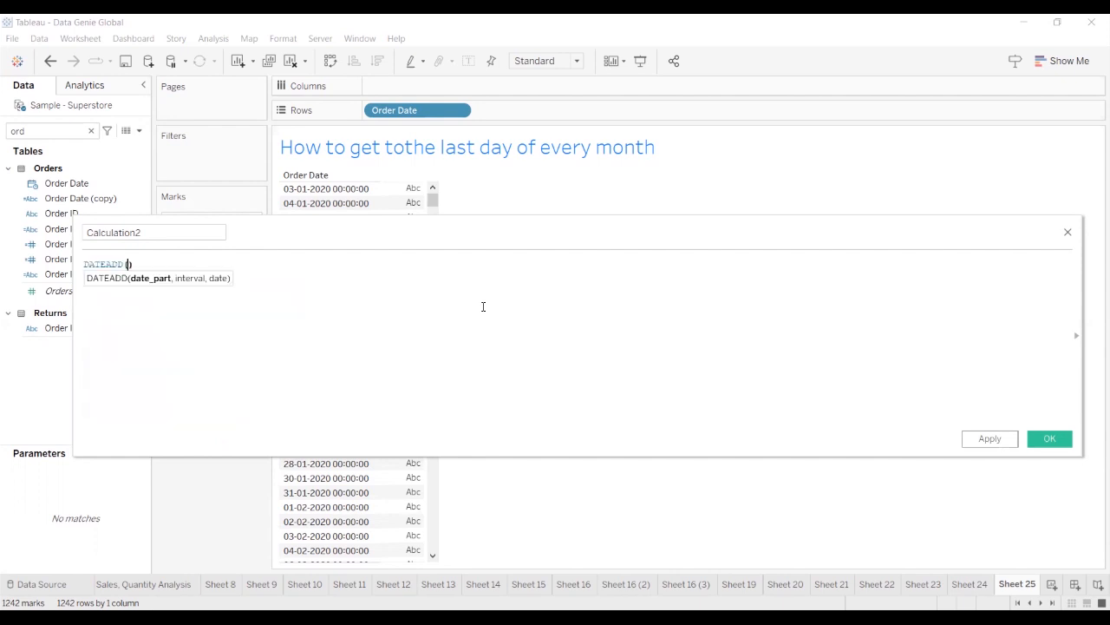
{"action": "left_click", "coordinate": [258, 267]}
{"action": "left_click_drag", "start_coordinate": [258, 267], "coordinate": [72, 265]}
{"action": "scroll", "coordinate": [160, 357], "scroll_direction": "up", "scroll_amount": 4, "text": "ctrl"}
{"action": "left_click", "coordinate": [166, 270]}
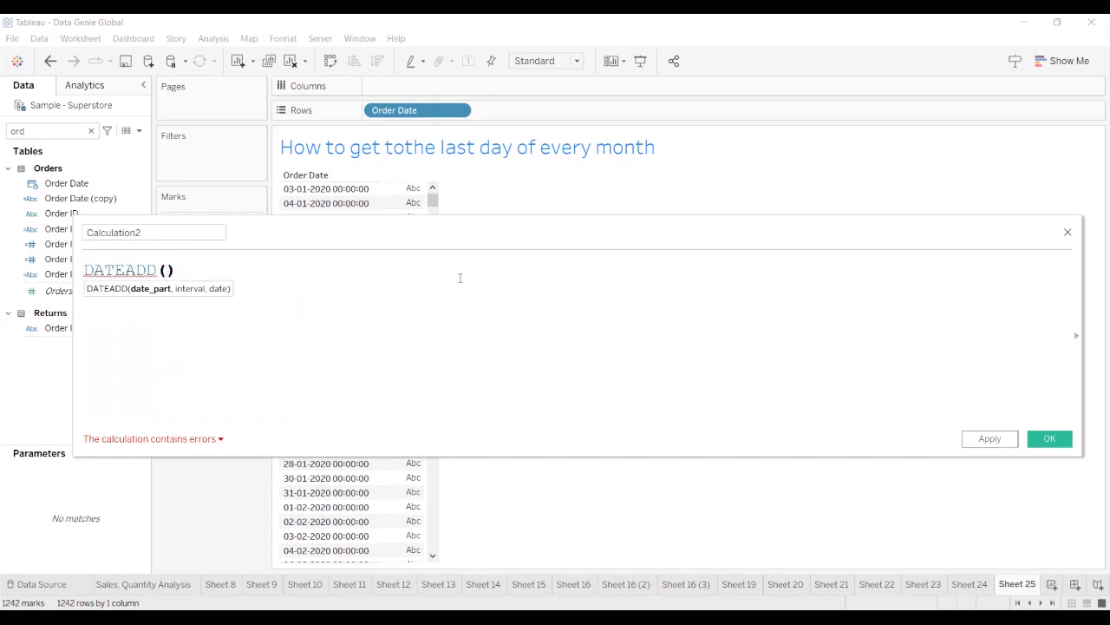
Fill in the function's arguments so the formula is DATEADD('month',1,TODAY())
{"action": "type", "text": "''"}
{"action": "type", "text": "mon"}
{"action": "type", "text": "th"}
{"action": "key", "text": "Right"}
{"action": "type", "text": ","}
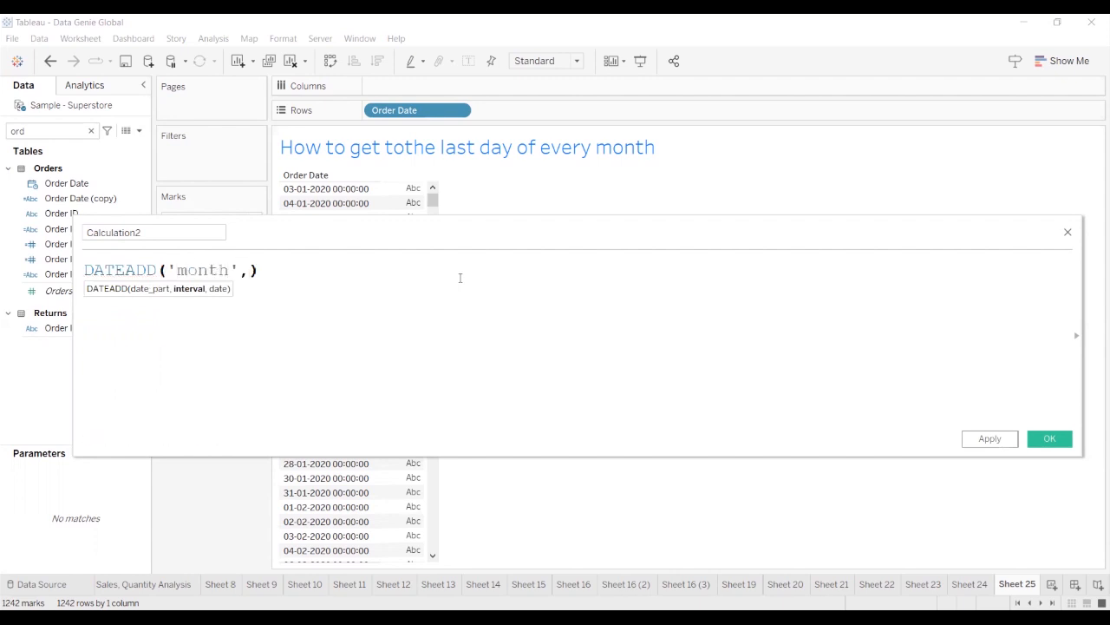
{"action": "type", "text": "1,t"}
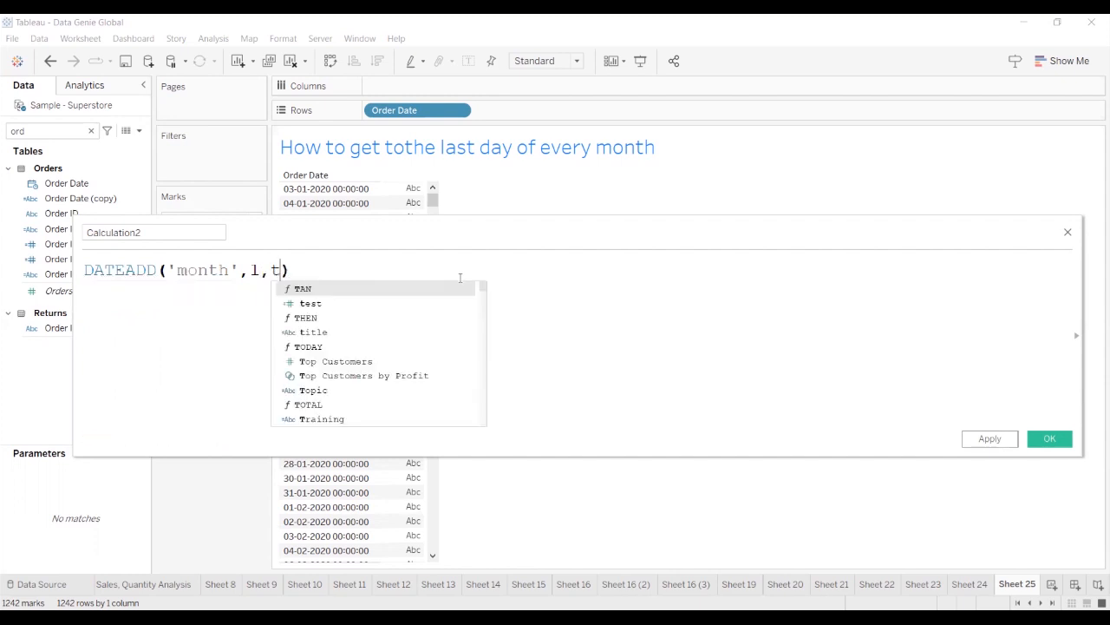
{"action": "type", "text": "ODAY()"}
{"action": "key", "text": "Return"}
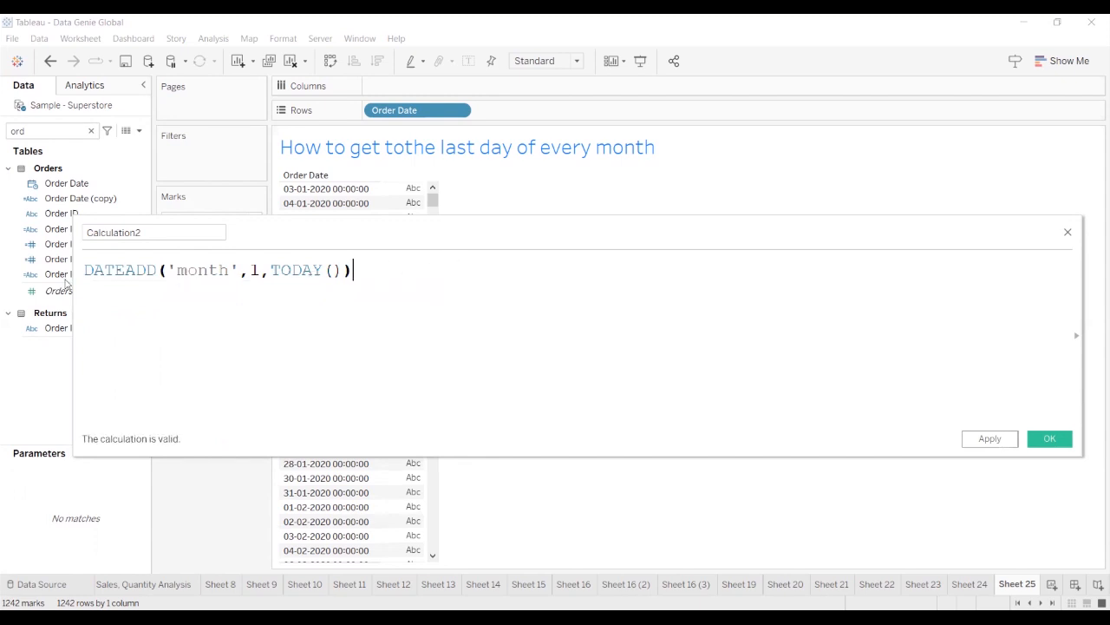
Name the calculated field Last Day and apply the calculation
{"action": "key", "text": "ctrl+a"}
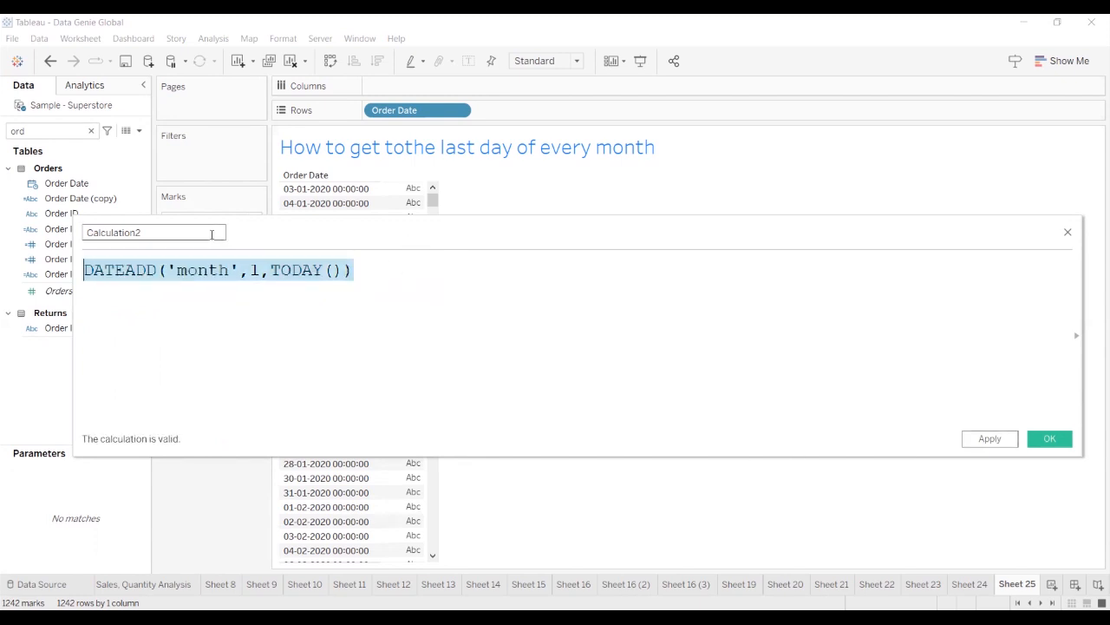
{"action": "left_click_drag", "start_coordinate": [211, 235], "coordinate": [2, 246]}
{"action": "type", "text": "Last"}
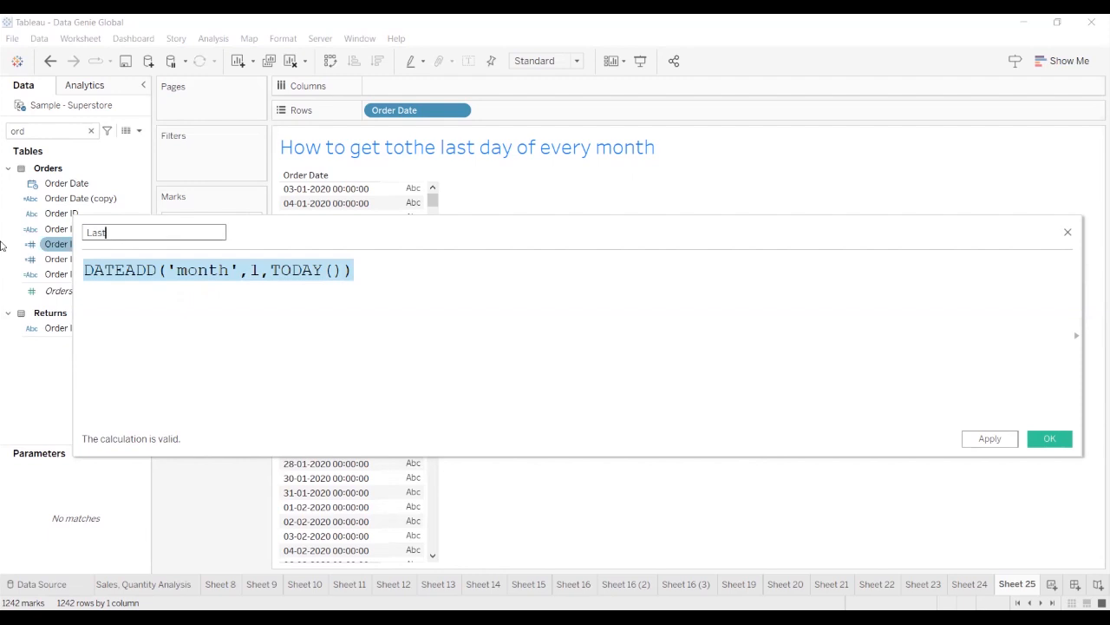
{"action": "type", "text": " Day"}
{"action": "left_click", "coordinate": [983, 440]}
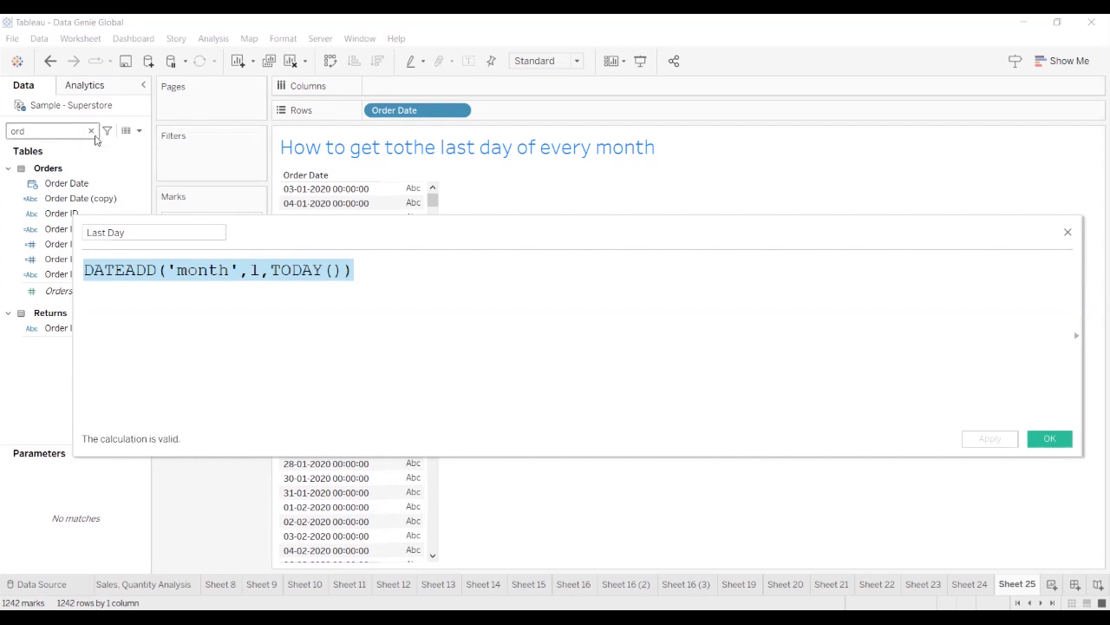
Search the data fields for "last" and place Last Day on Rows after Order Date as an exact date
{"action": "left_click", "coordinate": [91, 131]}
{"action": "type", "text": "last"}
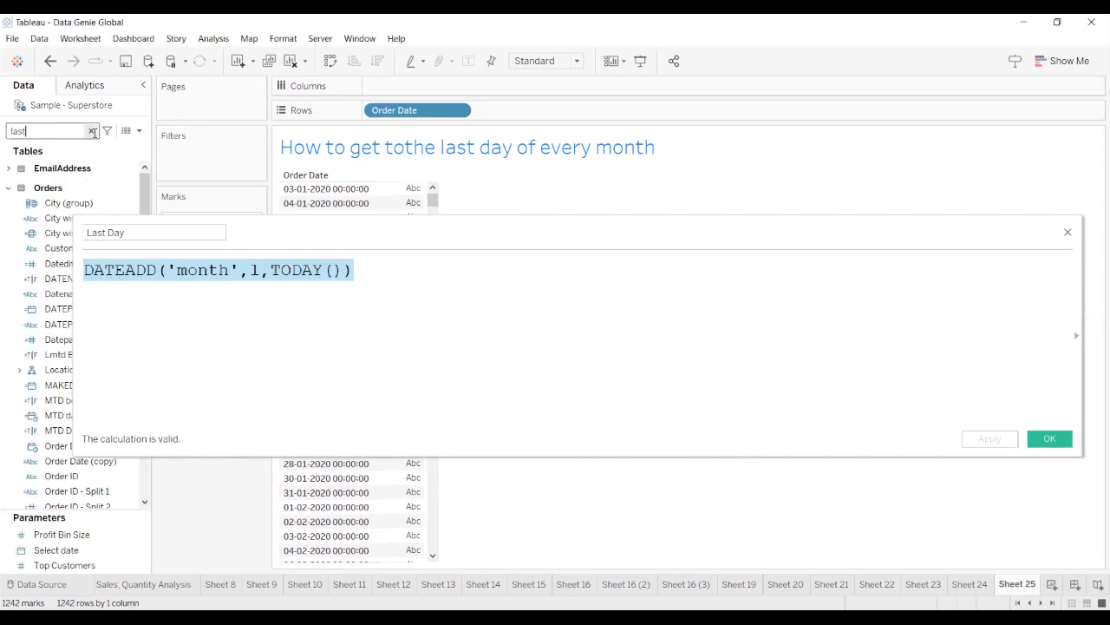
{"action": "left_click", "coordinate": [63, 217]}
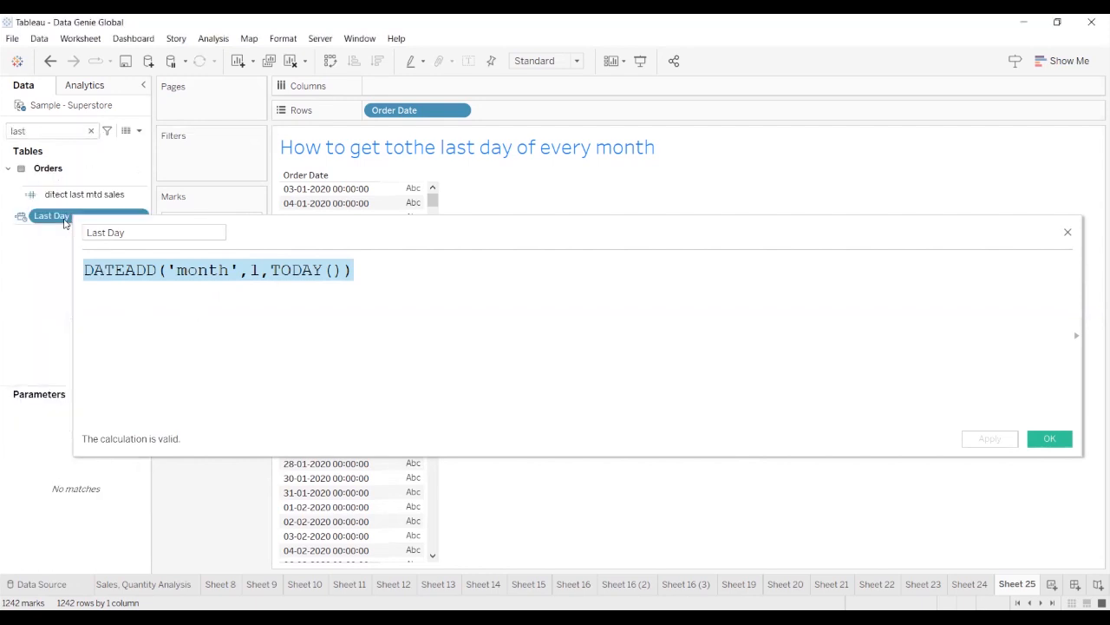
{"action": "left_click_drag", "start_coordinate": [65, 222], "coordinate": [561, 111]}
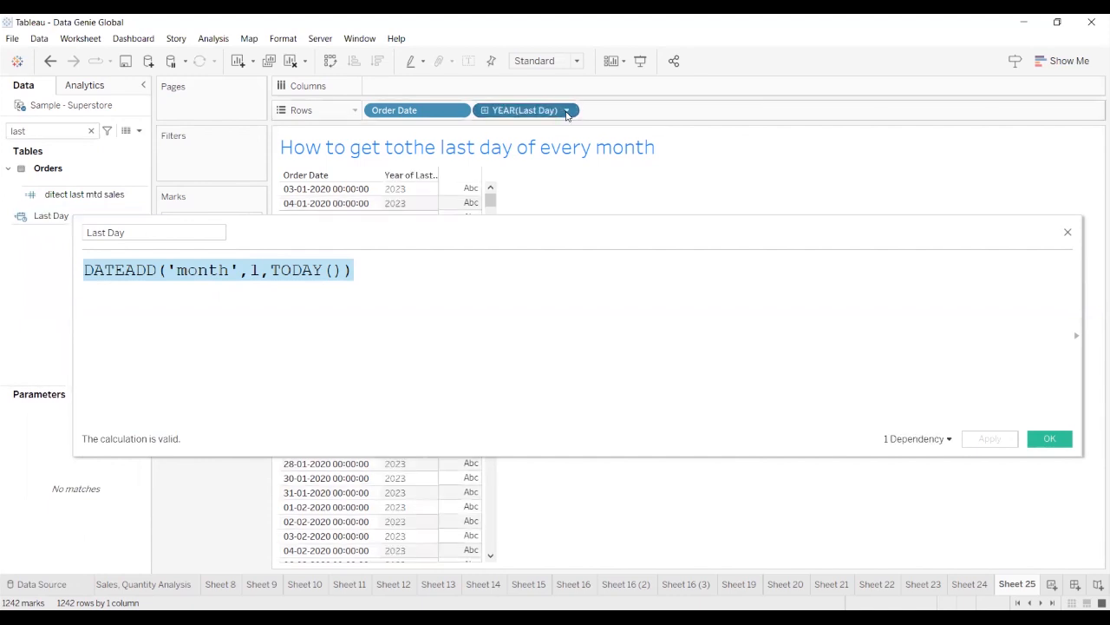
{"action": "left_click", "coordinate": [566, 111]}
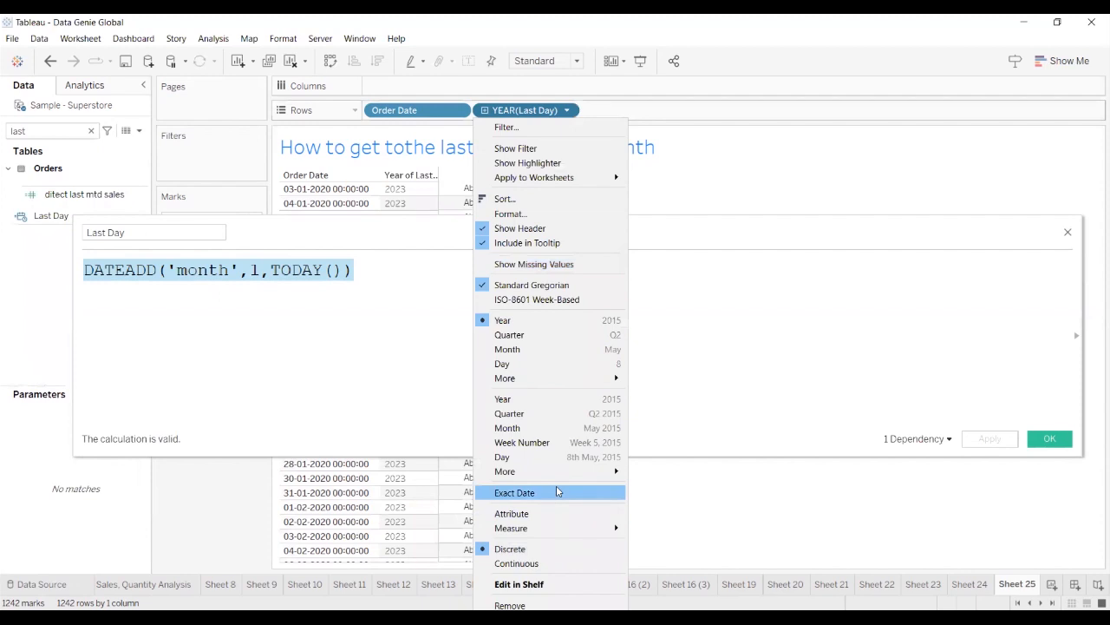
{"action": "left_click", "coordinate": [567, 111]}
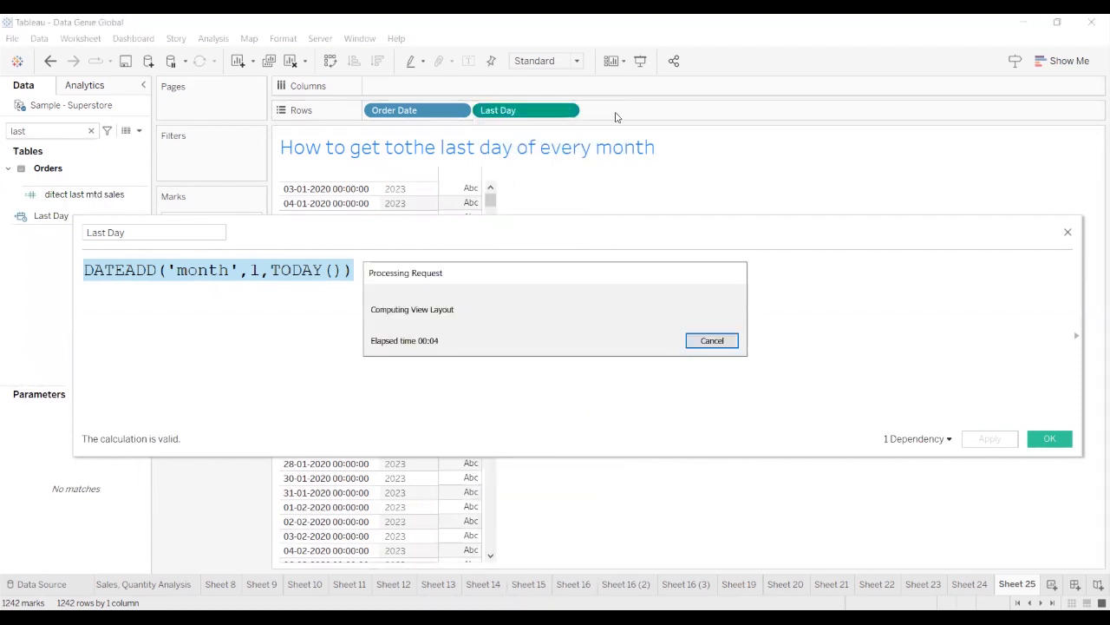
Make the Last Day field on Rows discrete and move the calculation editor clear of the table's upper rows
{"action": "left_click", "coordinate": [566, 111]}
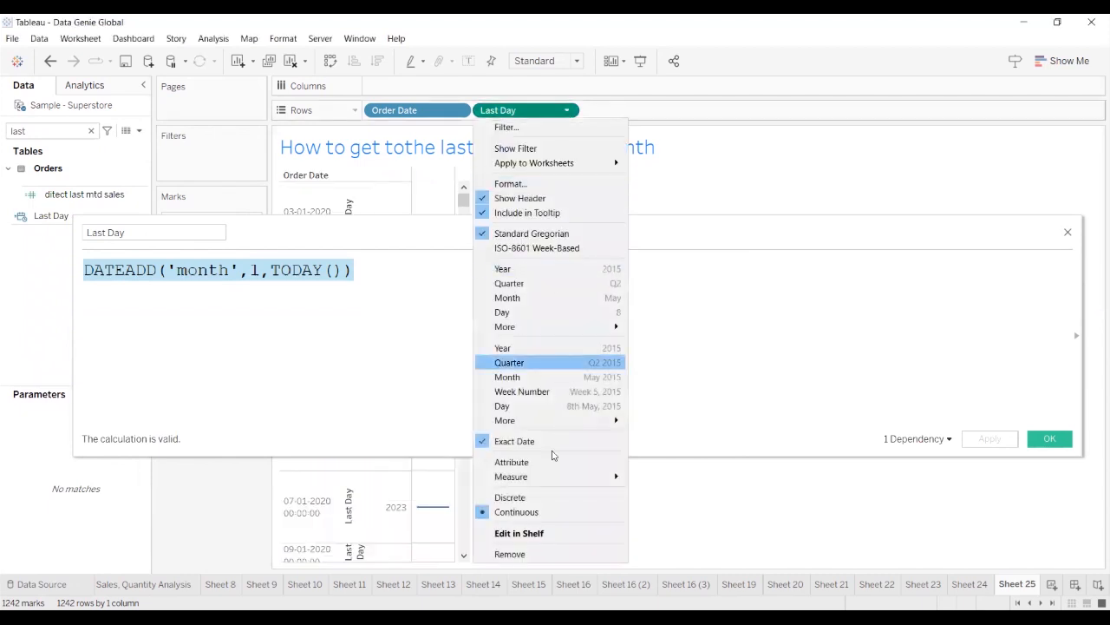
{"action": "left_click", "coordinate": [533, 500]}
{"action": "left_click_drag", "start_coordinate": [430, 228], "coordinate": [466, 361]}
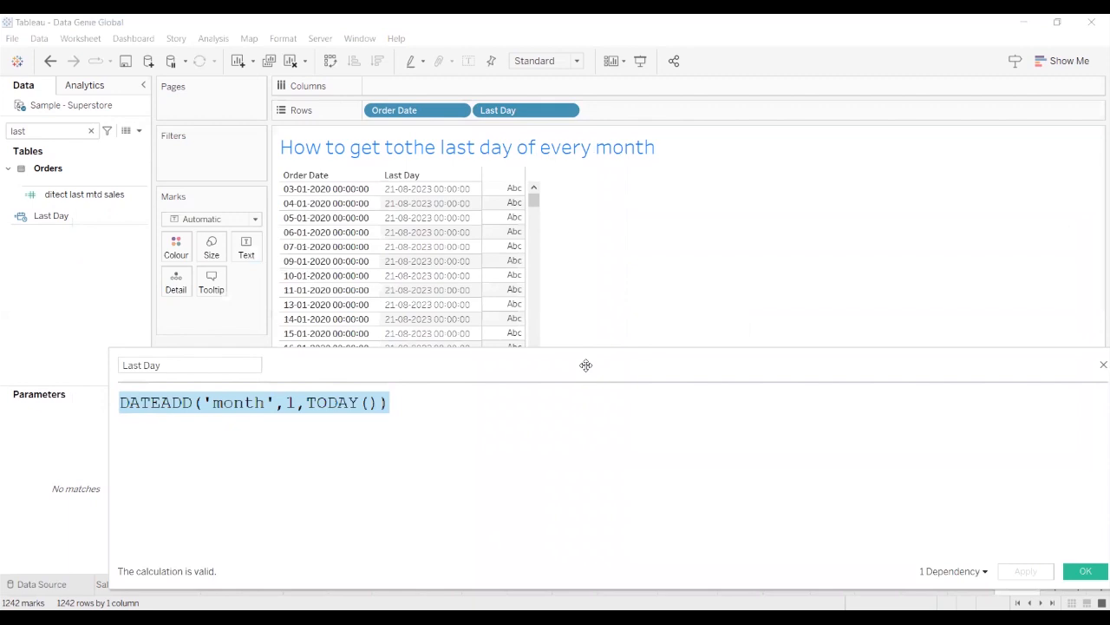
{"action": "left_click_drag", "start_coordinate": [586, 365], "coordinate": [498, 312]}
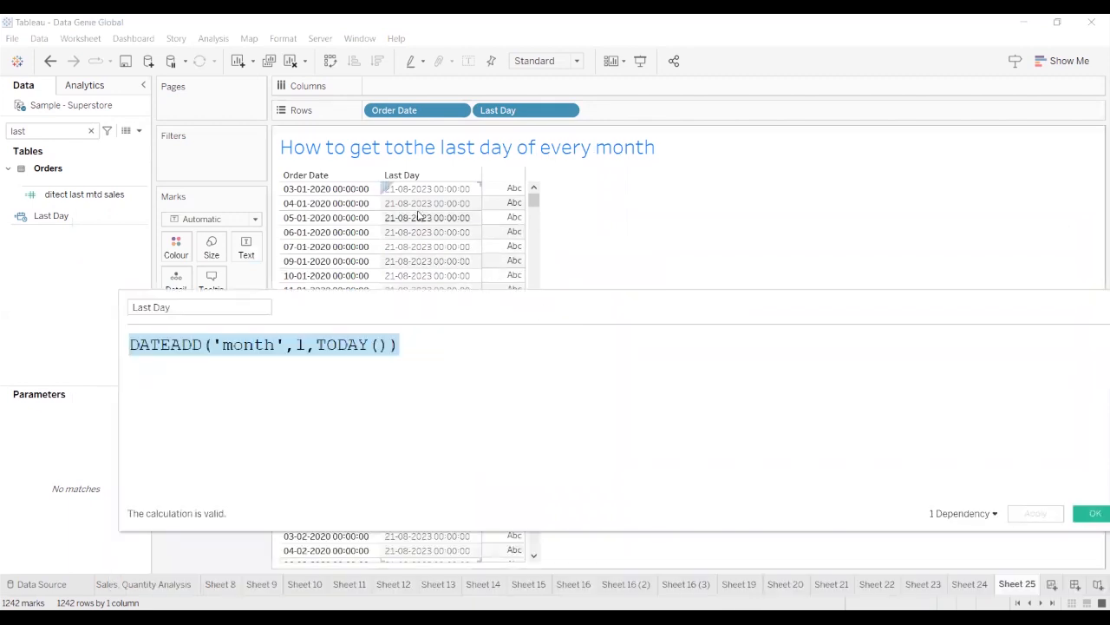
Wrap the Last Day formula in an opening parenthesis and insert the DATETRUNC function on a line above DATEADD
{"action": "left_click", "coordinate": [132, 347]}
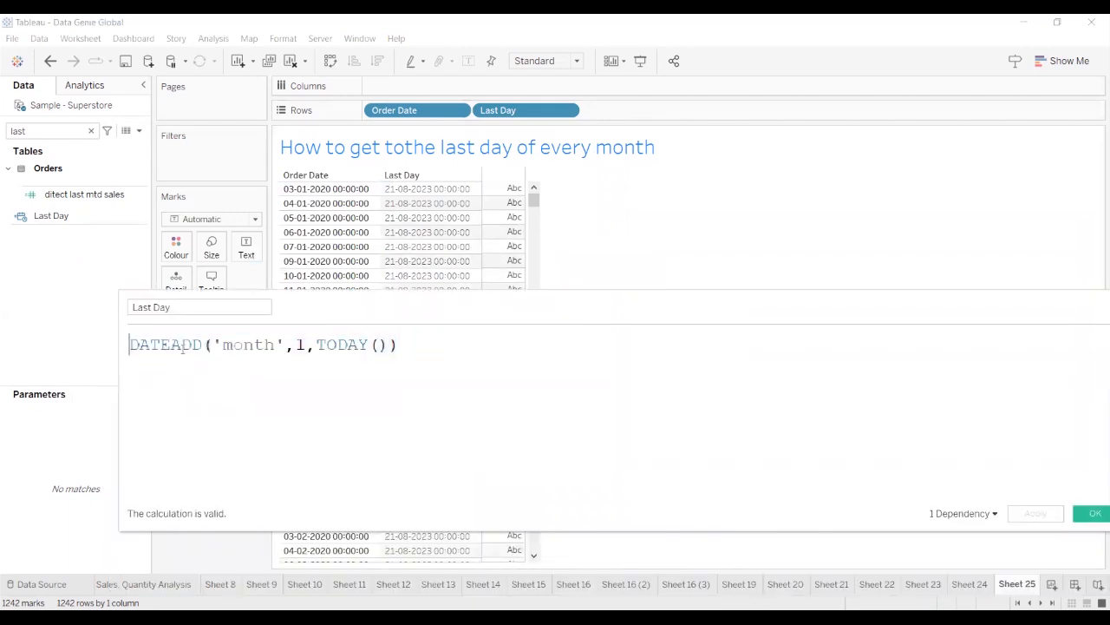
{"action": "type", "text": "("}
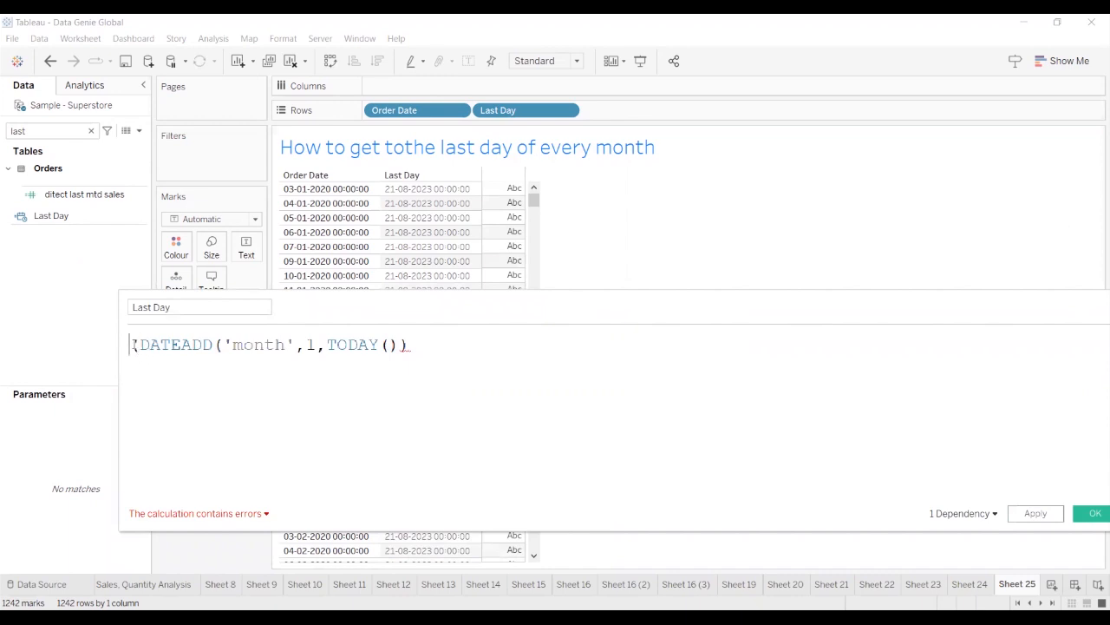
{"action": "type", "text": "dat"}
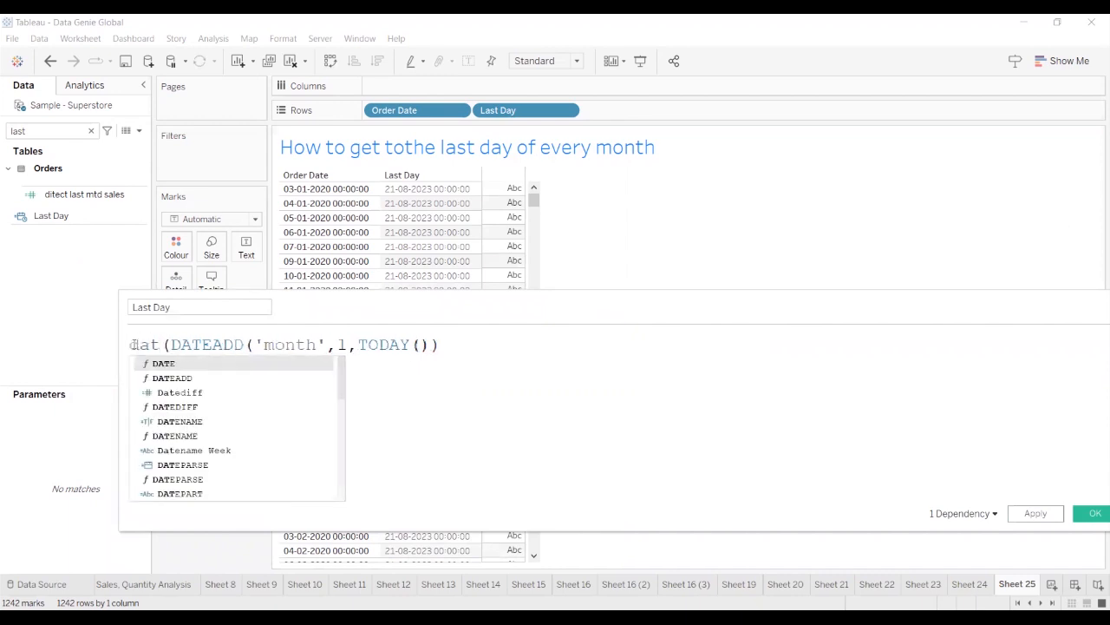
{"action": "type", "text": "etruc"}
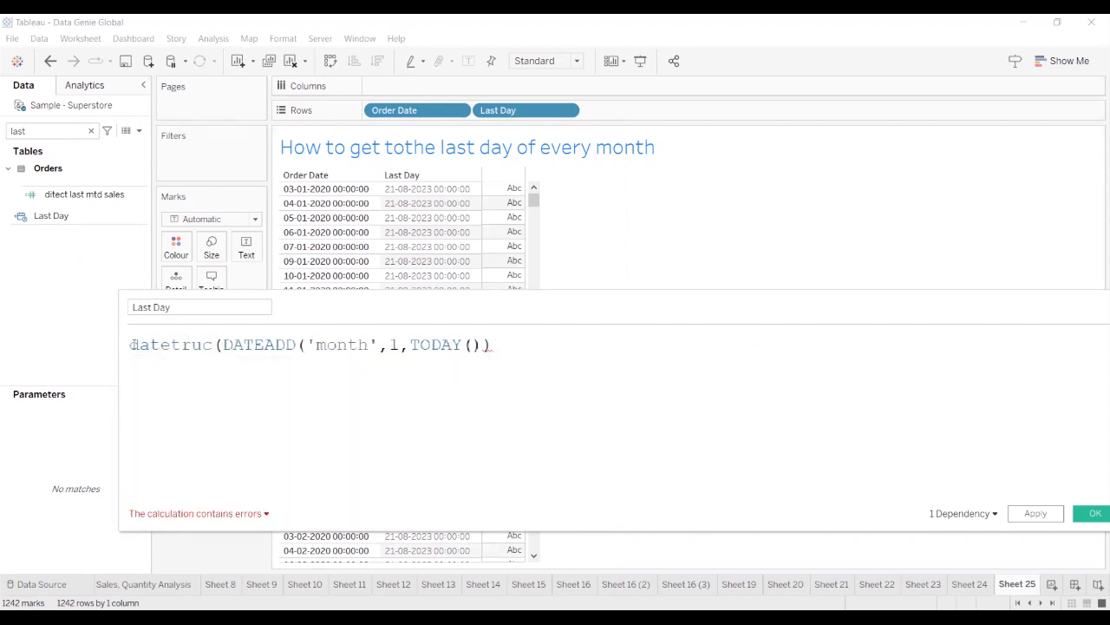
{"action": "key", "text": "Return"}
{"action": "left_click", "coordinate": [227, 347]}
{"action": "key", "text": "BackSpace"}
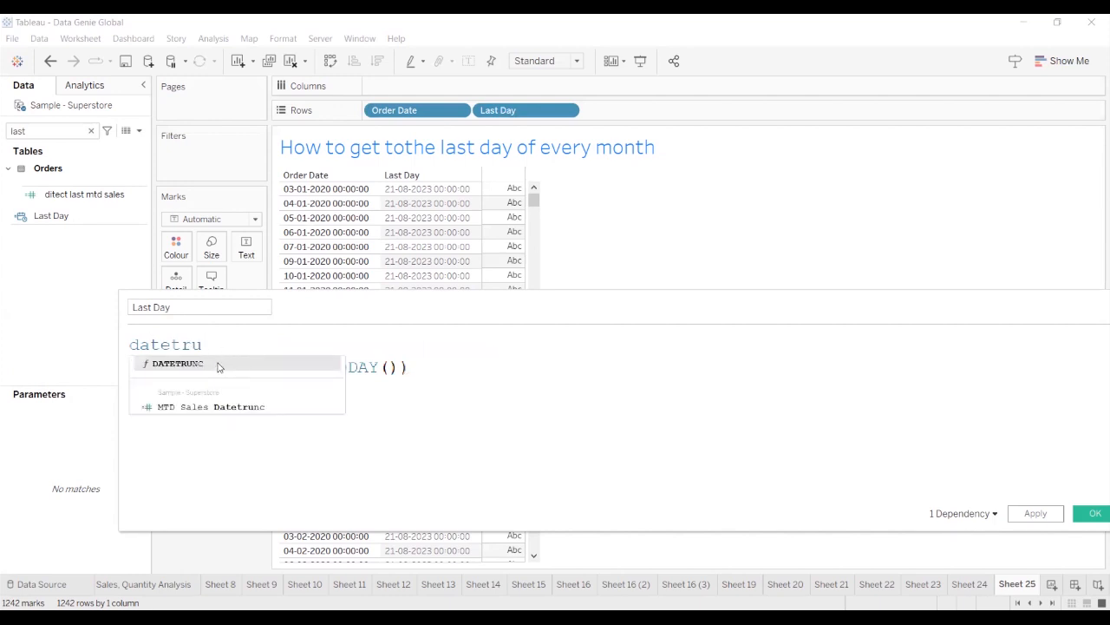
{"action": "double_click", "coordinate": [218, 364]}
{"action": "key", "text": "Delete"}
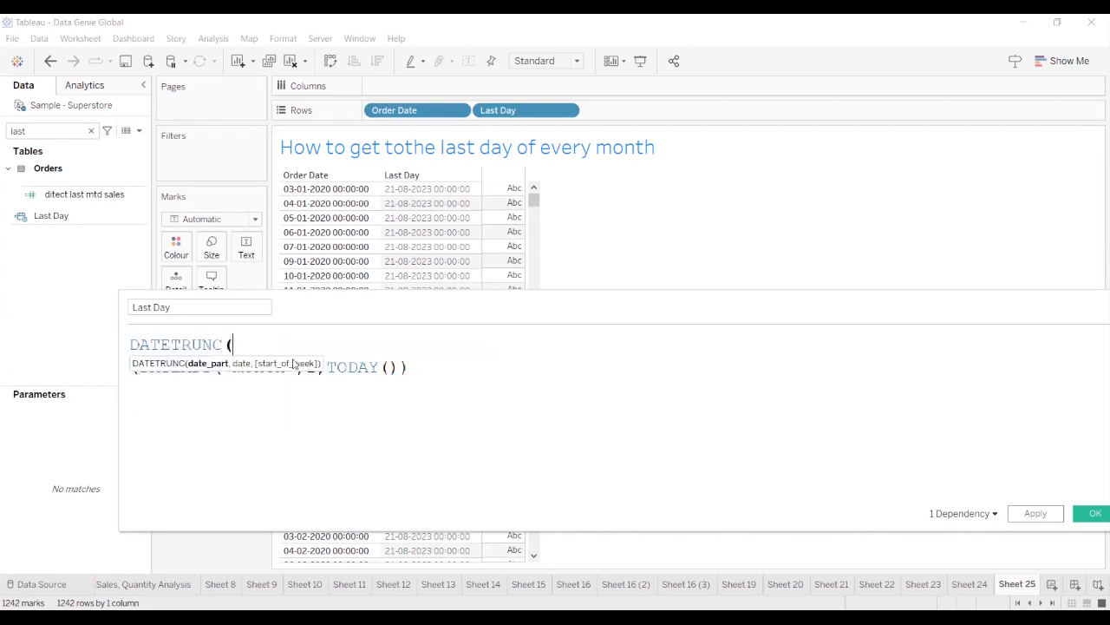
Set DATETRUNC's date part to 'month', followed by a comma, and adjust the closing parentheses after the DATEADD expression
{"action": "type", "text": "''"}
{"action": "type", "text": "momnt"}
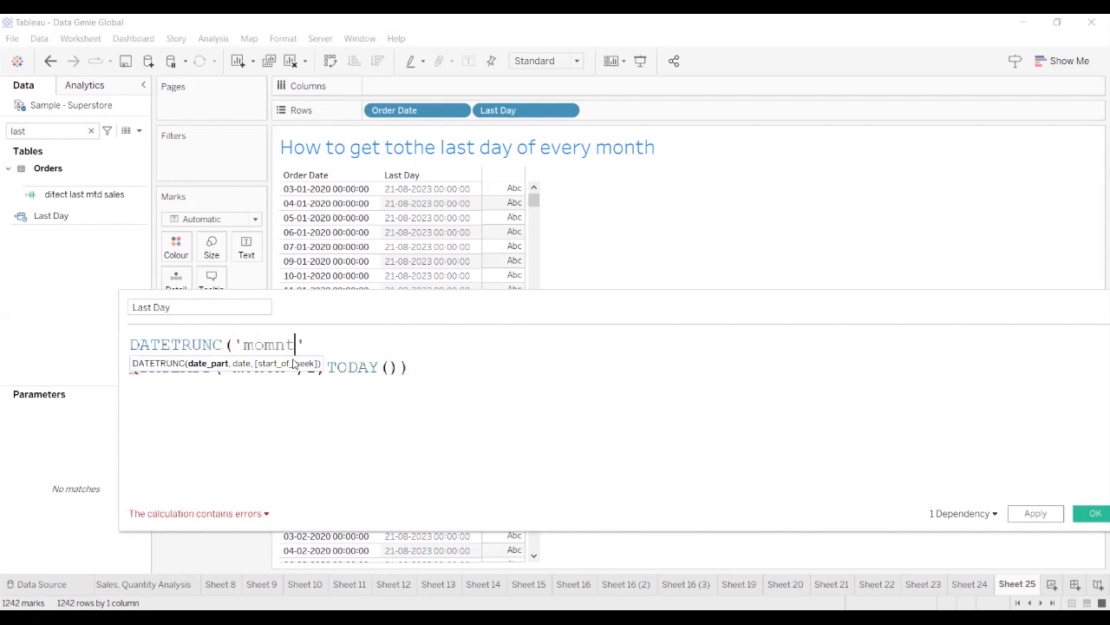
{"action": "left_click", "coordinate": [329, 348]}
{"action": "type", "text": ","}
{"action": "left_click", "coordinate": [433, 368]}
{"action": "type", "text": ")"}
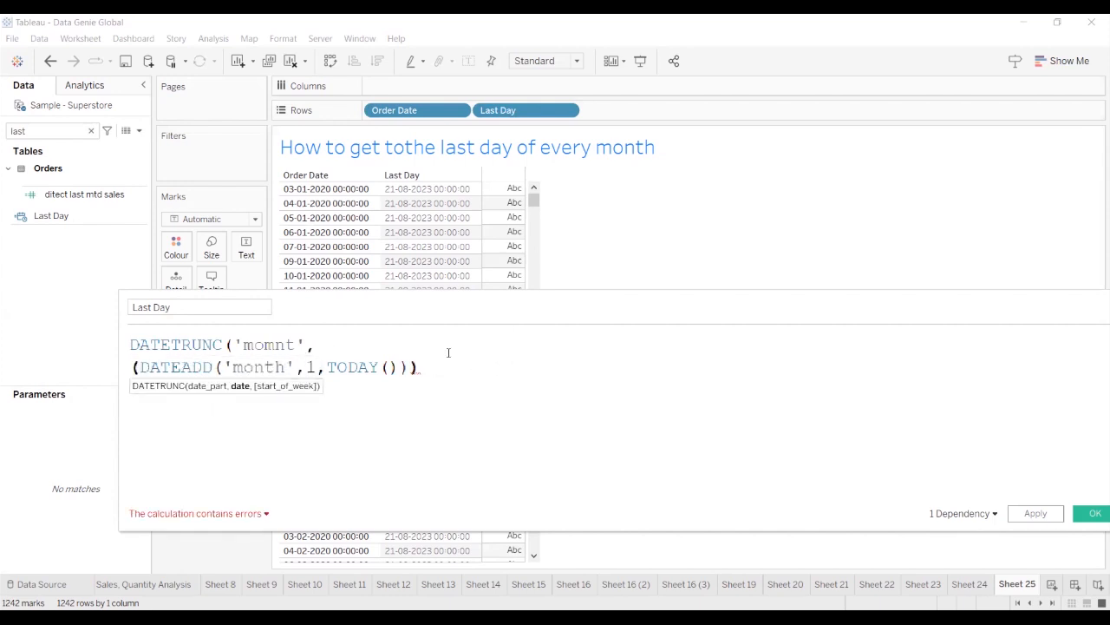
{"action": "left_click", "coordinate": [291, 344]}
{"action": "key", "text": "BackSpace"}
{"action": "key", "text": "BackSpace"}
{"action": "key", "text": "BackSpace"}
{"action": "type", "text": "nth"}
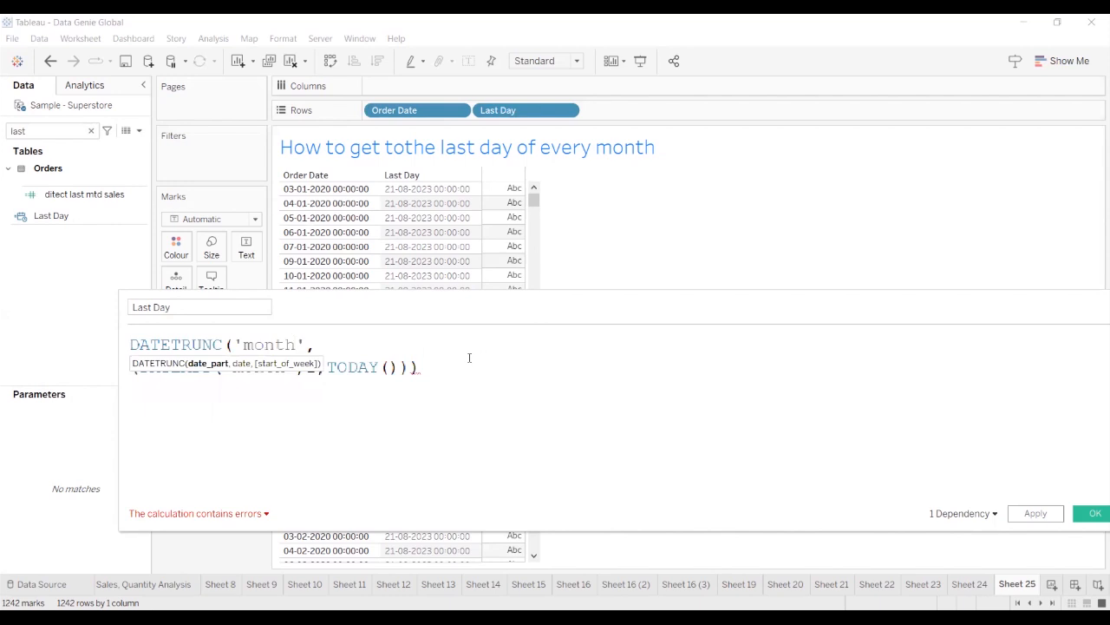
{"action": "left_click", "coordinate": [480, 418]}
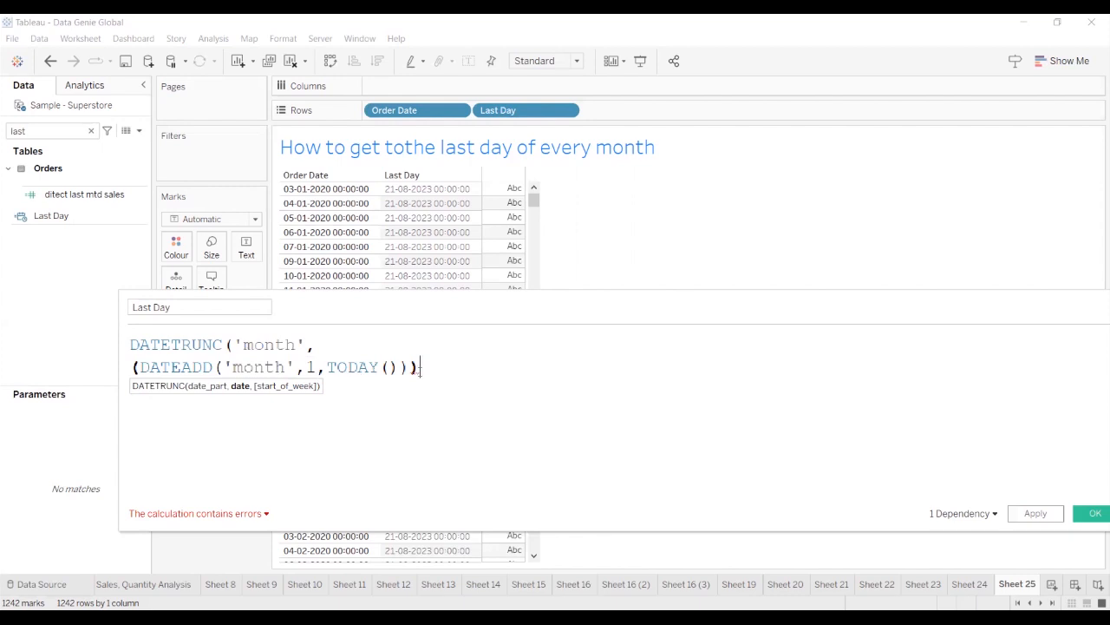
{"action": "type", "text": ")"}
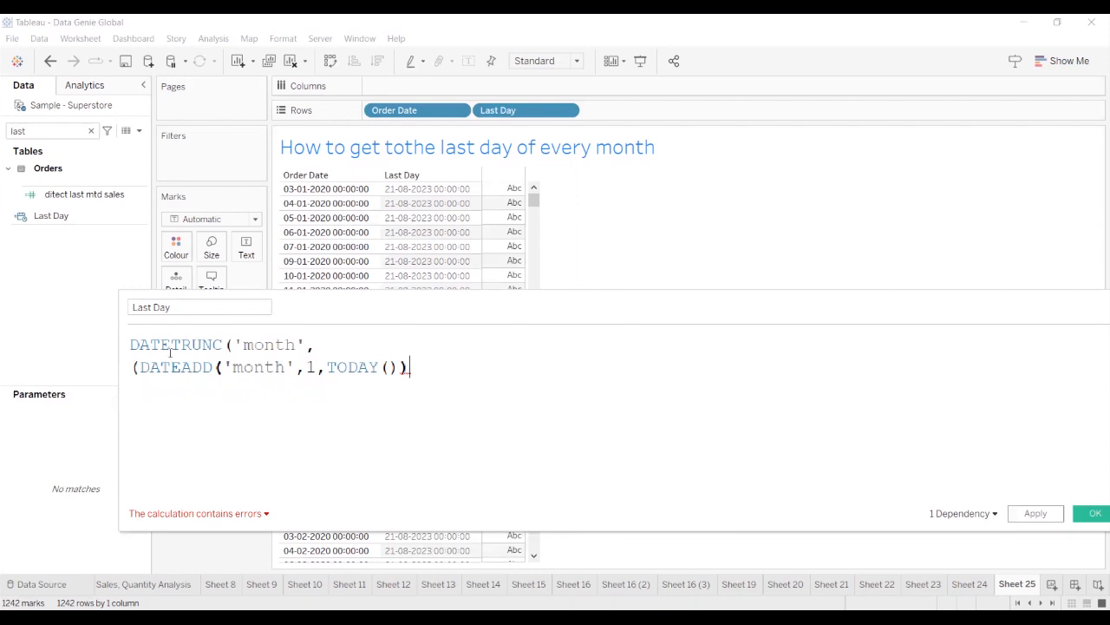
Copy and remove the DATETRUNC line, then clean up the extra parentheses so the remaining formula is DATEADD('month',1,TODAY())
{"action": "left_click", "coordinate": [318, 345]}
{"action": "left_click_drag", "start_coordinate": [318, 344], "coordinate": [129, 324]}
{"action": "key", "text": "ctrl+c"}
{"action": "key", "text": "BackSpace"}
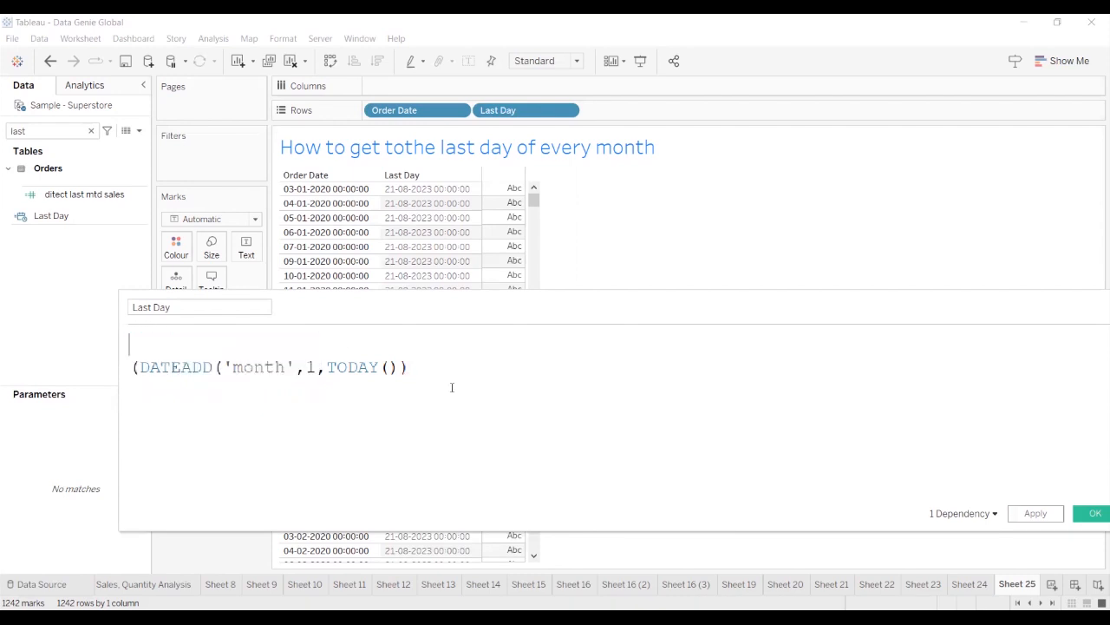
{"action": "left_click", "coordinate": [434, 370]}
{"action": "key", "text": "BackSpace"}
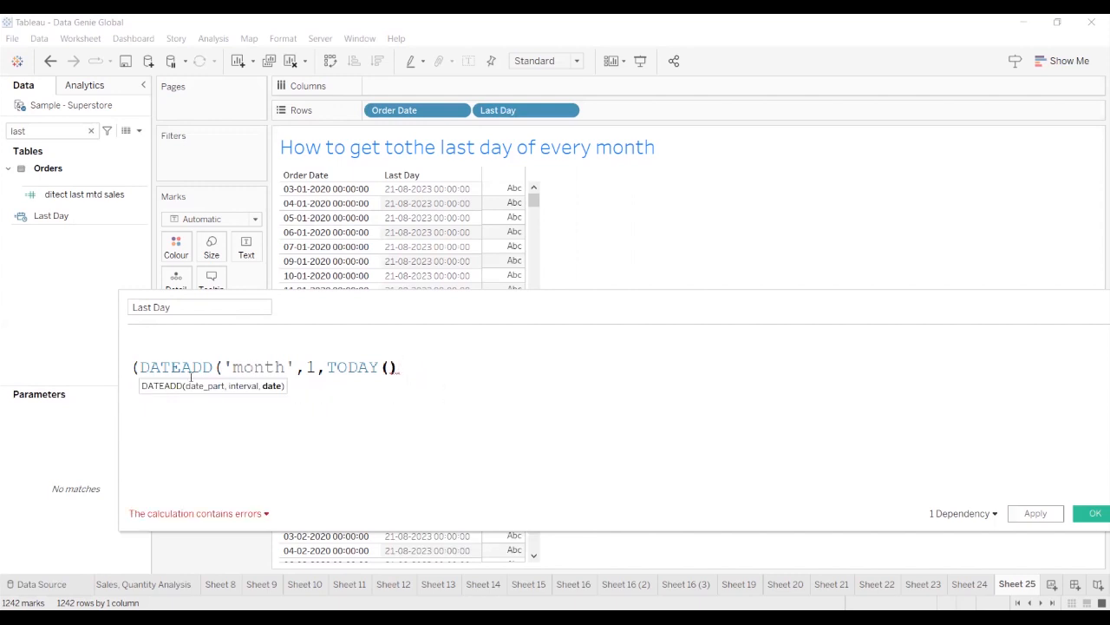
{"action": "left_click", "coordinate": [136, 367]}
{"action": "key", "text": "BackSpace"}
{"action": "left_click", "coordinate": [395, 368]}
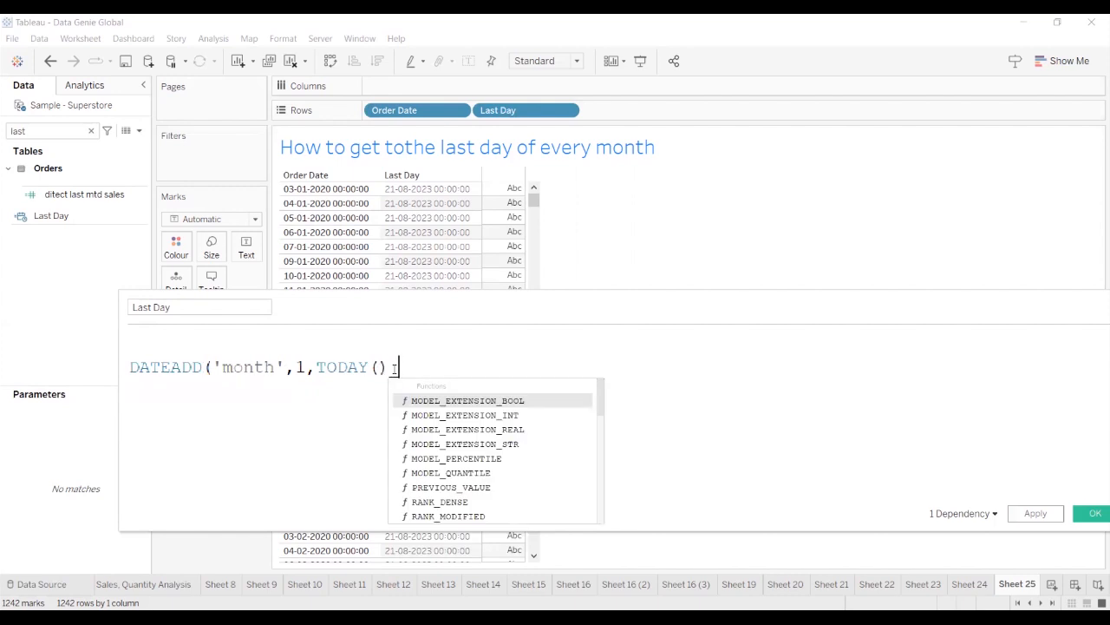
{"action": "type", "text": ")"}
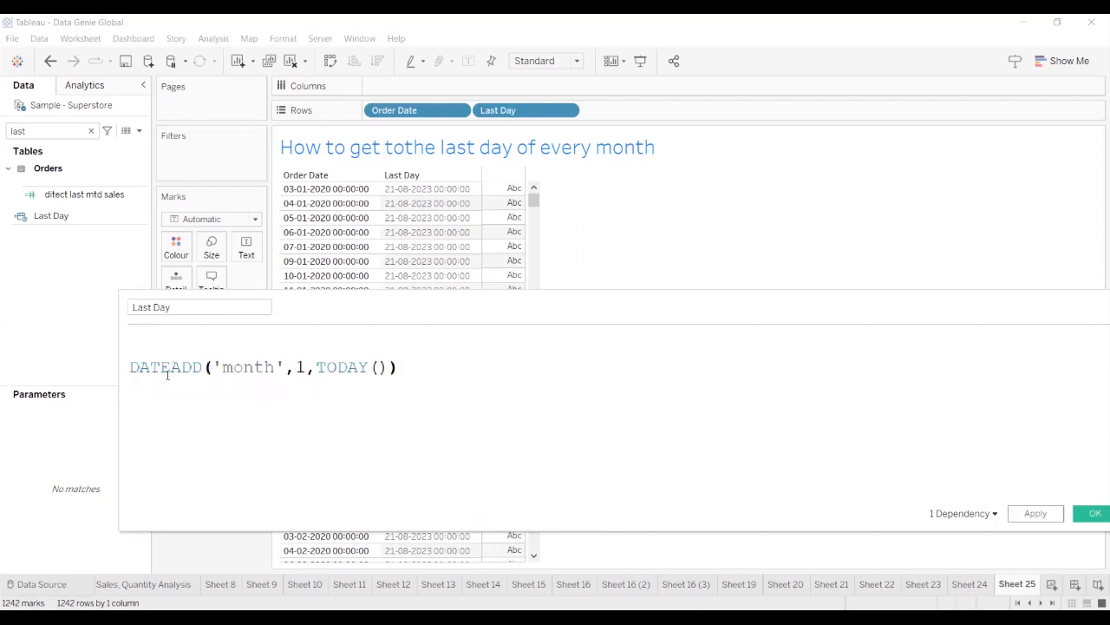
Paste the DATETRUNC line back above and close it, making the formula DATETRUNC('month', DATEADD('month',1,TODAY()))
{"action": "left_click", "coordinate": [147, 336]}
{"action": "key", "text": "ctrl+v"}
{"action": "left_click", "coordinate": [415, 369]}
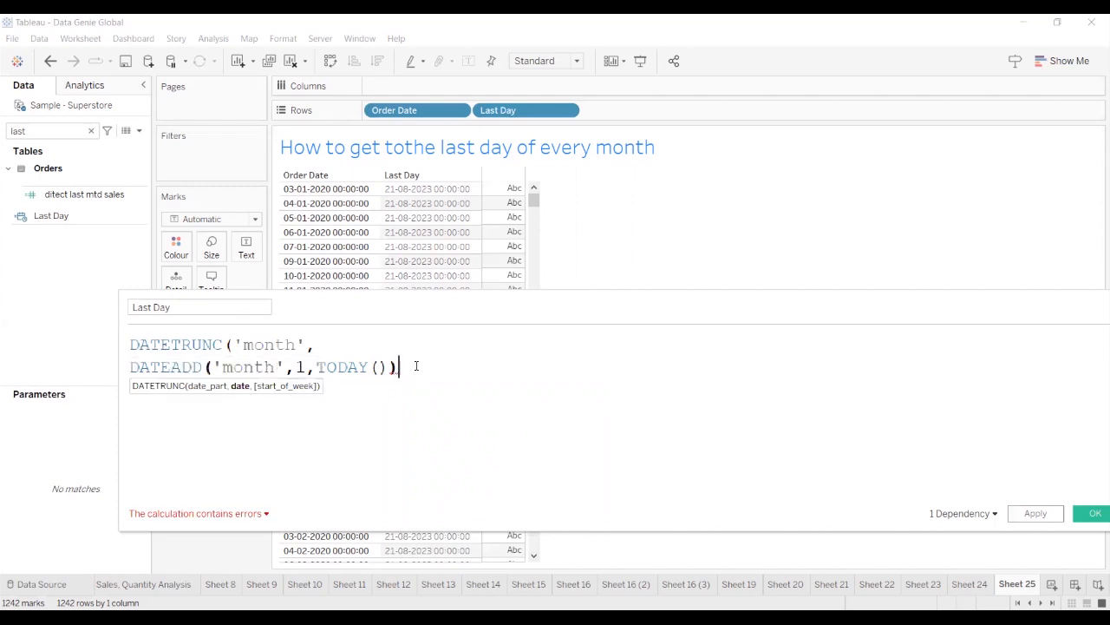
{"action": "type", "text": ")"}
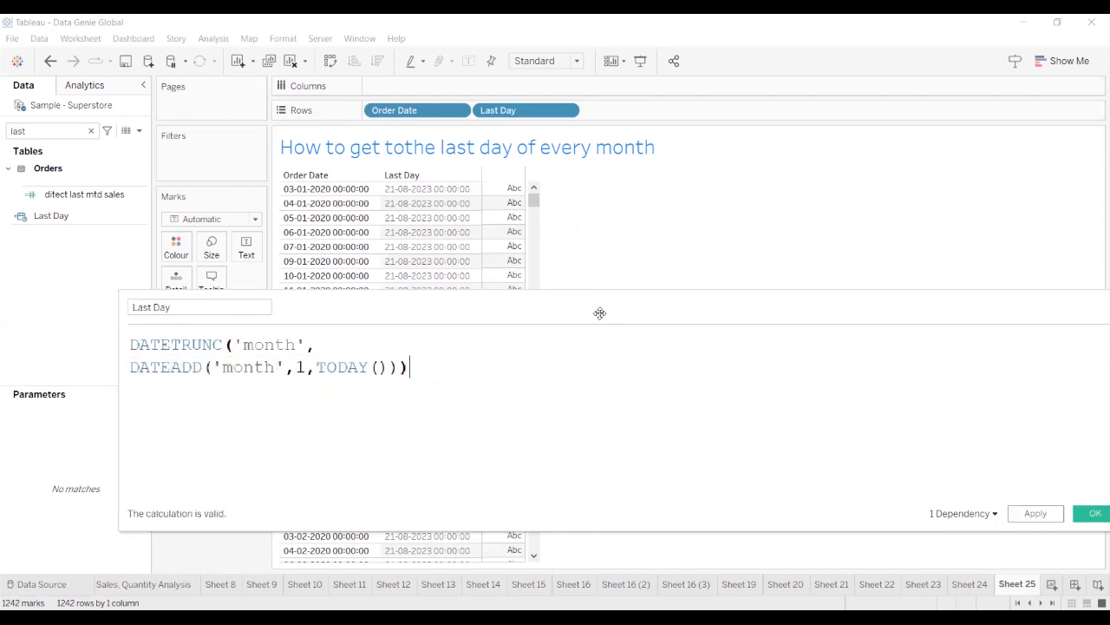
Enlarge the formula text and place the whole DATETRUNC expression on Rows after Last Day as an extra column
{"action": "left_click_drag", "start_coordinate": [602, 309], "coordinate": [550, 294]}
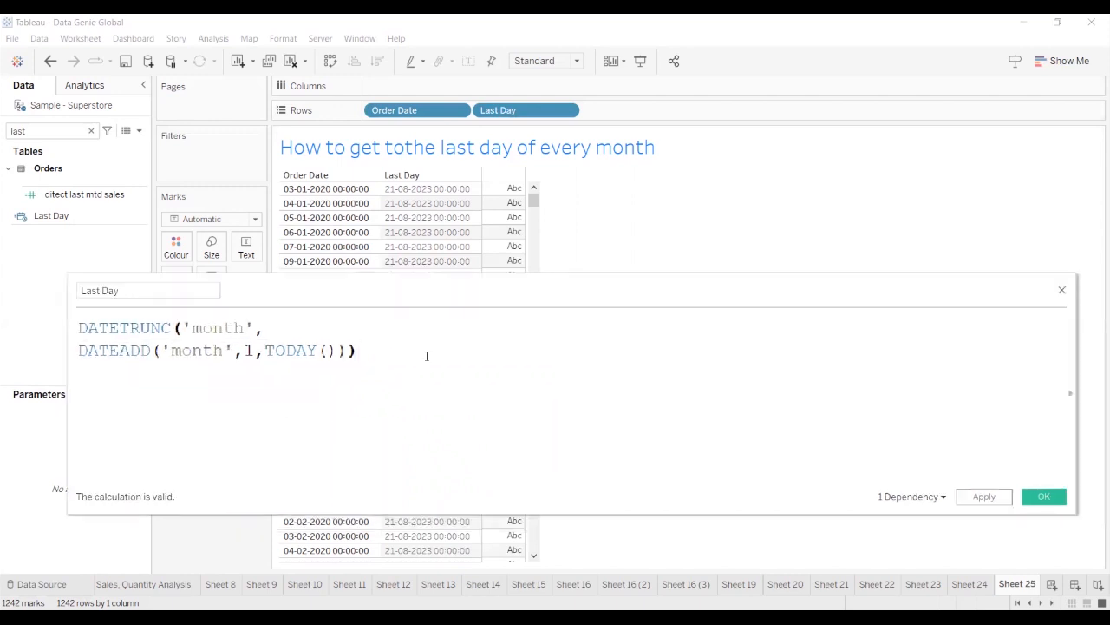
{"action": "key", "text": "ctrl+a"}
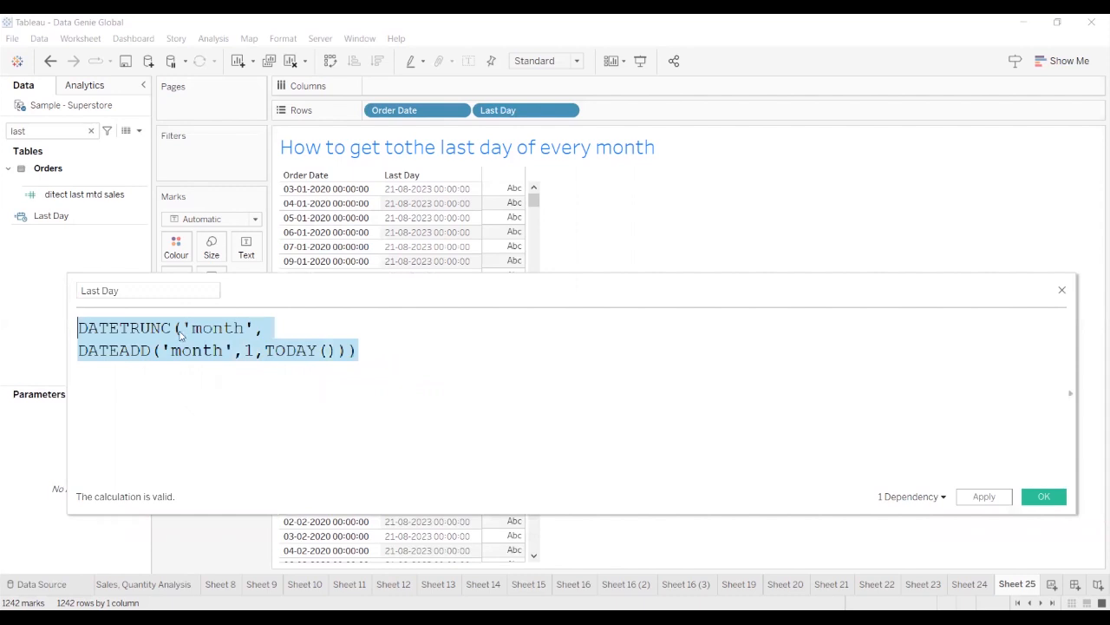
{"action": "scroll", "coordinate": [209, 357], "scroll_direction": "up", "scroll_amount": 2, "text": "ctrl"}
{"action": "scroll", "coordinate": [208, 359], "scroll_direction": "up", "scroll_amount": 1, "text": "ctrl"}
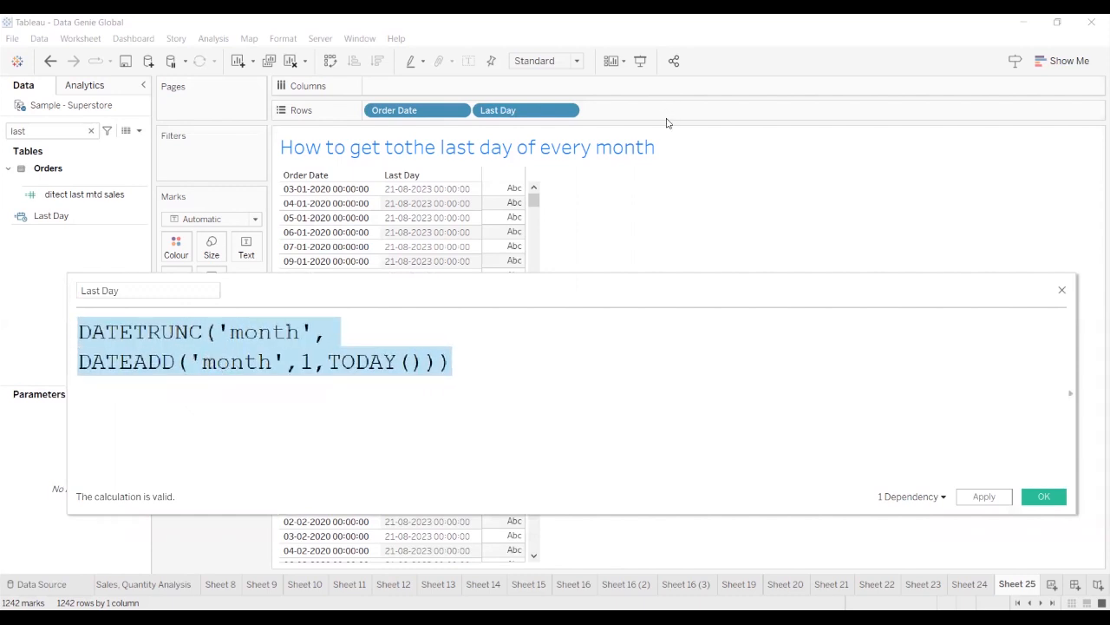
{"action": "left_click_drag", "start_coordinate": [667, 122], "coordinate": [673, 120]}
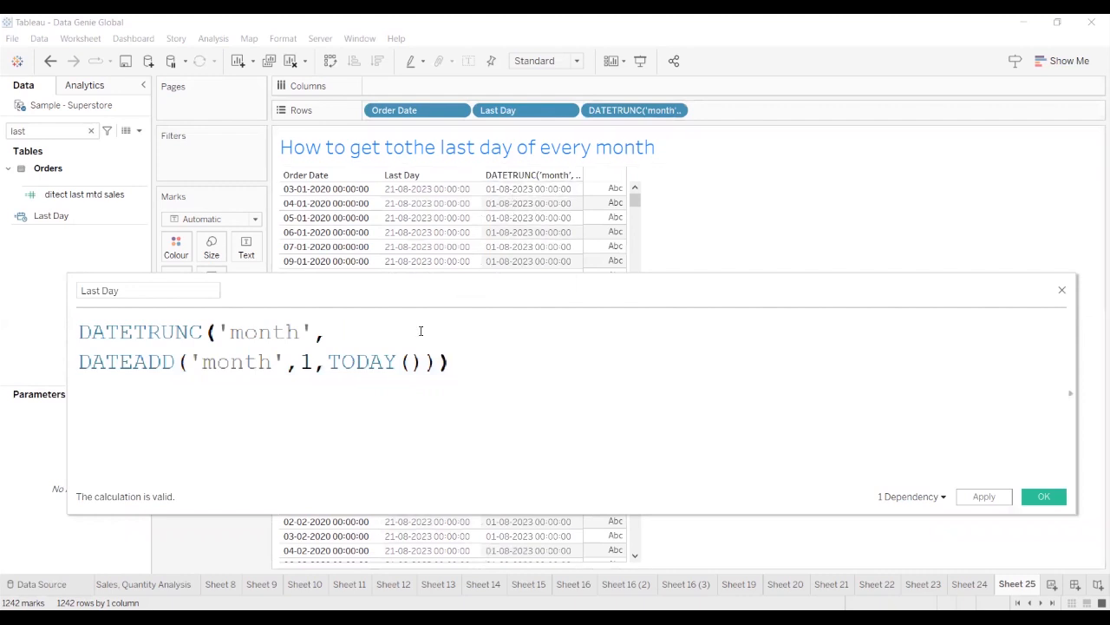
Append -1 to the end of the Last Day formula and apply the calculation
{"action": "left_click_drag", "start_coordinate": [252, 287], "coordinate": [332, 279]}
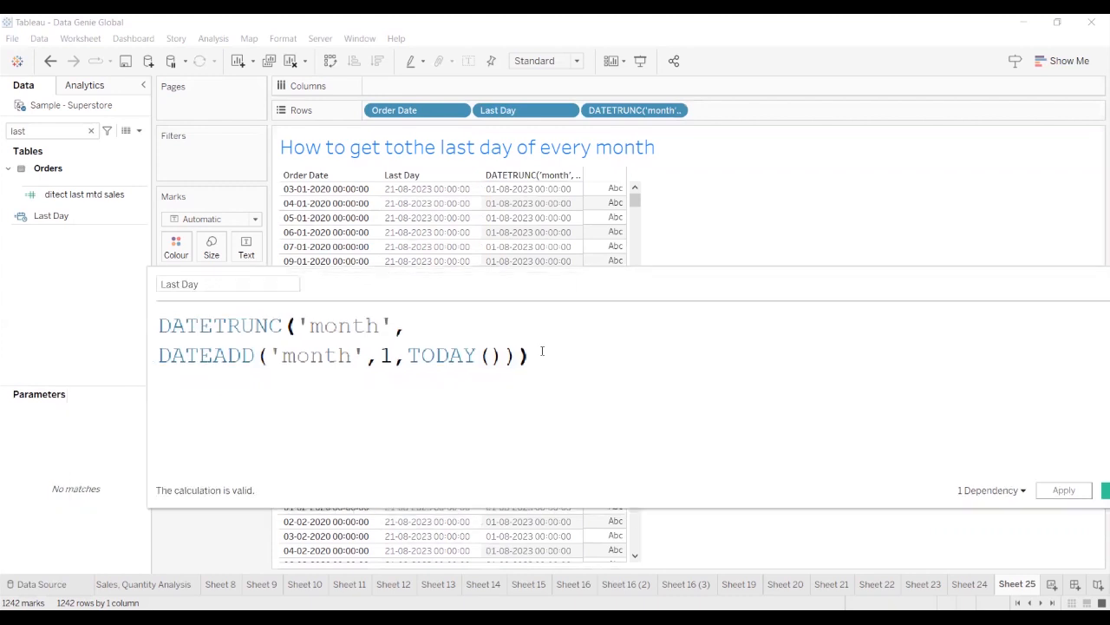
{"action": "type", "text": "-1"}
{"action": "left_click_drag", "start_coordinate": [775, 287], "coordinate": [696, 292]}
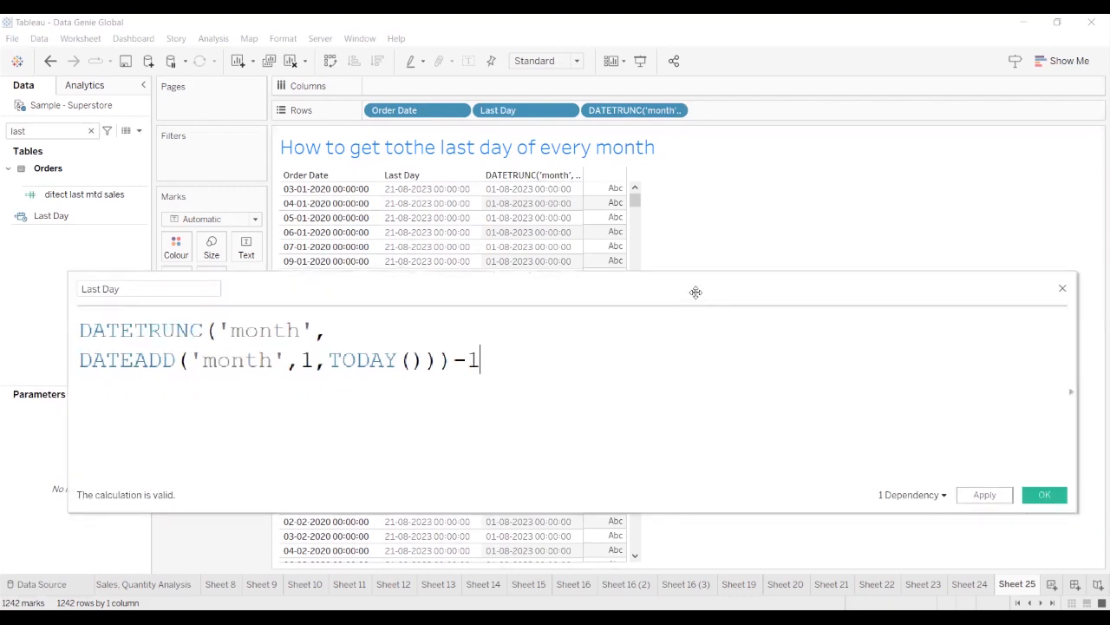
{"action": "left_click", "coordinate": [982, 497]}
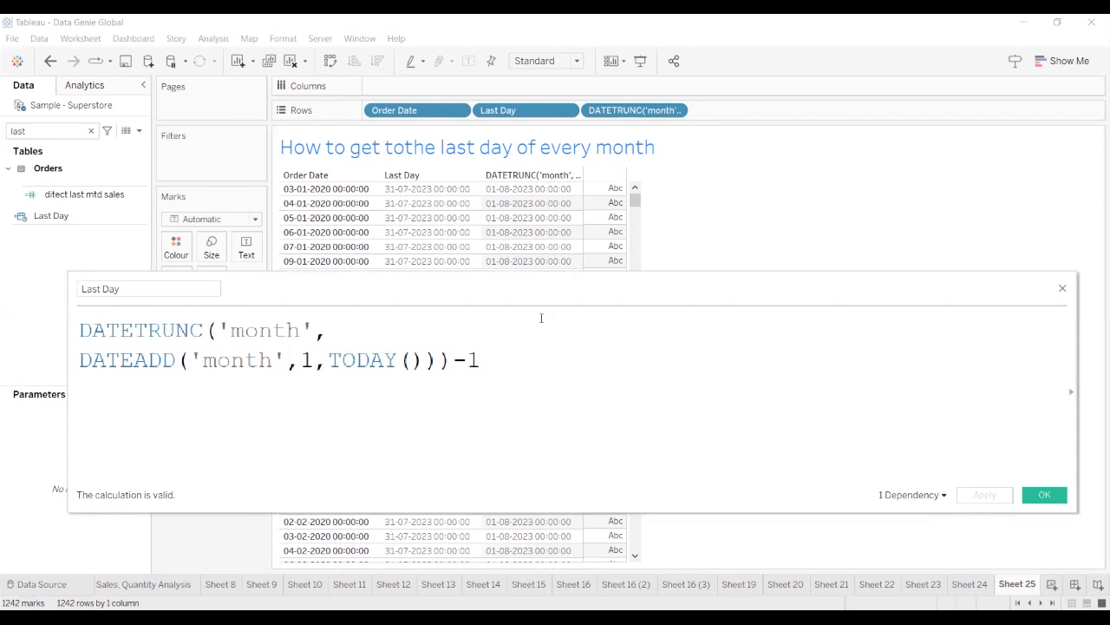
Move the calculation editor lower and remove the extra DATETRUNC expression from Rows
{"action": "left_click_drag", "start_coordinate": [529, 285], "coordinate": [578, 336]}
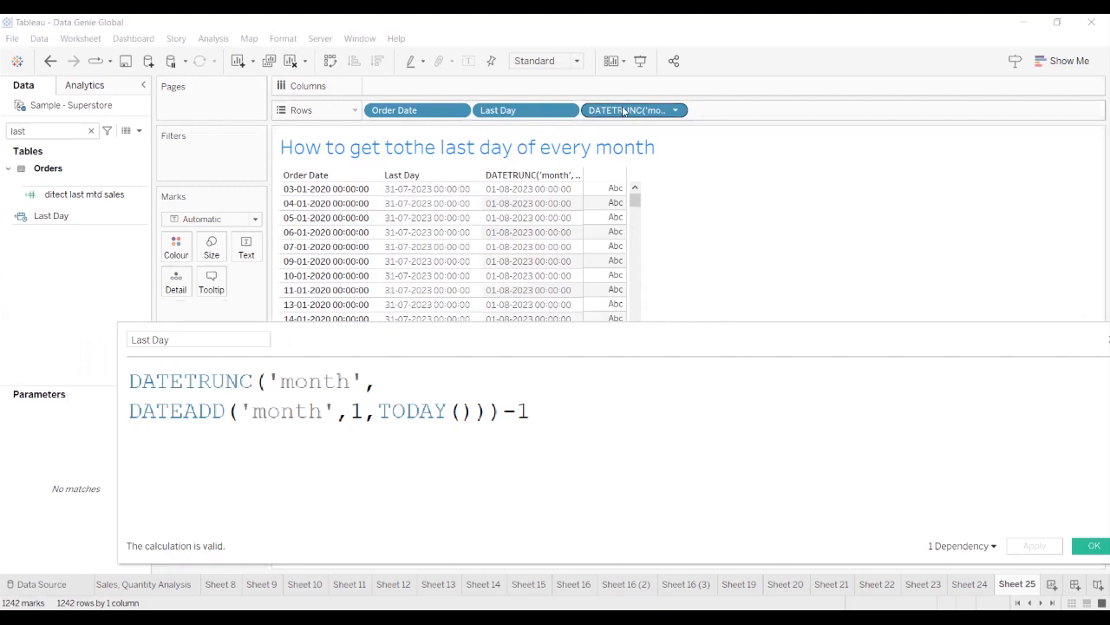
{"action": "left_click_drag", "start_coordinate": [623, 110], "coordinate": [346, 204]}
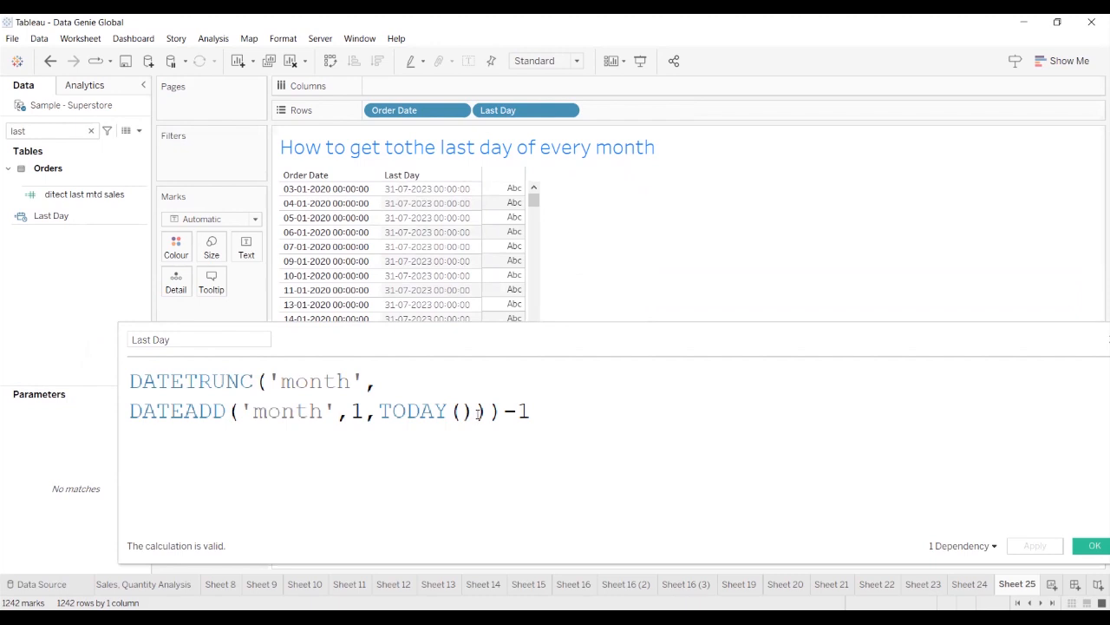
Replace TODAY() with [Order Date] in the Last Day formula, apply it, and check the Last Day dates down the table
{"action": "double_click", "coordinate": [412, 410]}
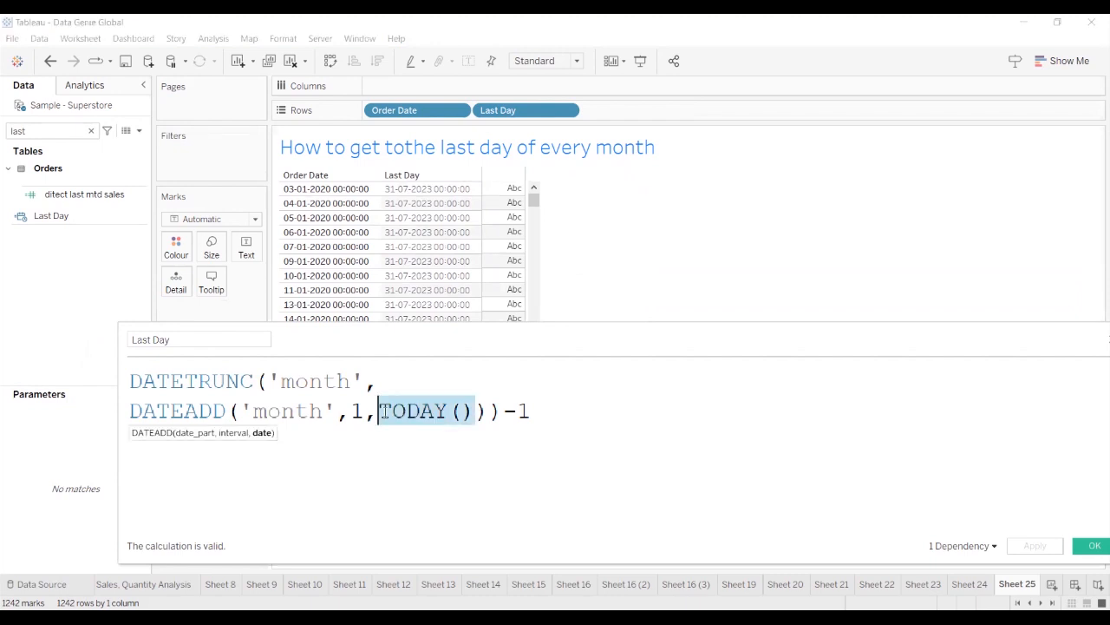
{"action": "type", "text": "ord"}
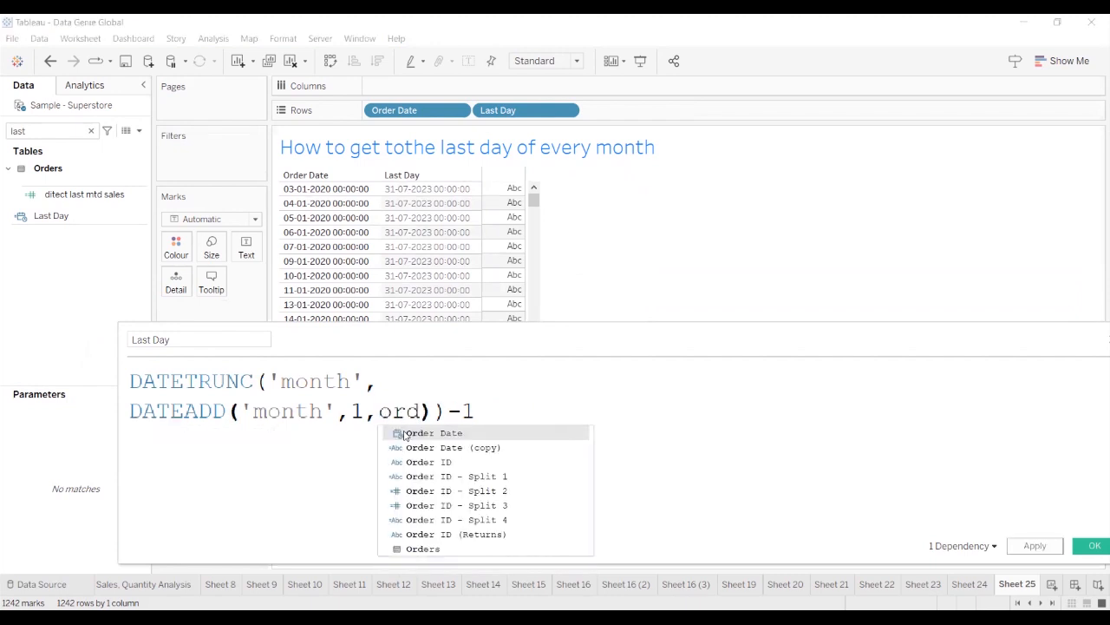
{"action": "left_click", "coordinate": [489, 432]}
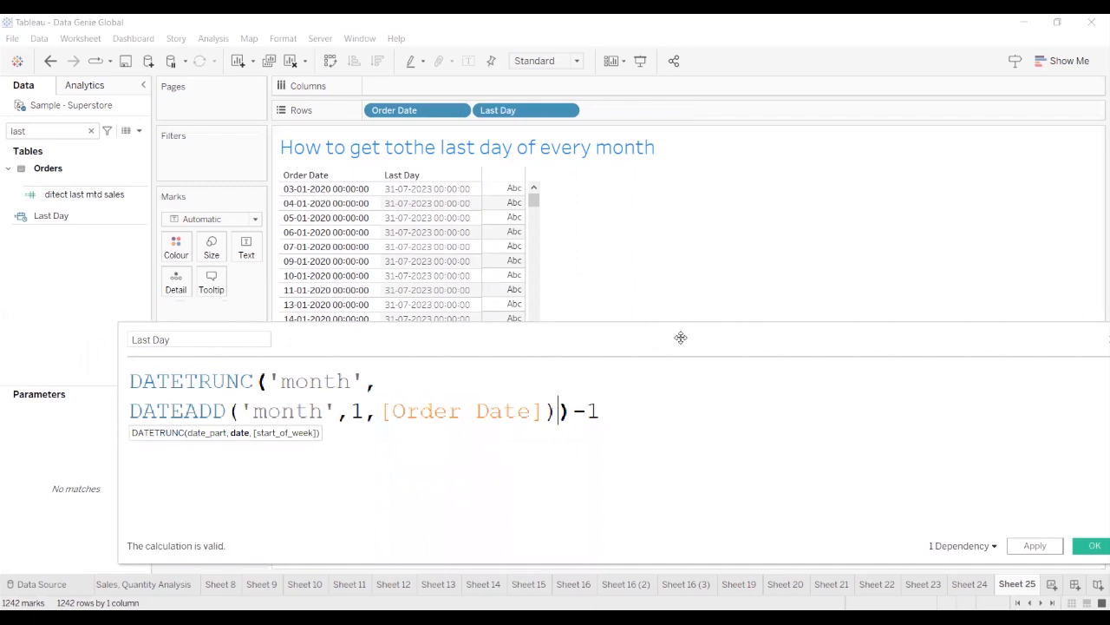
{"action": "left_click", "coordinate": [1032, 550]}
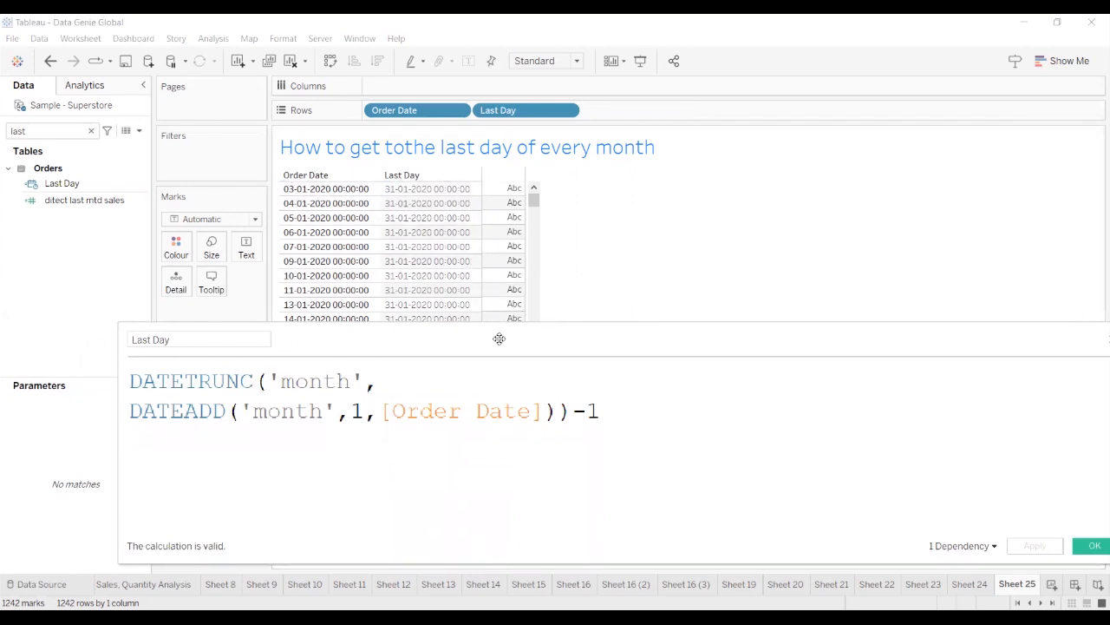
{"action": "left_click_drag", "start_coordinate": [498, 339], "coordinate": [979, 292]}
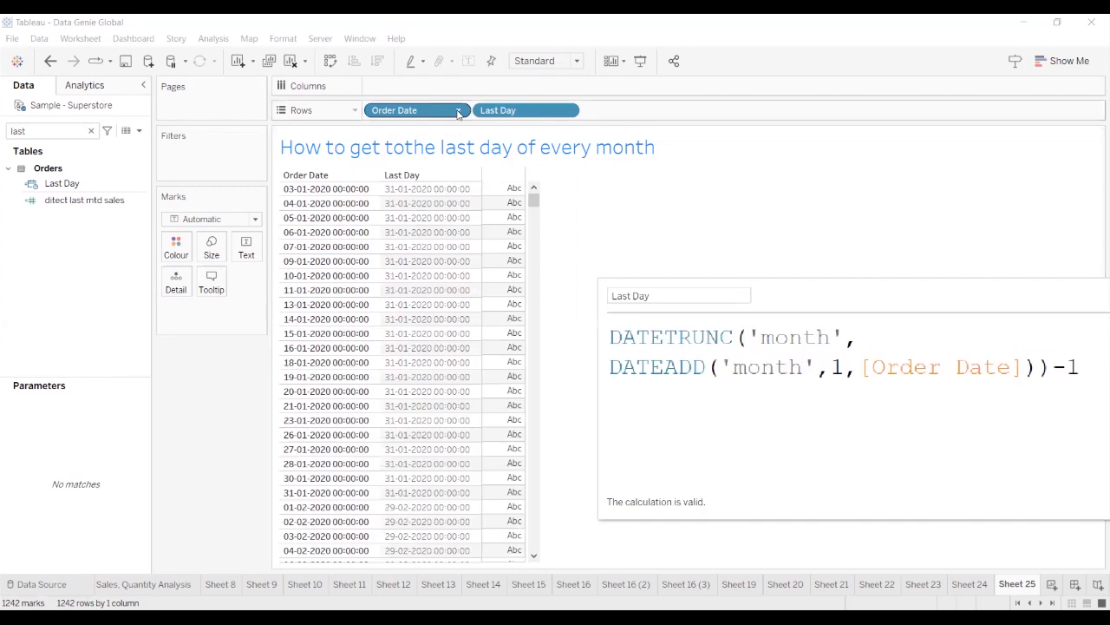
{"action": "scroll", "coordinate": [471, 322], "scroll_direction": "down", "scroll_amount": 10}
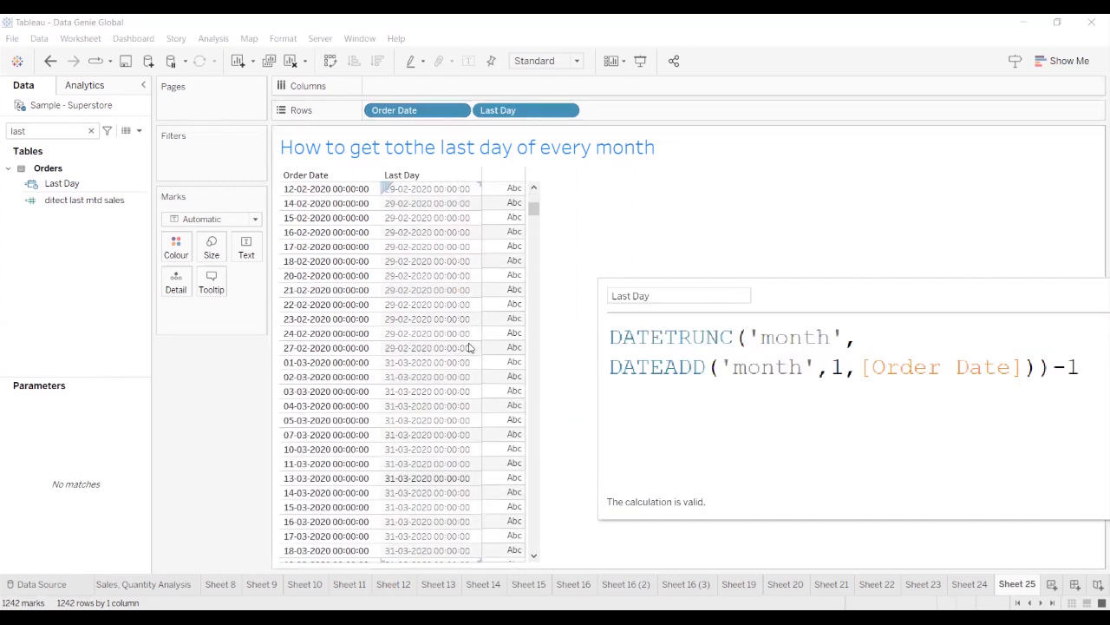
Check the Last Day values against the Order Date rows across the February to June 2020 month boundaries
{"action": "scroll", "coordinate": [386, 373], "scroll_direction": "up", "scroll_amount": 1}
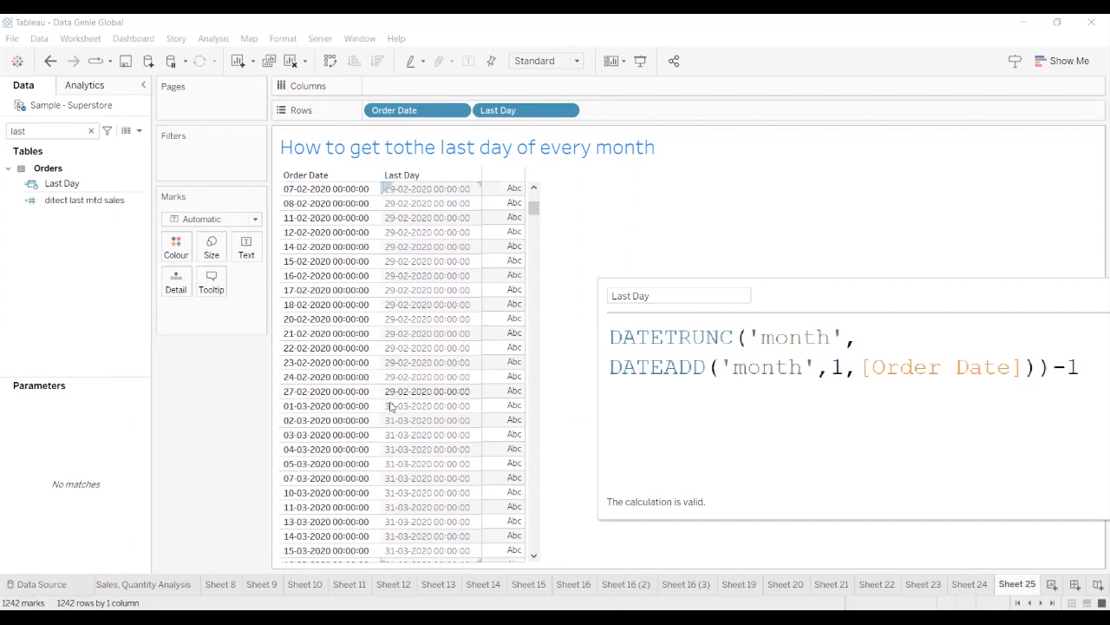
{"action": "scroll", "coordinate": [399, 382], "scroll_direction": "up", "scroll_amount": 1}
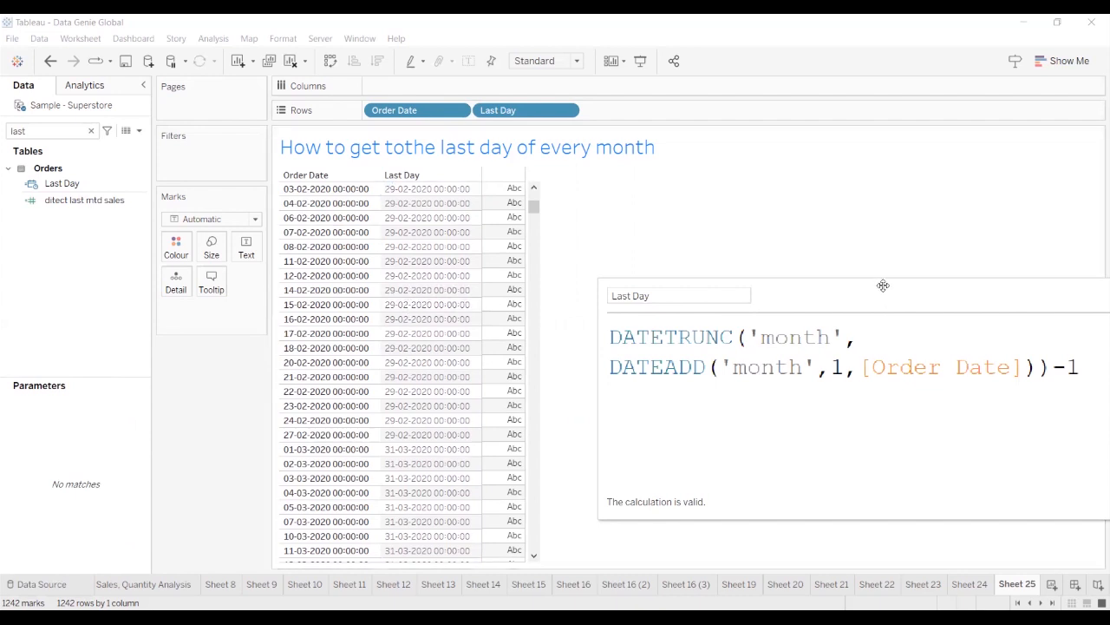
{"action": "left_click_drag", "start_coordinate": [816, 250], "coordinate": [748, 214]}
{"action": "scroll", "coordinate": [387, 308], "scroll_direction": "down", "scroll_amount": 8}
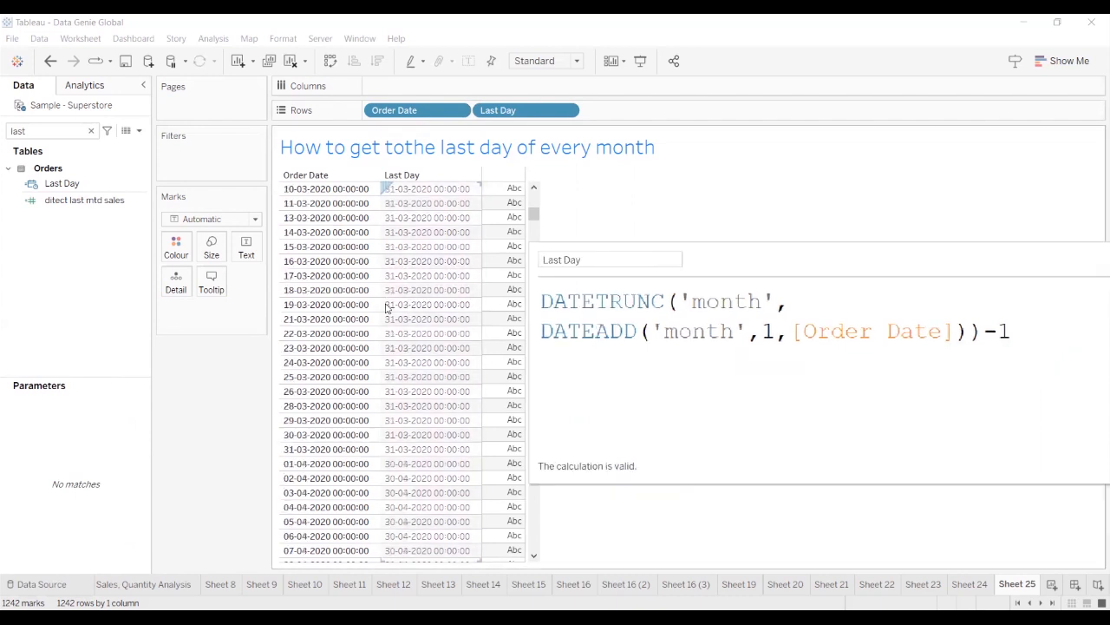
{"action": "scroll", "coordinate": [429, 335], "scroll_direction": "down", "scroll_amount": 8}
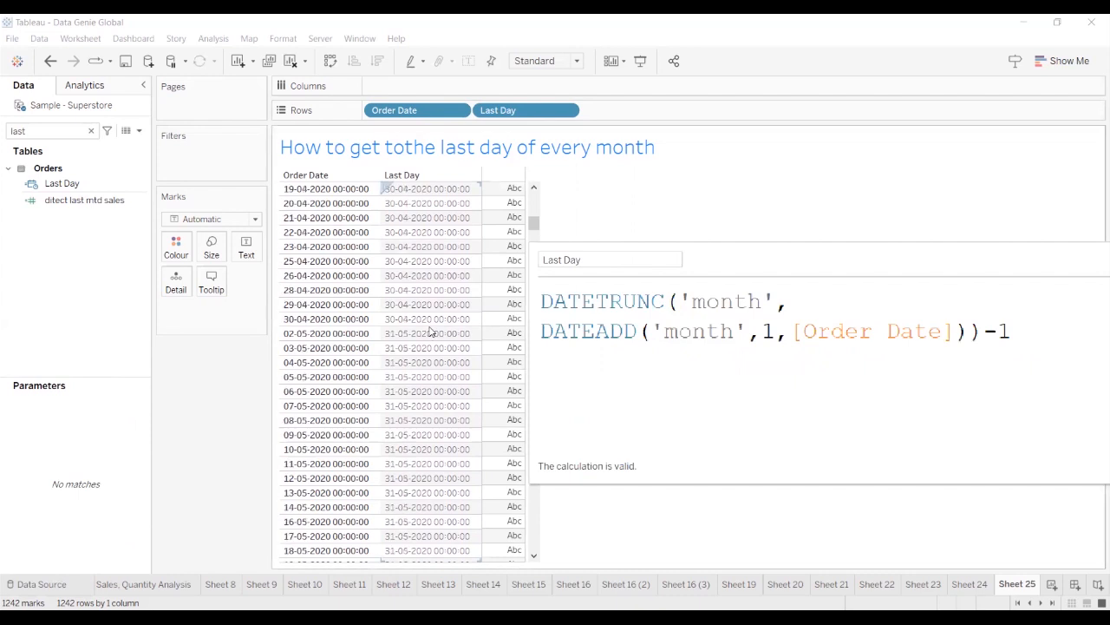
{"action": "scroll", "coordinate": [442, 338], "scroll_direction": "down", "scroll_amount": 8}
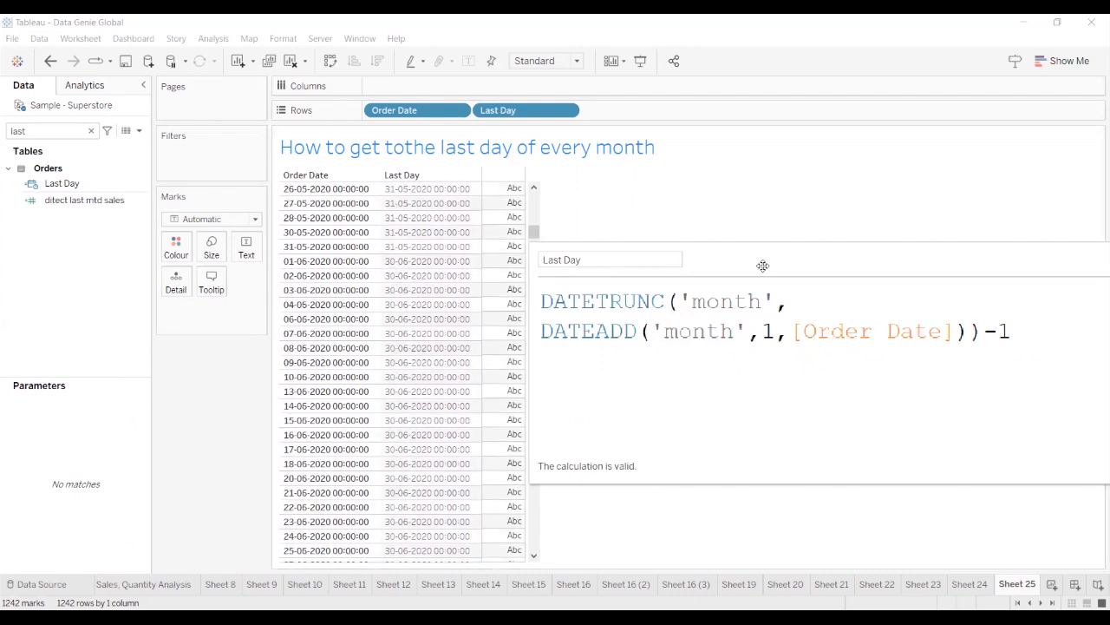
Bring the whole calculation editor into view, copy the complete Last Day formula, and close the editor
{"action": "left_click_drag", "start_coordinate": [762, 266], "coordinate": [531, 276]}
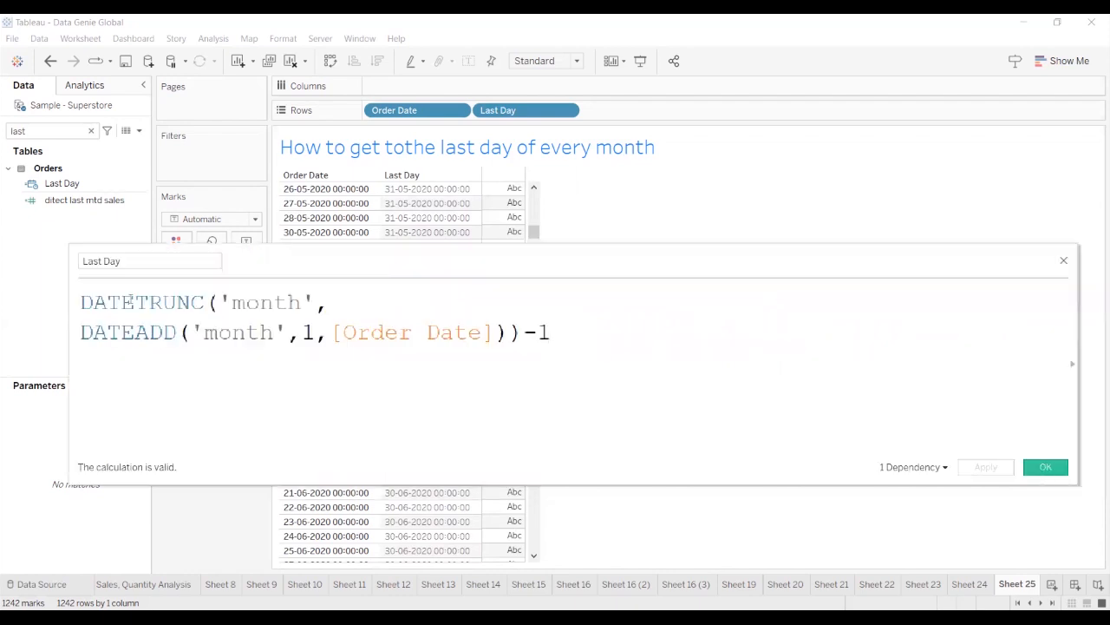
{"action": "key", "text": "ctrl+a"}
{"action": "key", "text": "ctrl+c"}
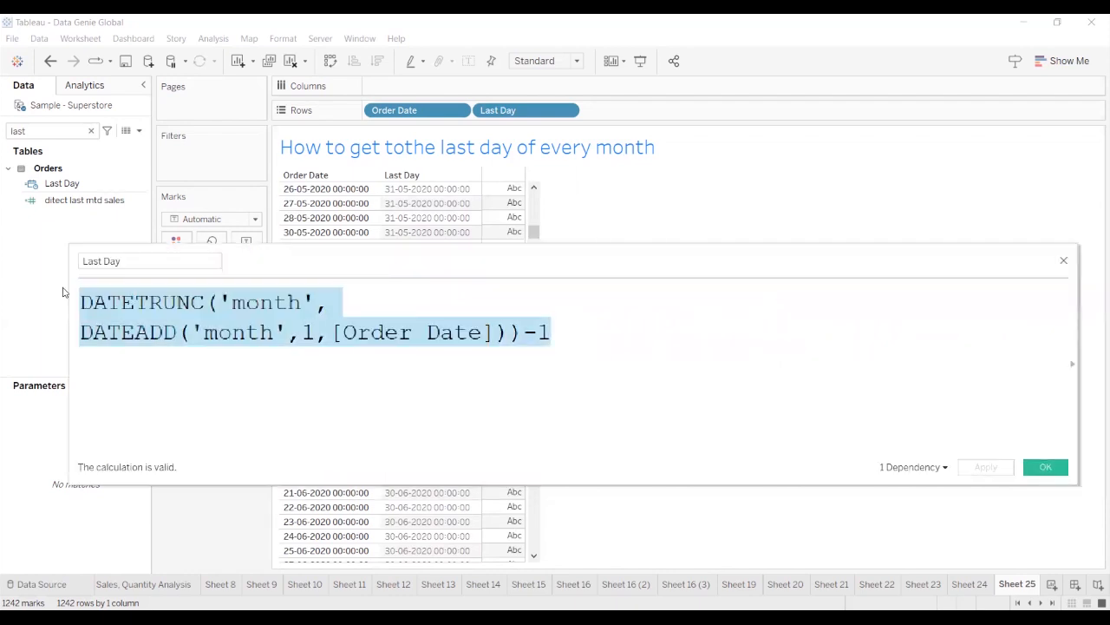
{"action": "left_click", "coordinate": [1046, 469]}
Create a new calculated field named "Totals Day in a month"
{"action": "left_click", "coordinate": [138, 130]}
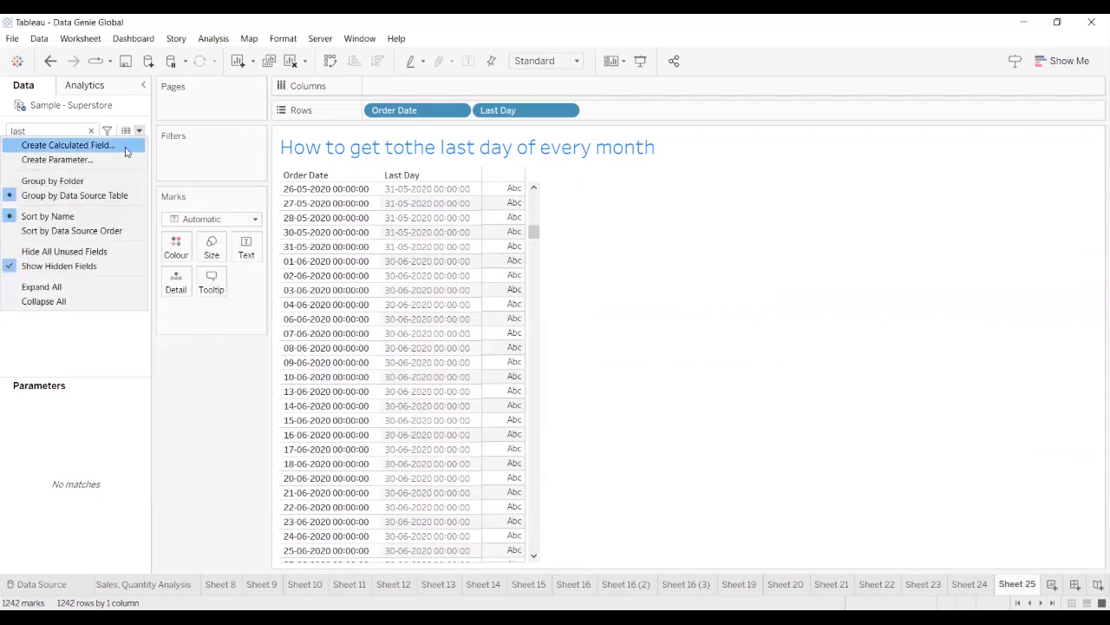
{"action": "key", "text": "Return"}
{"action": "type", "text": "Tot"}
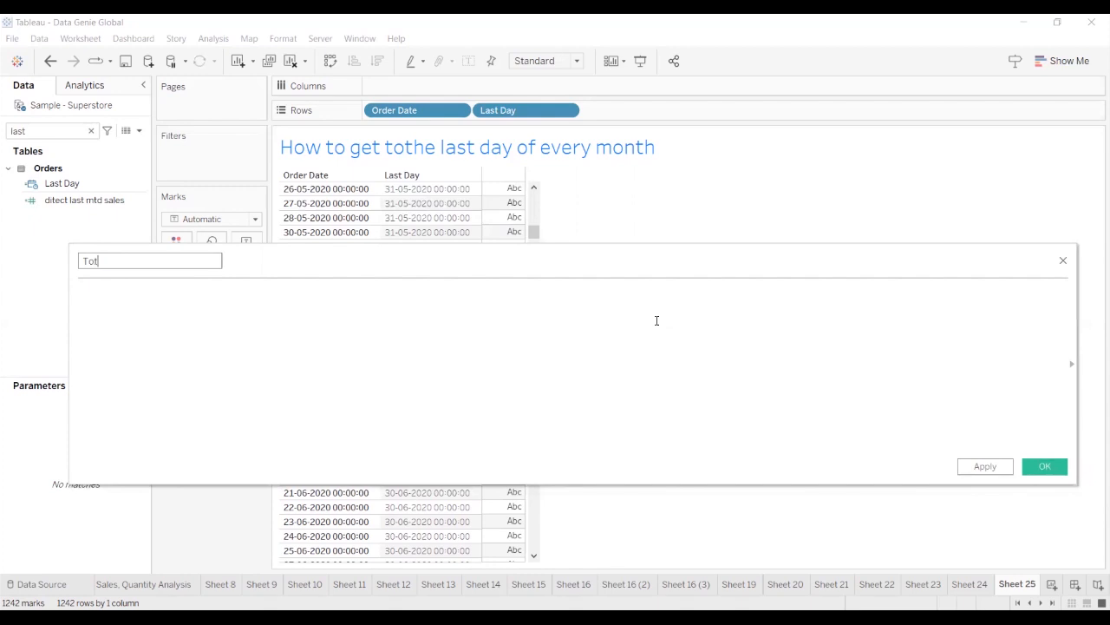
{"action": "type", "text": "al Day In a month"}
{"action": "left_click", "coordinate": [106, 262]}
{"action": "type", "text": "s"}
{"action": "left_click", "coordinate": [224, 303]}
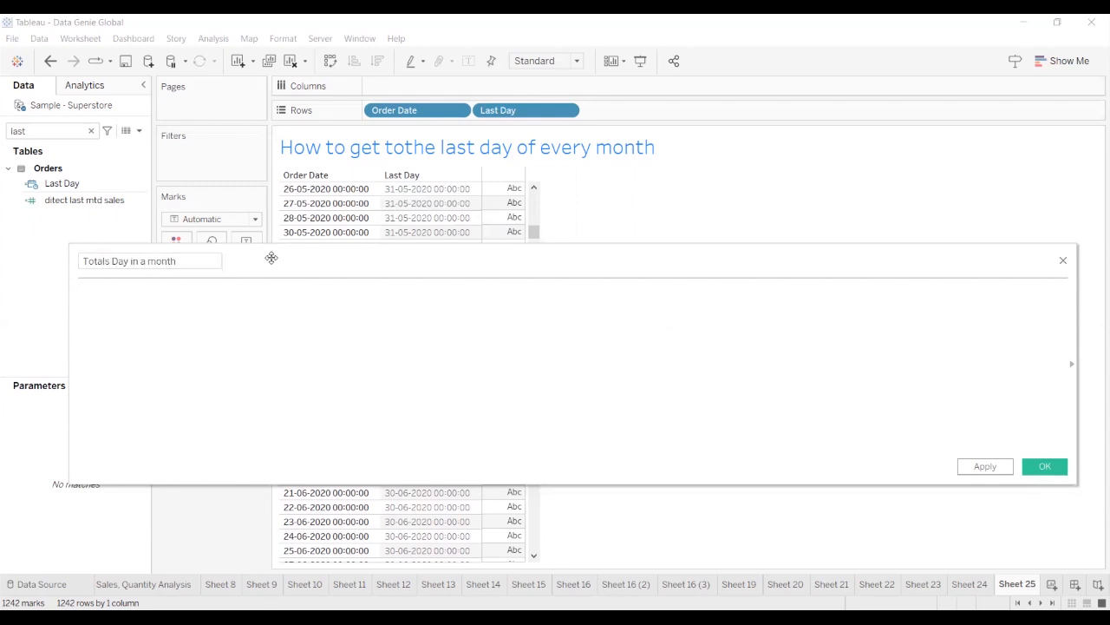
Reposition the calculation editor and enter DATETRUNC('month',[Order Date]) as the start of the Totals Day in a month formula
{"action": "left_click_drag", "start_coordinate": [374, 296], "coordinate": [406, 291]}
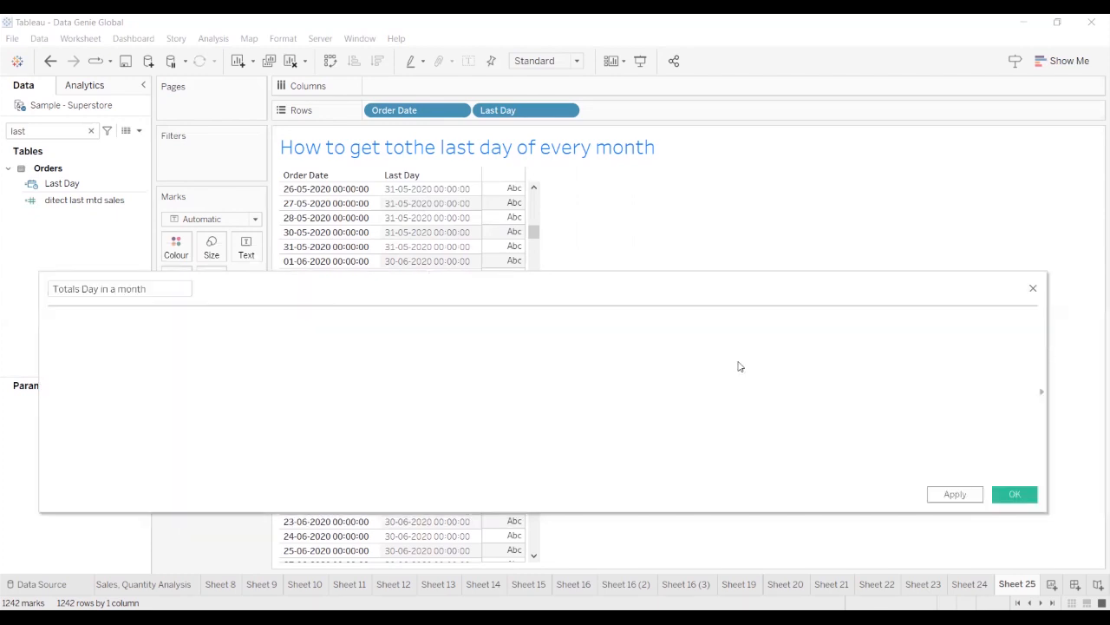
{"action": "left_click_drag", "start_coordinate": [400, 283], "coordinate": [598, 303]}
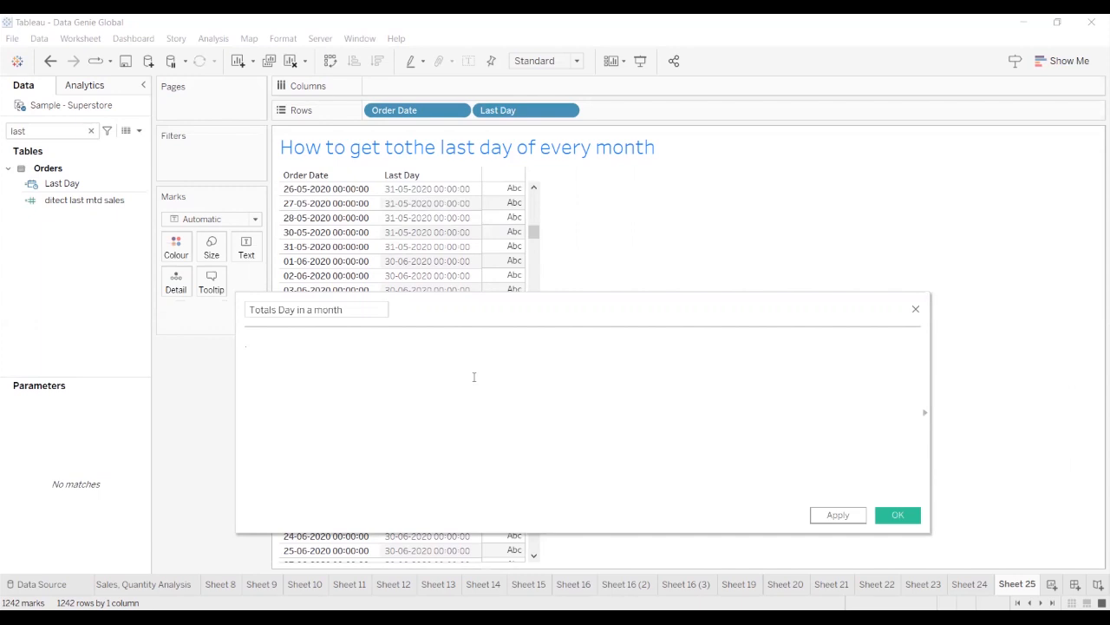
{"action": "type", "text": "date"}
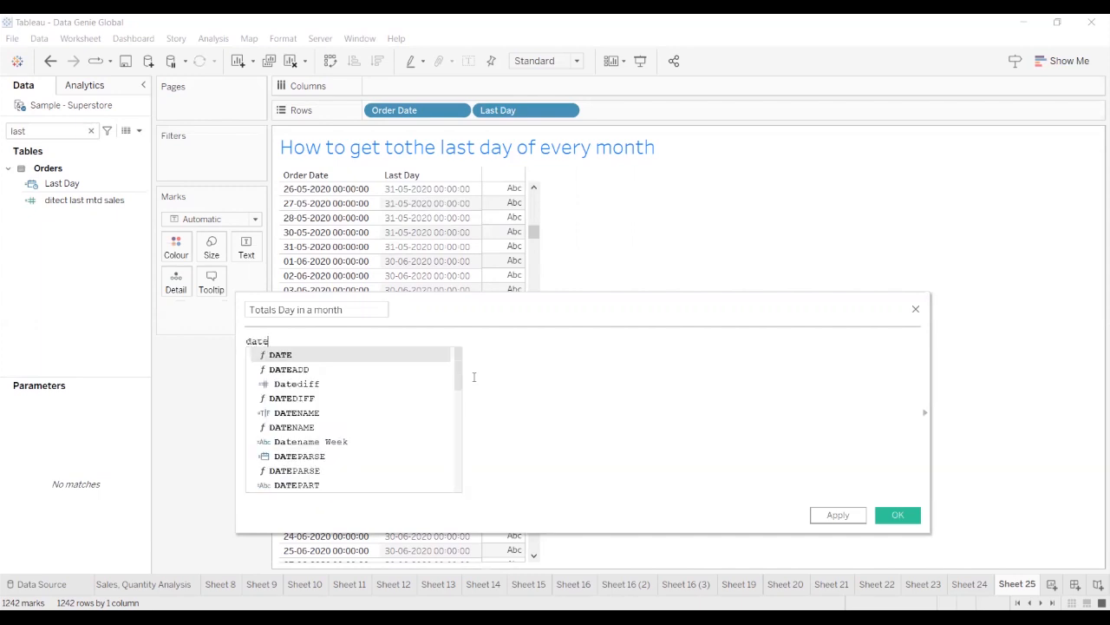
{"action": "type", "text": "truc"}
{"action": "key", "text": "BackSpace"}
{"action": "key", "text": "Return"}
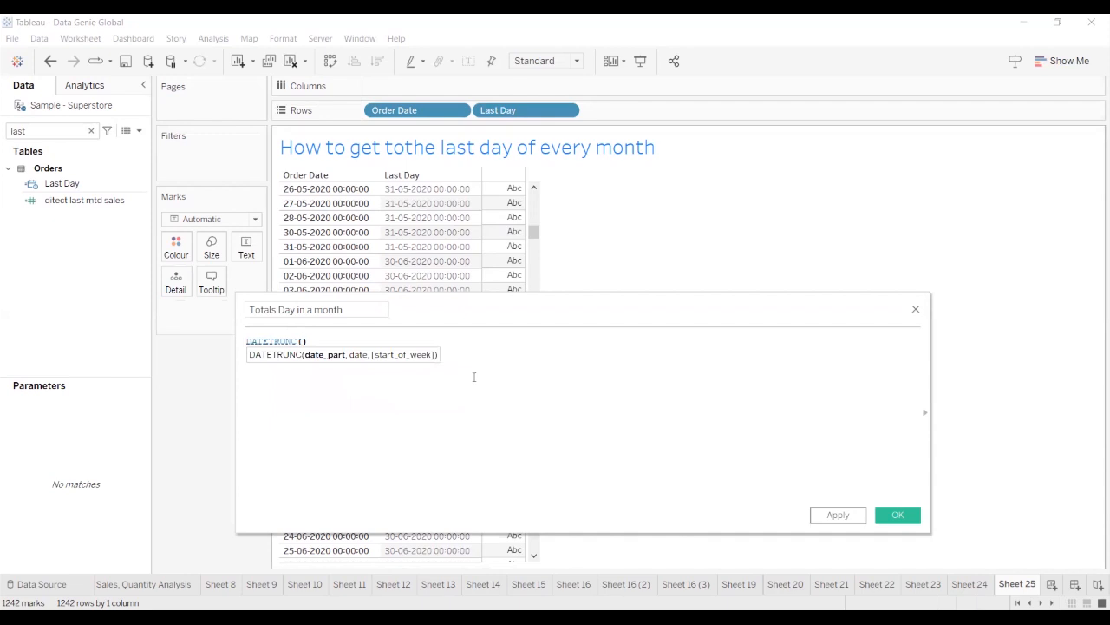
{"action": "type", "text": "'"}
{"action": "type", "text": "'"}
{"action": "type", "text": "month"}
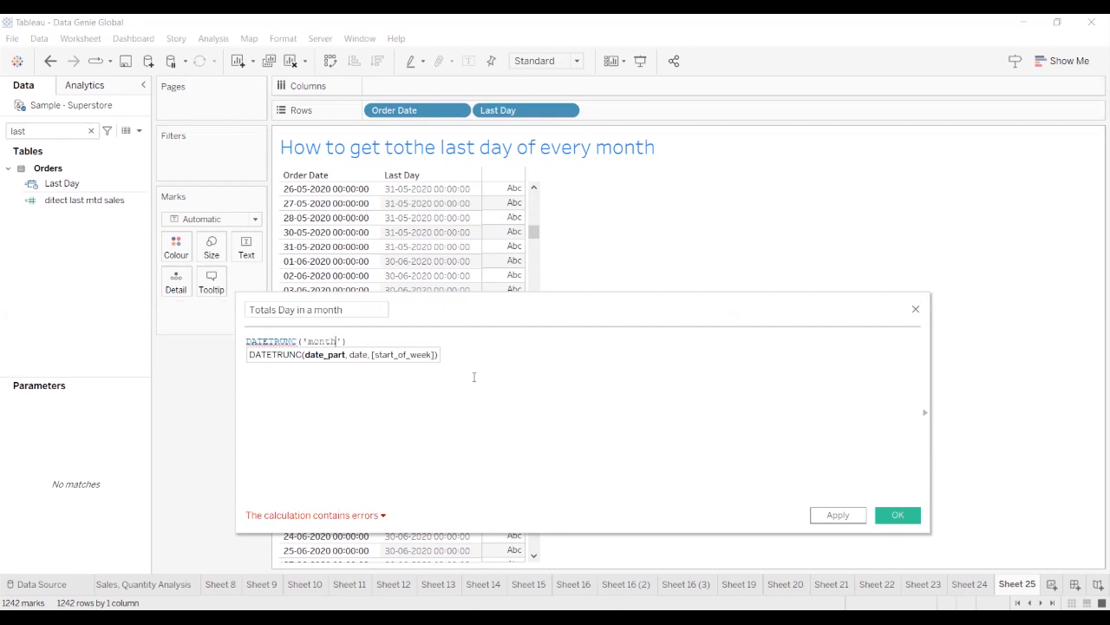
{"action": "type", "text": ","}
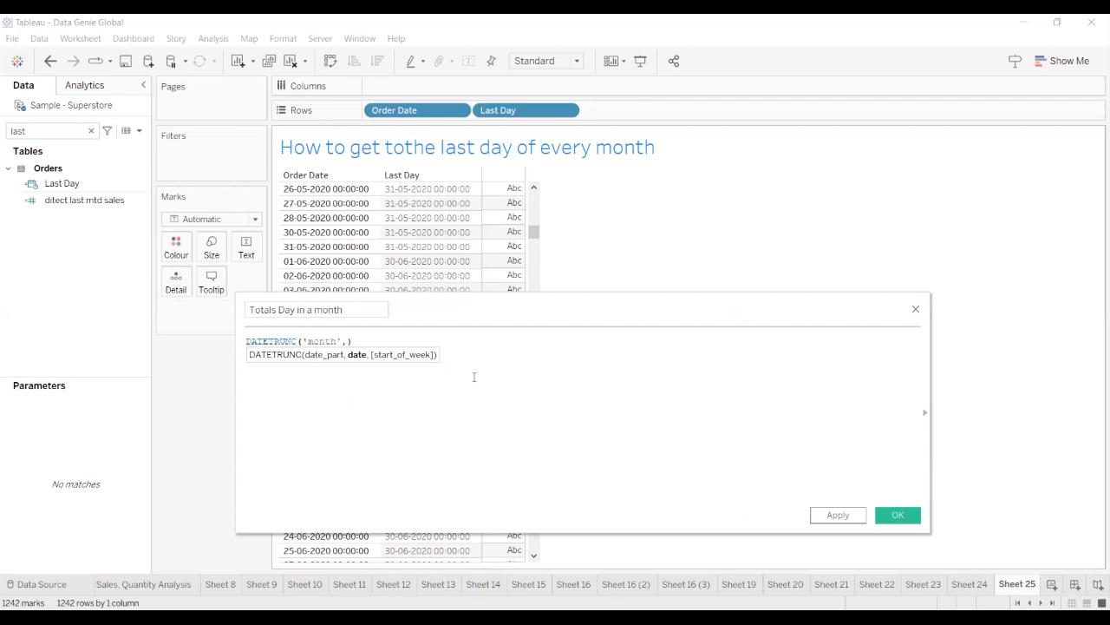
{"action": "type", "text": "or"}
{"action": "double_click", "coordinate": [474, 375]}
{"action": "type", "text": ")"}
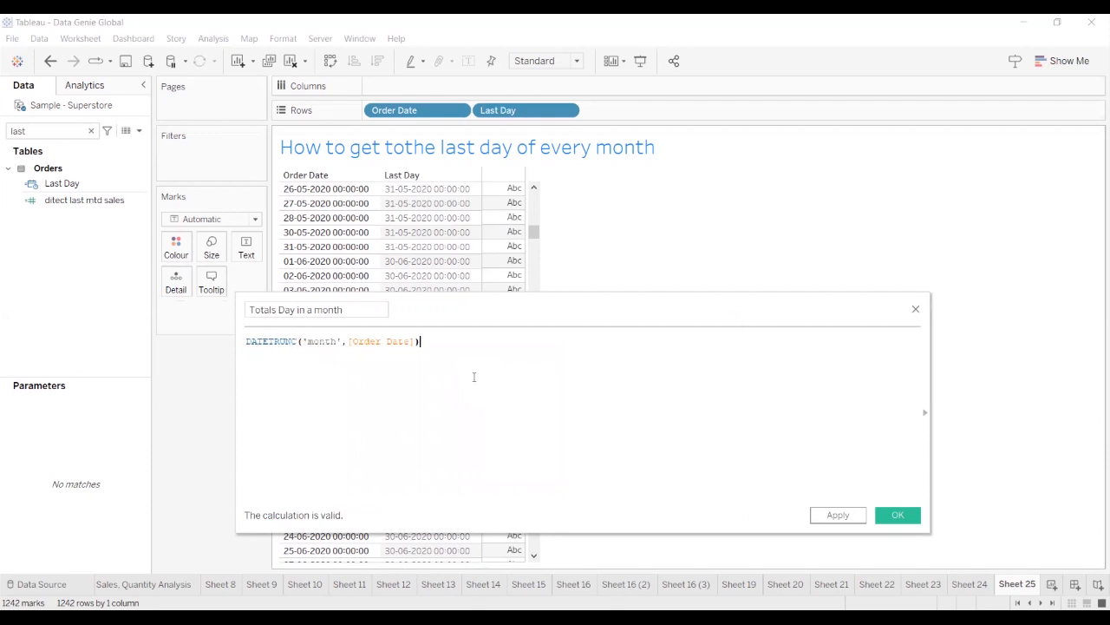
Subtract the copied Last Day expression from the DATETRUNC term, parenthesize it and the whole formula, and apply the calculation
{"action": "type", "text": "-"}
{"action": "key", "text": "ctrl+v"}
{"action": "key", "text": "ctrl+a"}
{"action": "scroll", "coordinate": [472, 431], "scroll_direction": "up", "scroll_amount": 2}
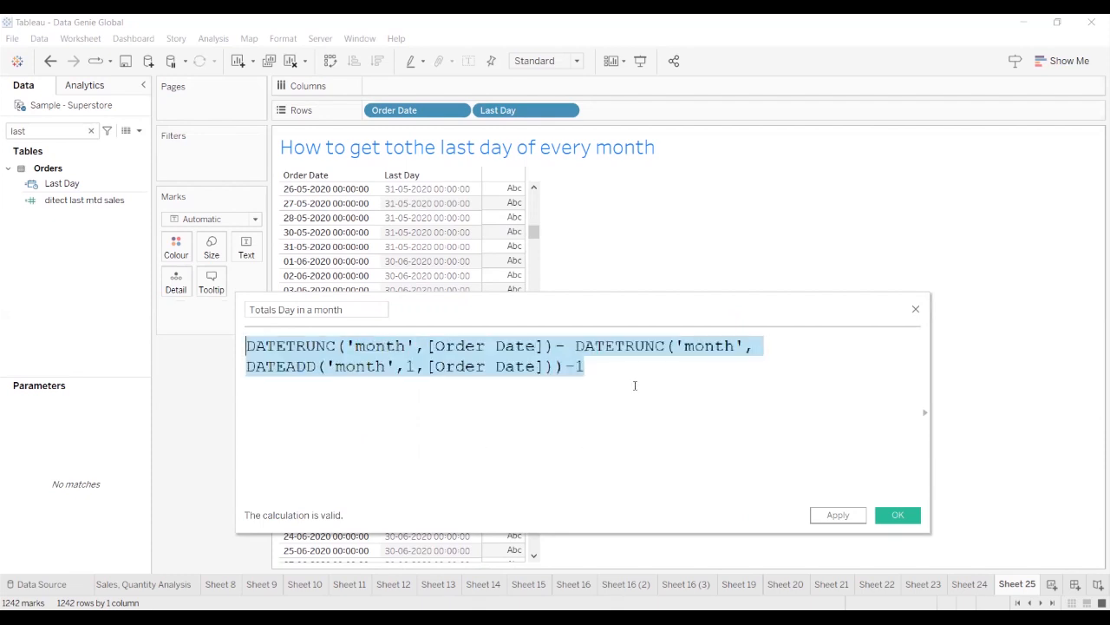
{"action": "left_click", "coordinate": [572, 344]}
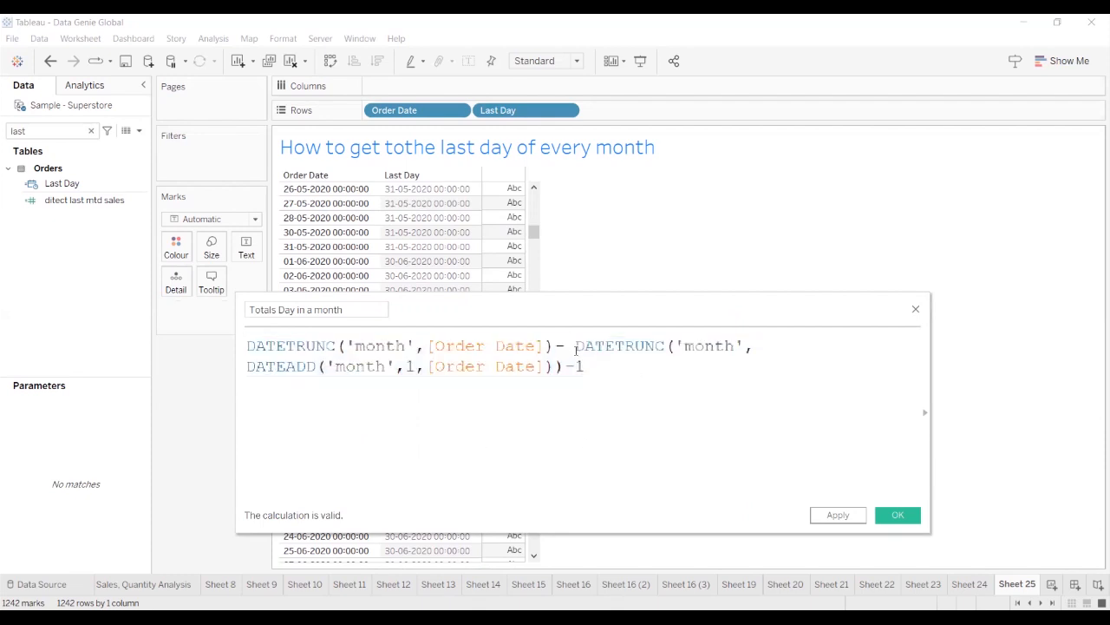
{"action": "type", "text": "("}
{"action": "left_click", "coordinate": [629, 368]}
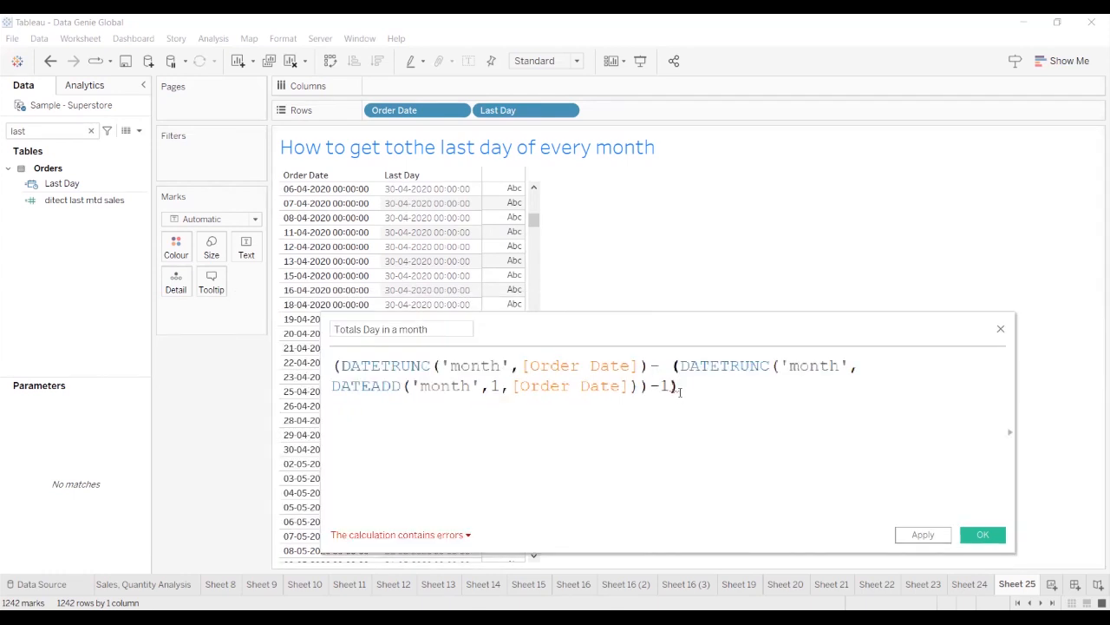
{"action": "type", "text": ")"}
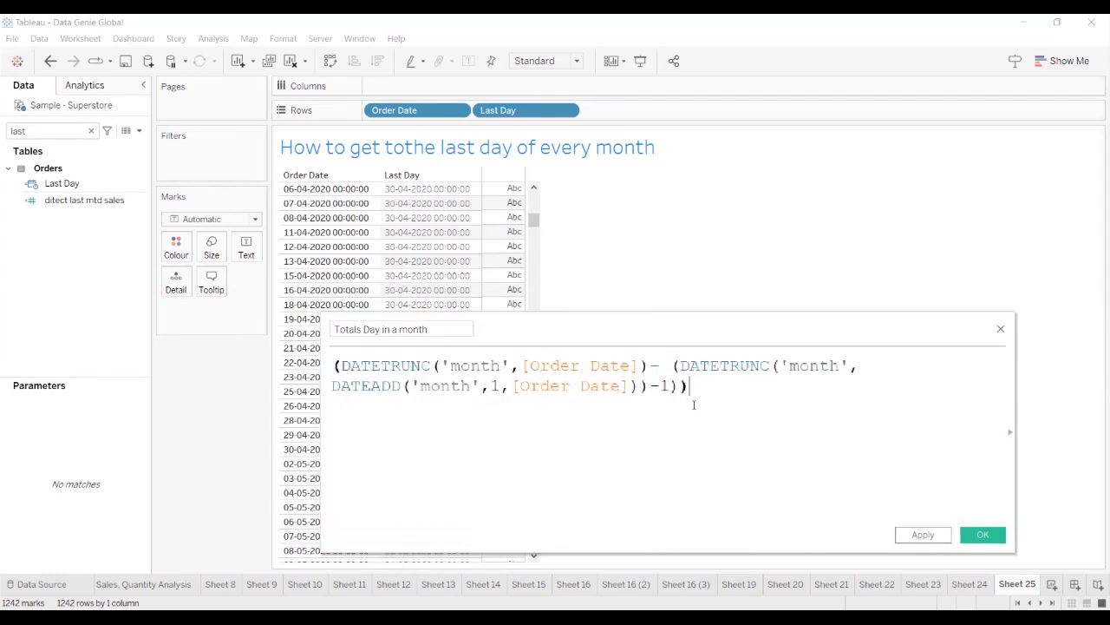
{"action": "left_click", "coordinate": [934, 536]}
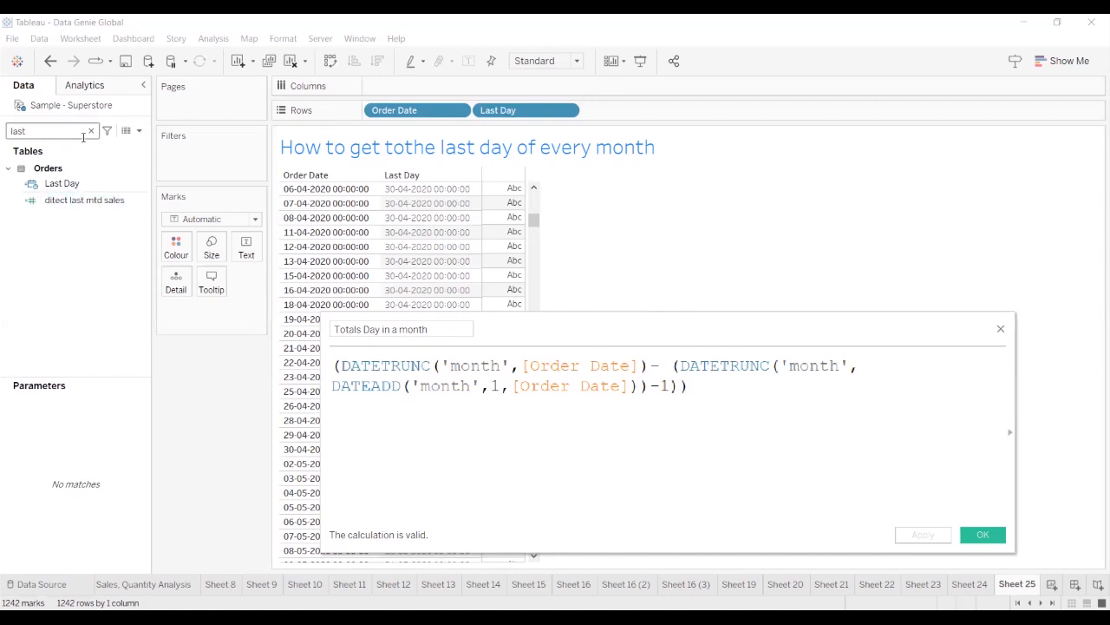
Search the data fields for "tot" and remove Last Day from Rows
{"action": "left_click", "coordinate": [89, 132]}
{"action": "type", "text": "tot"}
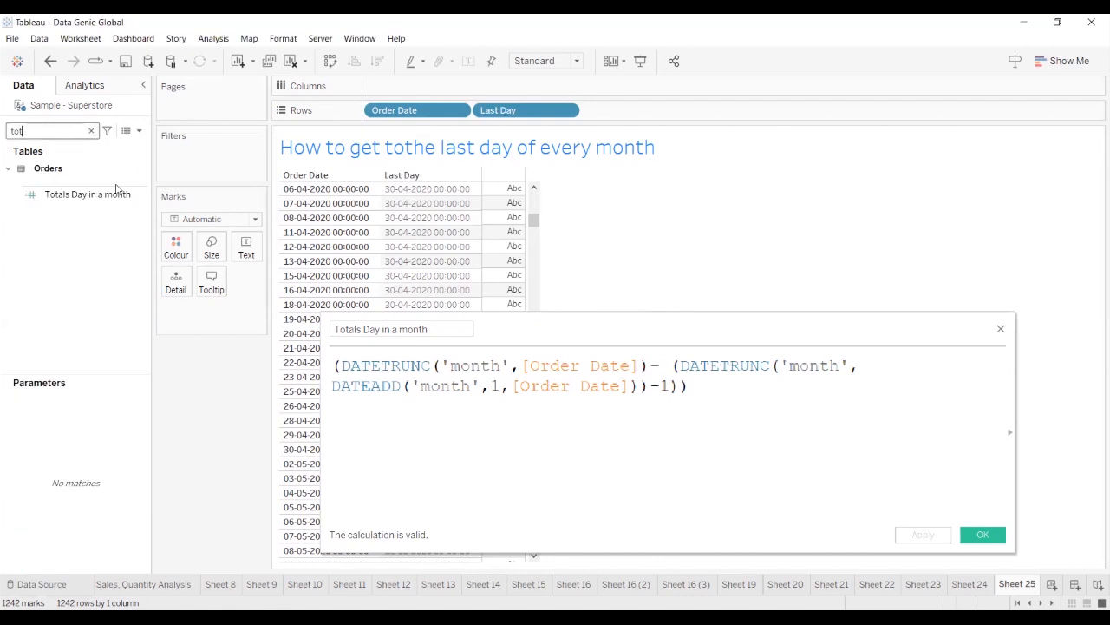
{"action": "left_click_drag", "start_coordinate": [476, 111], "coordinate": [148, 389]}
Change Order Date on Rows to the month-with-year date level and make it discrete
{"action": "left_click", "coordinate": [459, 110]}
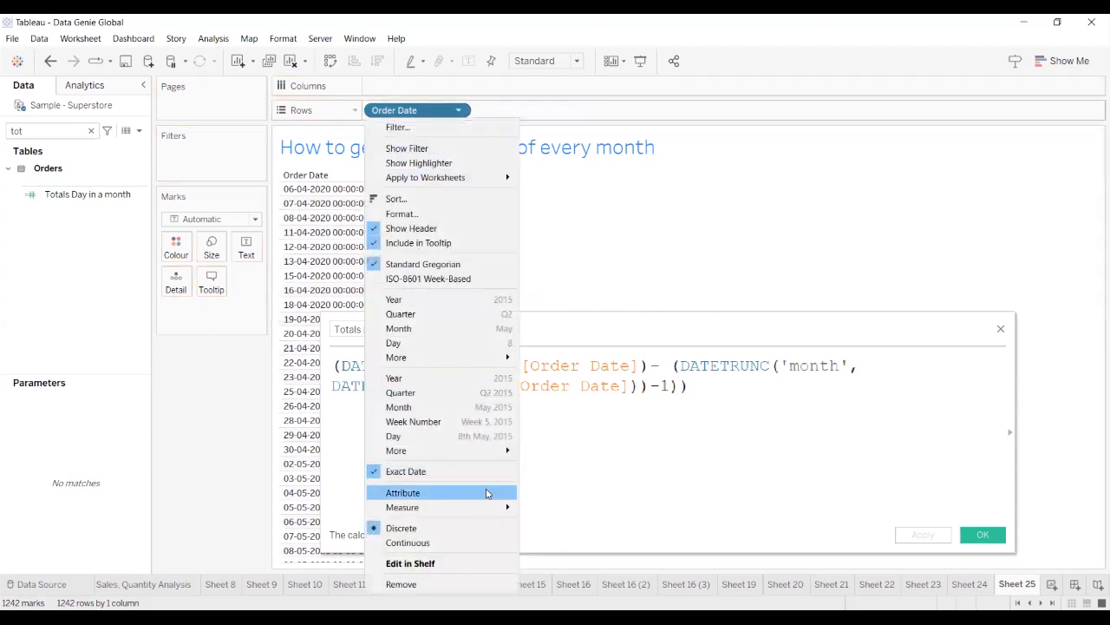
{"action": "left_click", "coordinate": [464, 407]}
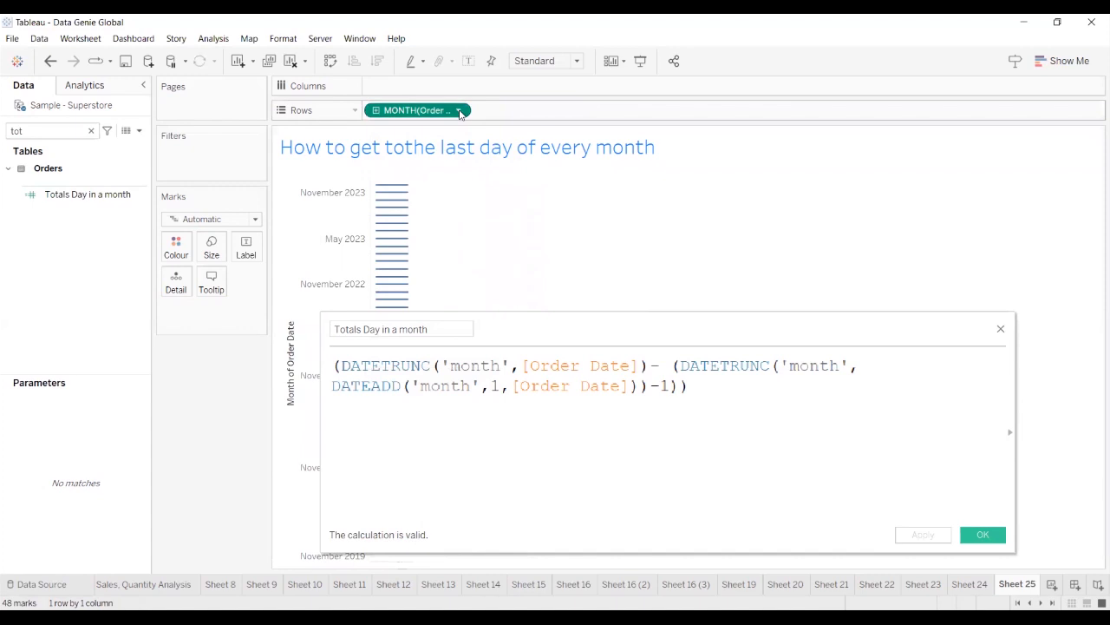
{"action": "left_click", "coordinate": [459, 111]}
{"action": "left_click", "coordinate": [434, 535]}
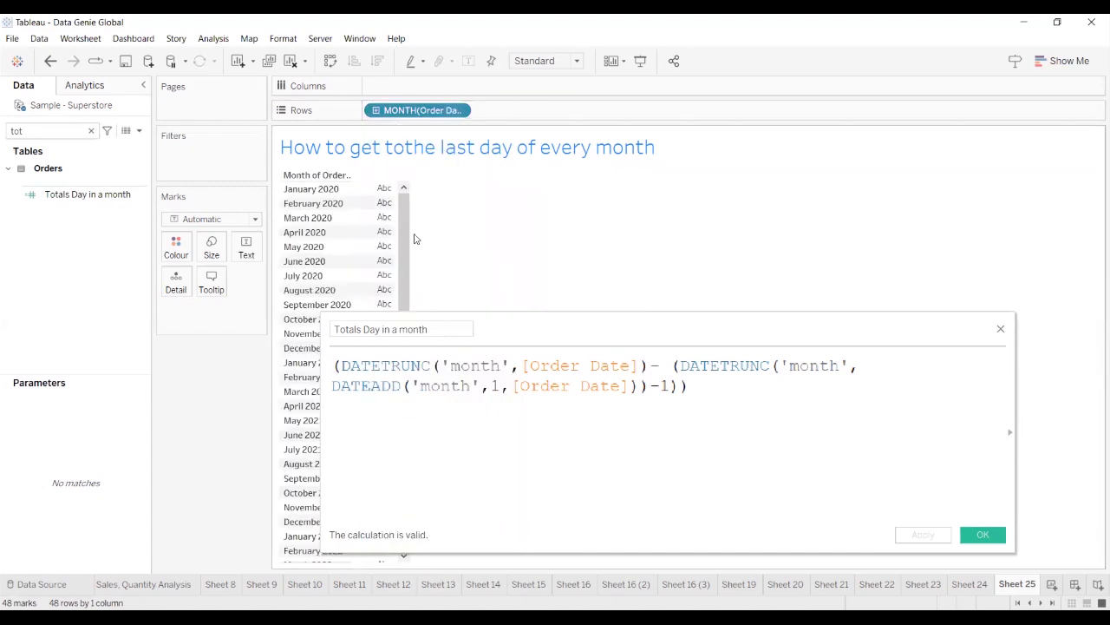
Add Totals Day in a month to Rows after the month as a sum and make it discrete
{"action": "left_click", "coordinate": [146, 194]}
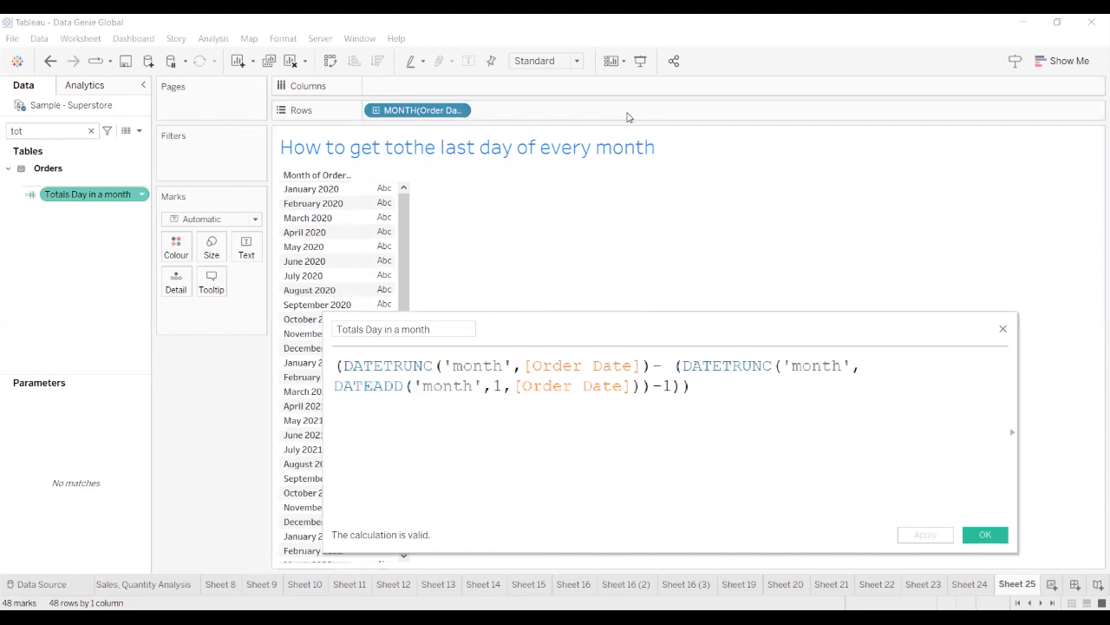
{"action": "left_click_drag", "start_coordinate": [628, 117], "coordinate": [624, 114]}
{"action": "left_click", "coordinate": [566, 110]}
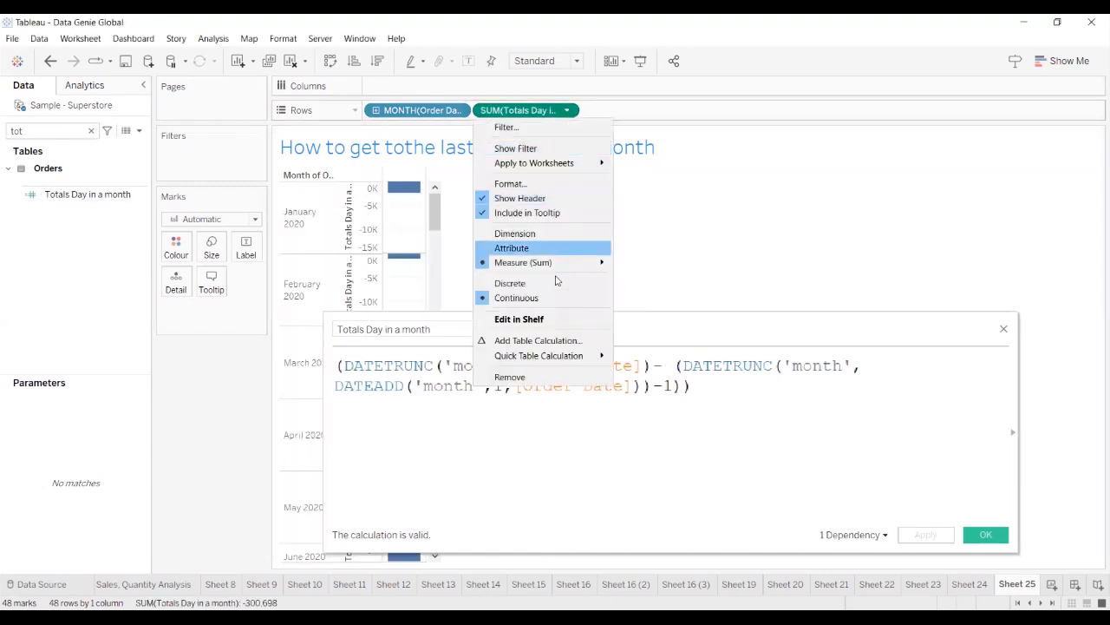
{"action": "left_click", "coordinate": [548, 283]}
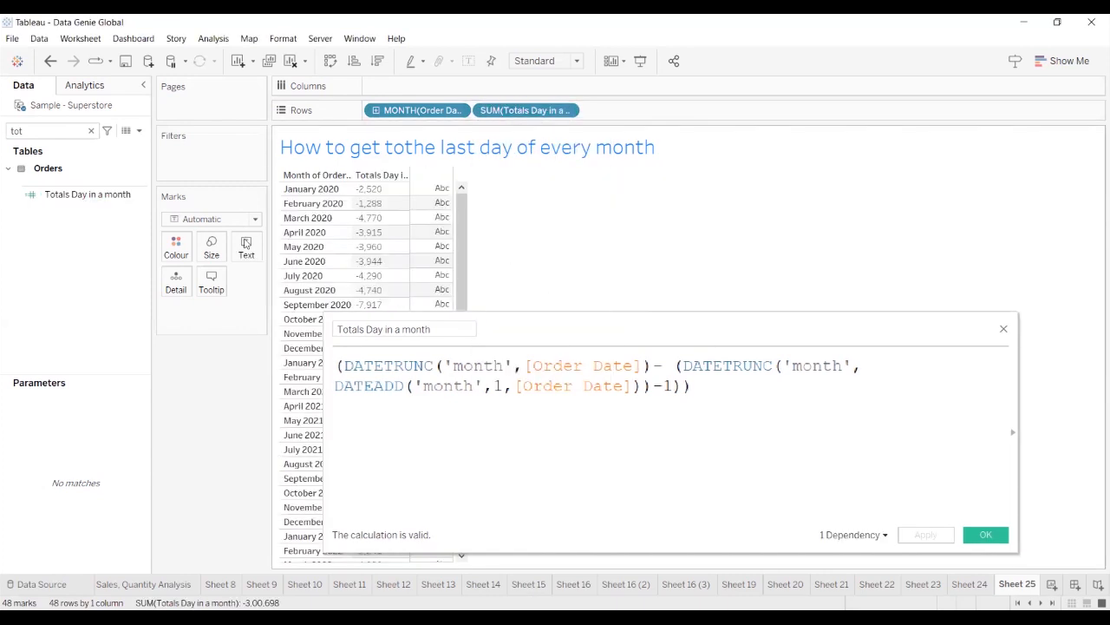
Convert Totals Day in a month to a dimension and replace its summed version on Rows with it
{"action": "right_click", "coordinate": [85, 196]}
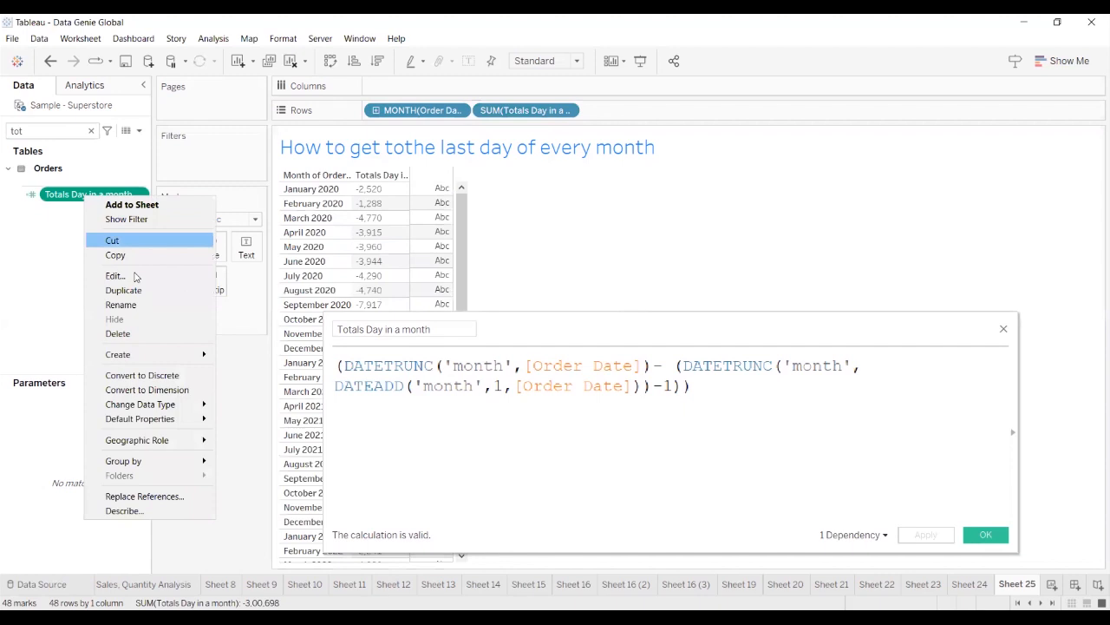
{"action": "left_click", "coordinate": [158, 391]}
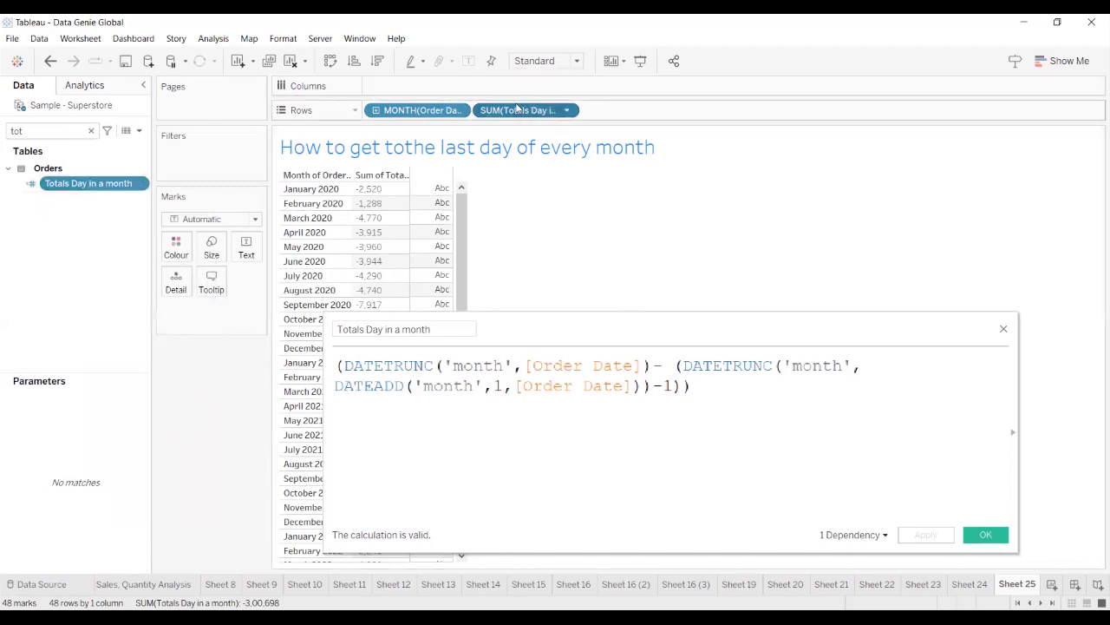
{"action": "left_click_drag", "start_coordinate": [132, 327], "coordinate": [562, 115]}
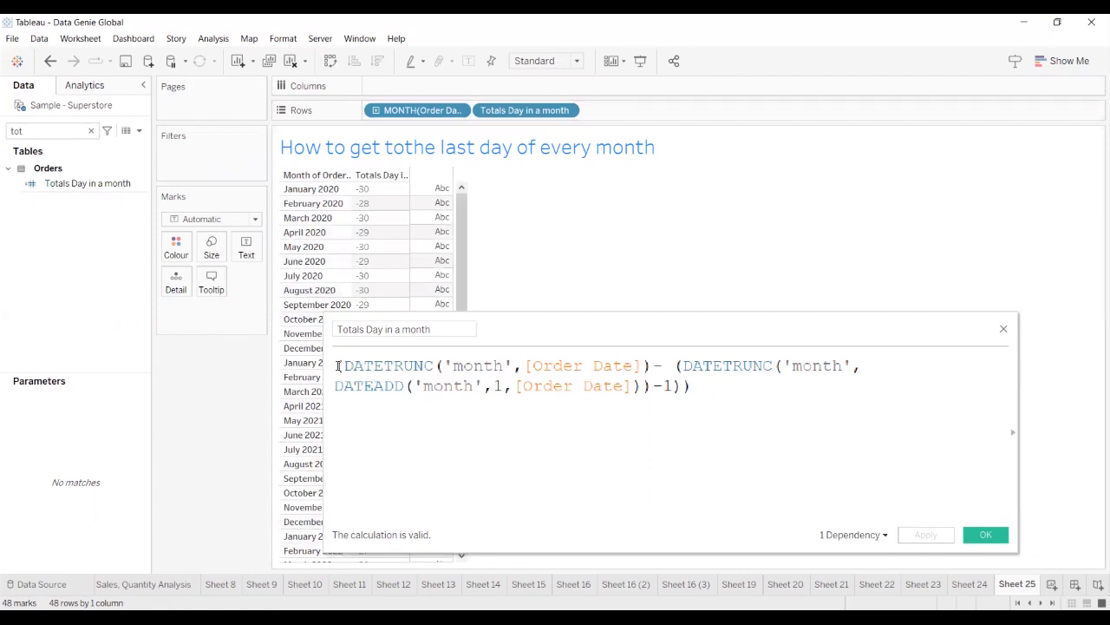
Wrap the Totals Day in a month formula in the ABS function and apply the change
{"action": "left_click", "coordinate": [338, 365]}
{"action": "type", "text": "("}
{"action": "type", "text": "bs"}
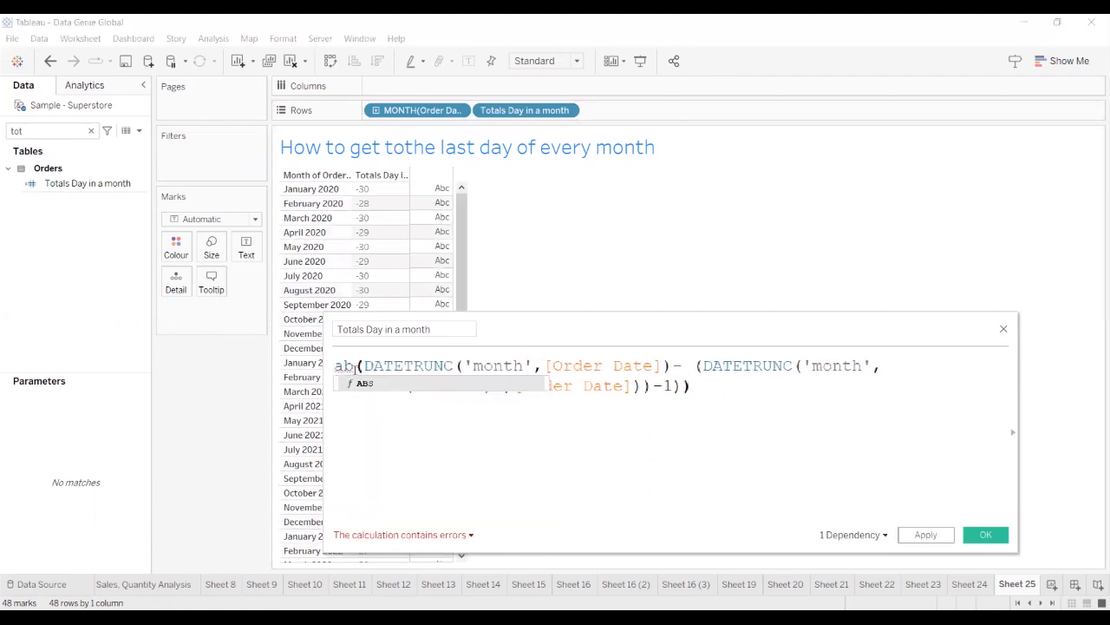
{"action": "key", "text": "Return"}
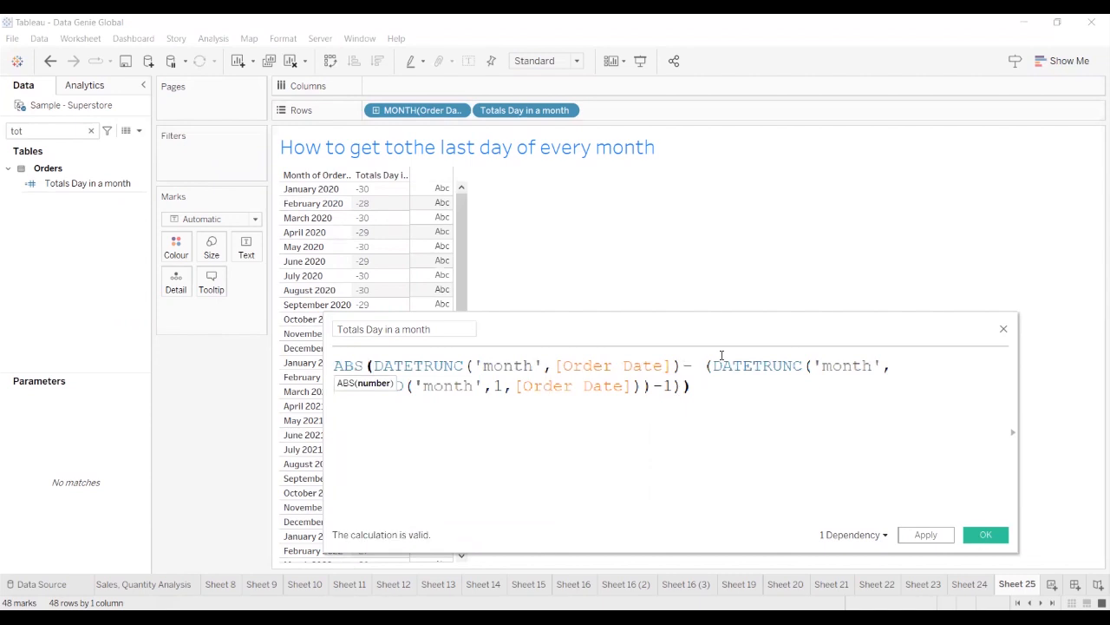
{"action": "left_click_drag", "start_coordinate": [705, 357], "coordinate": [716, 408]}
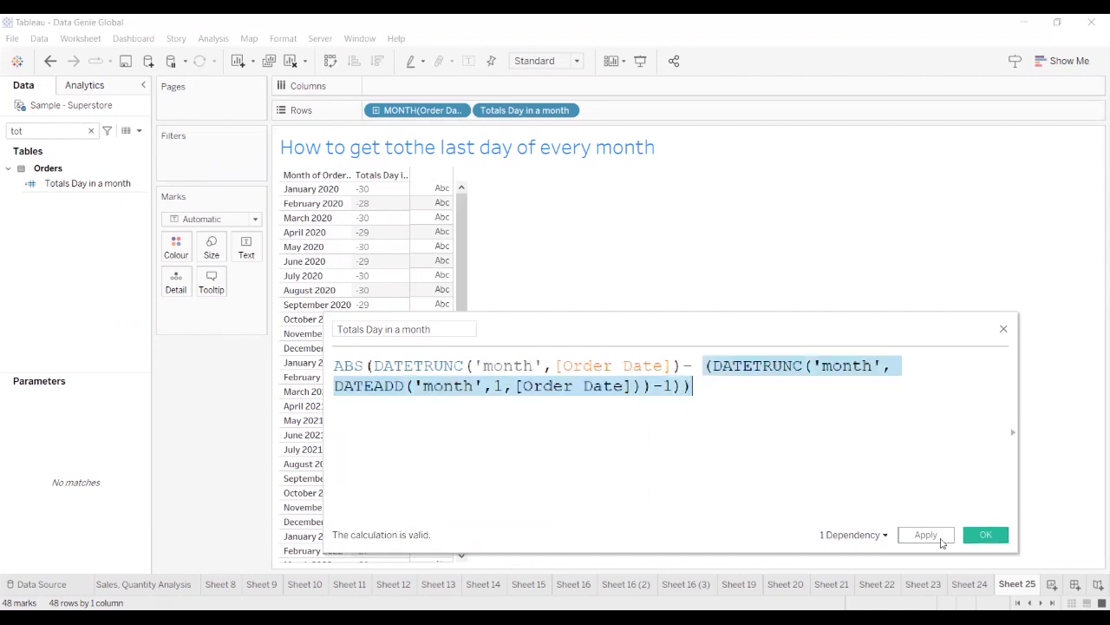
{"action": "left_click", "coordinate": [941, 537]}
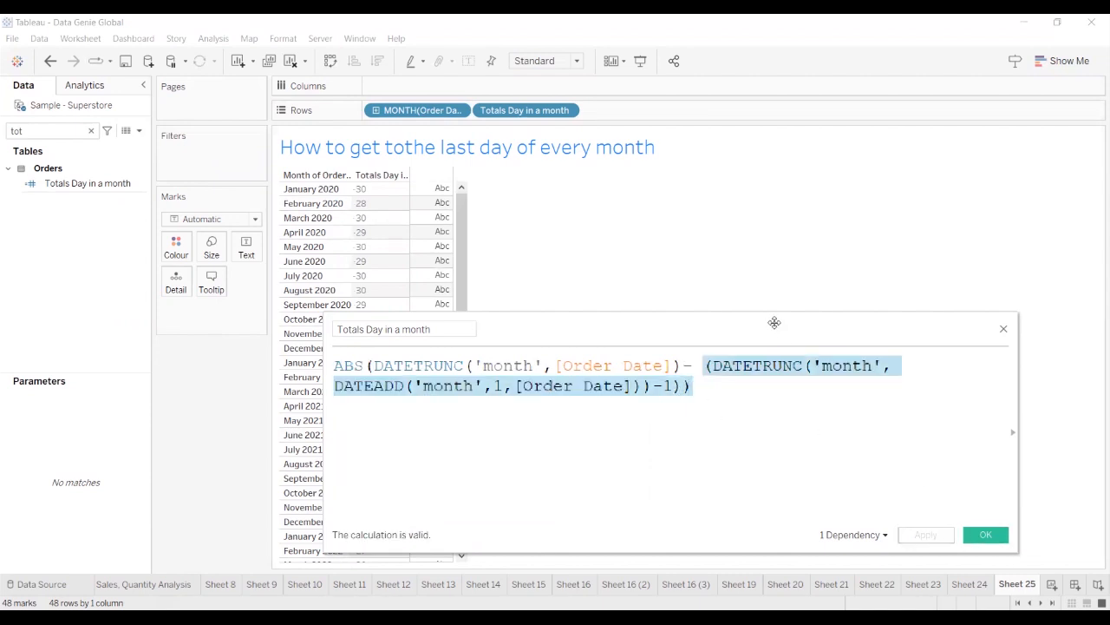
{"action": "left_click_drag", "start_coordinate": [776, 318], "coordinate": [993, 237]}
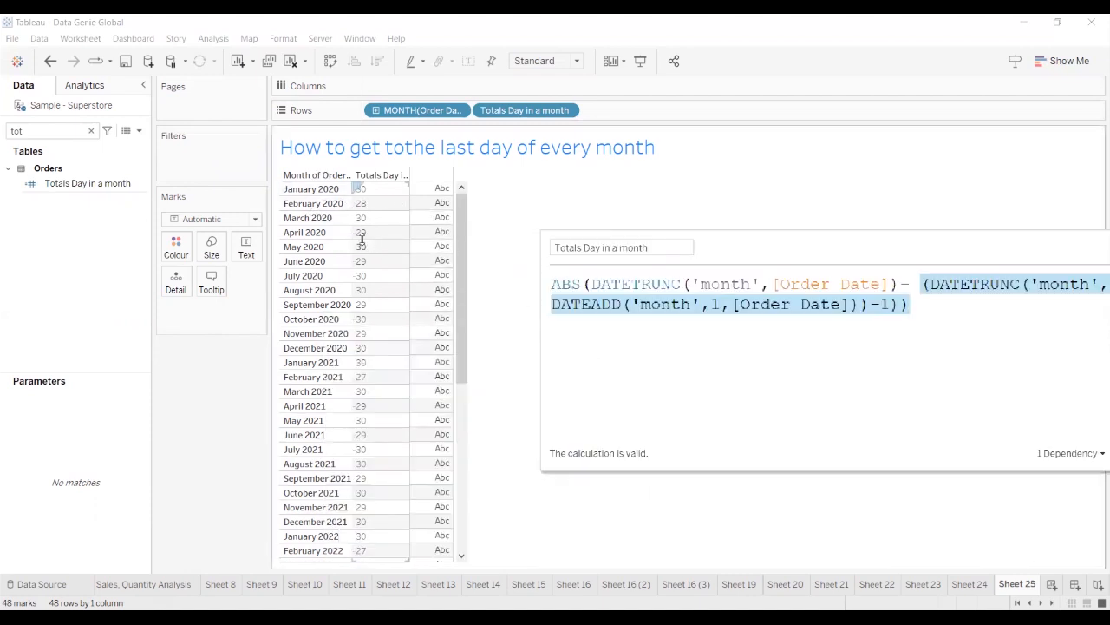
{"action": "scroll", "coordinate": [365, 312], "scroll_direction": "down", "scroll_amount": 7}
{"action": "scroll", "coordinate": [366, 351], "scroll_direction": "up", "scroll_amount": 7}
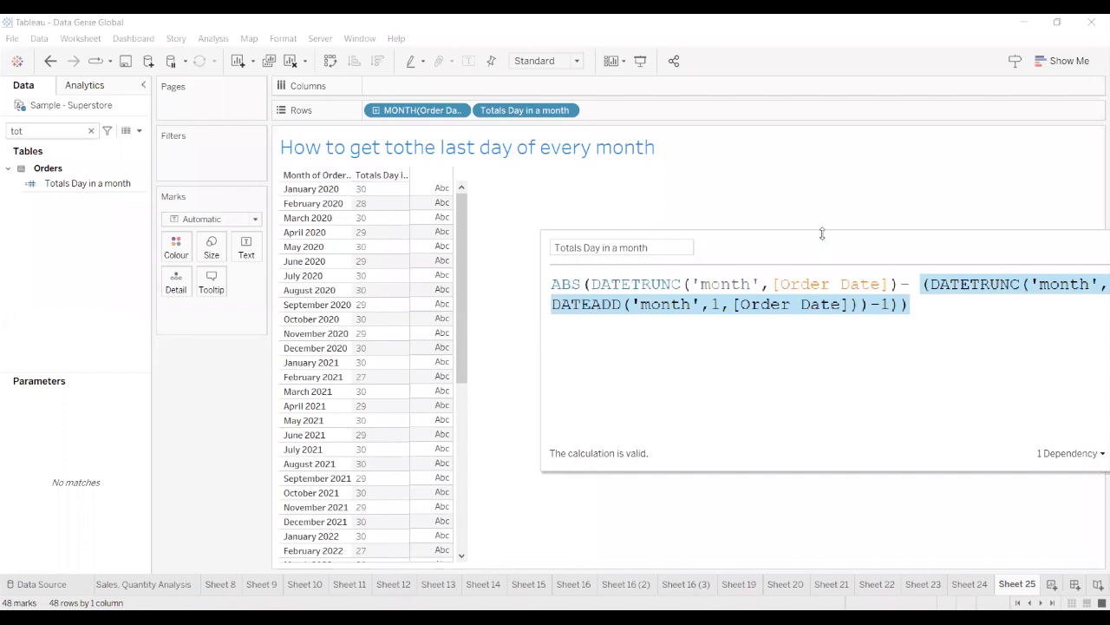
{"action": "left_click_drag", "start_coordinate": [822, 234], "coordinate": [712, 243]}
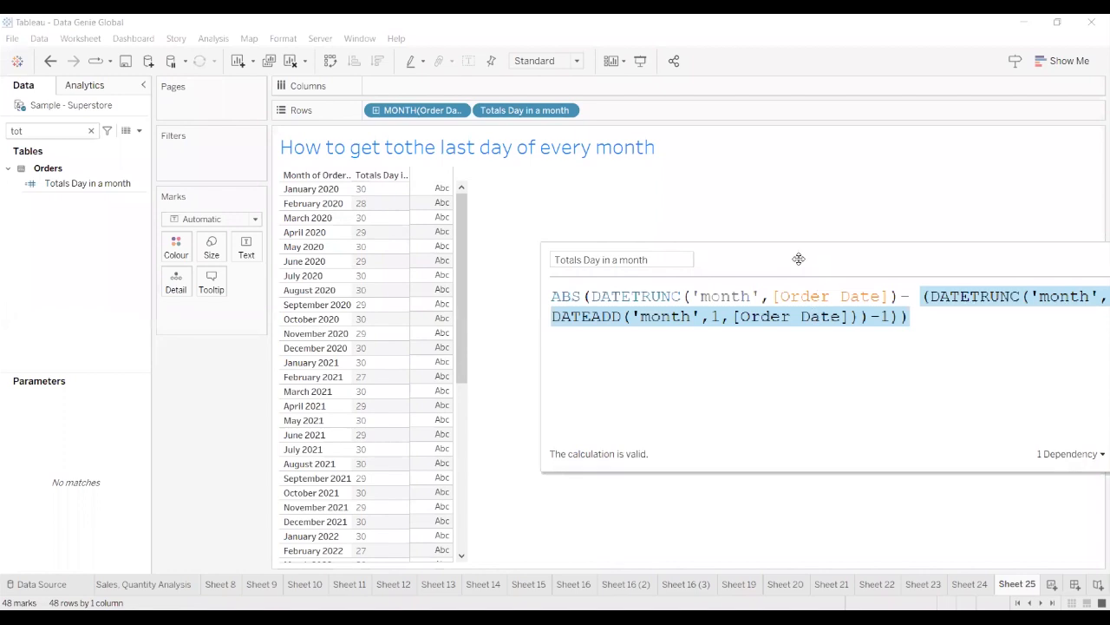
{"action": "left_click_drag", "start_coordinate": [799, 259], "coordinate": [630, 258]}
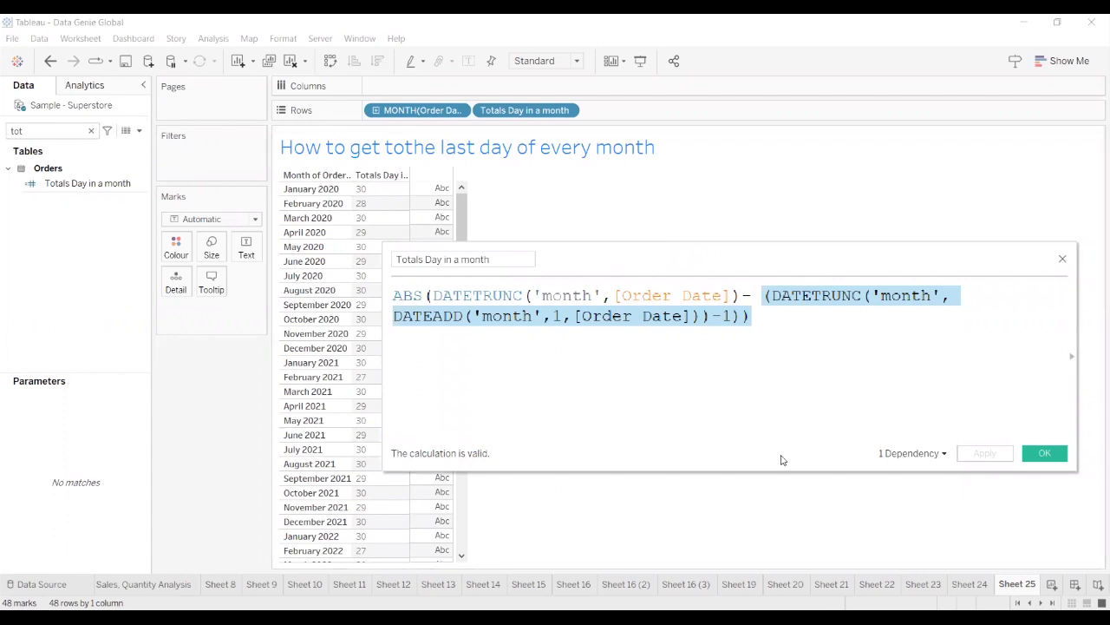
{"action": "left_click", "coordinate": [779, 347]}
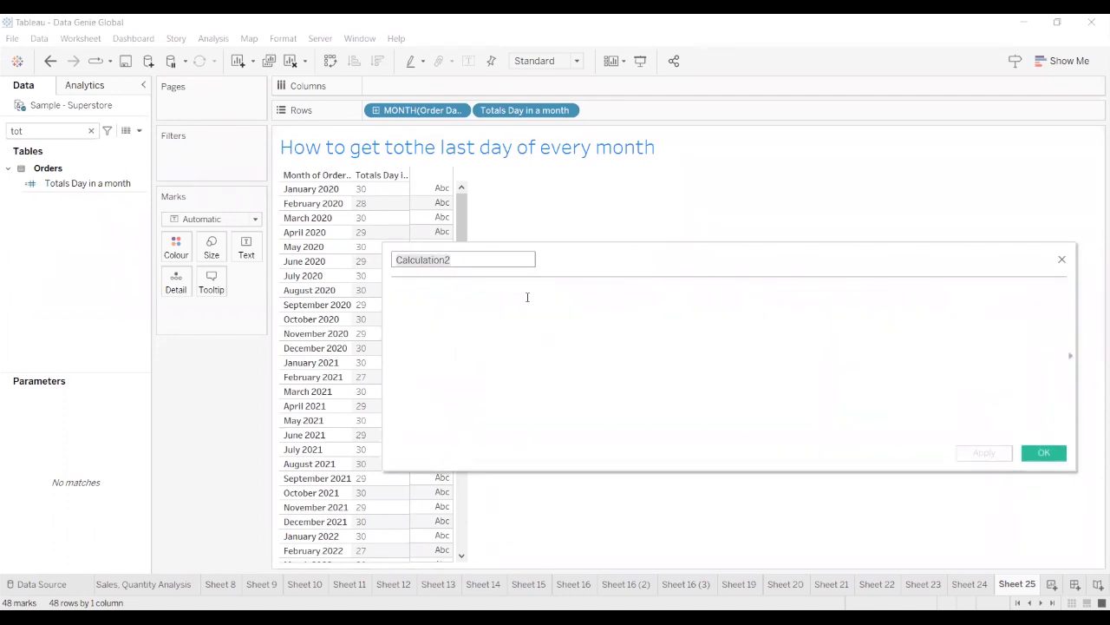
Create a calculated field named ISDATE with the formula ISDATE([Order Date (copy)])
{"action": "type", "text": "IS"}
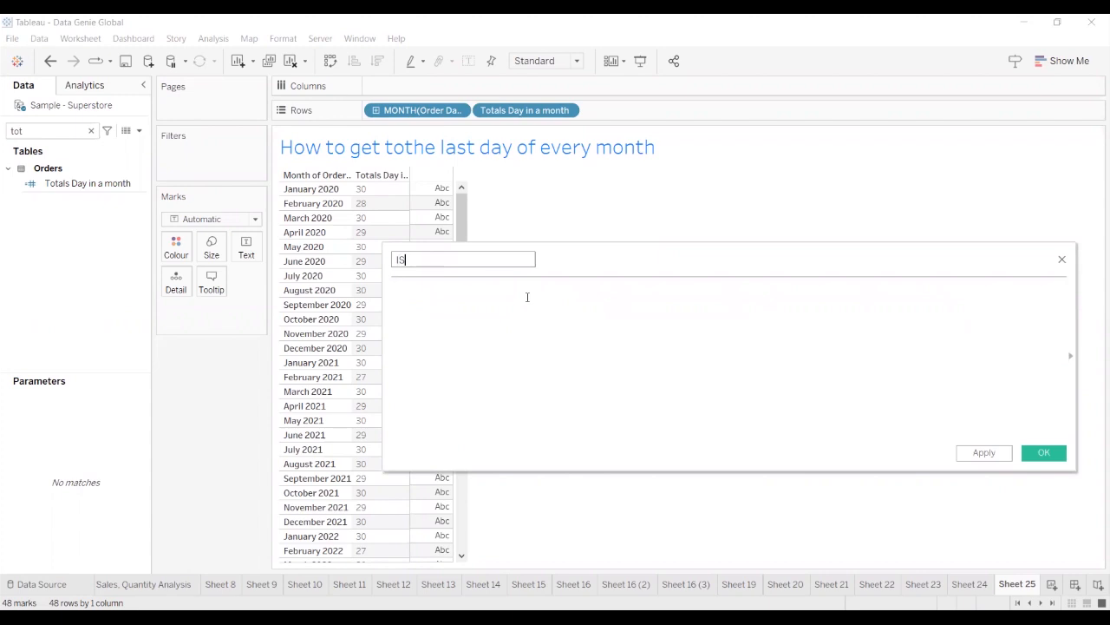
{"action": "type", "text": "DATE"}
{"action": "left_click_drag", "start_coordinate": [617, 253], "coordinate": [607, 247]}
{"action": "left_click", "coordinate": [587, 308]}
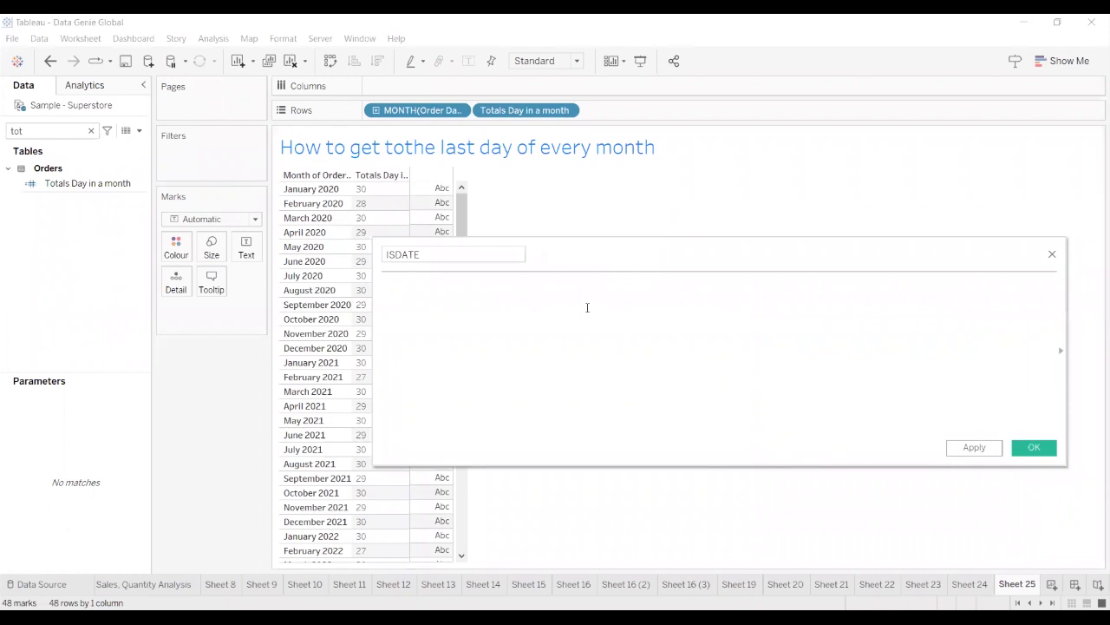
{"action": "type", "text": "is"}
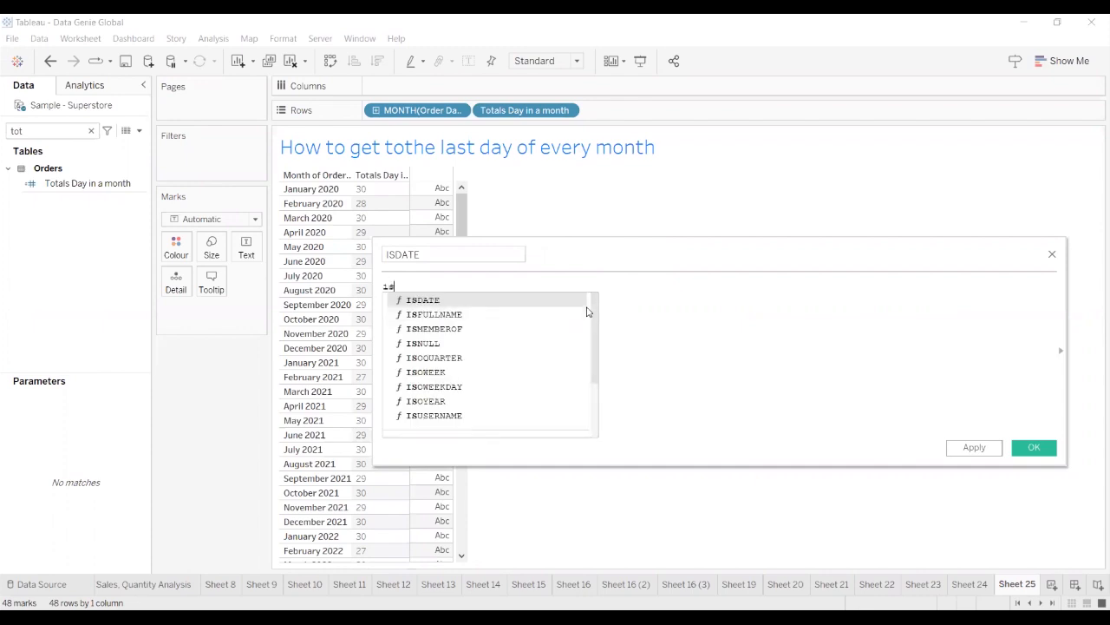
{"action": "key", "text": "Return"}
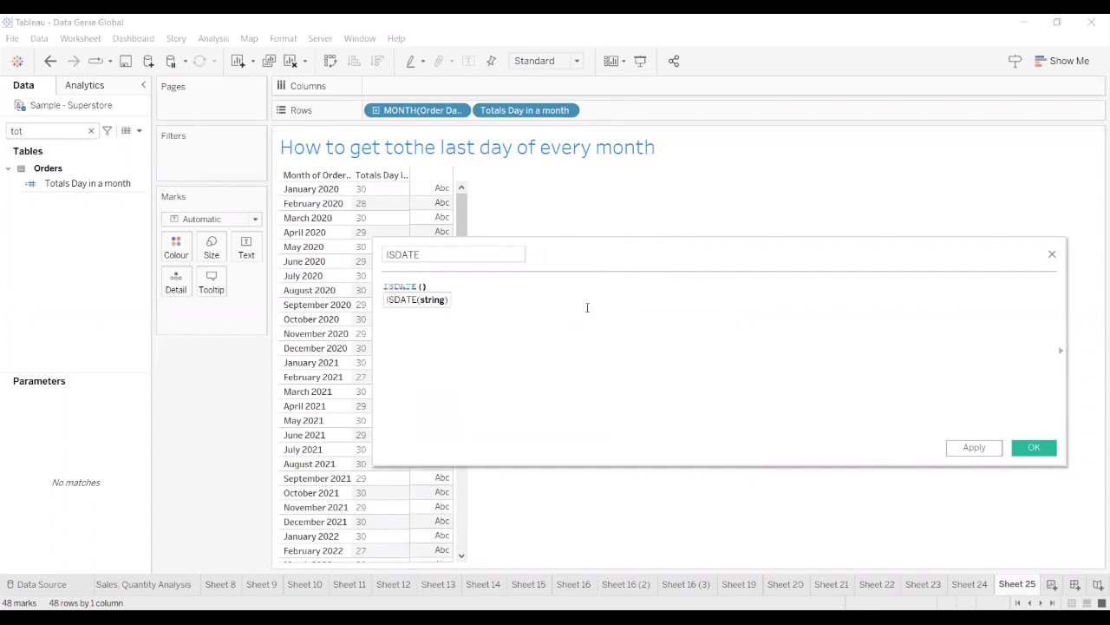
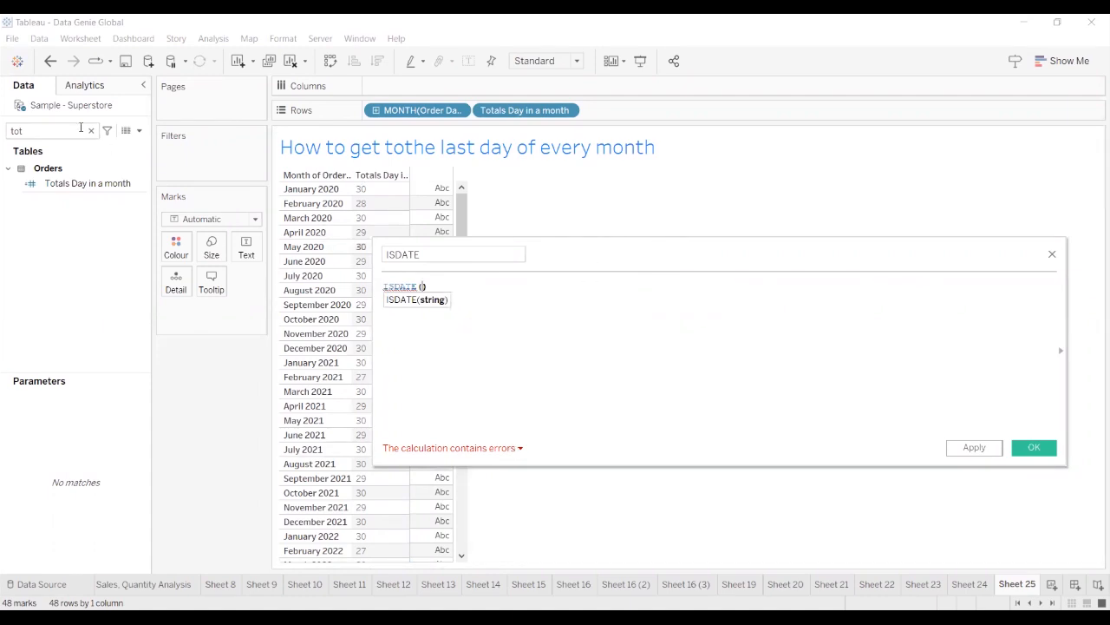
{"action": "left_click", "coordinate": [90, 131]}
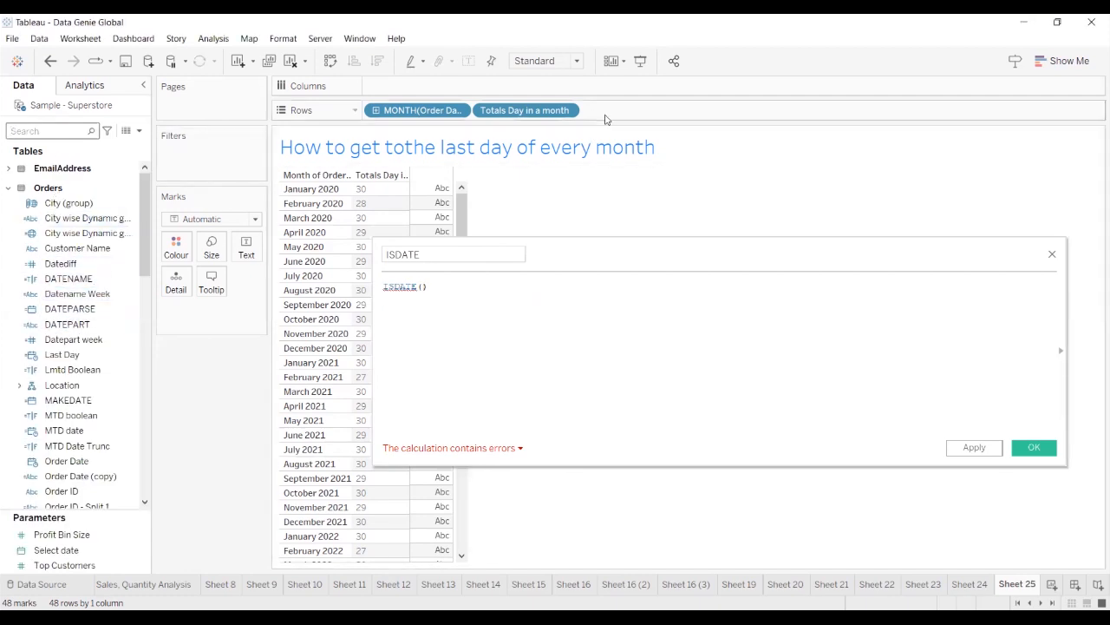
{"action": "left_click", "coordinate": [87, 478]}
{"action": "left_click_drag", "start_coordinate": [87, 480], "coordinate": [445, 318]}
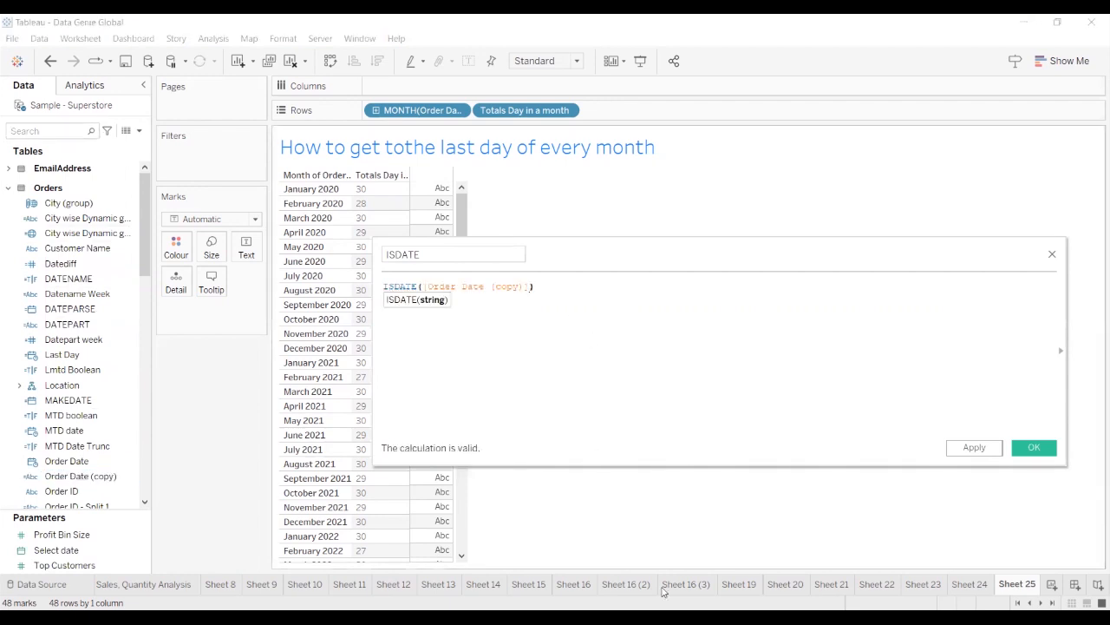
Add a new worksheet, search the data fields for "ord" and place Order Date (copy) on Rows
{"action": "left_click", "coordinate": [1052, 587]}
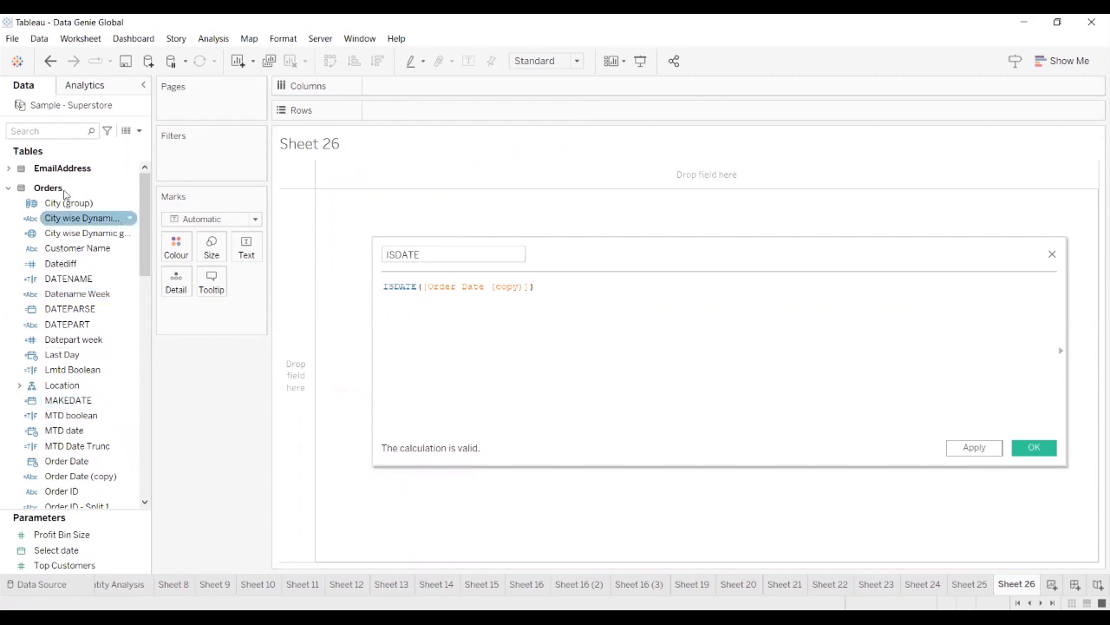
{"action": "left_click", "coordinate": [58, 131]}
{"action": "type", "text": "ord"}
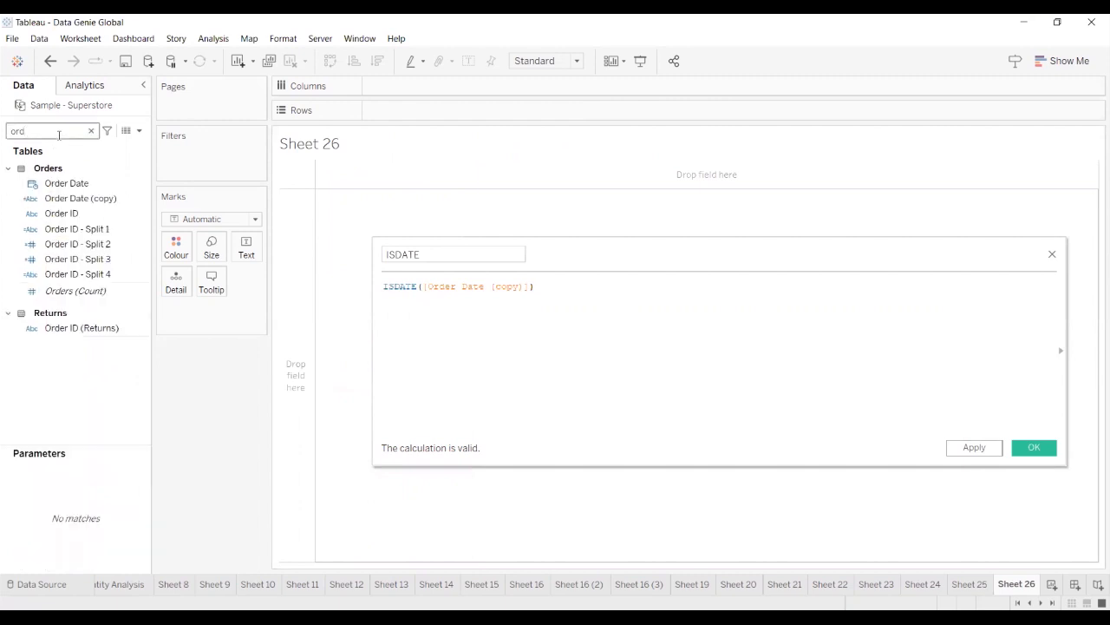
{"action": "left_click_drag", "start_coordinate": [95, 199], "coordinate": [514, 109]}
Apply the ISDATE calculation and add its formula to Rows after Order Date (copy)
{"action": "left_click", "coordinate": [972, 447]}
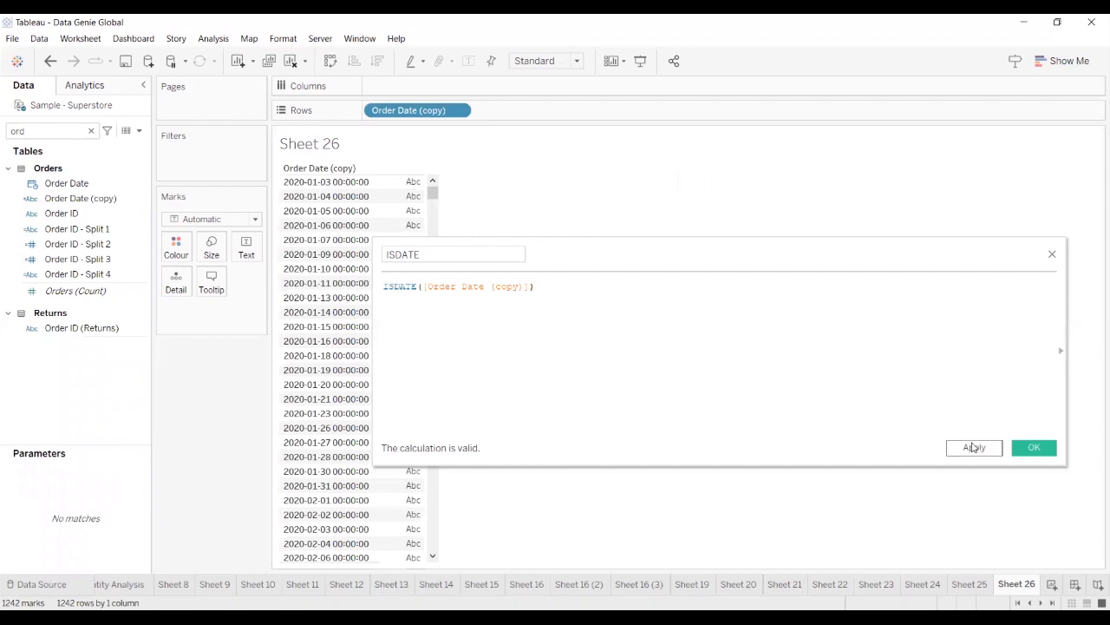
{"action": "left_click", "coordinate": [91, 130]}
{"action": "left_click_drag", "start_coordinate": [554, 284], "coordinate": [382, 286]}
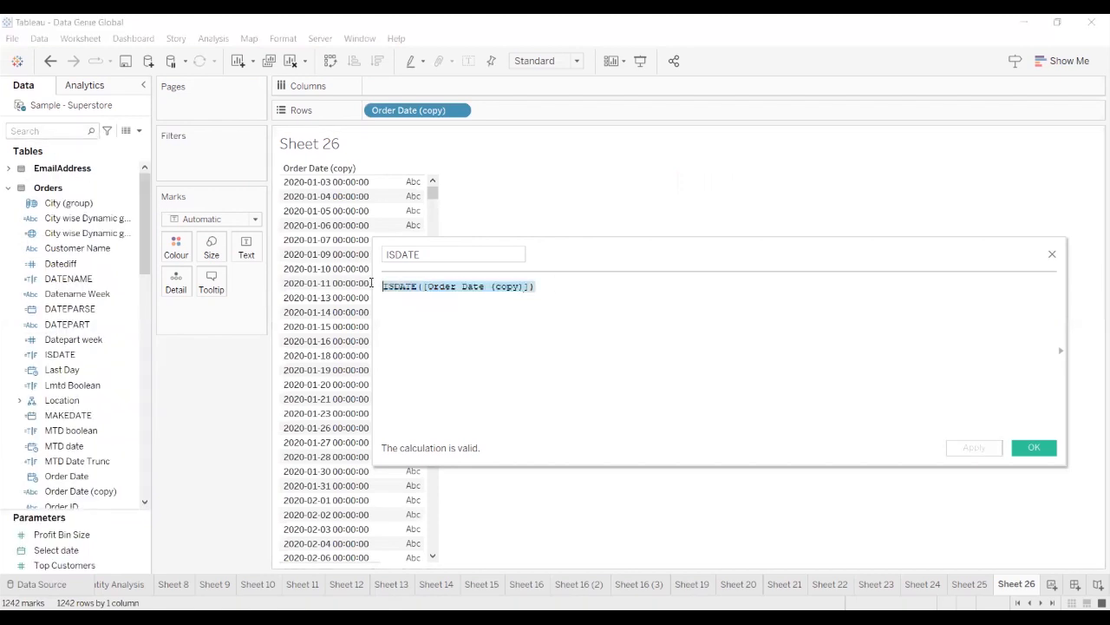
{"action": "left_click_drag", "start_coordinate": [533, 117], "coordinate": [560, 123]}
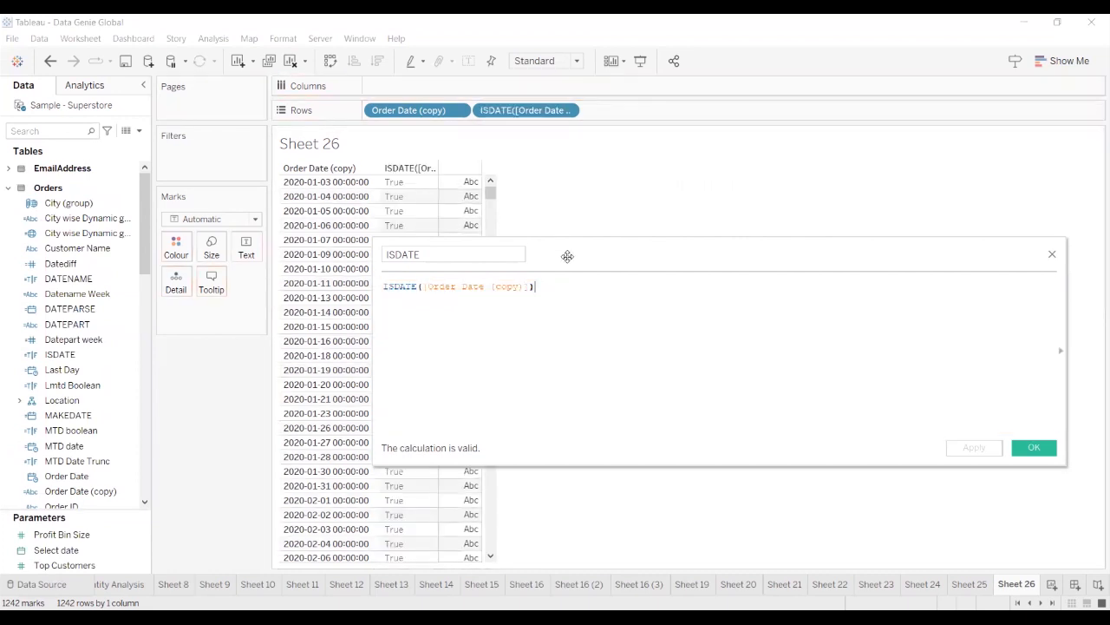
{"action": "left_click_drag", "start_coordinate": [490, 193], "coordinate": [507, 19]}
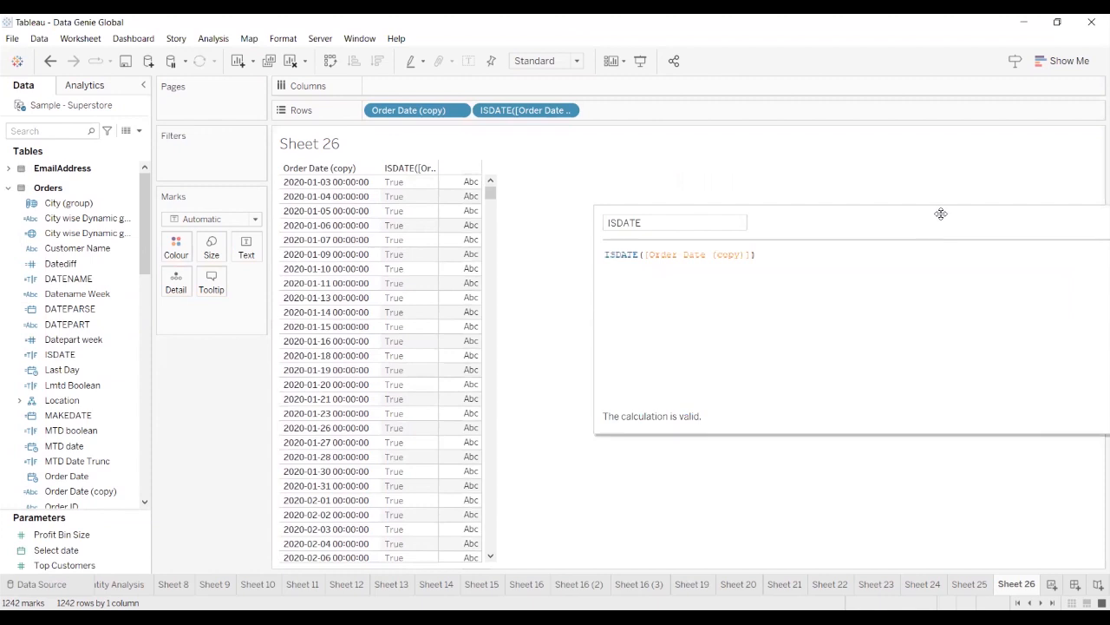
Show the calculation editor's function reference and examine the functions in the Date category
{"action": "left_click_drag", "start_coordinate": [941, 213], "coordinate": [471, 212]}
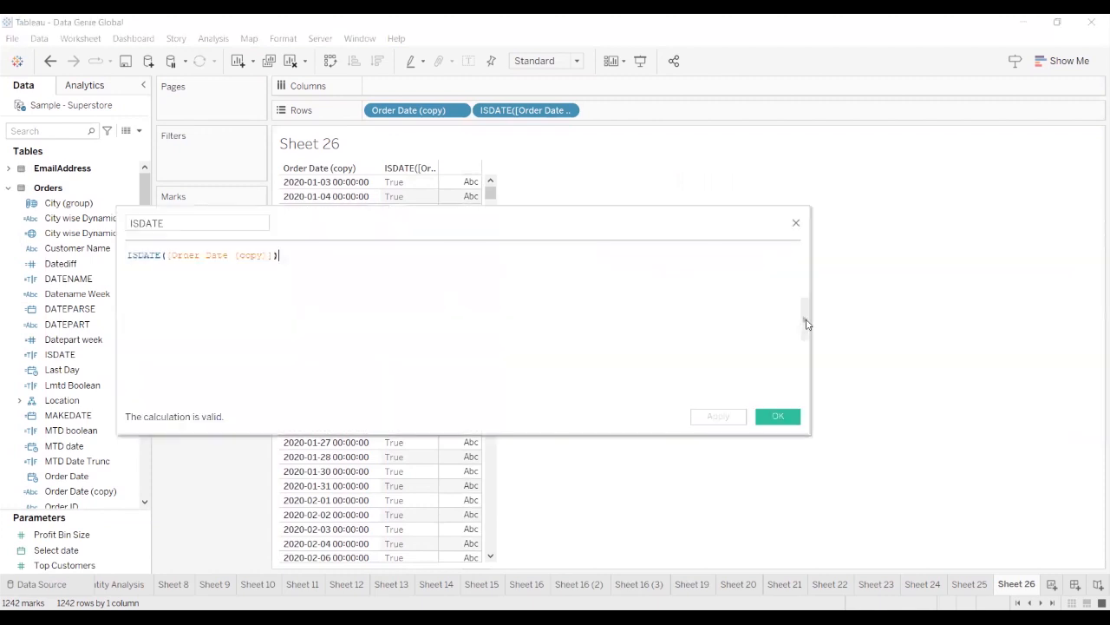
{"action": "left_click", "coordinate": [806, 321]}
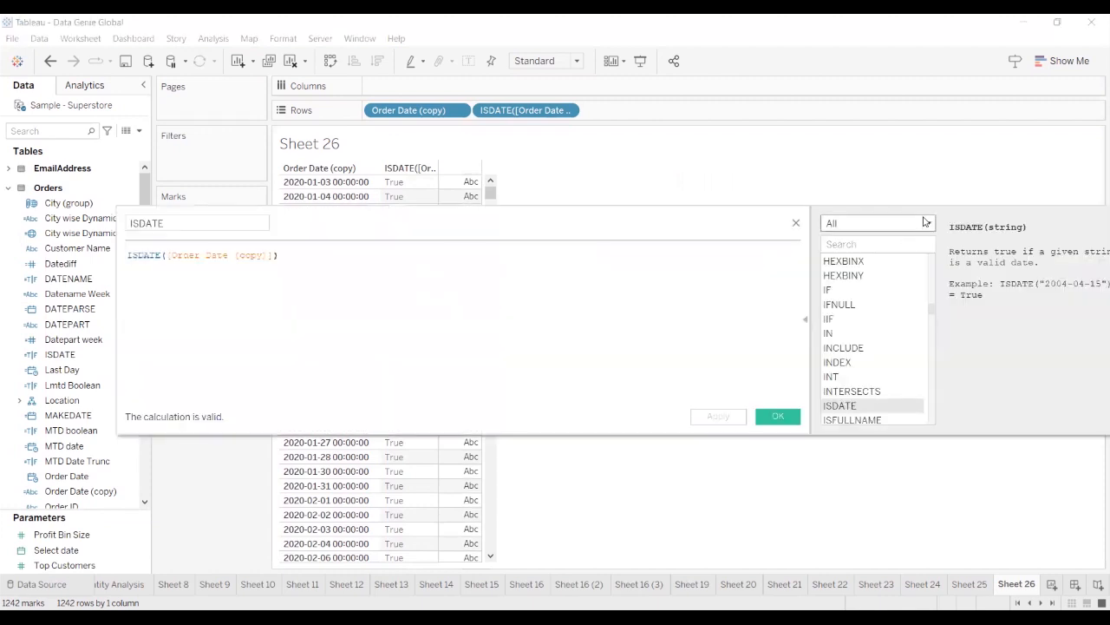
{"action": "left_click", "coordinate": [925, 223]}
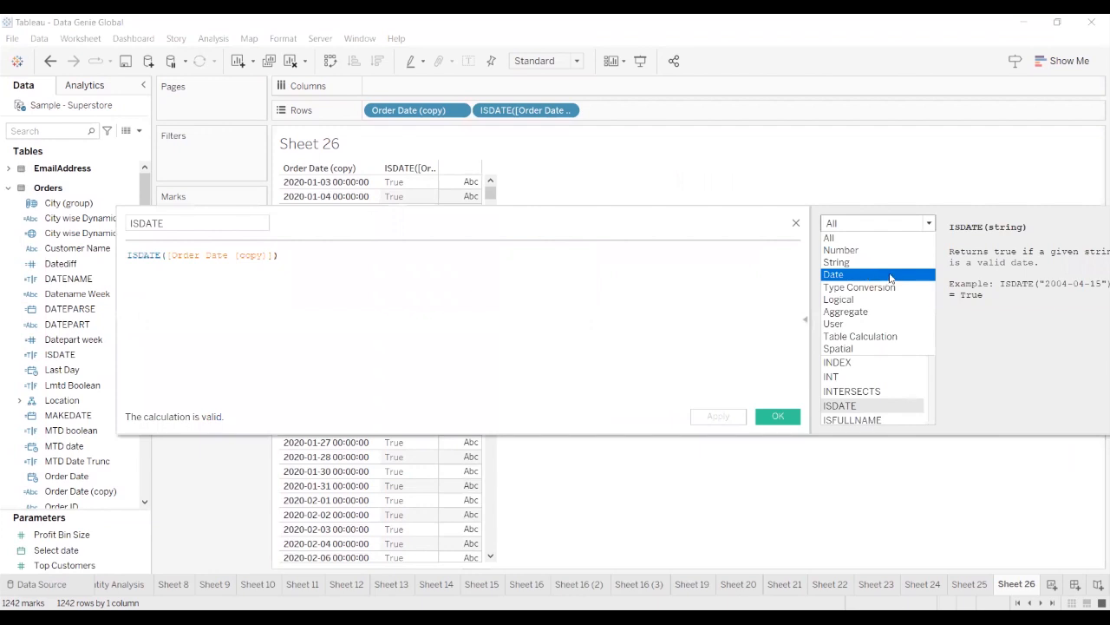
{"action": "left_click", "coordinate": [893, 271]}
{"action": "scroll", "coordinate": [902, 300], "scroll_direction": "down", "scroll_amount": 1}
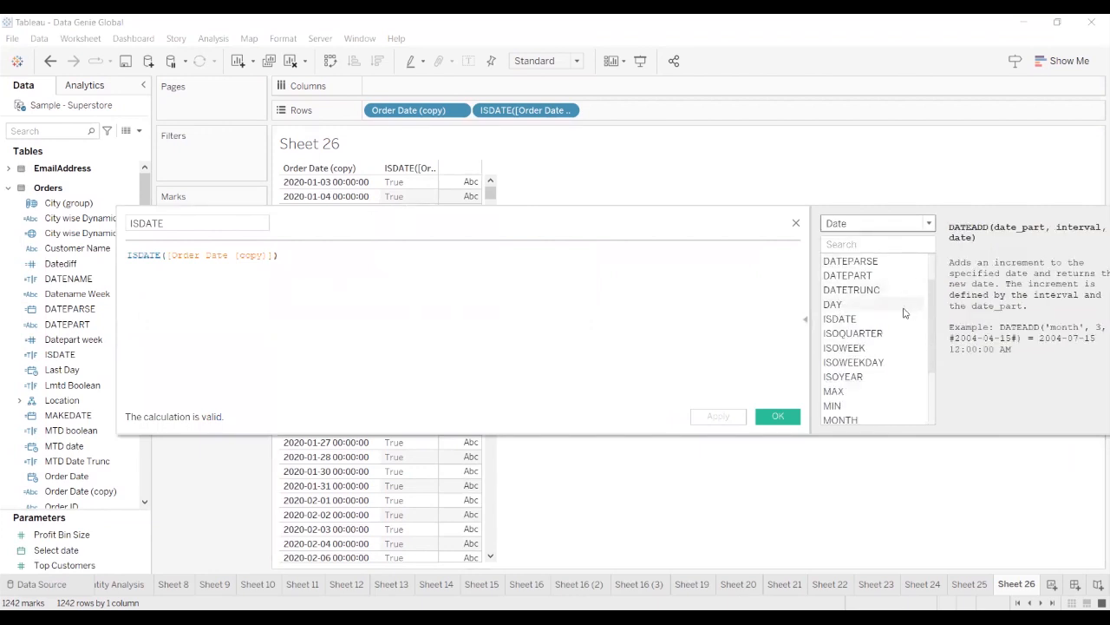
{"action": "scroll", "coordinate": [905, 312], "scroll_direction": "down", "scroll_amount": 2}
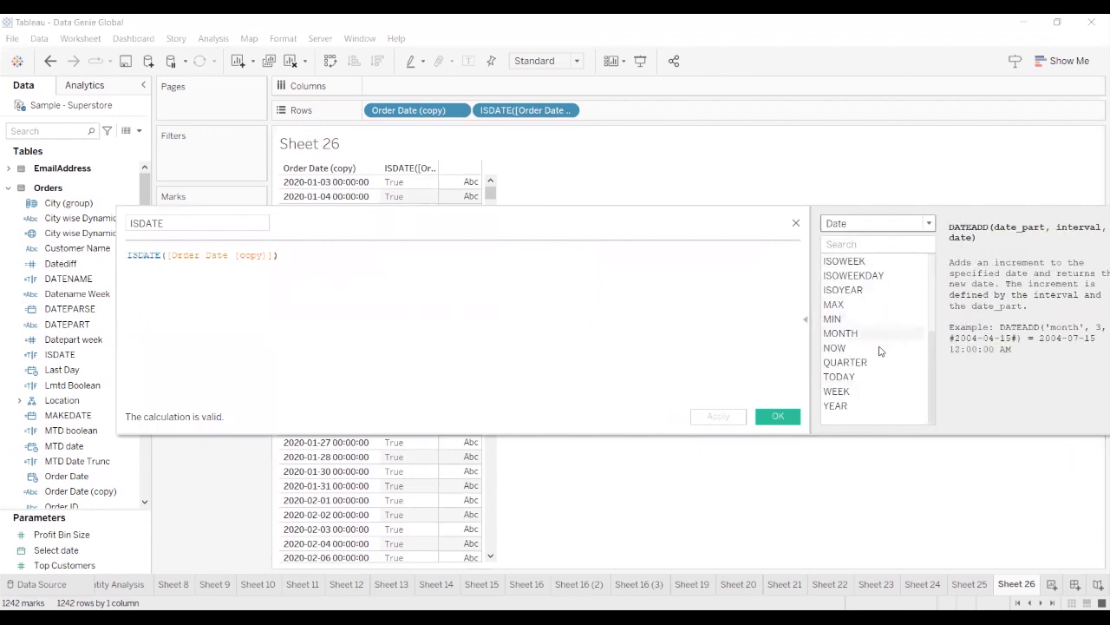
{"action": "left_click", "coordinate": [848, 309]}
{"action": "left_click", "coordinate": [841, 320]}
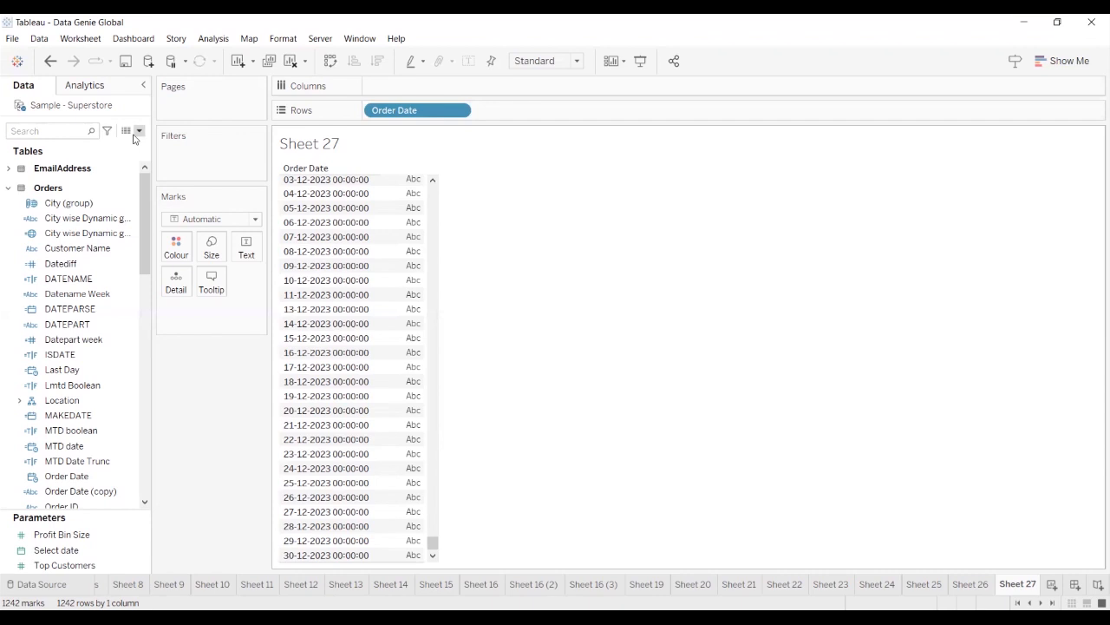
{"action": "left_click", "coordinate": [138, 131]}
{"action": "left_click", "coordinate": [565, 410]}
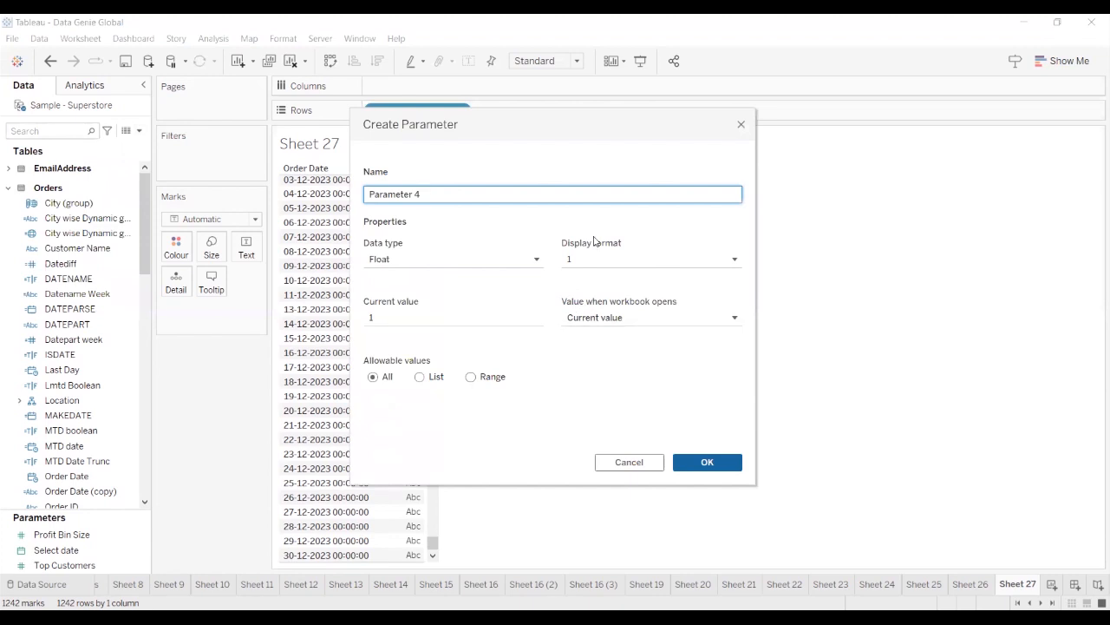
{"action": "left_click", "coordinate": [743, 126]}
{"action": "left_click_drag", "start_coordinate": [432, 544], "coordinate": [48, 102]}
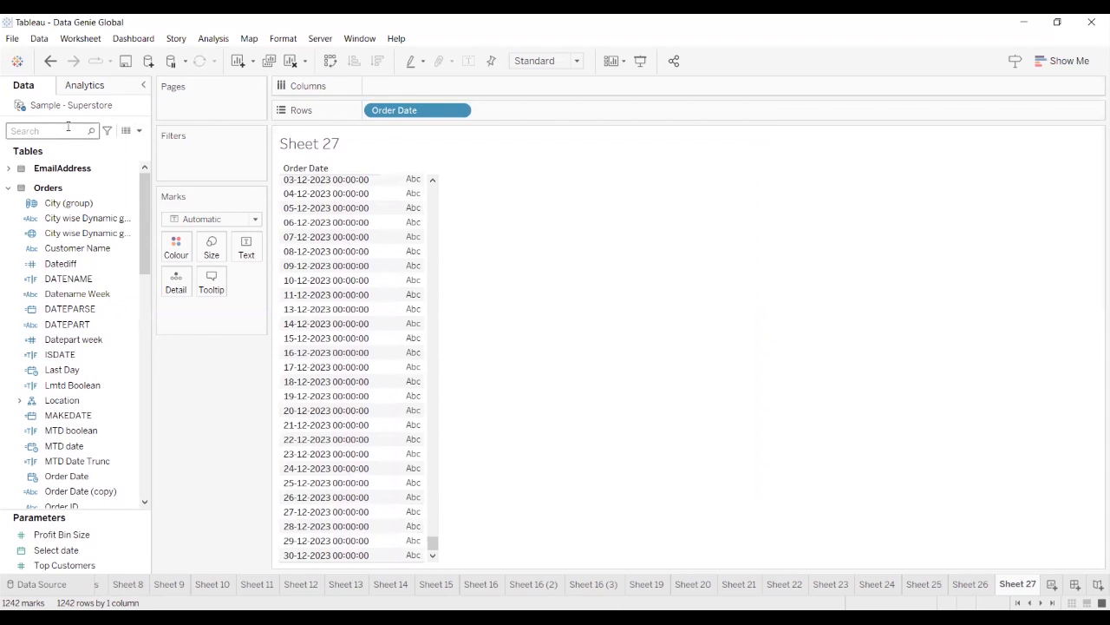
Start a new calculated field and clear its default name
{"action": "left_click", "coordinate": [139, 130]}
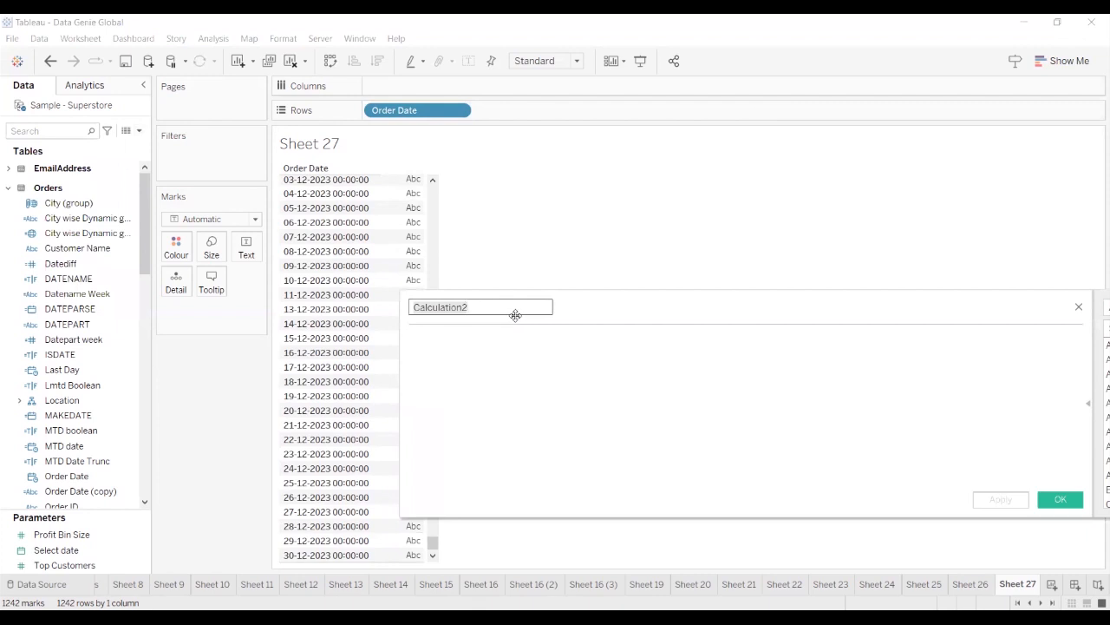
{"action": "left_click", "coordinate": [522, 310]}
{"action": "key", "text": "BackSpace"}
{"action": "key", "text": "BackSpace"}
{"action": "key", "text": "BackSpace"}
{"action": "key", "text": "BackSpace"}
{"action": "key", "text": "BackSpace"}
{"action": "key", "text": "BackSpace"}
{"action": "key", "text": "BackSpace"}
{"action": "key", "text": "BackSpace"}
{"action": "key", "text": "BackSpace"}
{"action": "key", "text": "BackSpace"}
{"action": "key", "text": "BackSpace"}
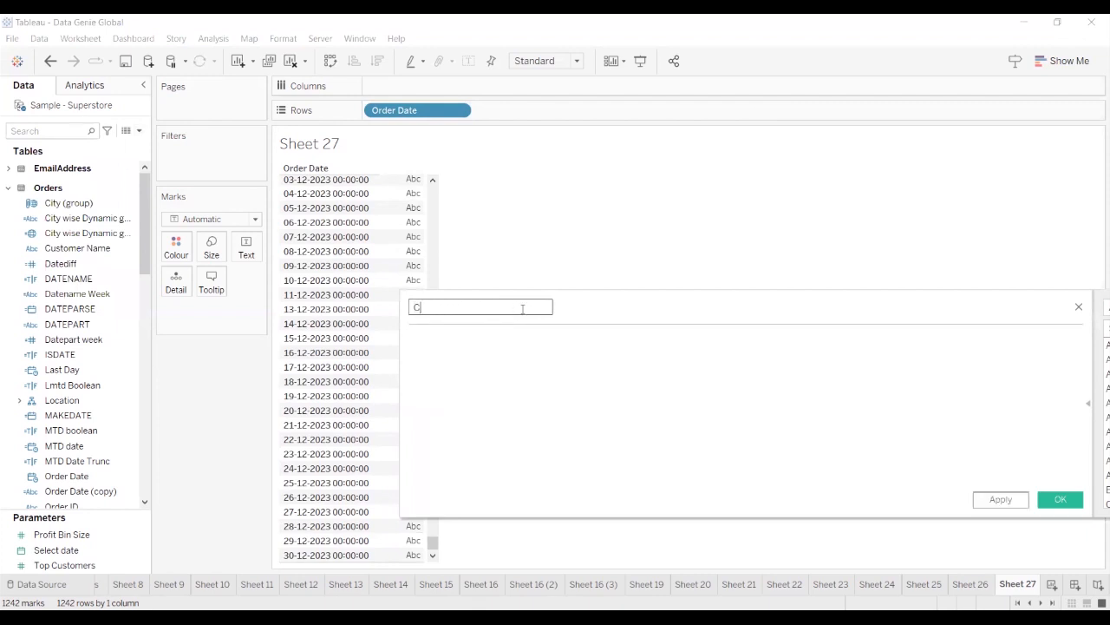
{"action": "key", "text": "BackSpace"}
Begin the calculation's formula with the condition IF [Order Date]>#01-04-2023
{"action": "left_click", "coordinate": [543, 354]}
{"action": "type", "text": "IF"}
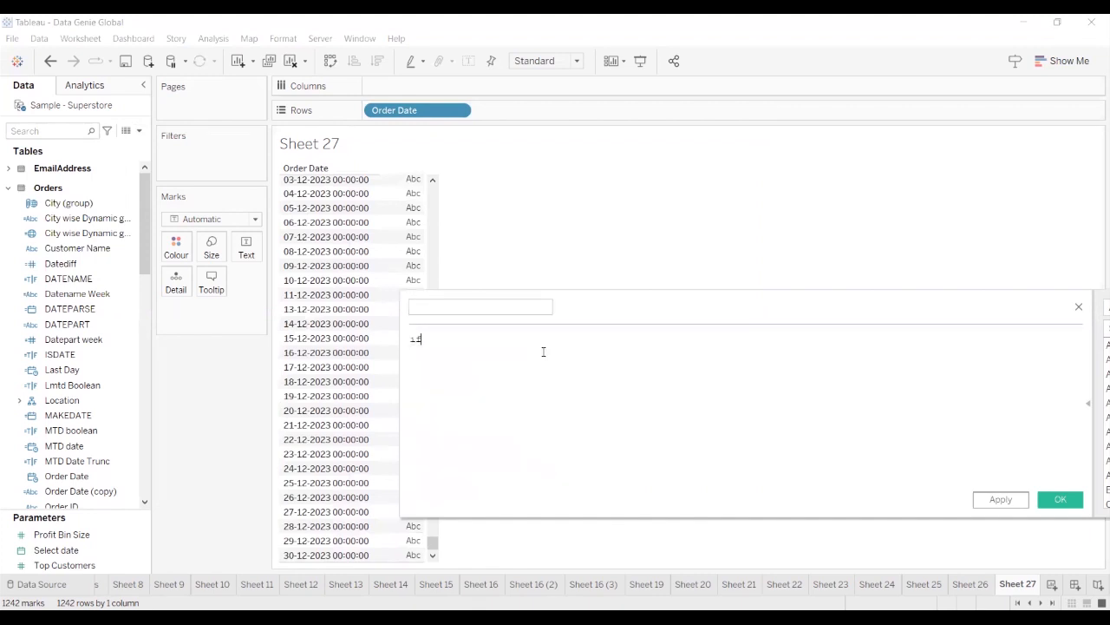
{"action": "type", "text": " or"}
{"action": "key", "text": "Down"}
{"action": "key", "text": "Return"}
{"action": "type", "text": ">01"}
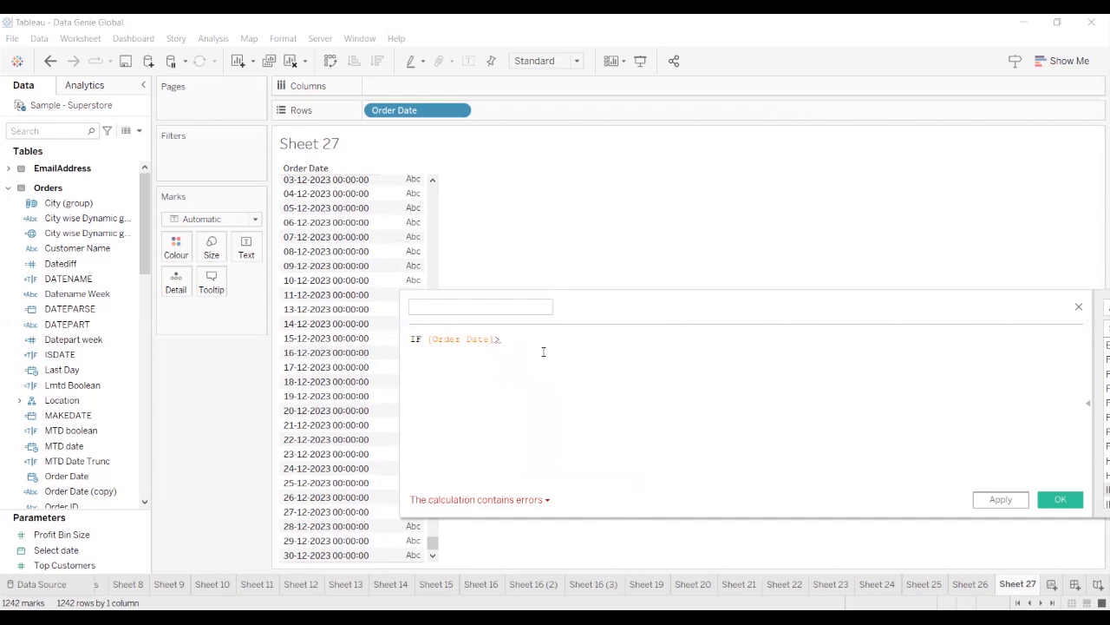
{"action": "type", "text": "-04-"}
{"action": "type", "text": "2023"}
{"action": "type", "text": "#"}
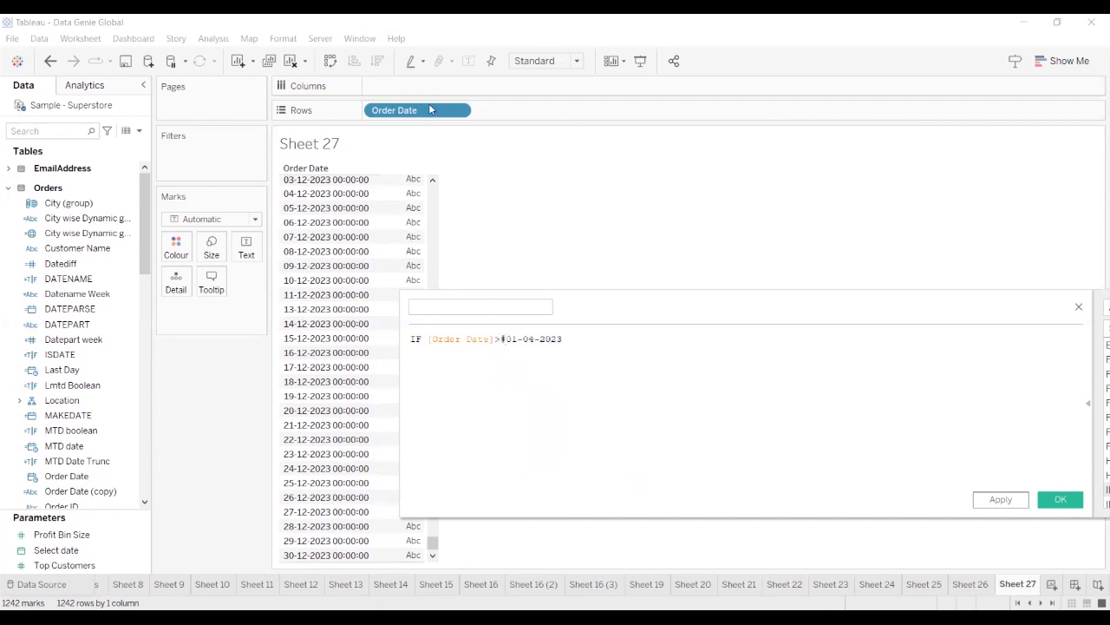
Close the date literal with # and extend the condition with and [Order Date]<=TODAY()-3
{"action": "type", "text": "# and or"}
{"action": "key", "text": "Down"}
{"action": "key", "text": "Return"}
{"action": "type", "text": "<="}
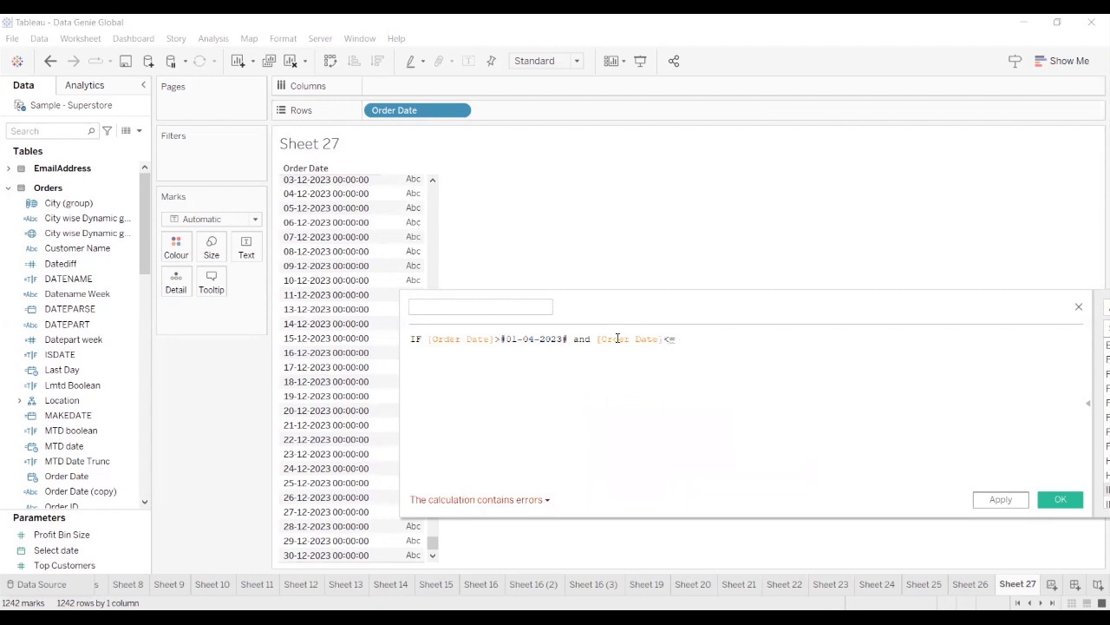
{"action": "type", "text": "T"}
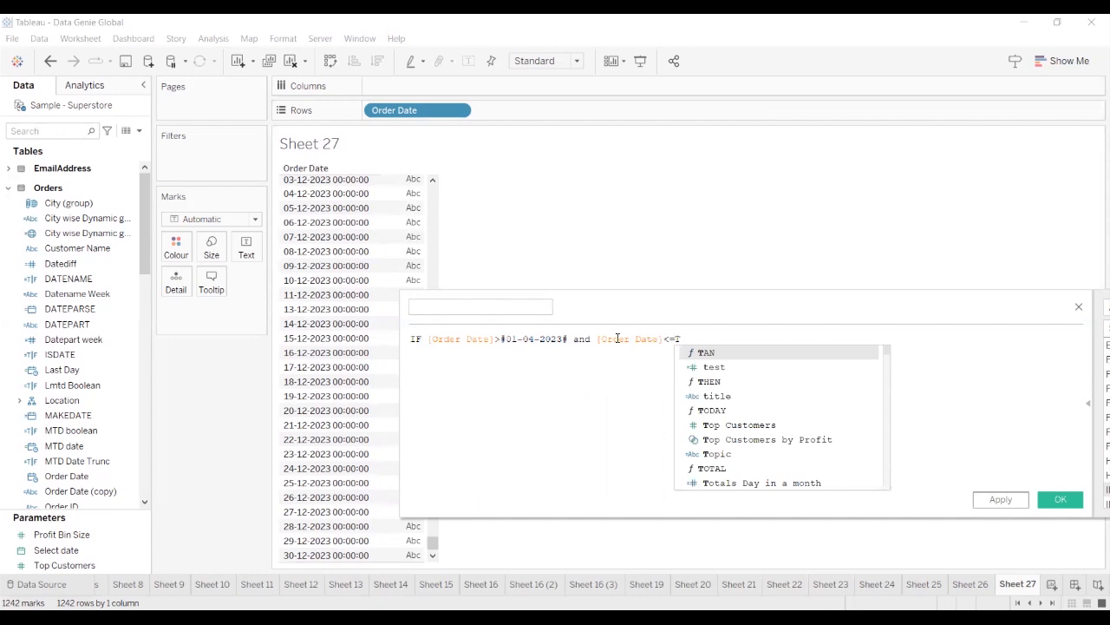
{"action": "type", "text": "oda"}
{"action": "double_click", "coordinate": [750, 351]}
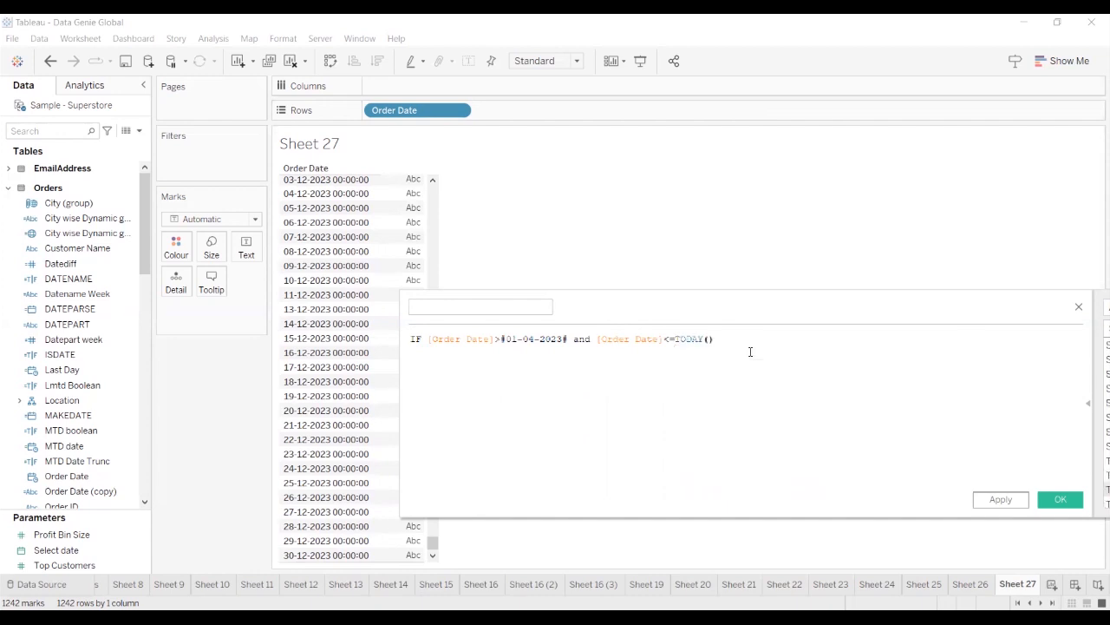
{"action": "type", "text": "-3"}
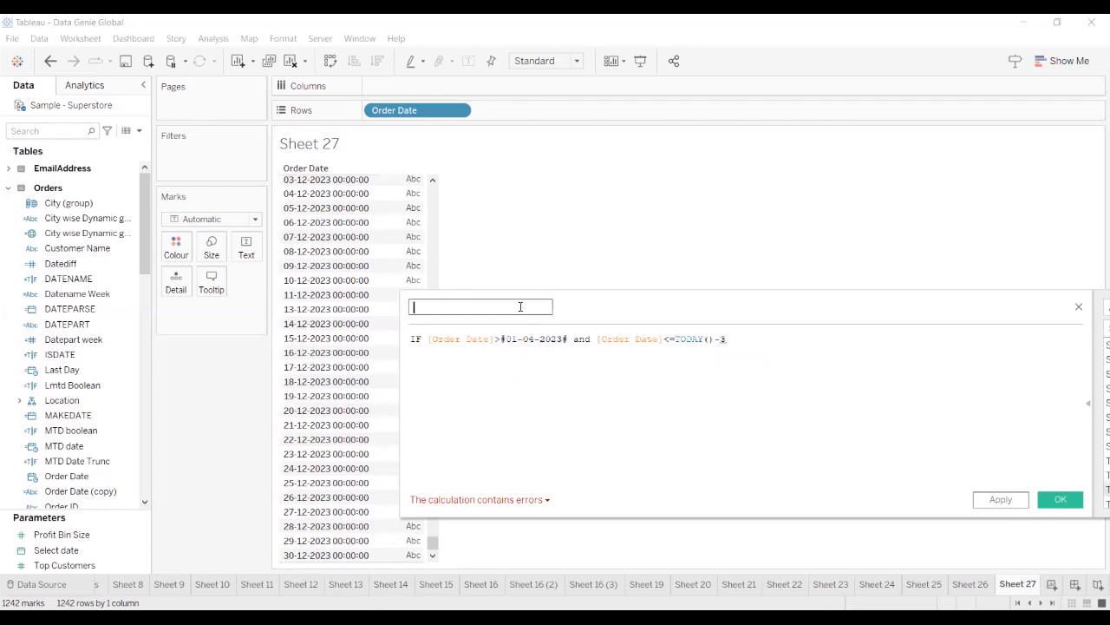
Name the calculated field "Current date data" and complete its formula with then [Order Date] END
{"action": "left_click", "coordinate": [521, 306]}
{"action": "type", "text": "Current date data"}
{"action": "left_click", "coordinate": [761, 339]}
{"action": "type", "text": "then"}
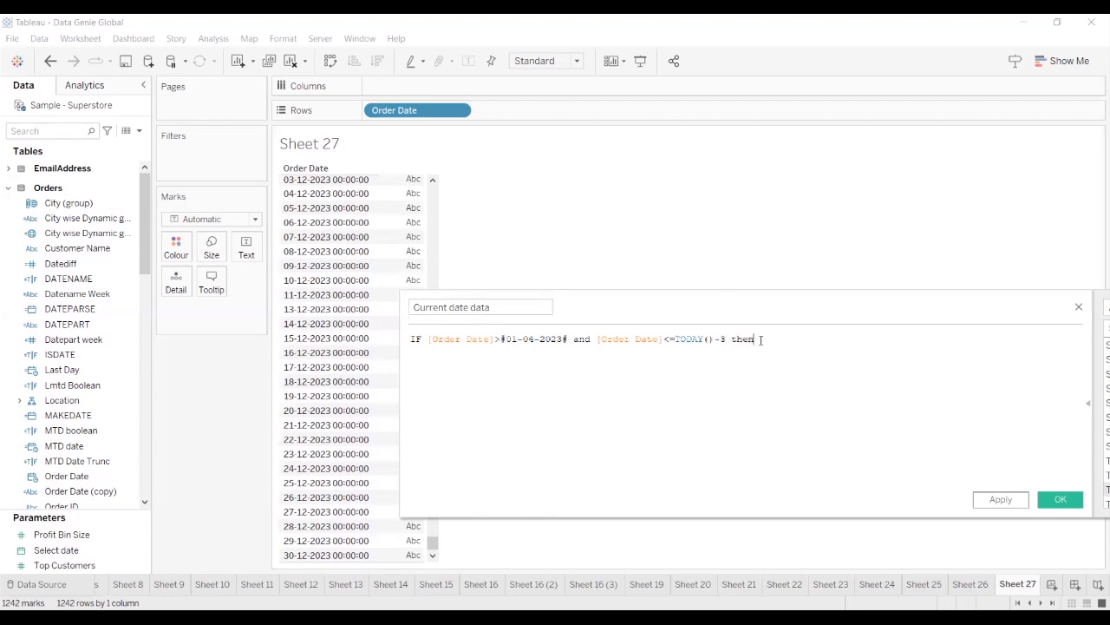
{"action": "type", "text": "ord"}
{"action": "left_click", "coordinate": [865, 354]}
{"action": "type", "text": "en [Order Date] en"}
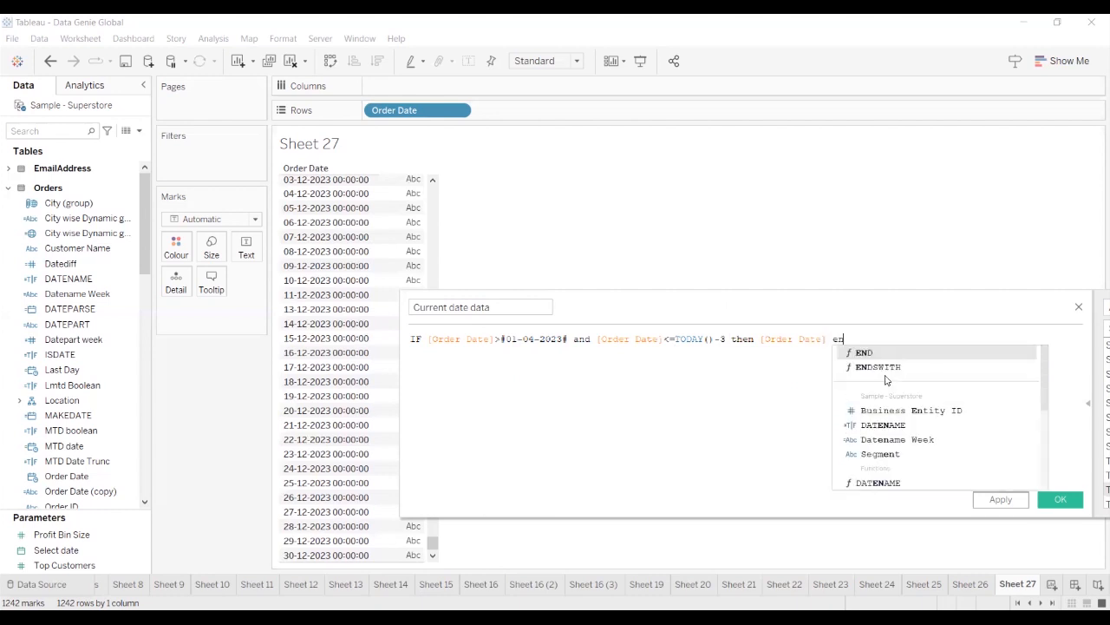
Complete the Current date data formula with END after then [Order Date] and apply the calculation
{"action": "type", "text": "d"}
{"action": "left_click", "coordinate": [925, 353]}
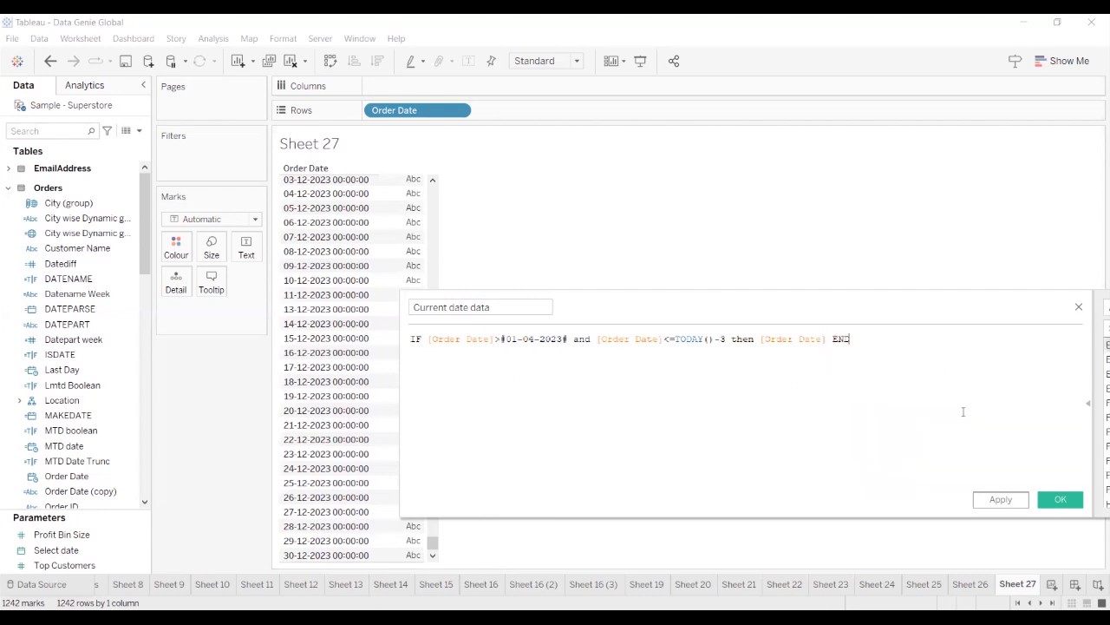
{"action": "left_click", "coordinate": [1001, 500]}
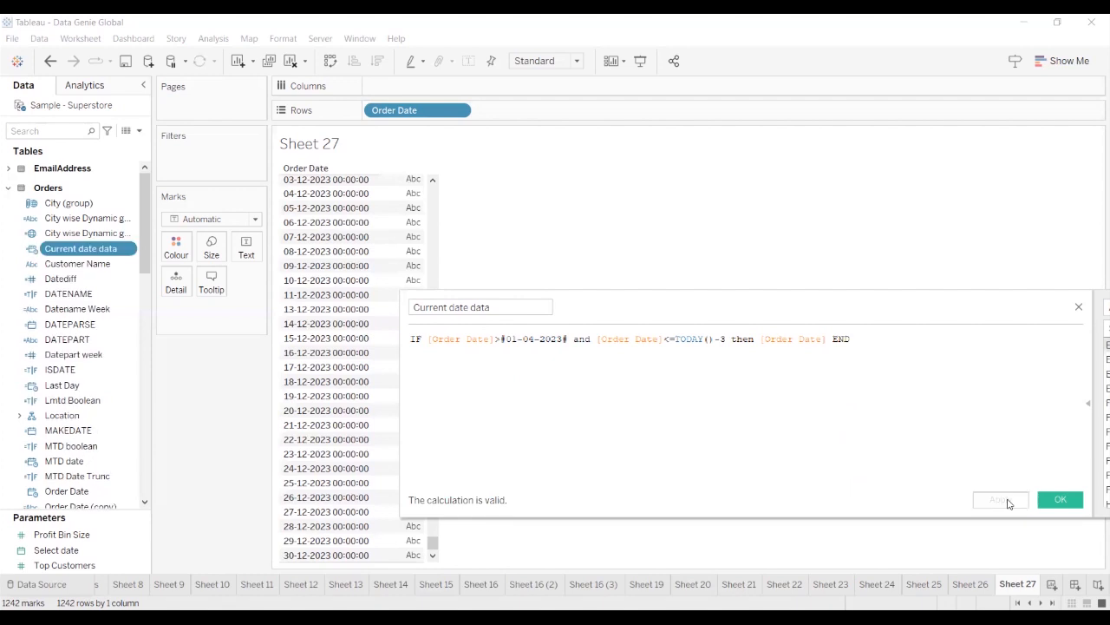
Replace Order Date on Rows with the Current date data field and exclude the Null year from the view
{"action": "left_click_drag", "start_coordinate": [110, 253], "coordinate": [201, 403]}
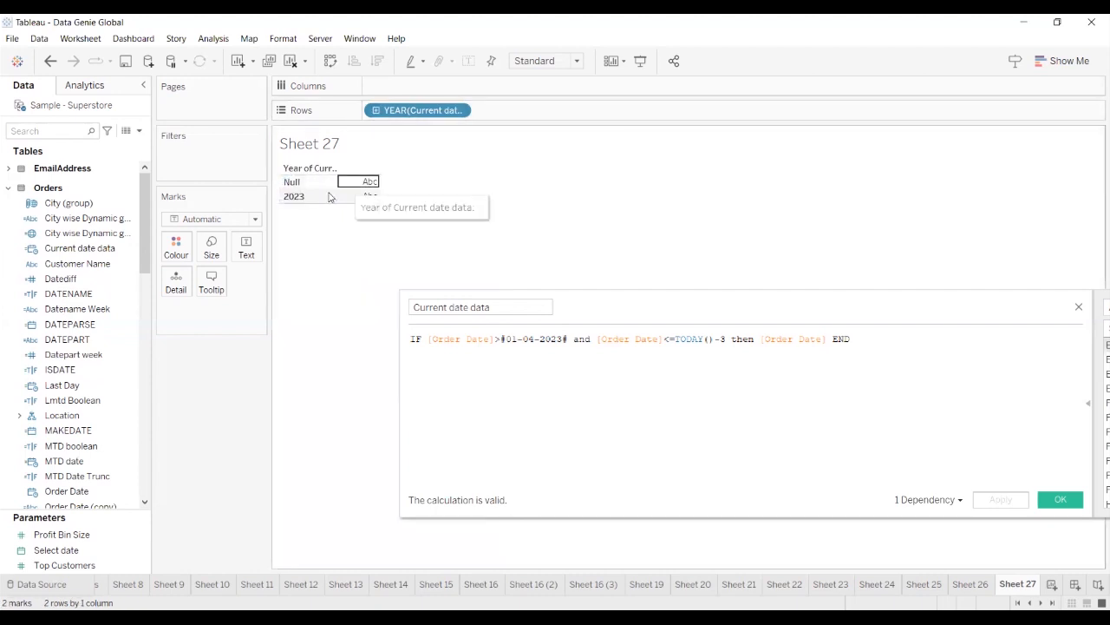
{"action": "left_click", "coordinate": [300, 184]}
{"action": "right_click", "coordinate": [300, 184]}
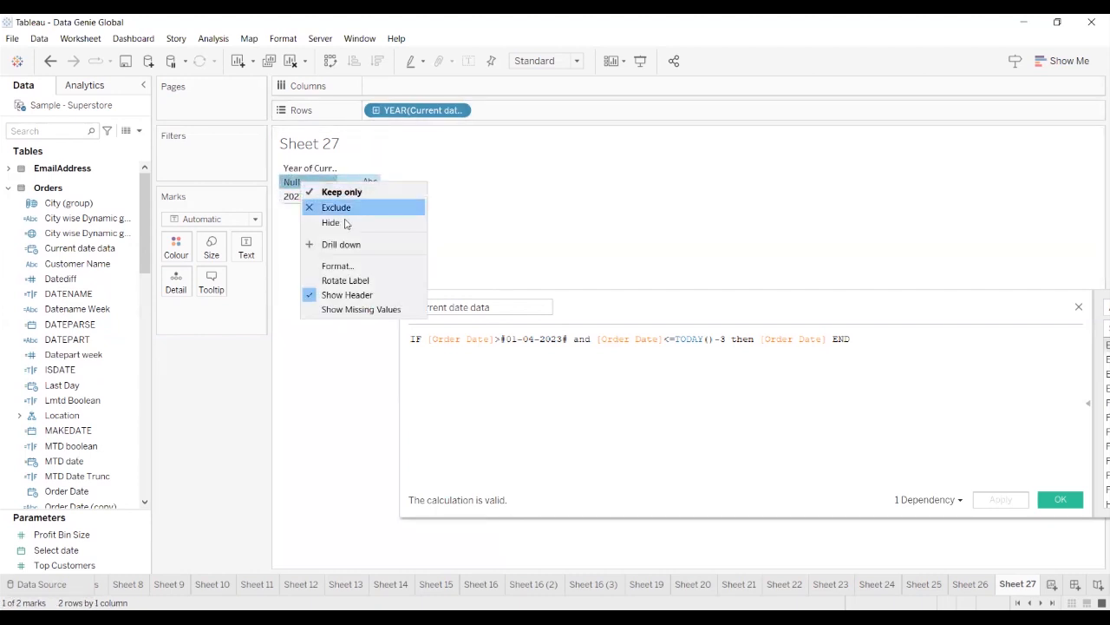
{"action": "left_click", "coordinate": [343, 211]}
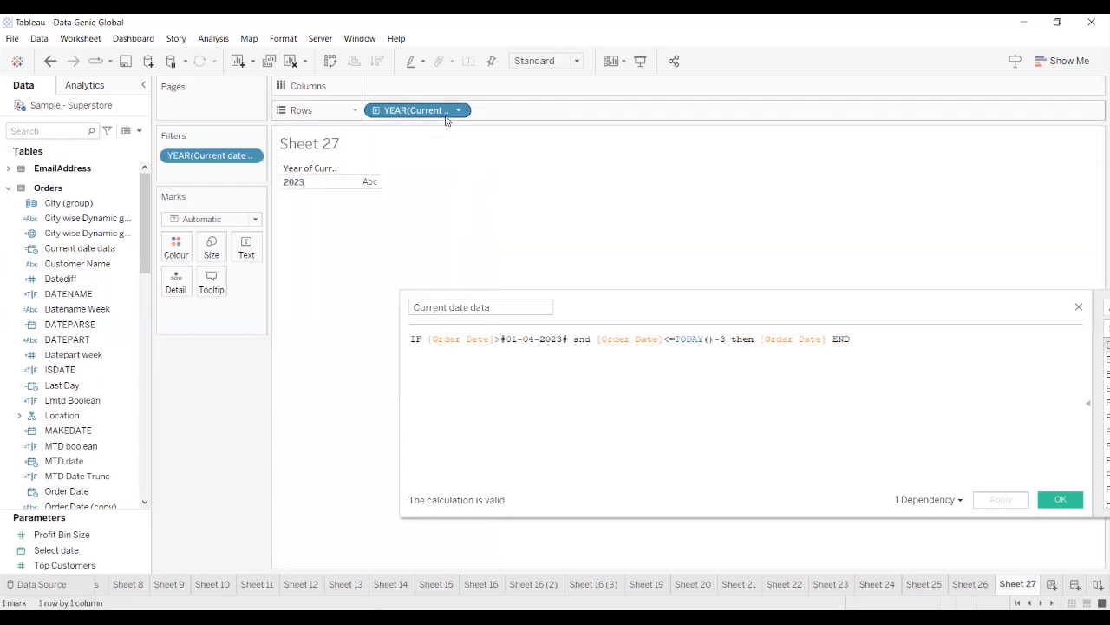
Show Current date data on Rows as exact dates and make the field discrete
{"action": "right_click", "coordinate": [446, 113]}
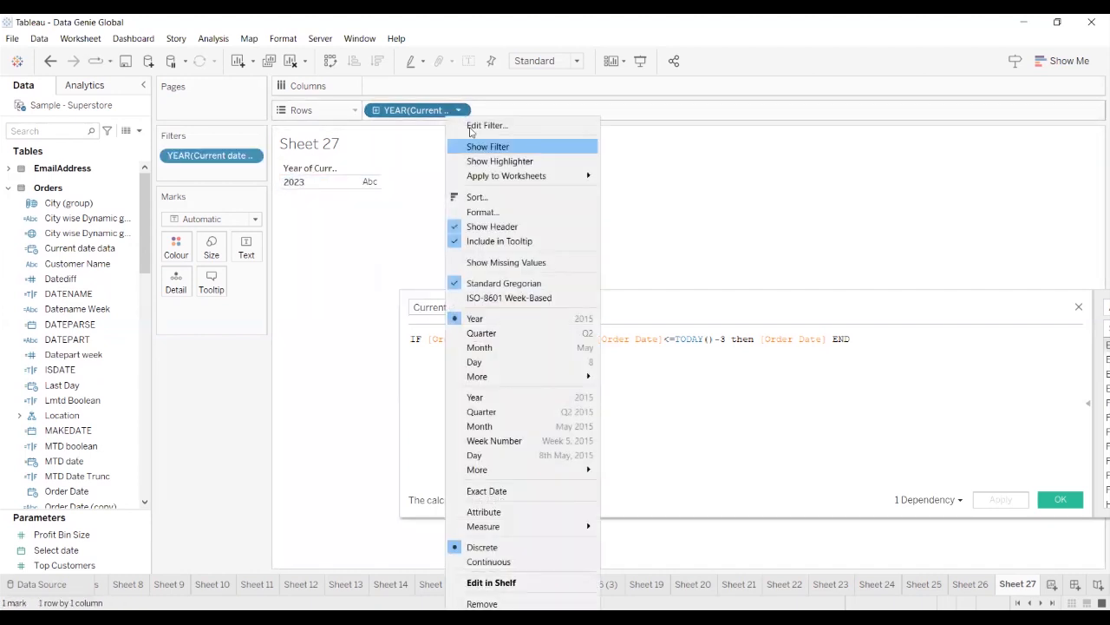
{"action": "left_click", "coordinate": [504, 491]}
{"action": "left_click", "coordinate": [460, 110]}
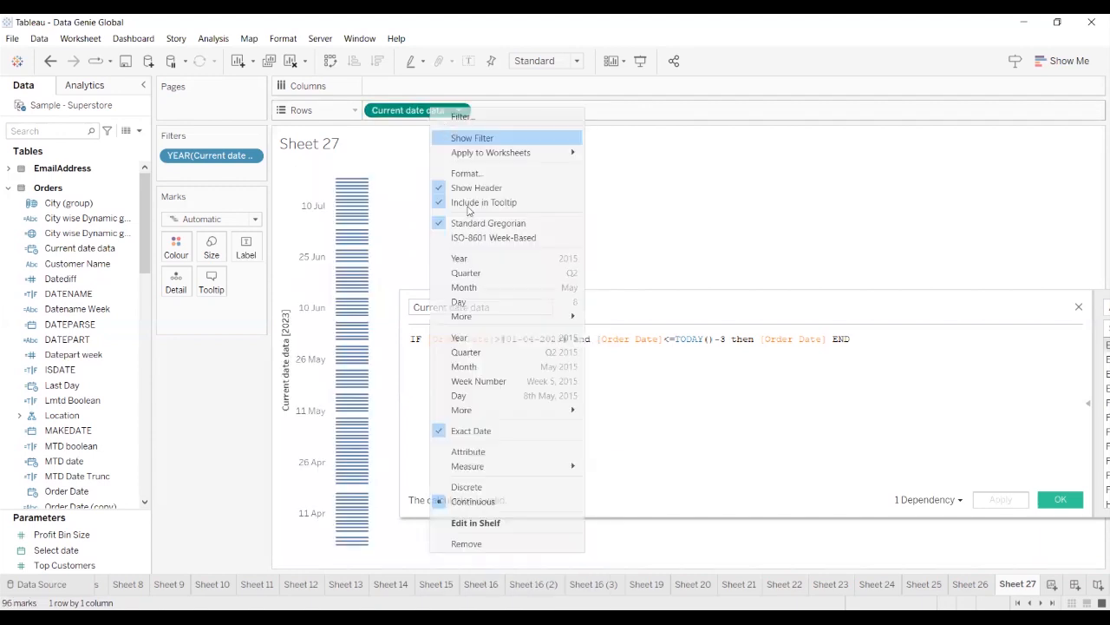
{"action": "left_click", "coordinate": [468, 486]}
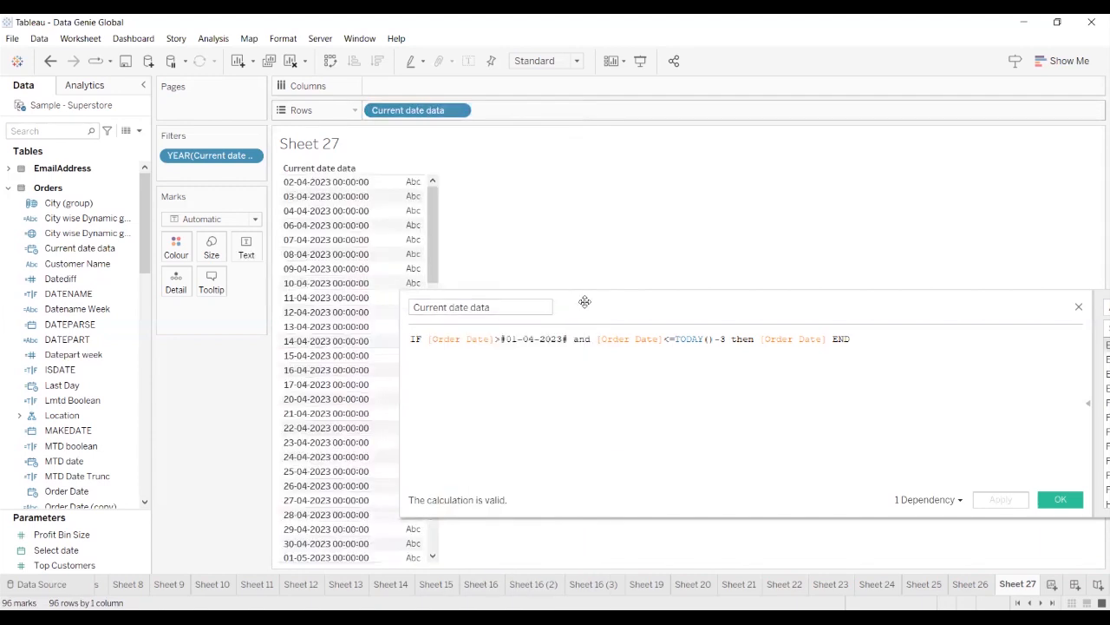
Examine the first and last dates listed for Current date data against its formula, and close the calculation editor
{"action": "left_click_drag", "start_coordinate": [585, 301], "coordinate": [740, 294]}
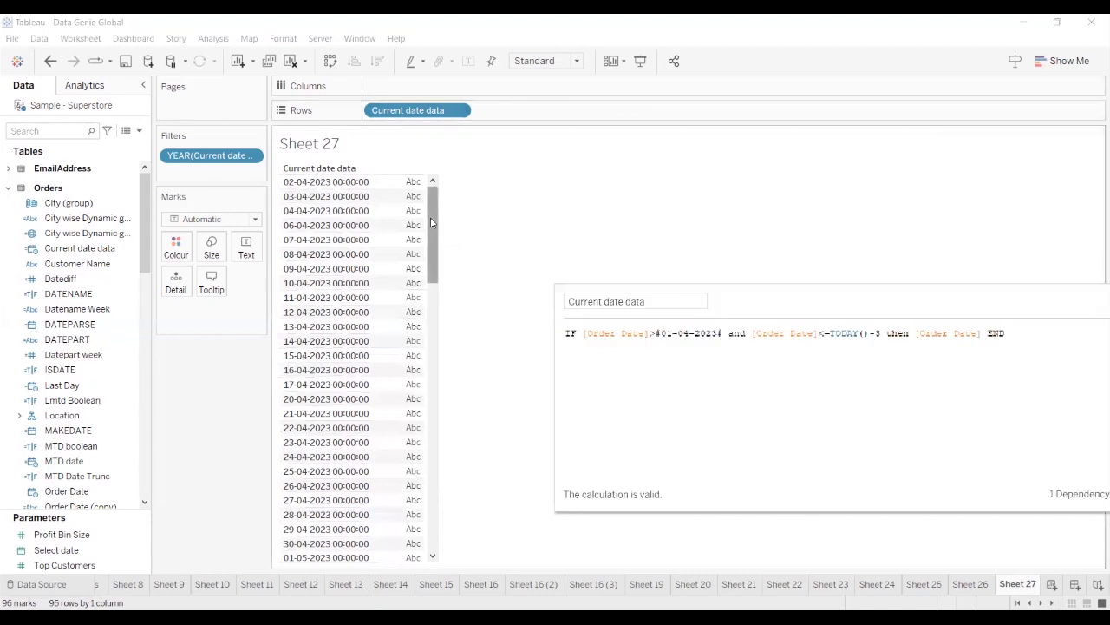
{"action": "left_click_drag", "start_coordinate": [431, 222], "coordinate": [429, 542]}
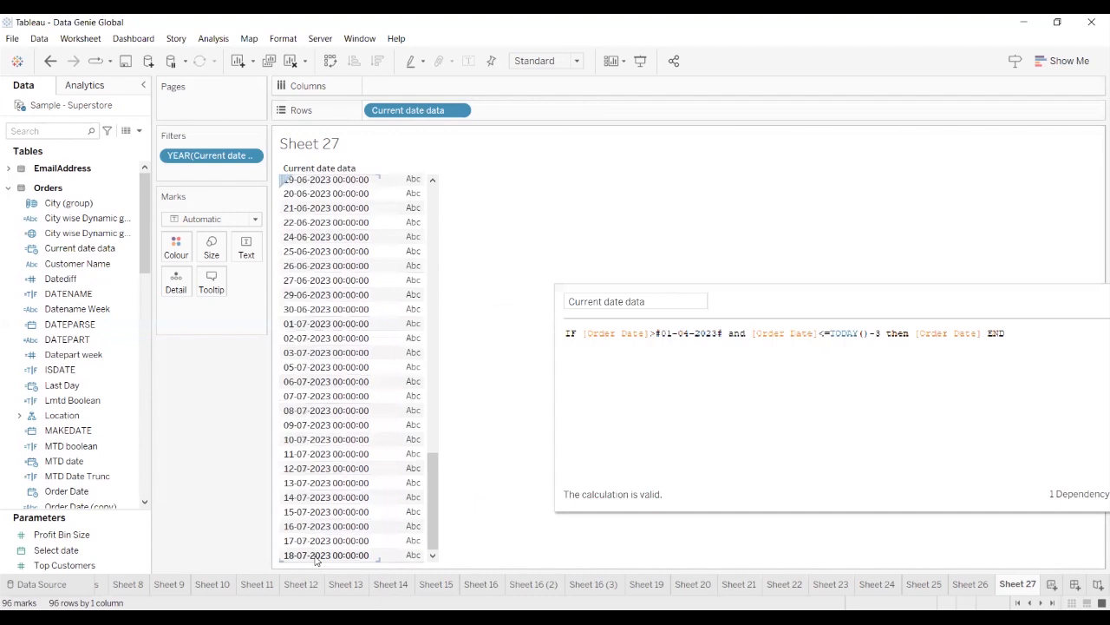
{"action": "scroll", "coordinate": [346, 389], "scroll_direction": "up", "scroll_amount": 7}
{"action": "scroll", "coordinate": [347, 389], "scroll_direction": "up", "scroll_amount": 13}
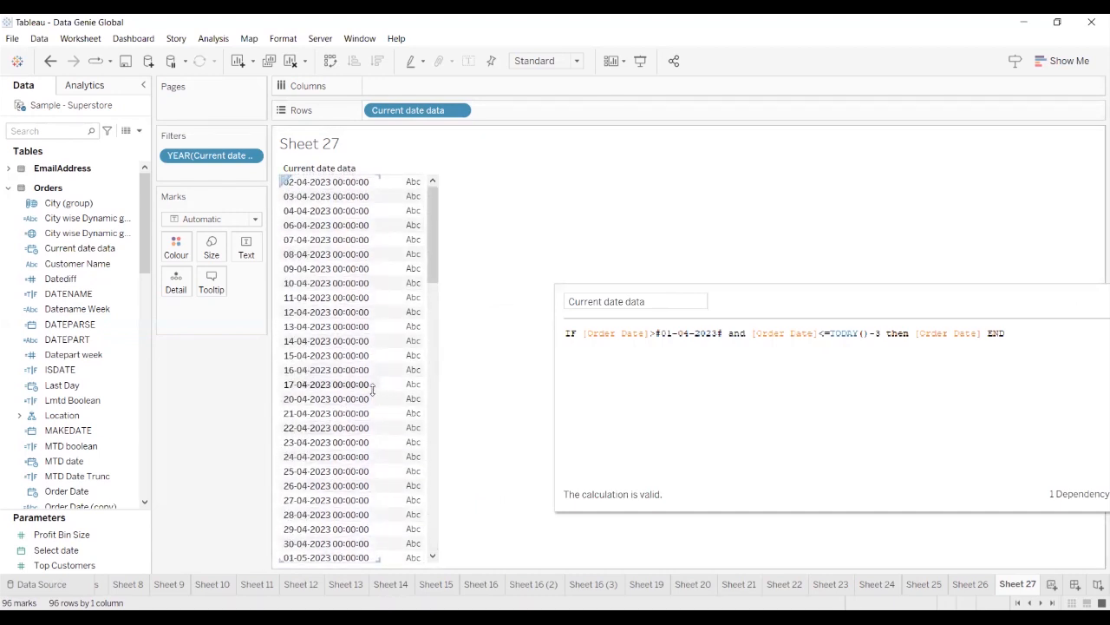
{"action": "scroll", "coordinate": [373, 389], "scroll_direction": "down", "scroll_amount": 19}
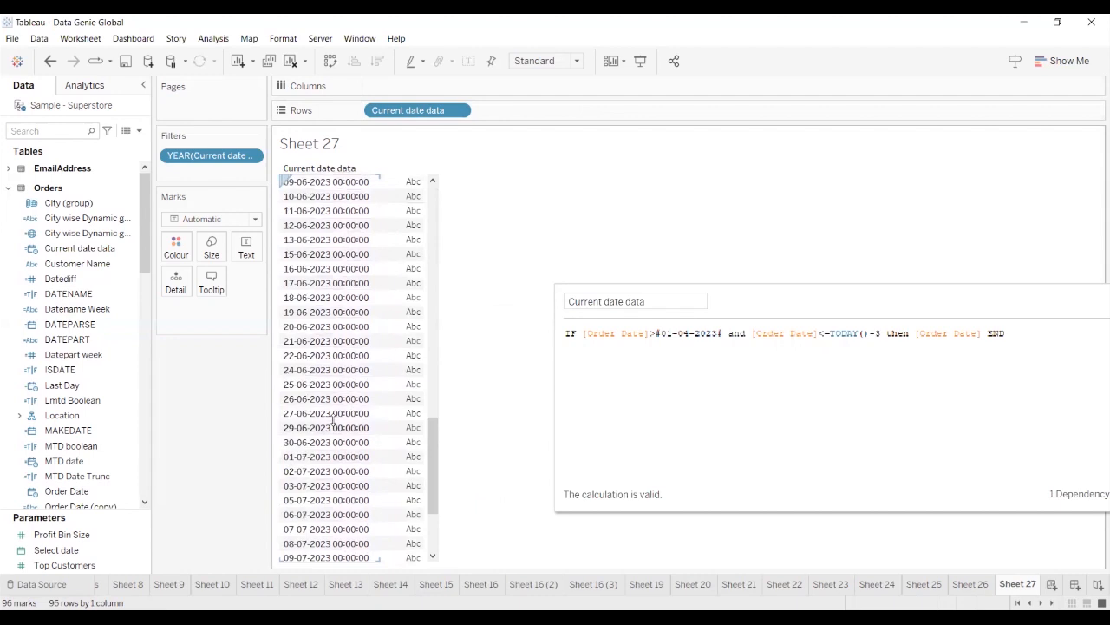
{"action": "scroll", "coordinate": [332, 420], "scroll_direction": "down", "scroll_amount": 2}
{"action": "scroll", "coordinate": [337, 421], "scroll_direction": "up", "scroll_amount": 20}
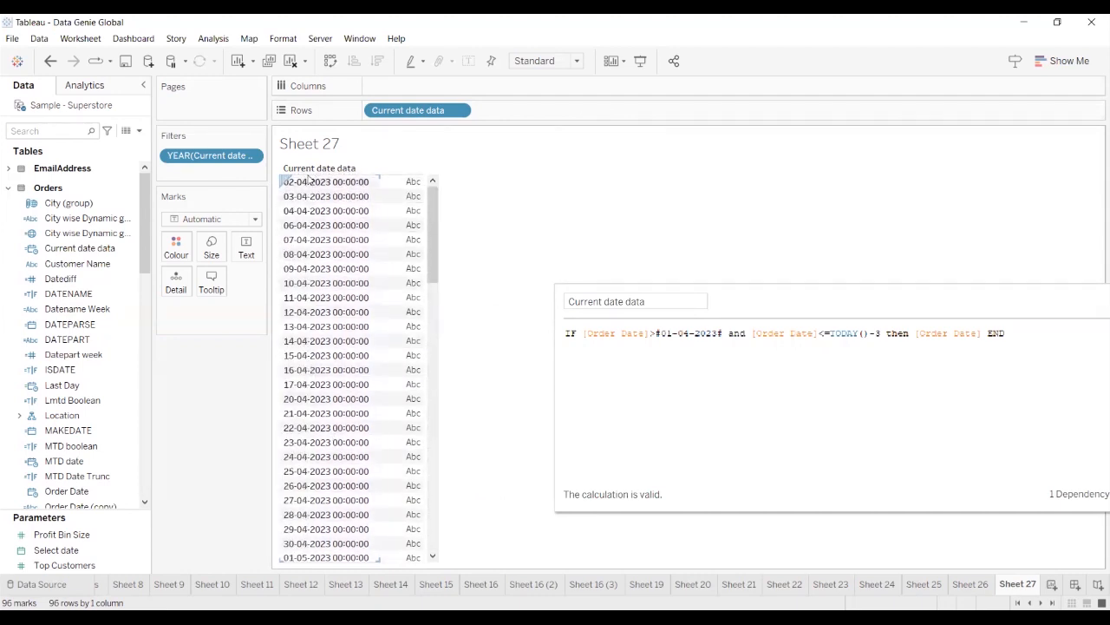
{"action": "scroll", "coordinate": [341, 400], "scroll_direction": "down", "scroll_amount": 3}
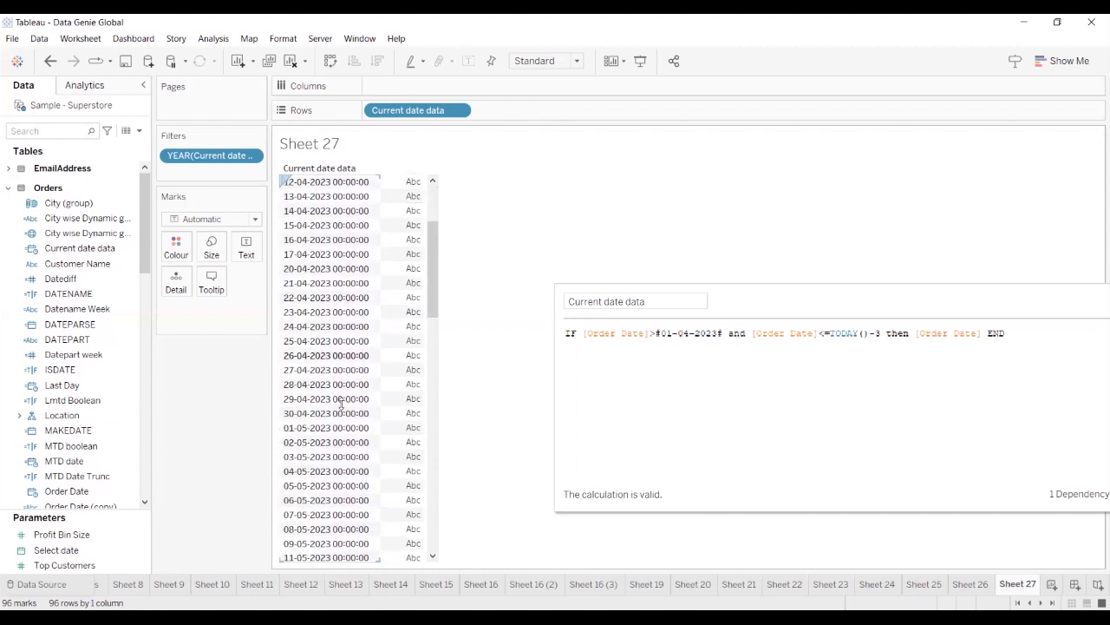
{"action": "scroll", "coordinate": [341, 402], "scroll_direction": "down", "scroll_amount": 18}
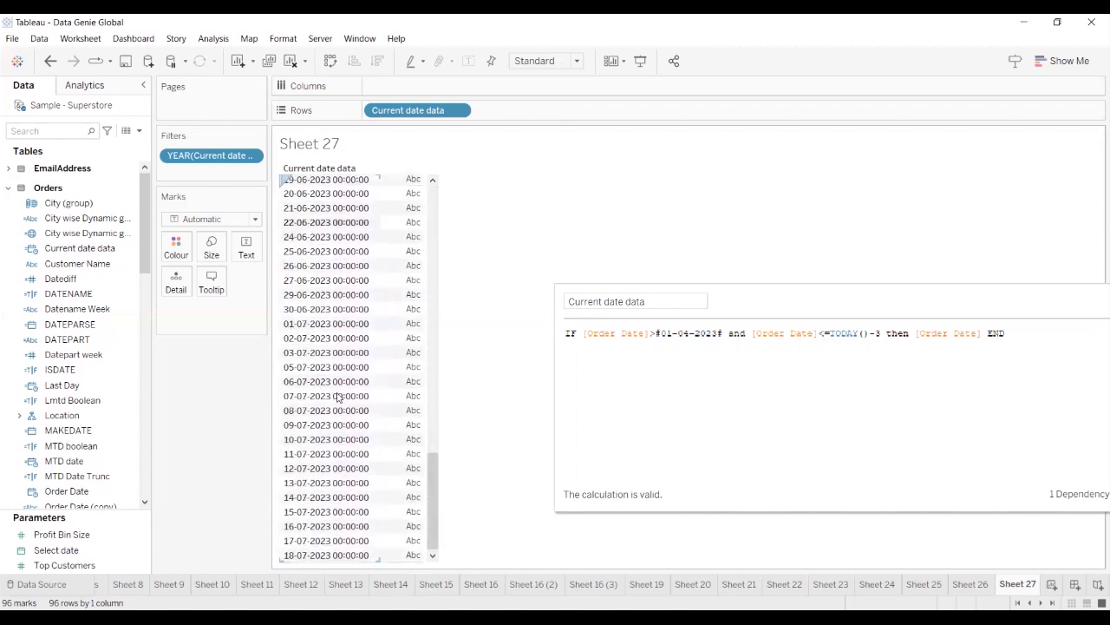
{"action": "scroll", "coordinate": [338, 397], "scroll_direction": "up", "scroll_amount": 18}
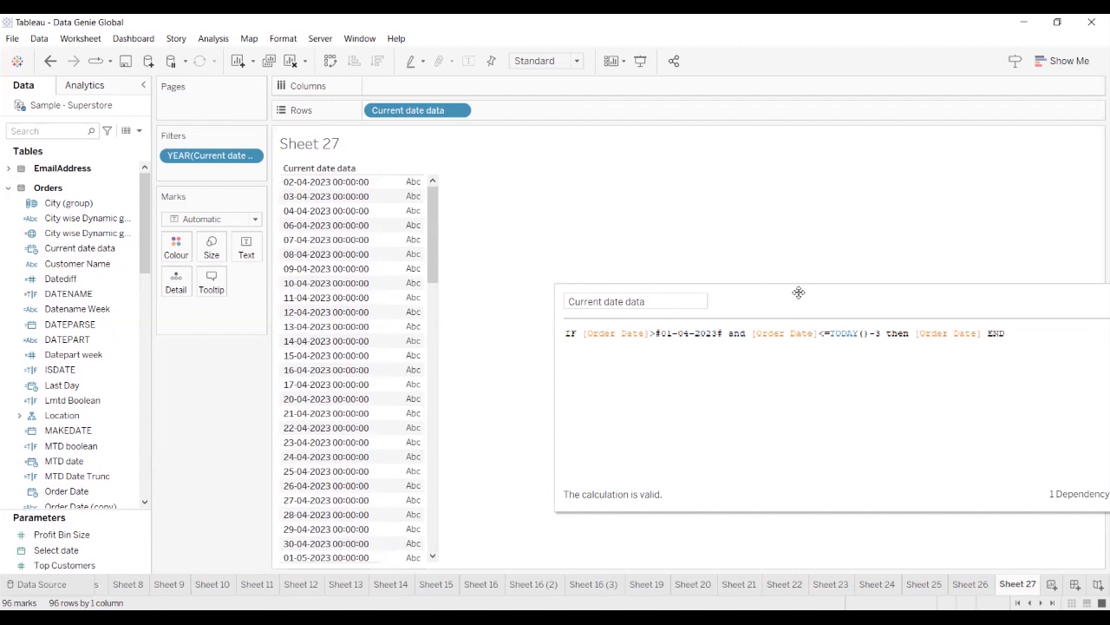
{"action": "left_click_drag", "start_coordinate": [705, 282], "coordinate": [454, 252]}
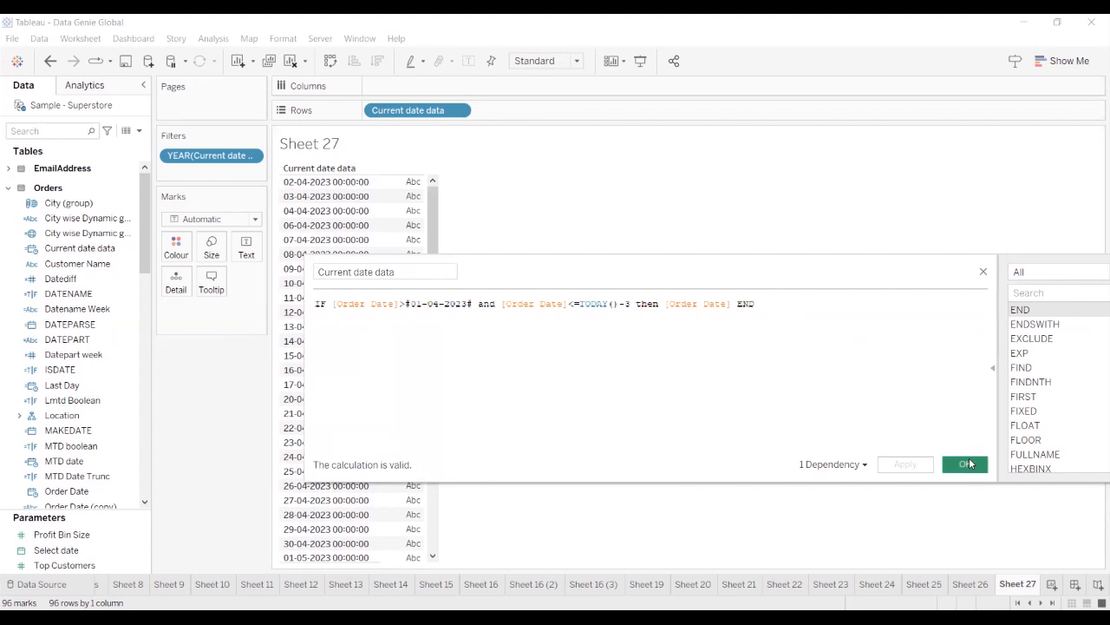
{"action": "left_click", "coordinate": [969, 464]}
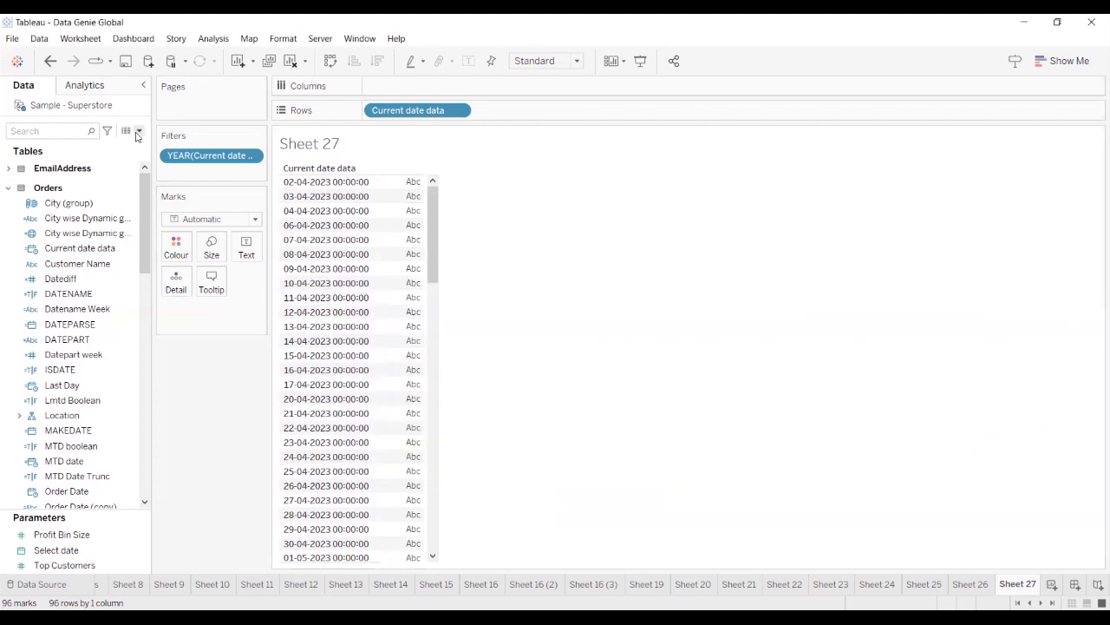
Create a calculated field with the formula {MIN([Current date data])}
{"action": "left_click", "coordinate": [138, 130]}
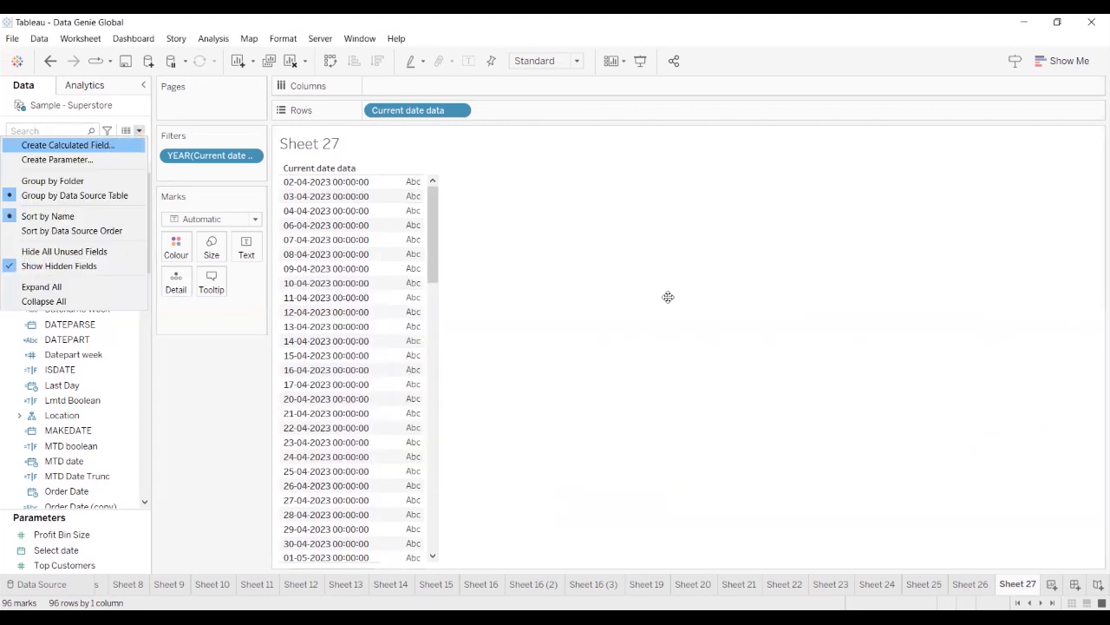
{"action": "key", "text": "Return"}
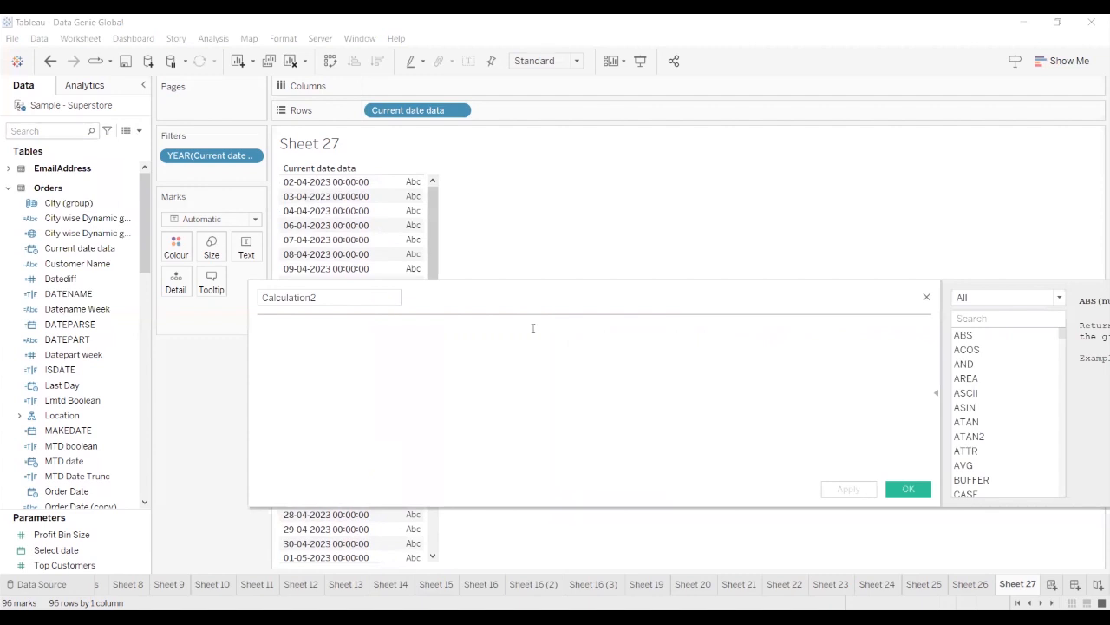
{"action": "type", "text": "{"}
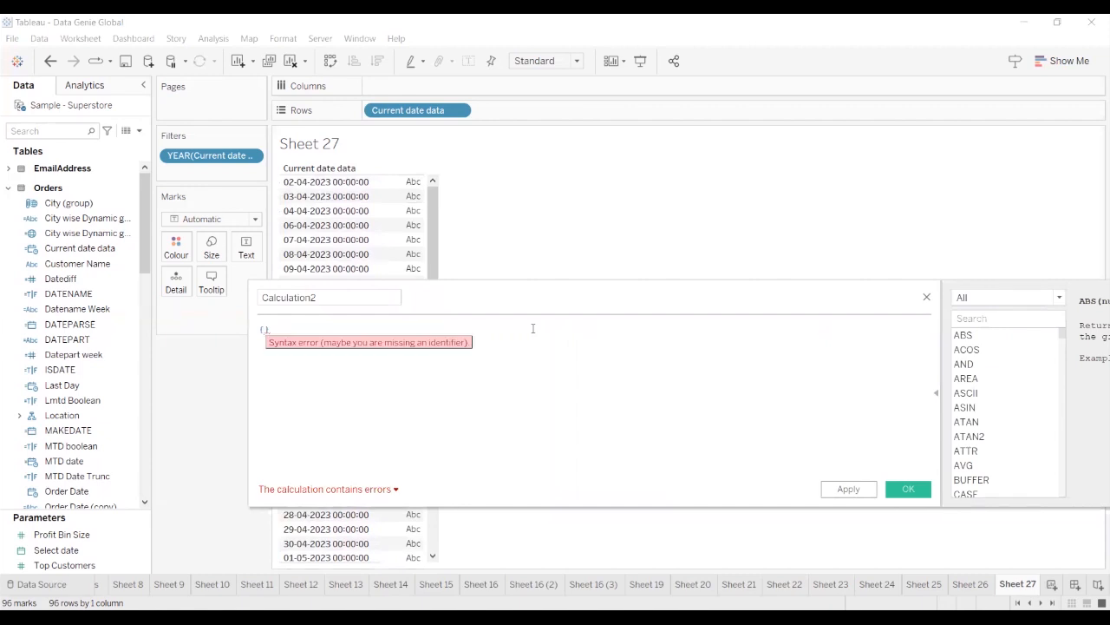
{"action": "type", "text": "MIN("}
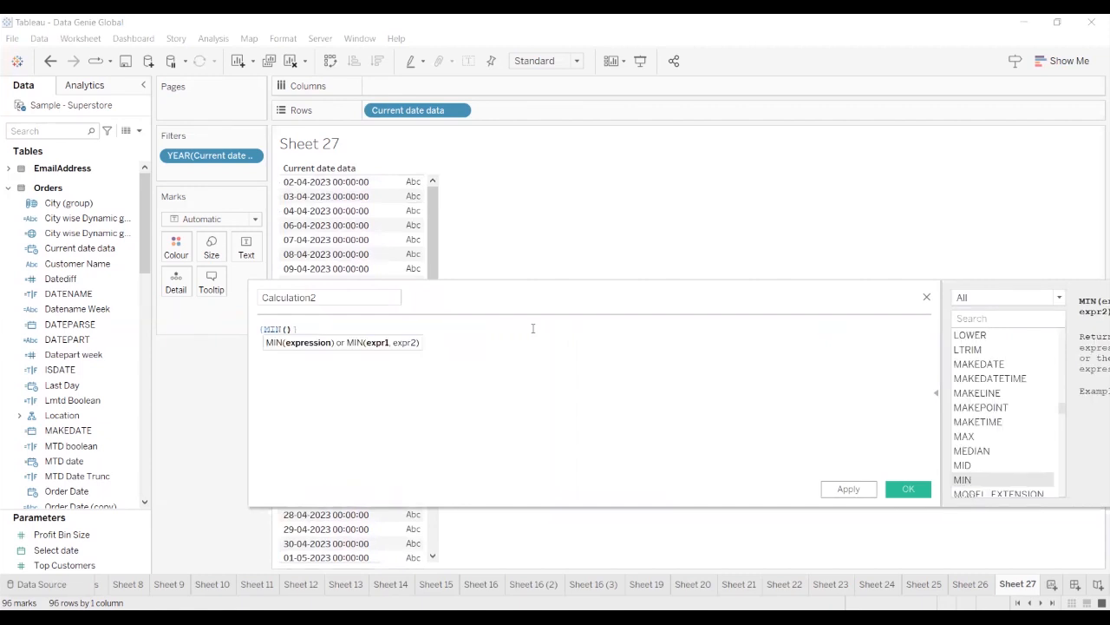
{"action": "type", "text": "c"}
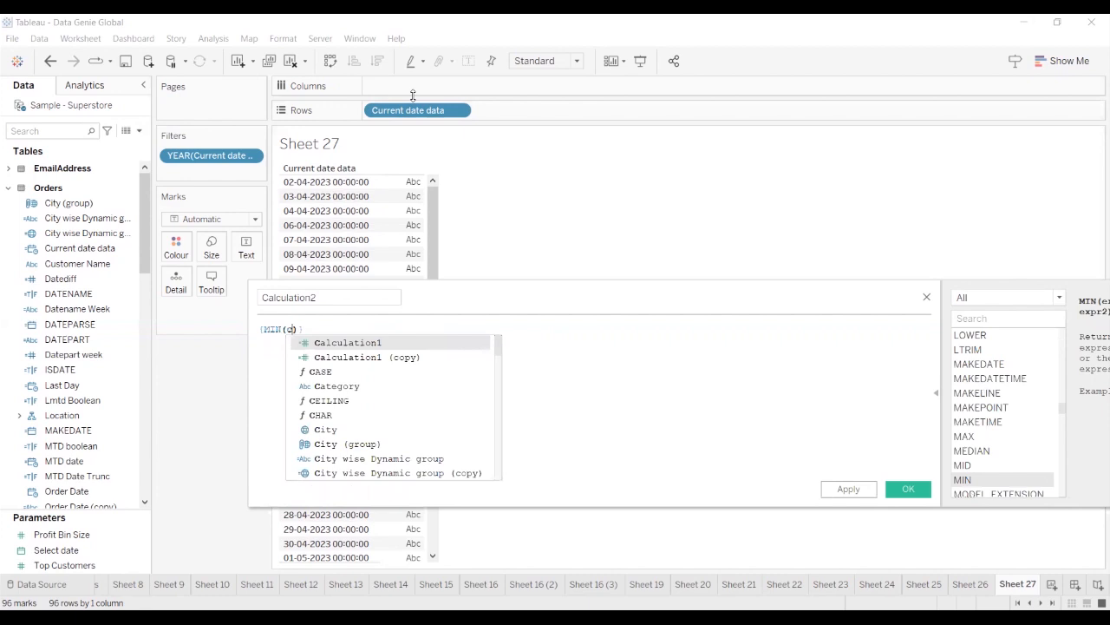
{"action": "type", "text": "urr"}
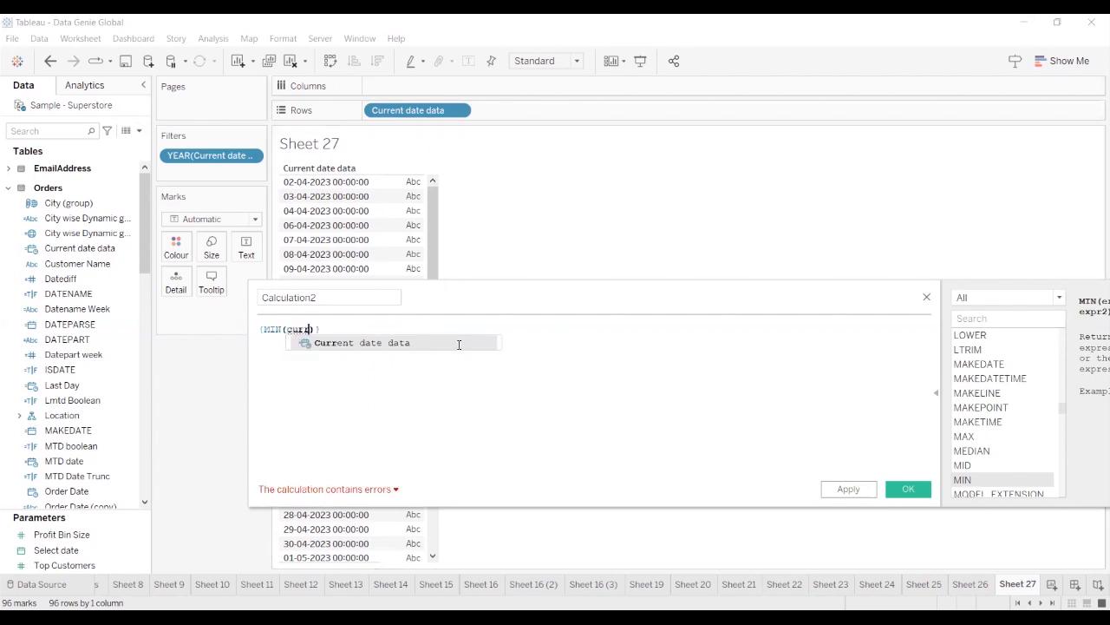
{"action": "left_click", "coordinate": [459, 344]}
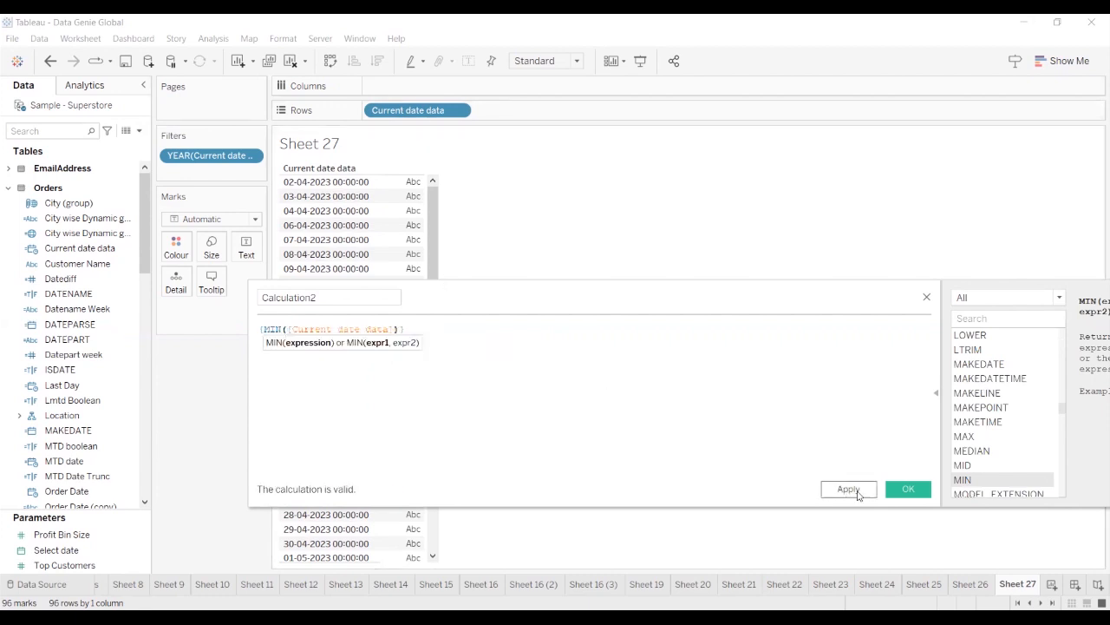
Name the new calculation "Min & Max for Prm" and place its MIN expression on Rows after Current date data
{"action": "left_click_drag", "start_coordinate": [378, 298], "coordinate": [227, 296]}
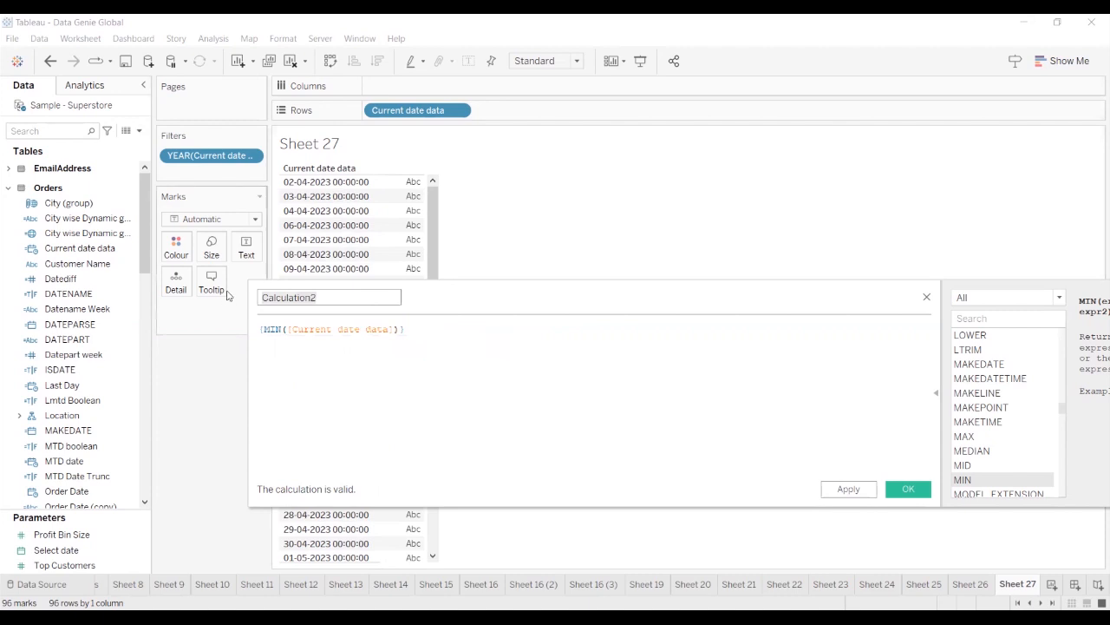
{"action": "type", "text": "Min & Max for Prm"}
{"action": "key", "text": "Tab"}
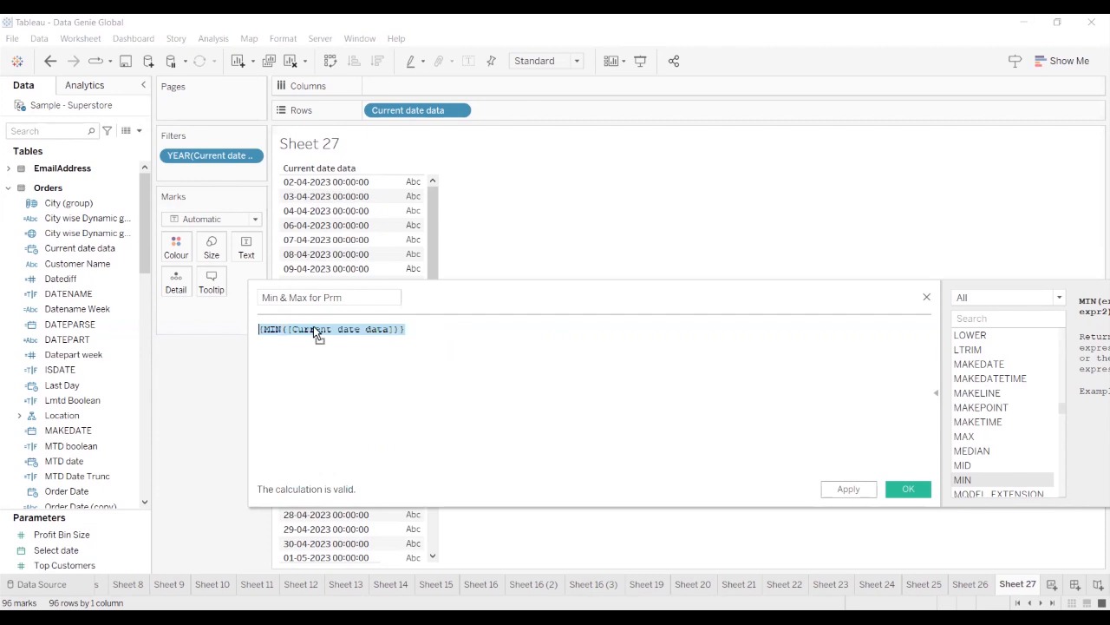
{"action": "left_click_drag", "start_coordinate": [549, 113], "coordinate": [550, 111]}
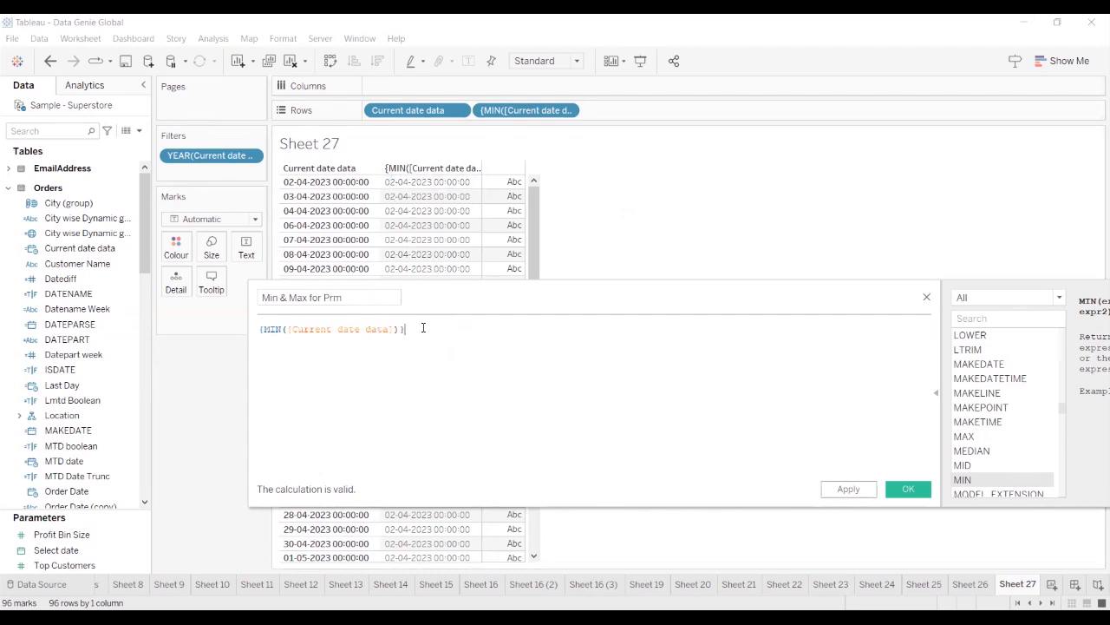
Extend the Min & Max for Prm formula with >=[Order Date] after the MIN expression
{"action": "type", "text": ">"}
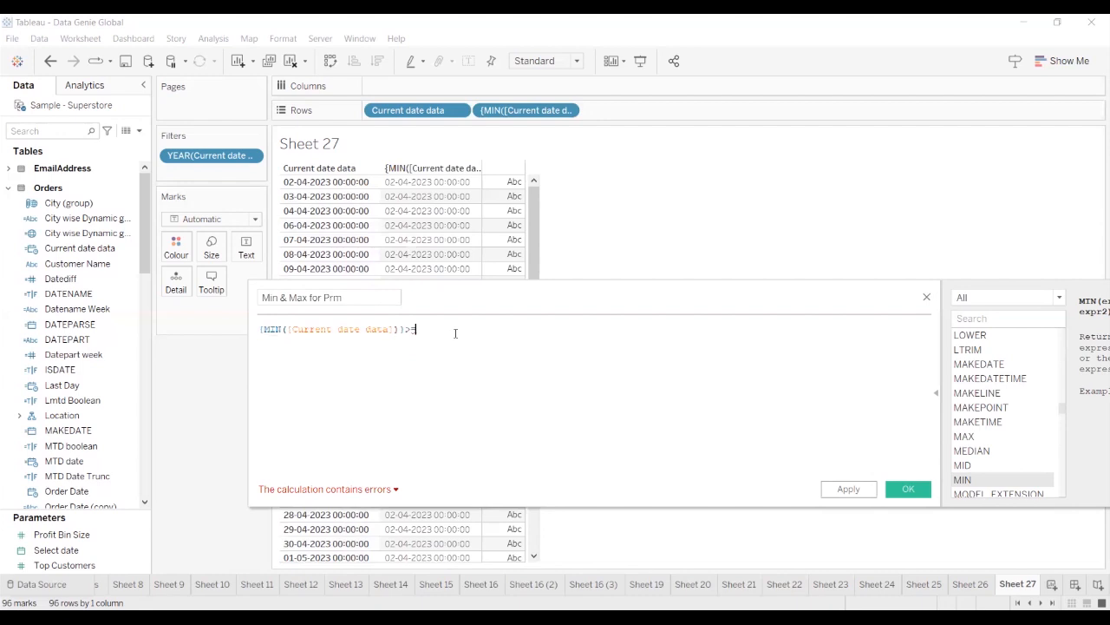
{"action": "type", "text": "=c"}
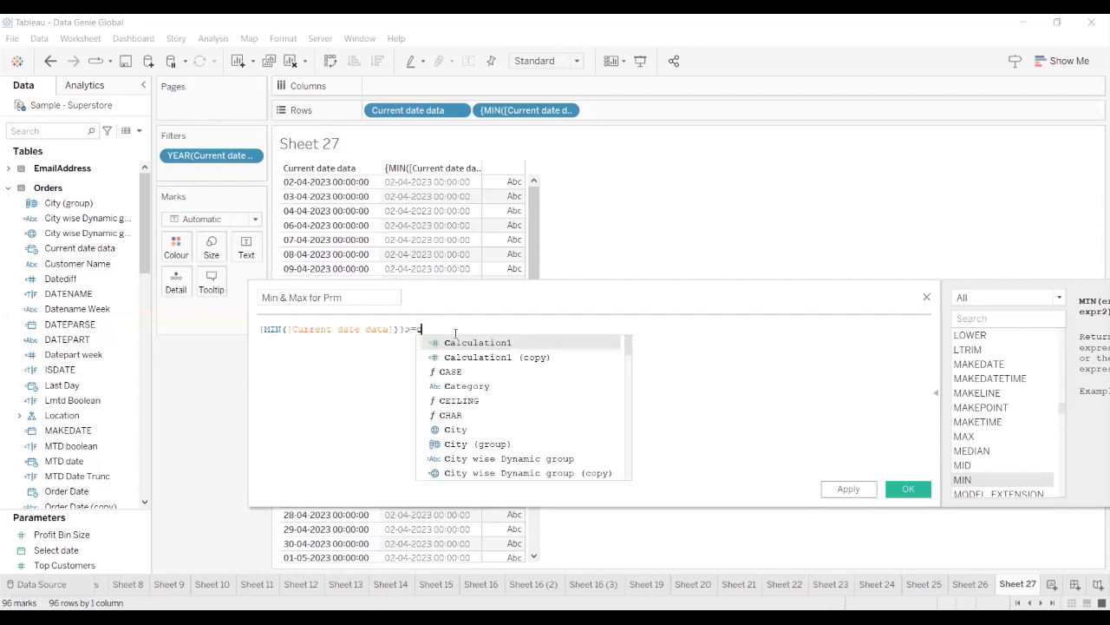
{"action": "type", "text": "ur"}
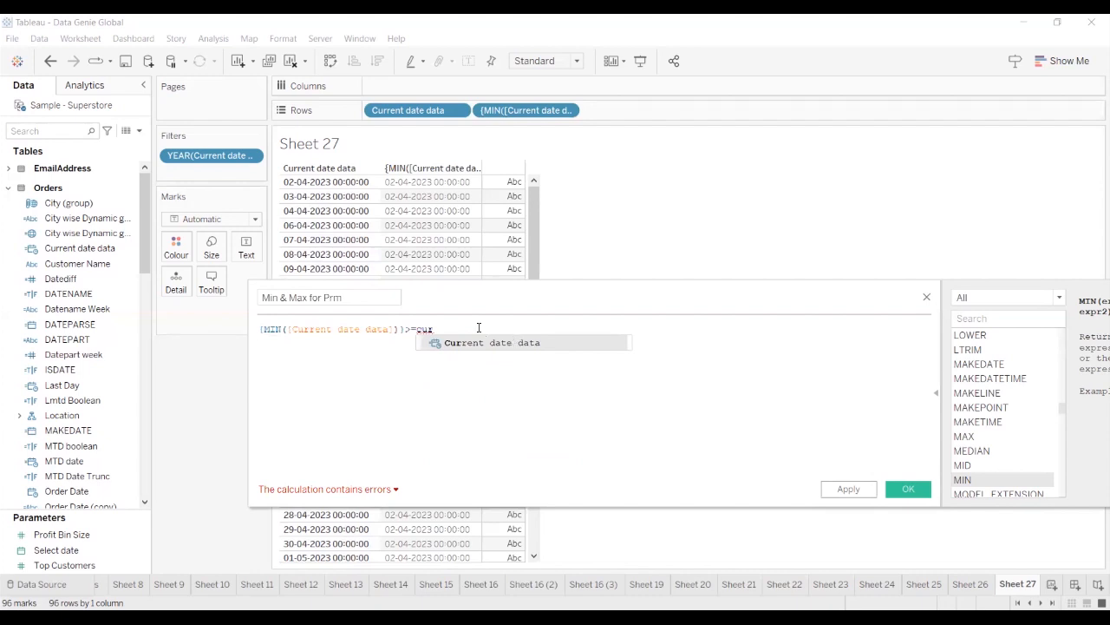
{"action": "left_click", "coordinate": [479, 328]}
{"action": "key", "text": "BackSpace"}
{"action": "key", "text": "BackSpace"}
{"action": "key", "text": "BackSpace"}
{"action": "type", "text": "ord"}
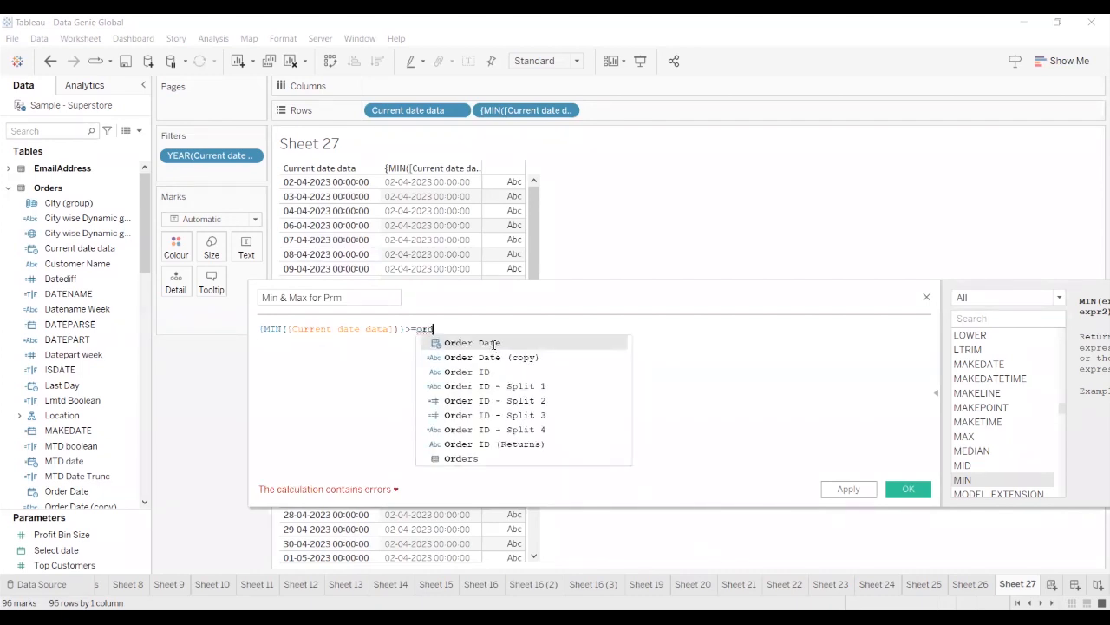
{"action": "key", "text": "Return"}
Append an and operator followed by {MAX([Current date data])} to the Min & Max for Prm formula
{"action": "type", "text": "and"}
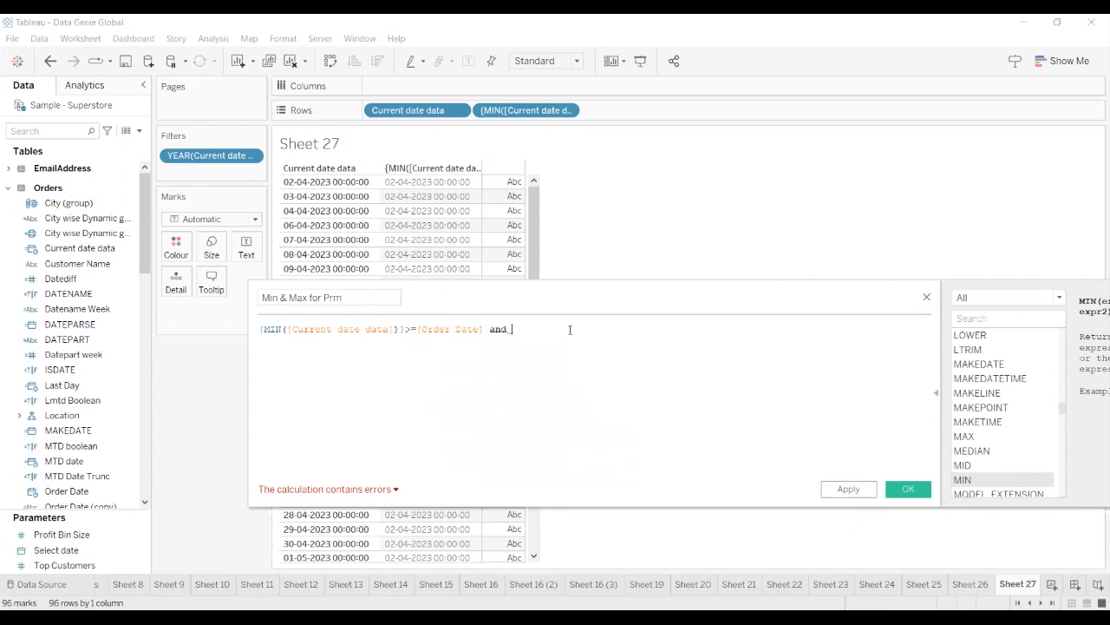
{"action": "type", "text": "ma"}
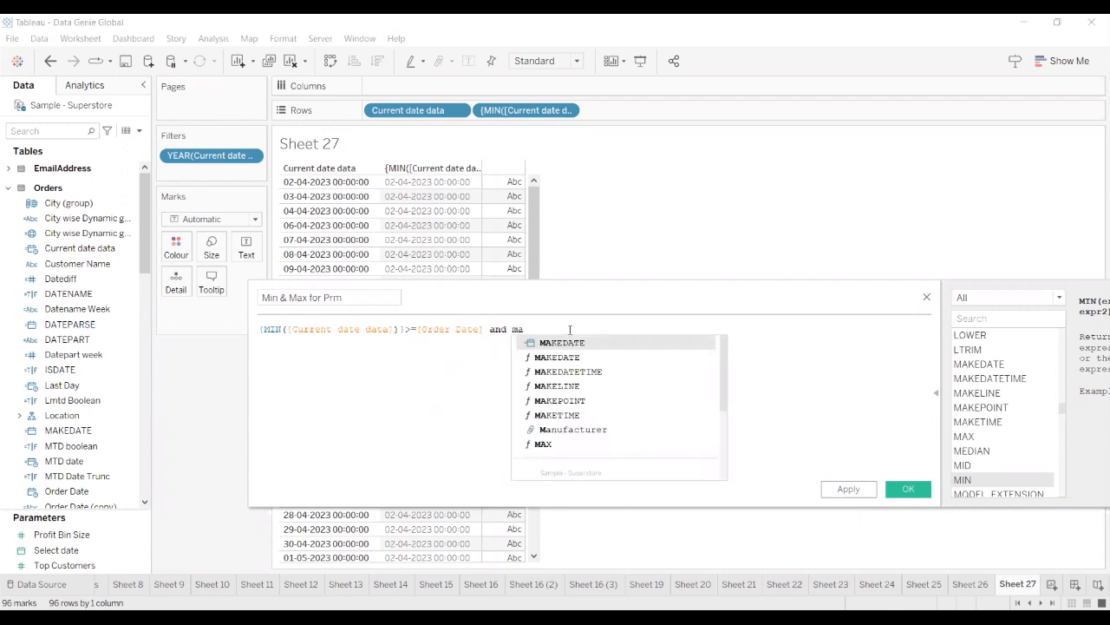
{"action": "left_click", "coordinate": [555, 446]}
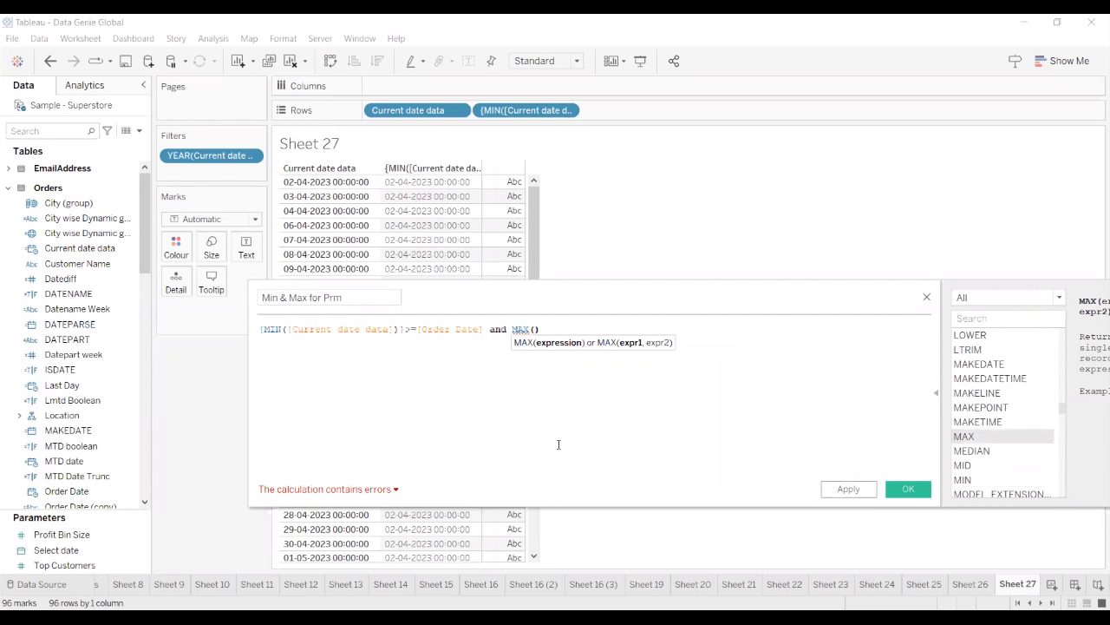
{"action": "left_click", "coordinate": [511, 332]}
{"action": "type", "text": "("}
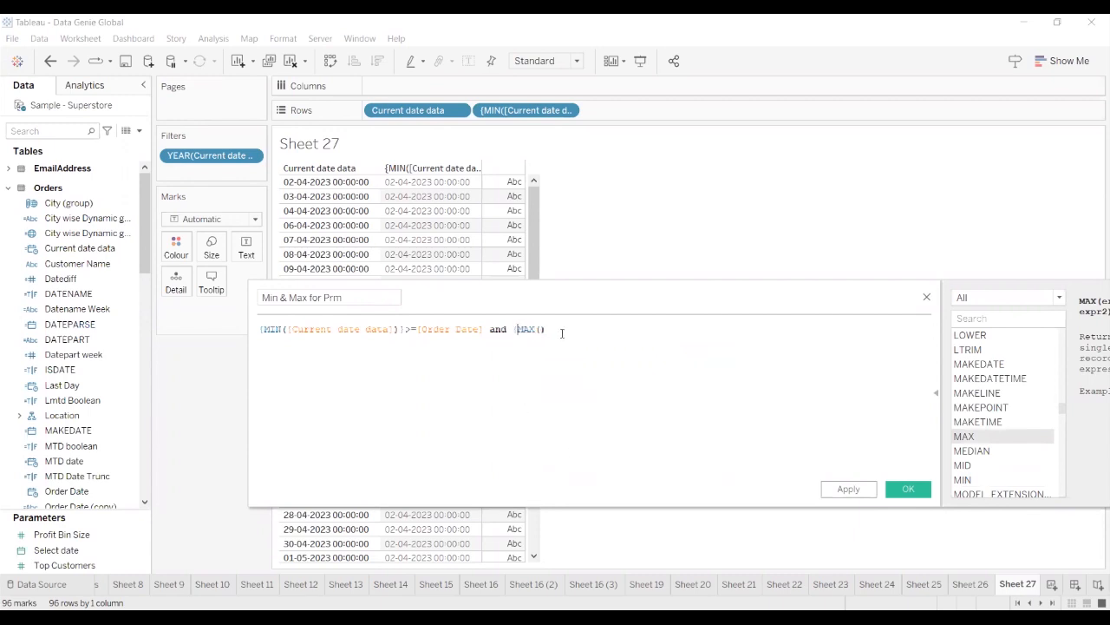
{"action": "type", "text": ")"}
{"action": "left_click", "coordinate": [539, 329]}
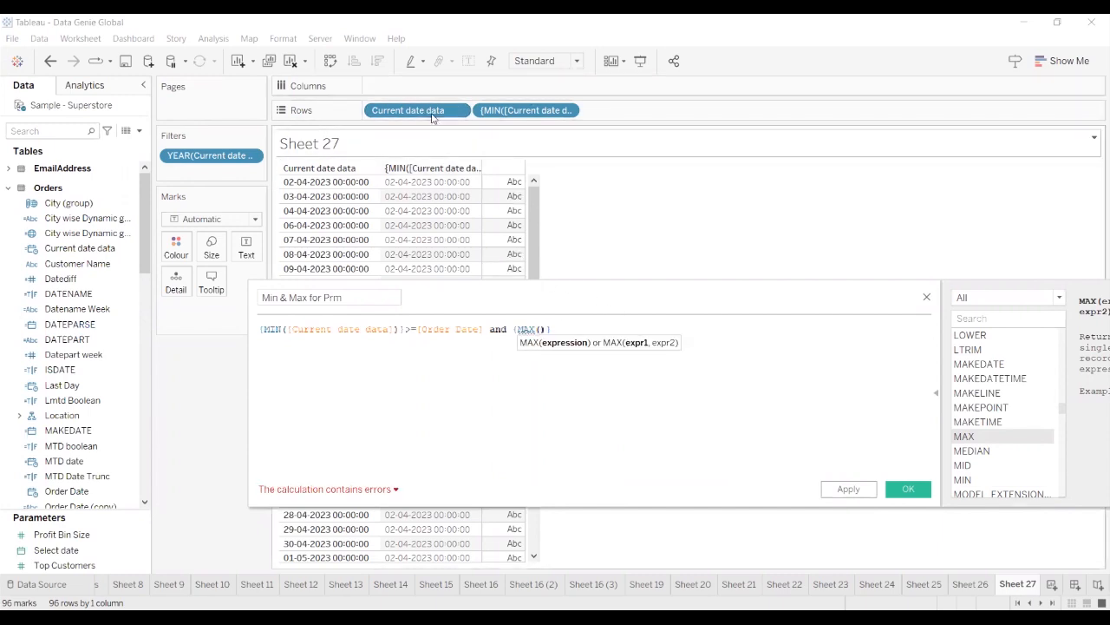
{"action": "type", "text": "cur"}
{"action": "left_click", "coordinate": [664, 348]}
{"action": "left_click", "coordinate": [706, 333]}
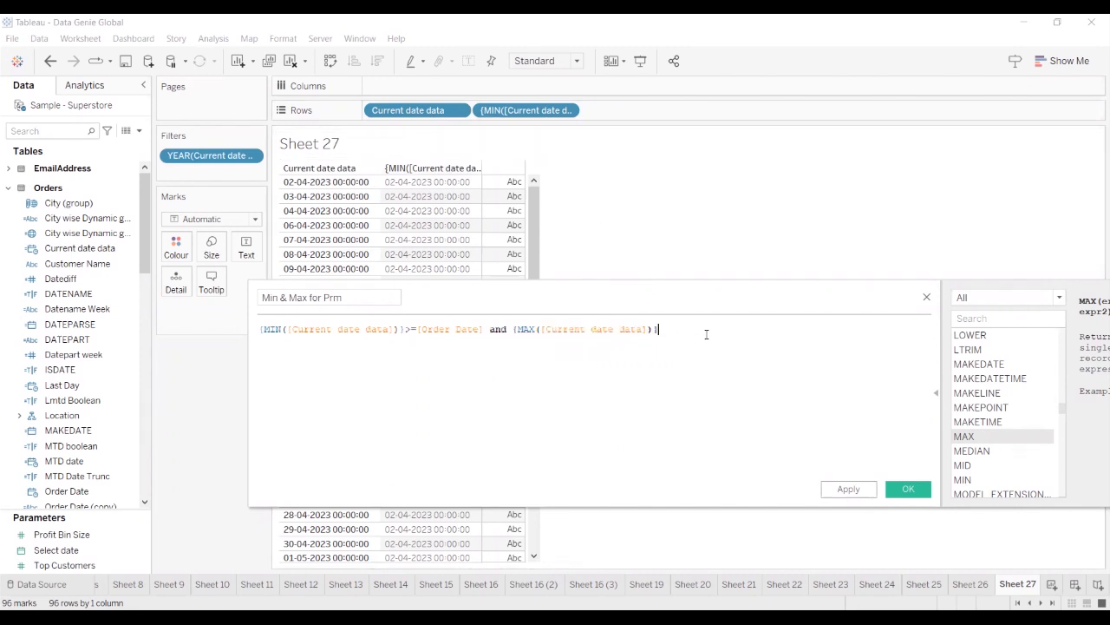
Rewrite the part after the and operator as [Order Date]<={MAX([Current date data])}
{"action": "left_click_drag", "start_coordinate": [515, 329], "coordinate": [666, 330]}
{"action": "key", "text": "ctrl+c"}
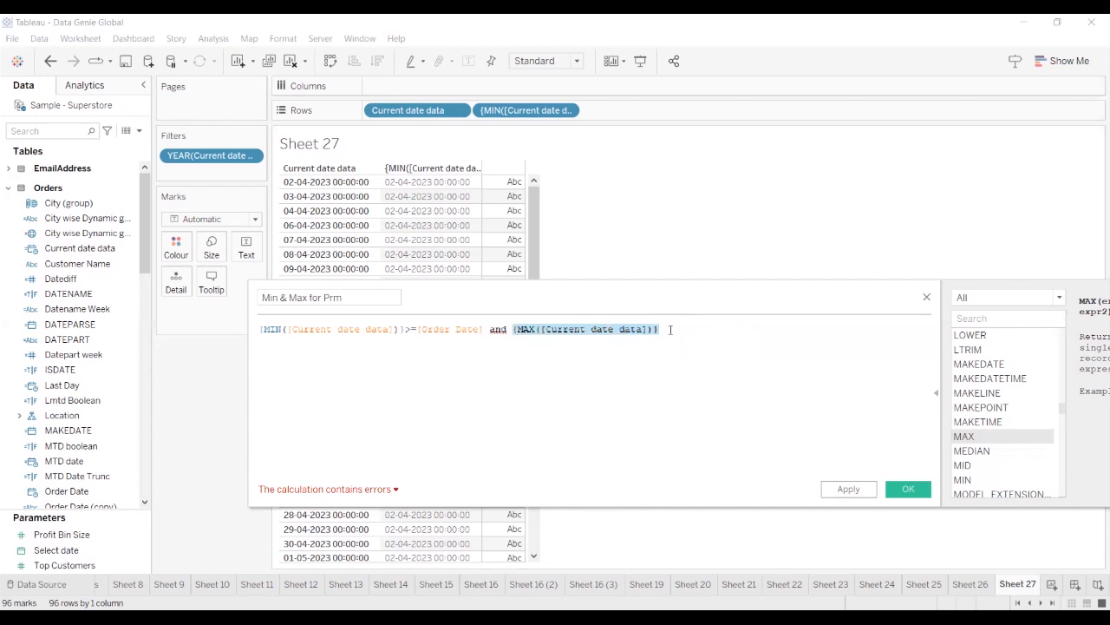
{"action": "key", "text": "BackSpace"}
{"action": "type", "text": "ord"}
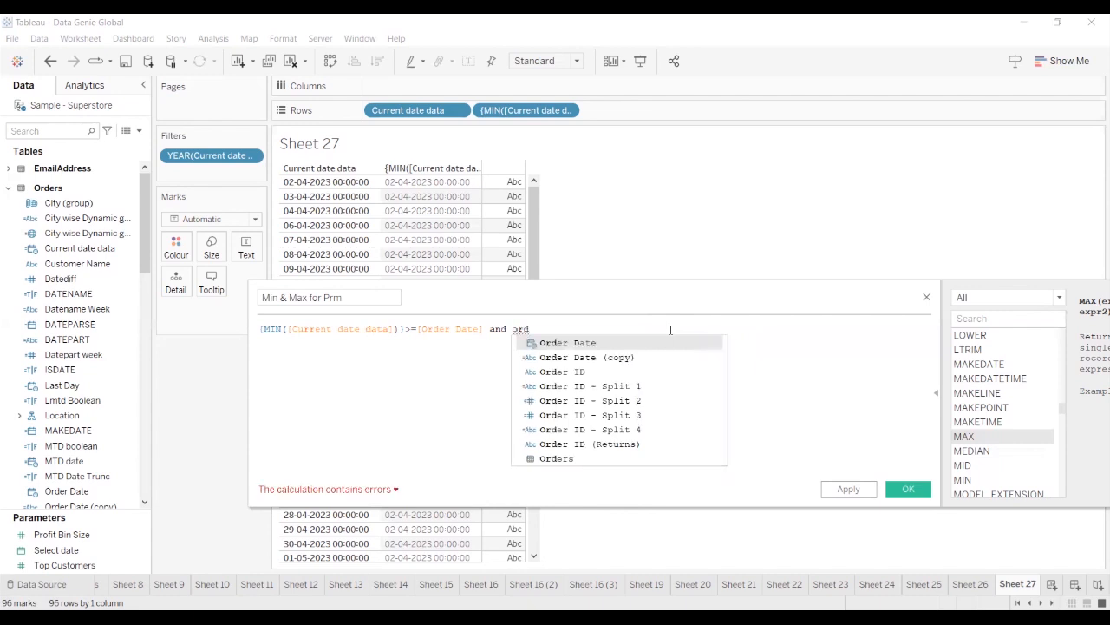
{"action": "key", "text": "Return"}
{"action": "type", "text": "<="}
{"action": "key", "text": "ctrl+v"}
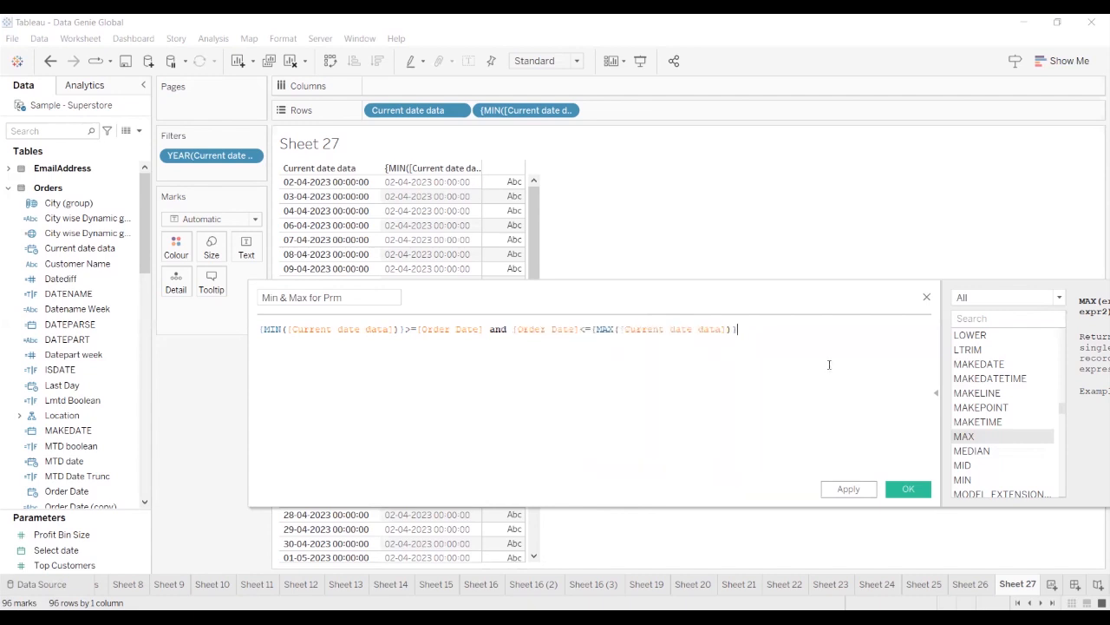
Put IF on a new line above the date condition and add THEN and END after it
{"action": "left_click_drag", "start_coordinate": [742, 329], "coordinate": [236, 327]}
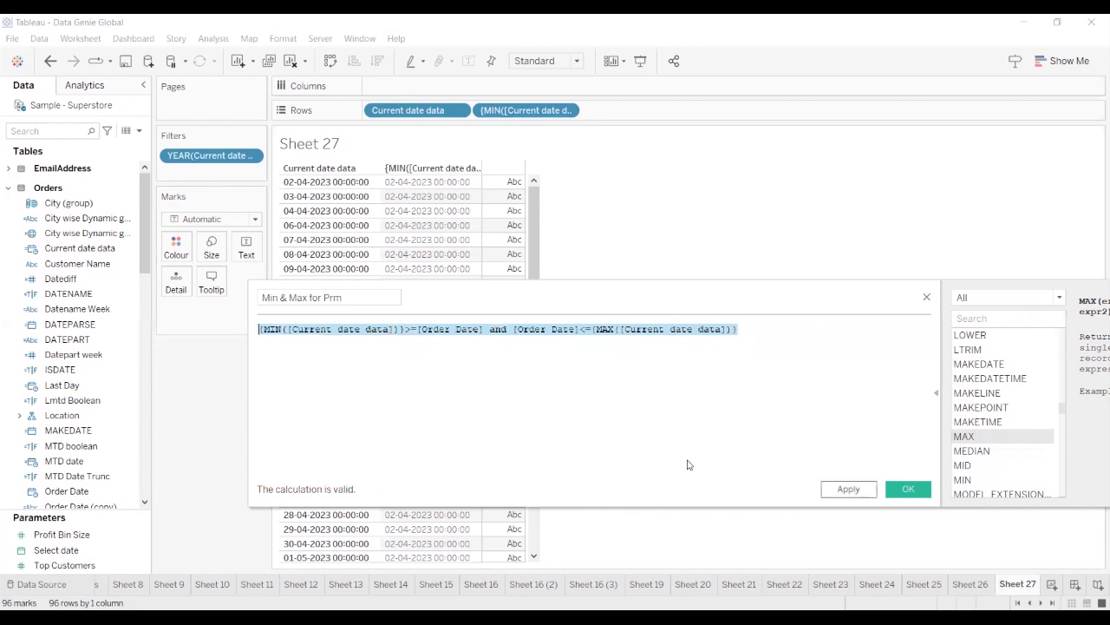
{"action": "left_click", "coordinate": [263, 328]}
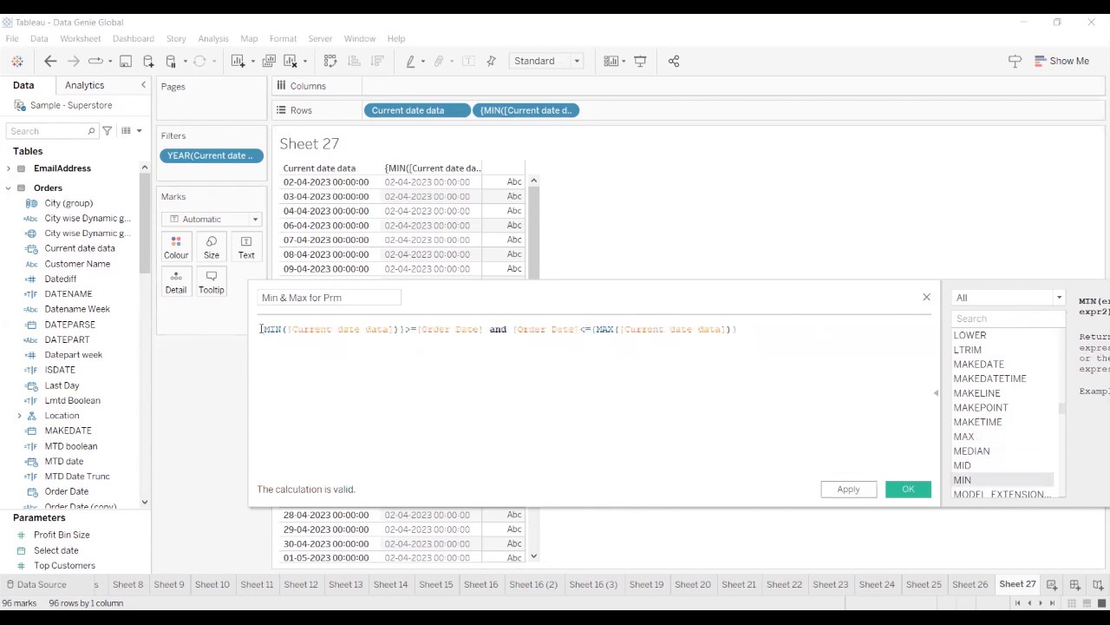
{"action": "key", "text": "Return"}
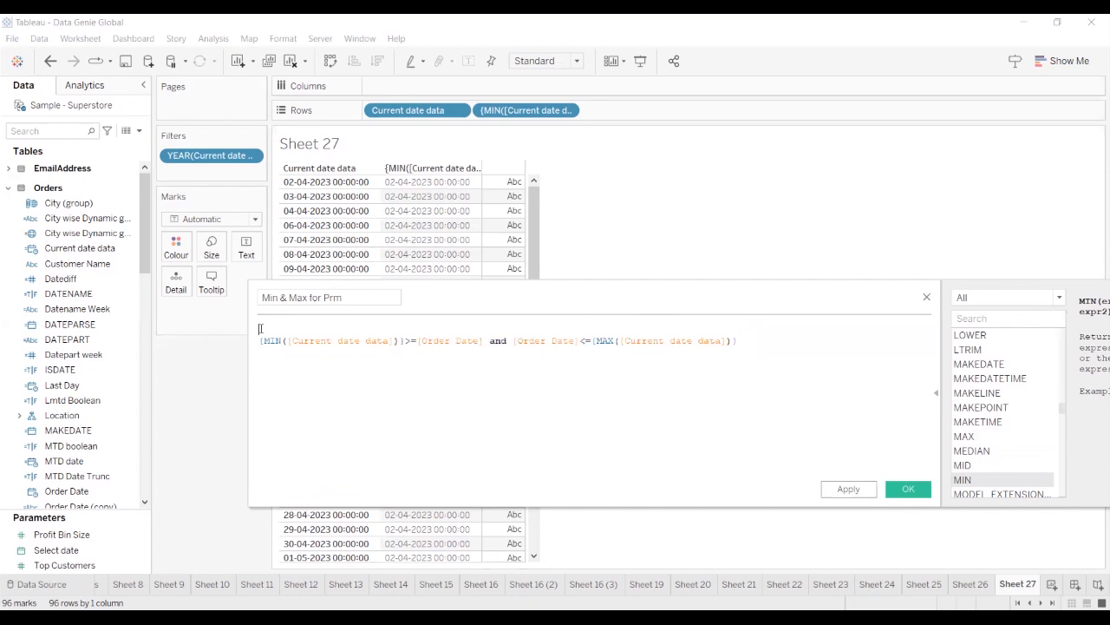
{"action": "type", "text": "If"}
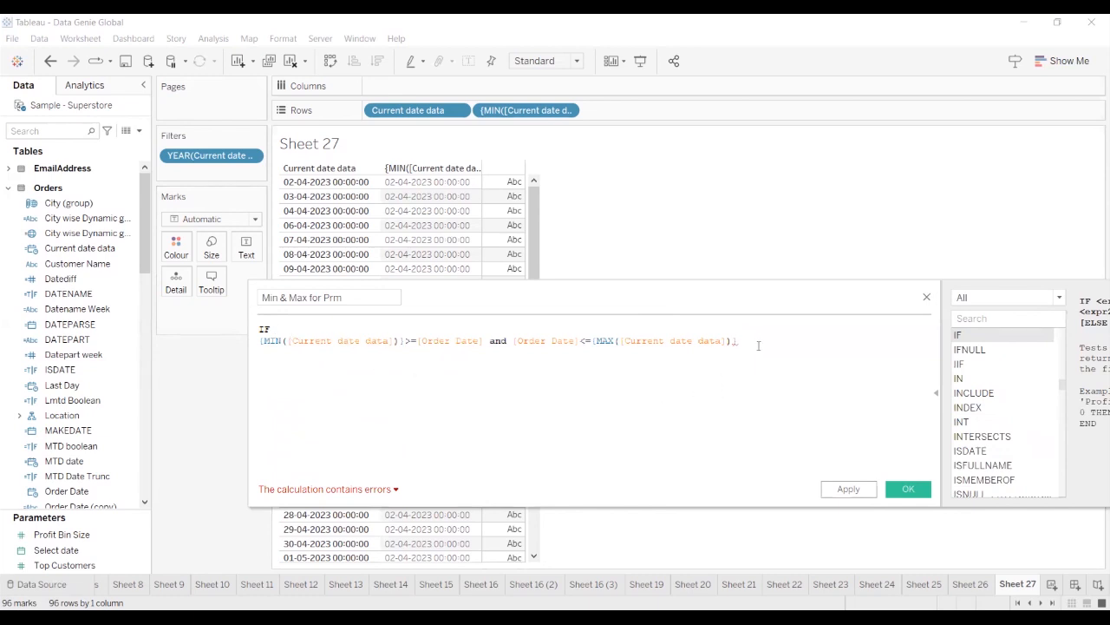
{"action": "type", "text": "THEN e"}
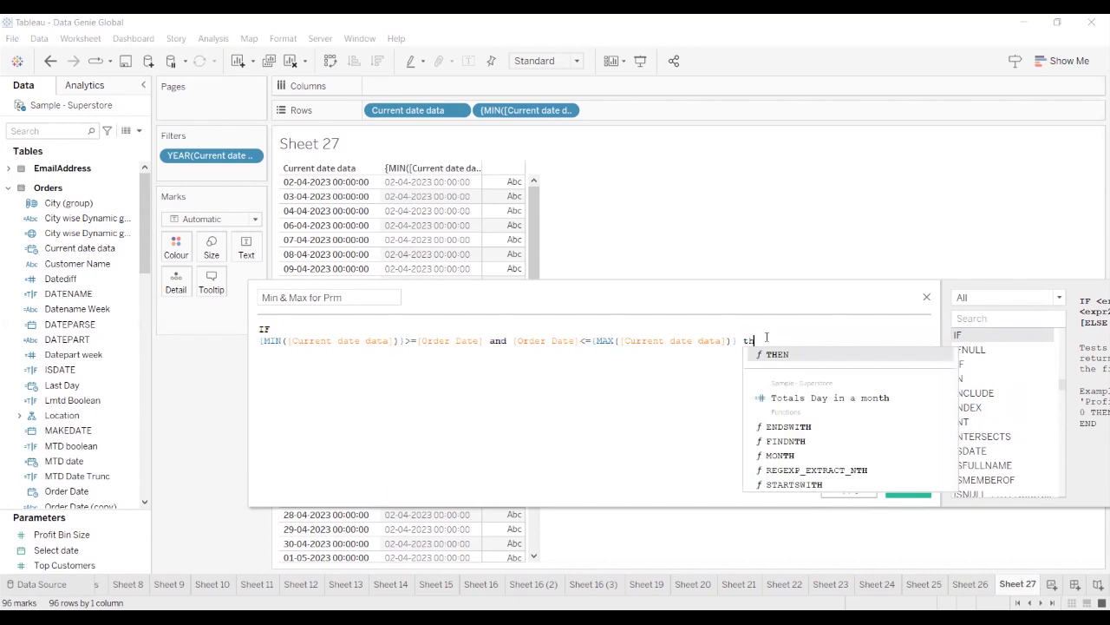
{"action": "type", "text": "n"}
{"action": "key", "text": "Return"}
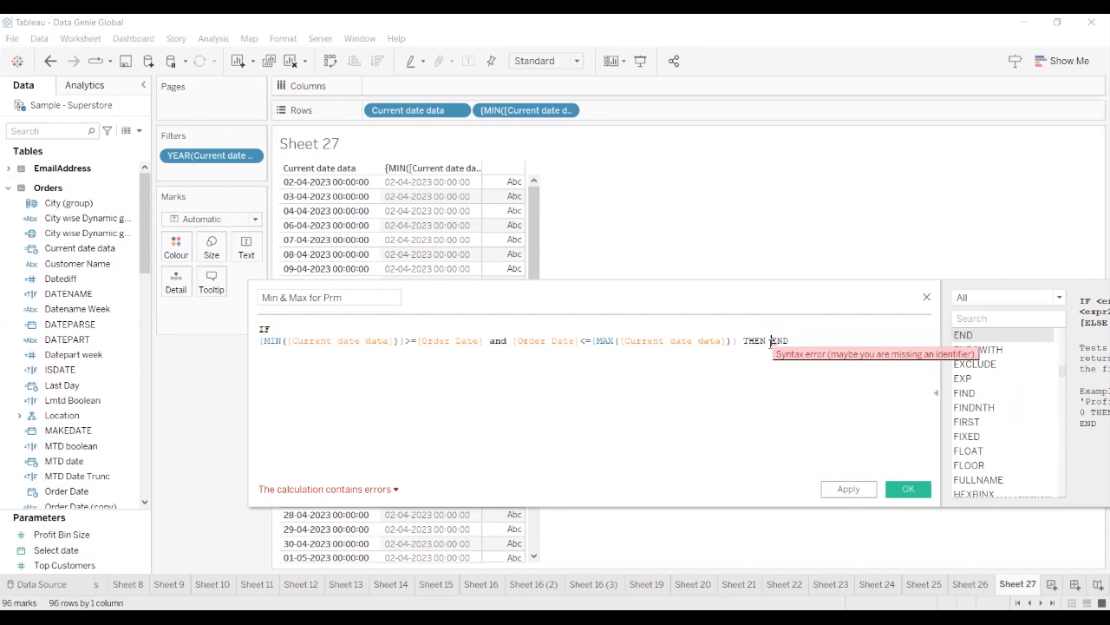
Make the IF statement return [Order Date] before its closing END, and save the Min & Max for Prm calculation
{"action": "left_click", "coordinate": [770, 341]}
{"action": "type", "text": "ord"}
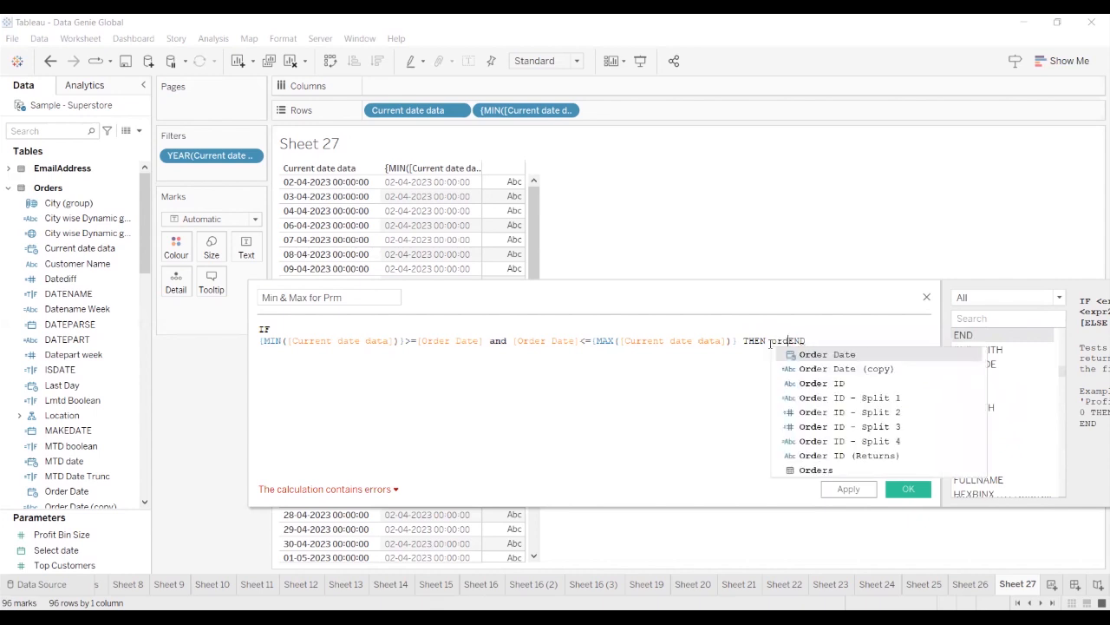
{"action": "left_click", "coordinate": [879, 356]}
{"action": "type", "text": "end"}
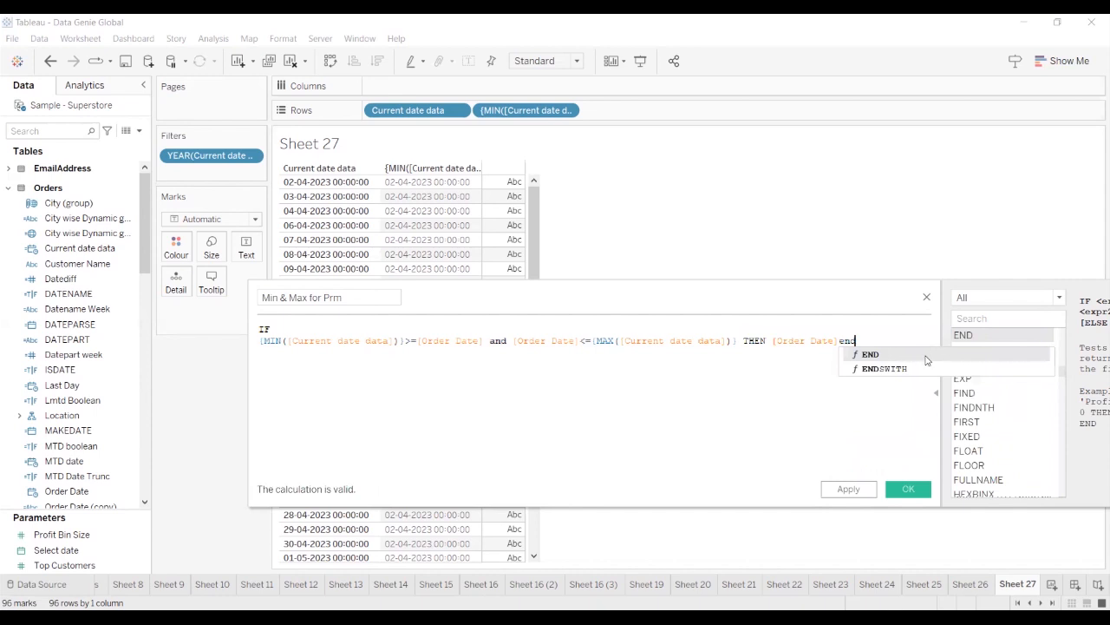
{"action": "left_click", "coordinate": [927, 357]}
{"action": "left_click", "coordinate": [862, 492]}
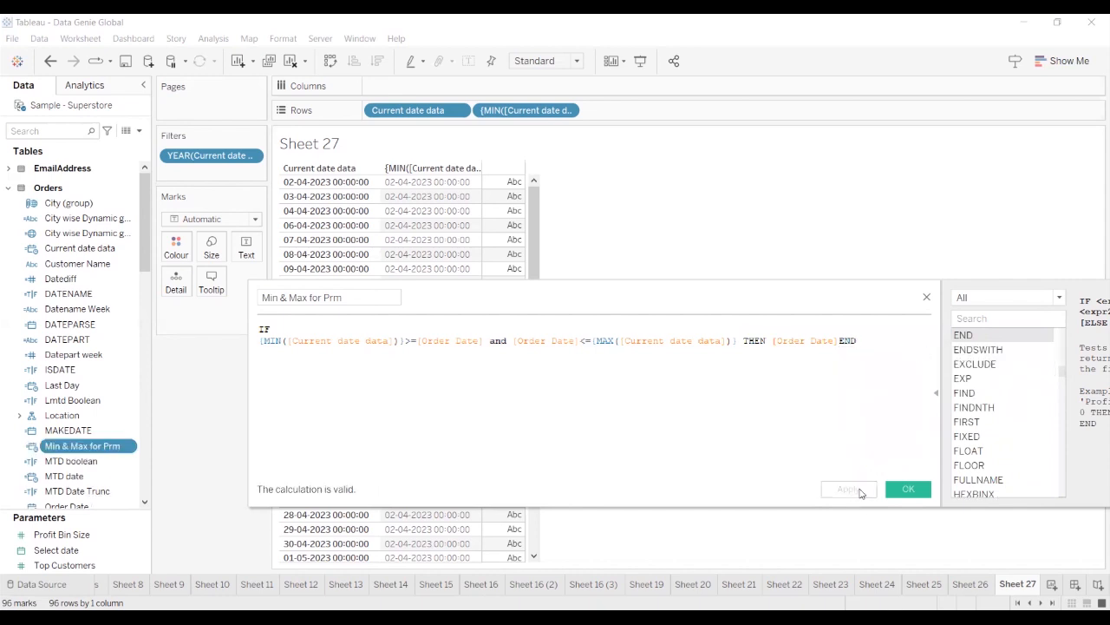
{"action": "left_click", "coordinate": [902, 491]}
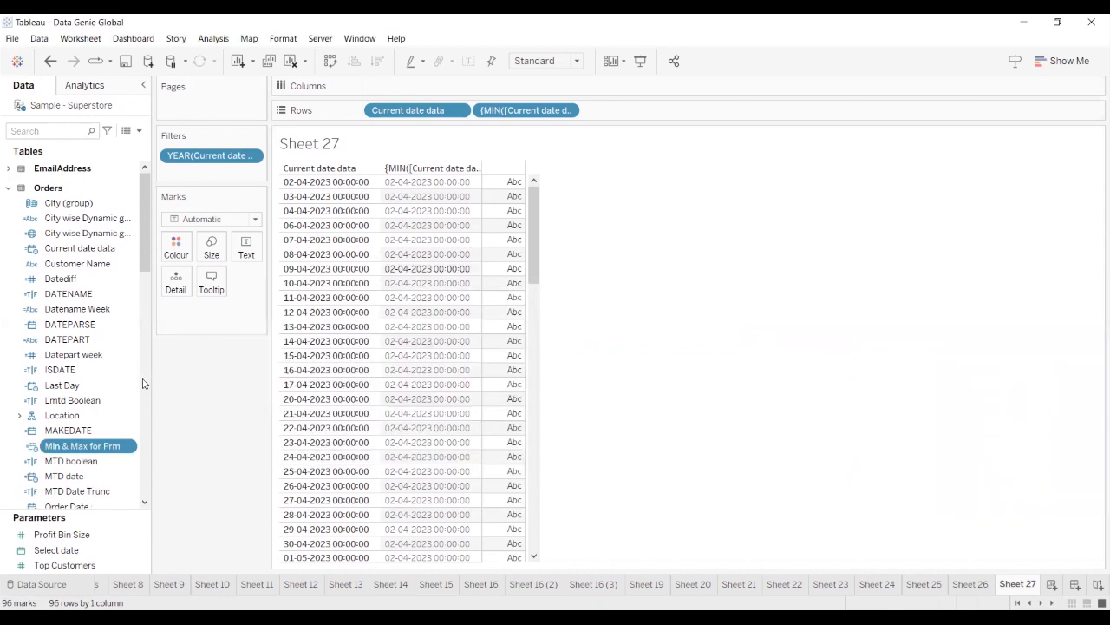
Create a parameter from Min & Max for Prm with a range of allowable values taken from that same field
{"action": "right_click", "coordinate": [85, 447]}
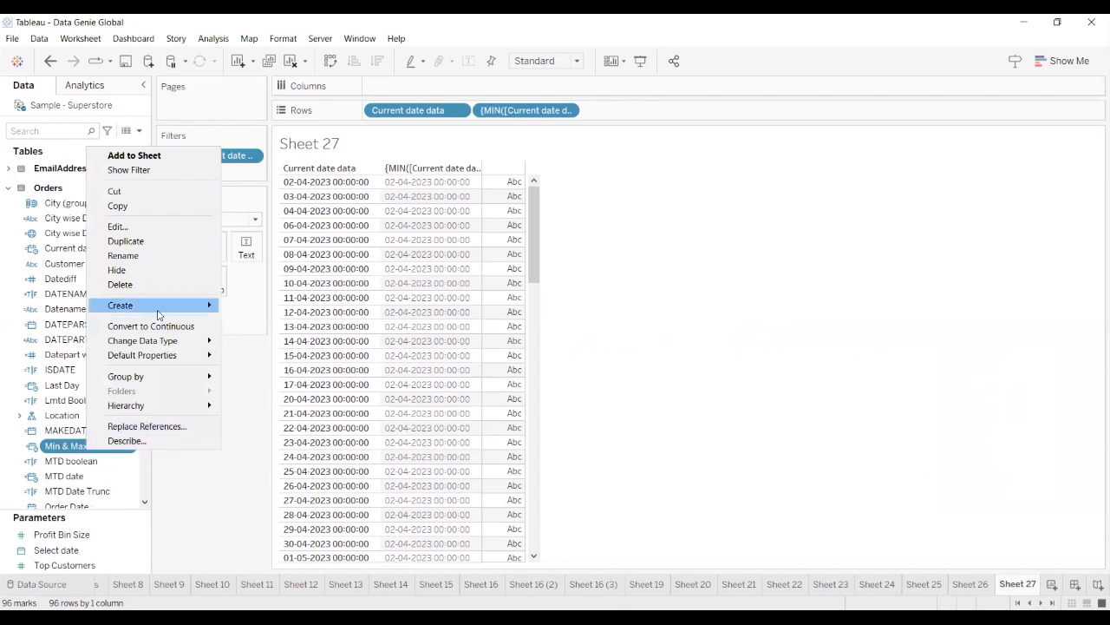
{"action": "mouse_move", "coordinate": [186, 312]}
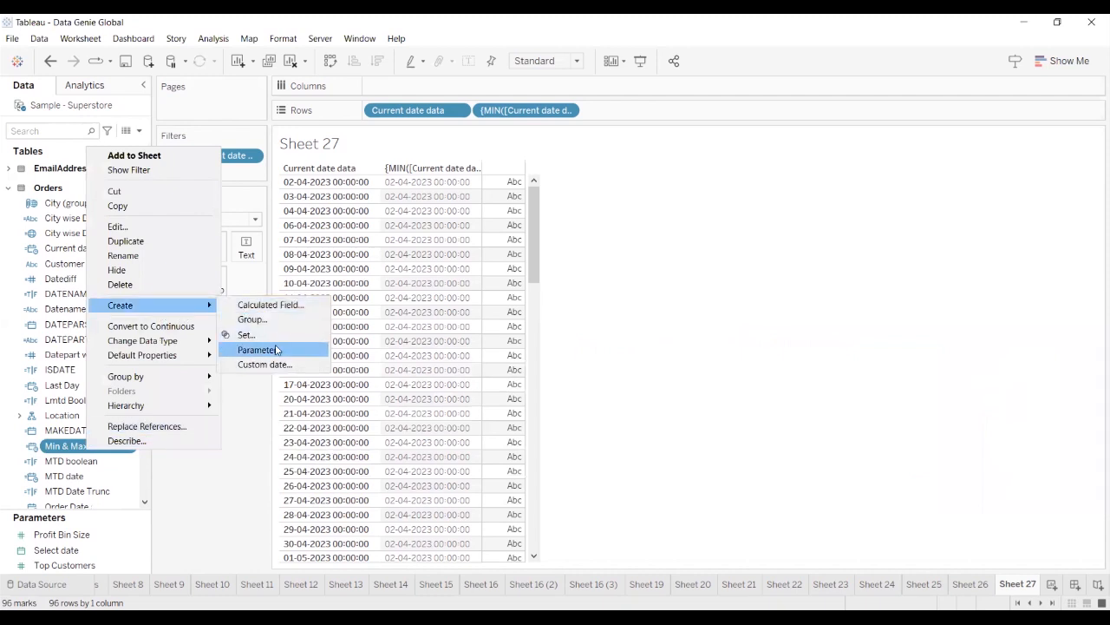
{"action": "left_click", "coordinate": [276, 349]}
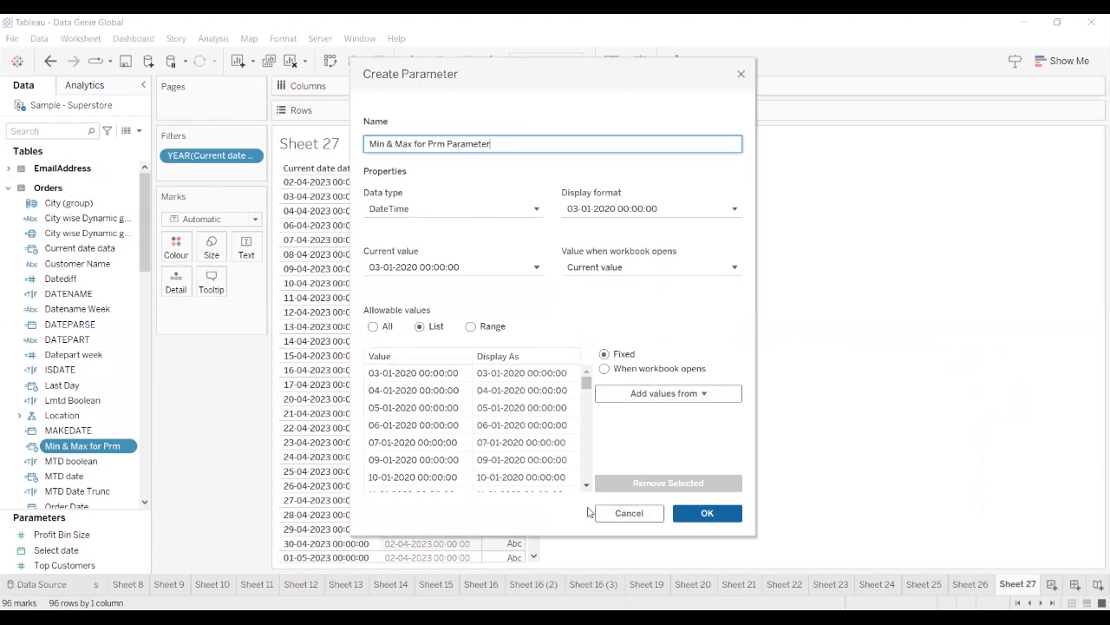
{"action": "left_click", "coordinate": [471, 326]}
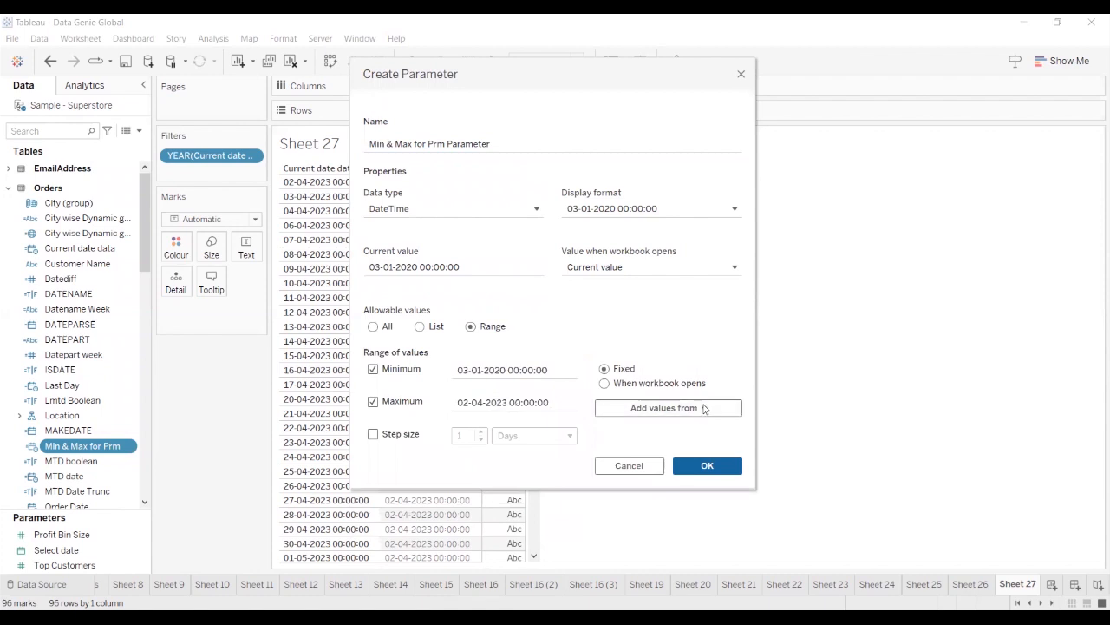
{"action": "left_click", "coordinate": [701, 409]}
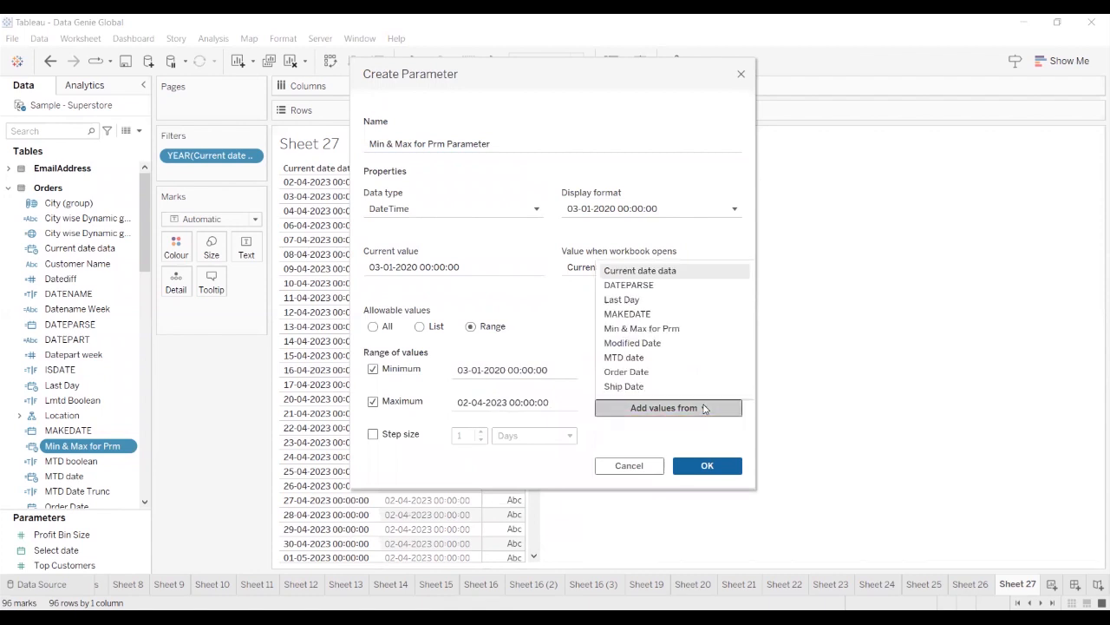
{"action": "left_click", "coordinate": [673, 330]}
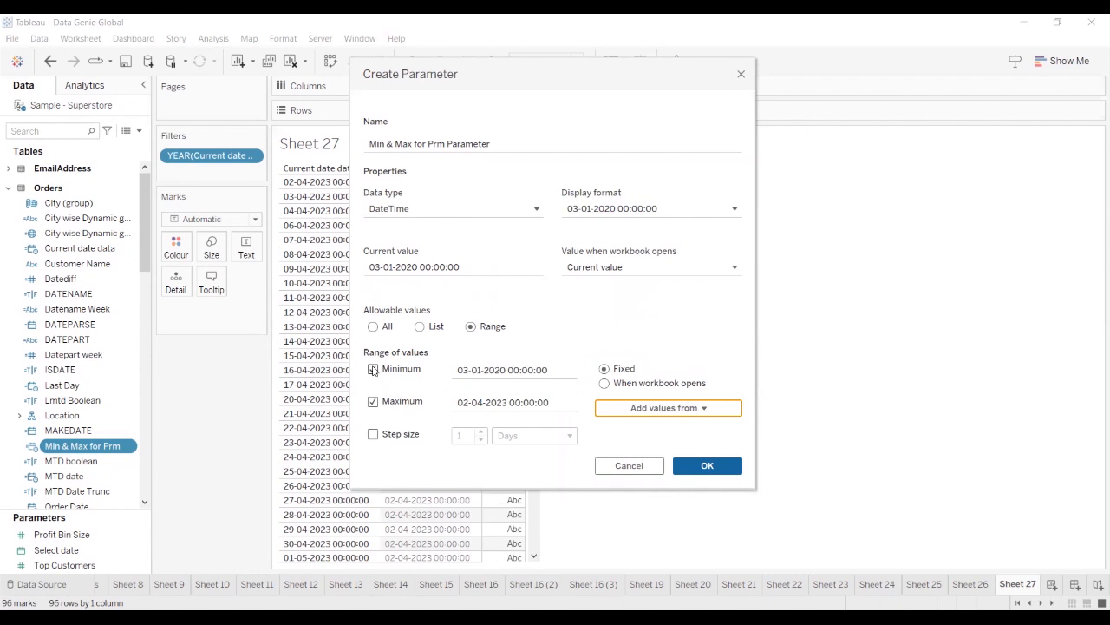
{"action": "left_click", "coordinate": [701, 465]}
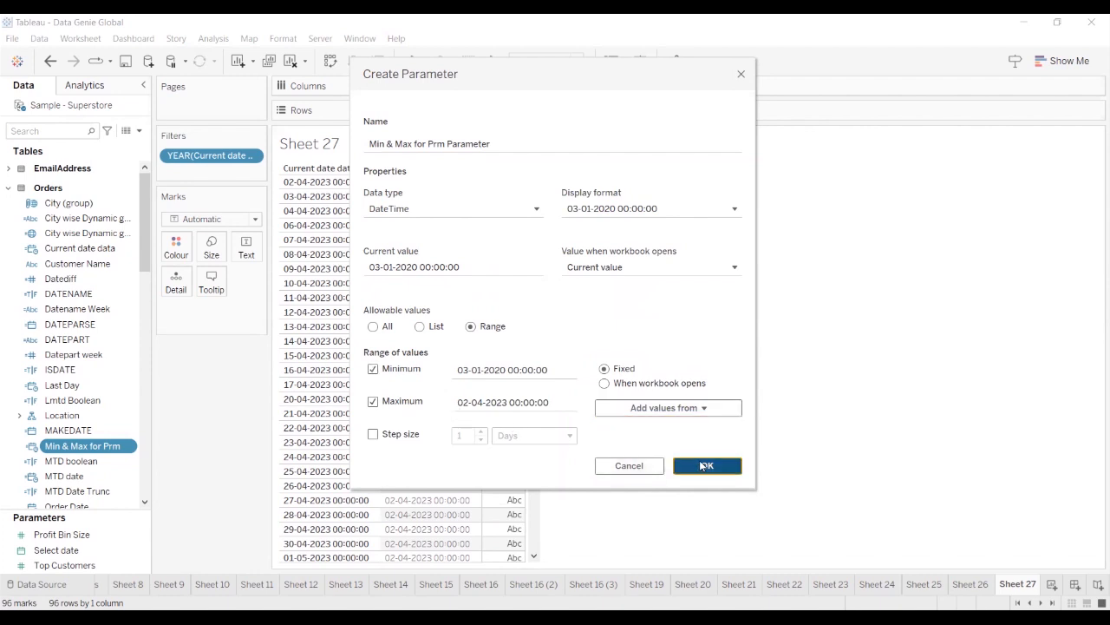
Show the Min & Max for Prm Parameter control on the sheet and change it from slider to Type In
{"action": "right_click", "coordinate": [113, 519]}
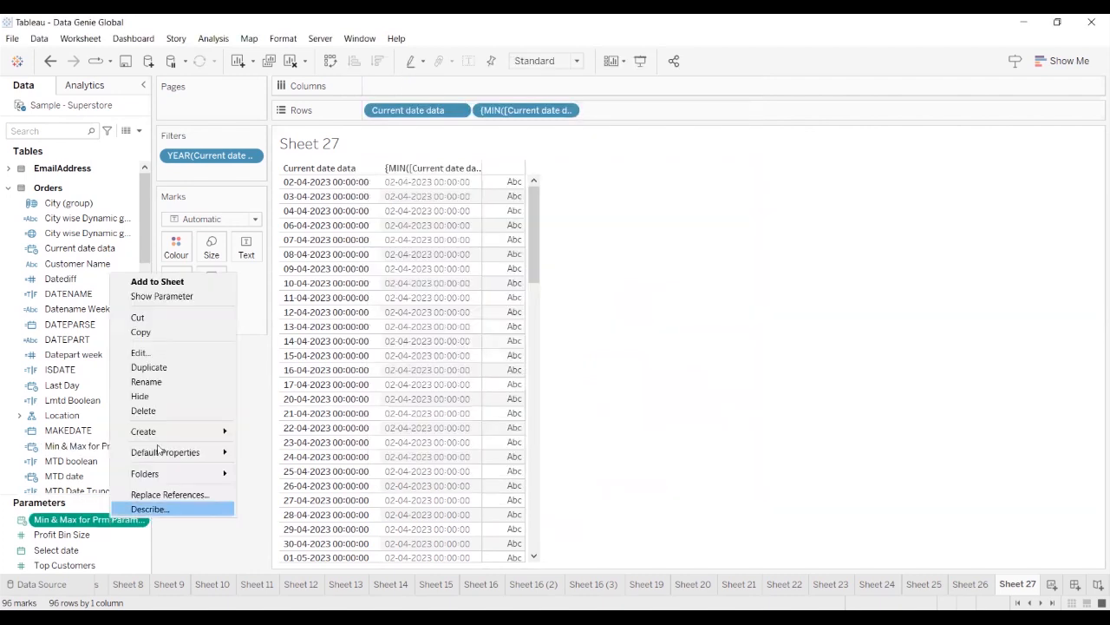
{"action": "left_click", "coordinate": [189, 297]}
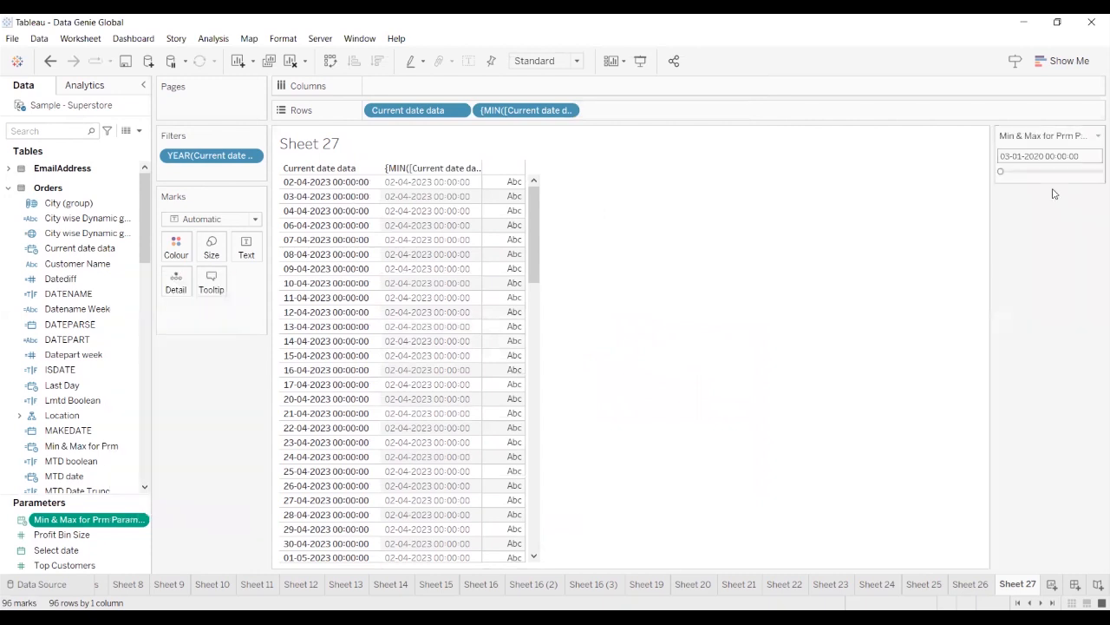
{"action": "left_click", "coordinate": [1096, 136]}
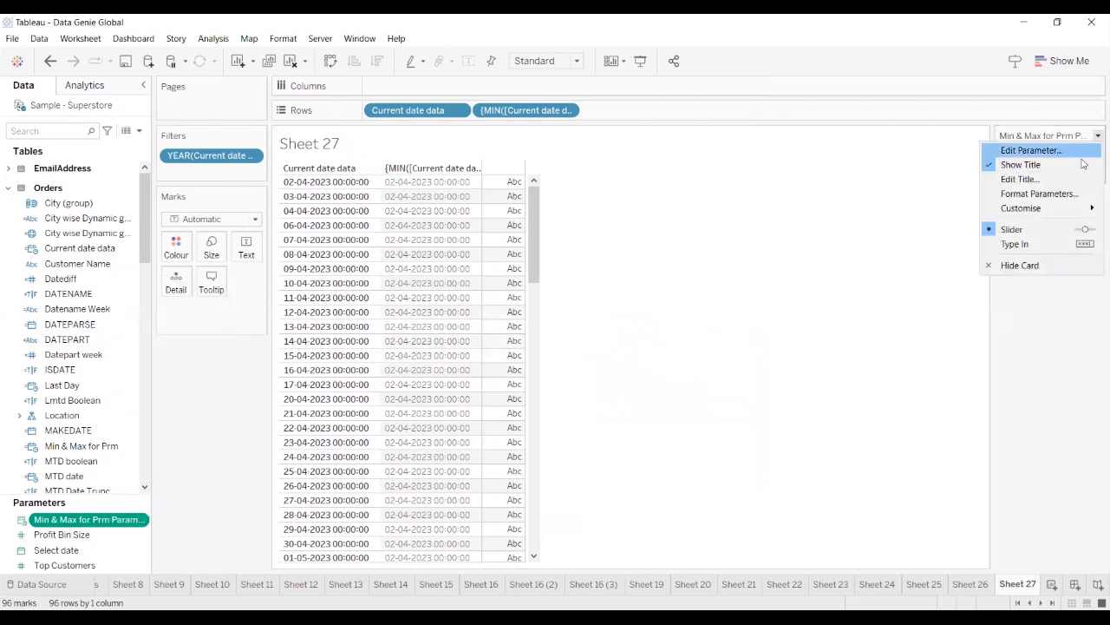
{"action": "left_click", "coordinate": [1053, 245]}
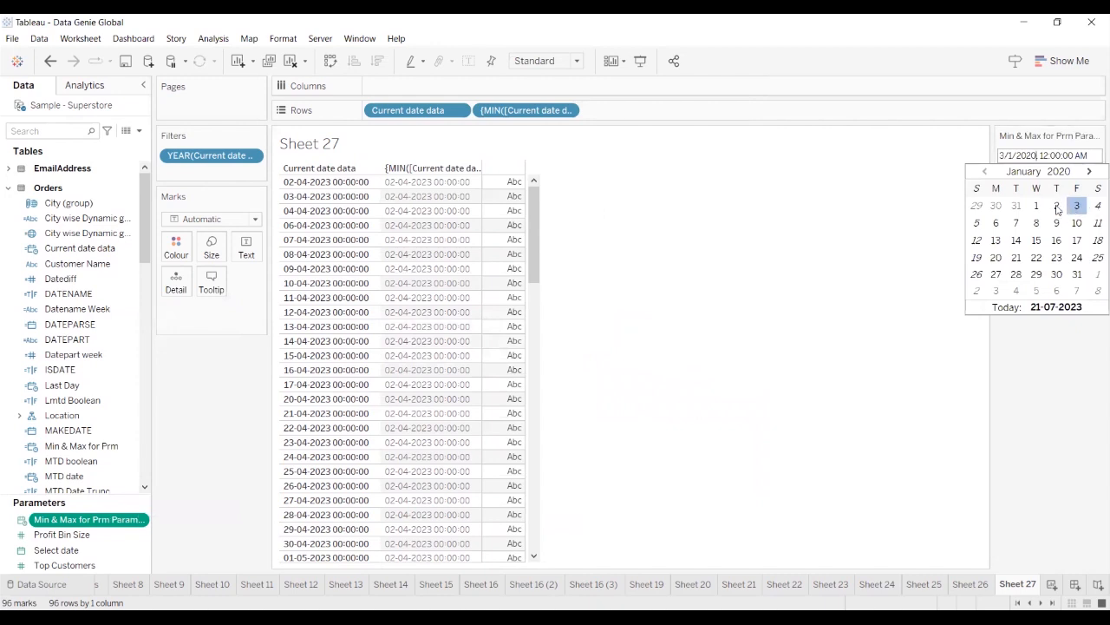
Set the Min & Max for Prm Parameter date to 10 March 2020
{"action": "left_click", "coordinate": [1089, 172]}
{"action": "left_click", "coordinate": [1089, 172]}
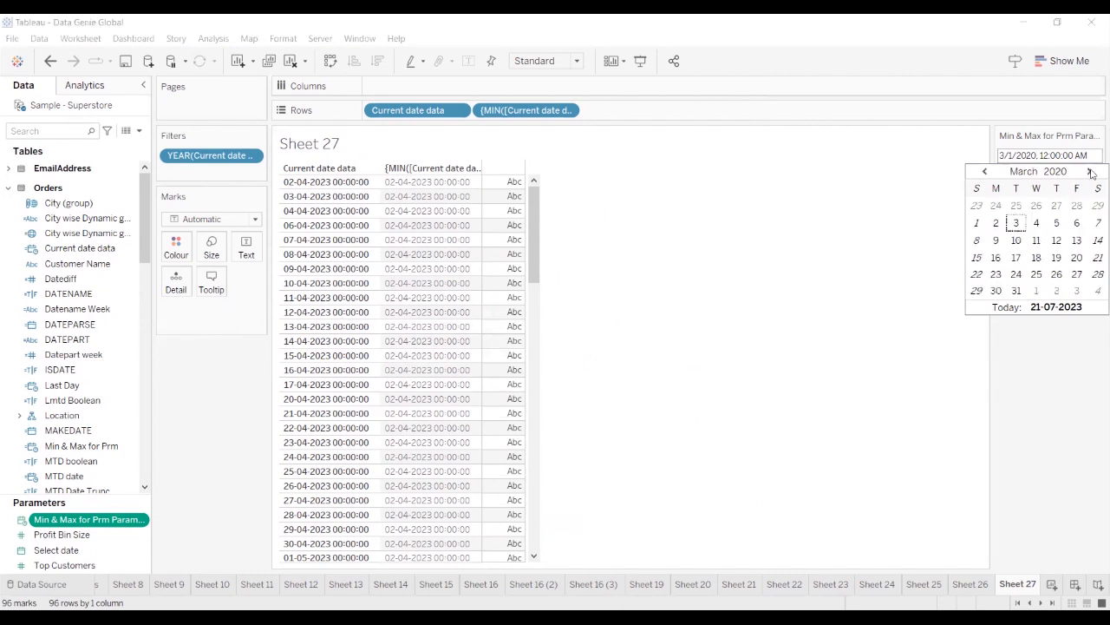
{"action": "left_click", "coordinate": [1016, 240]}
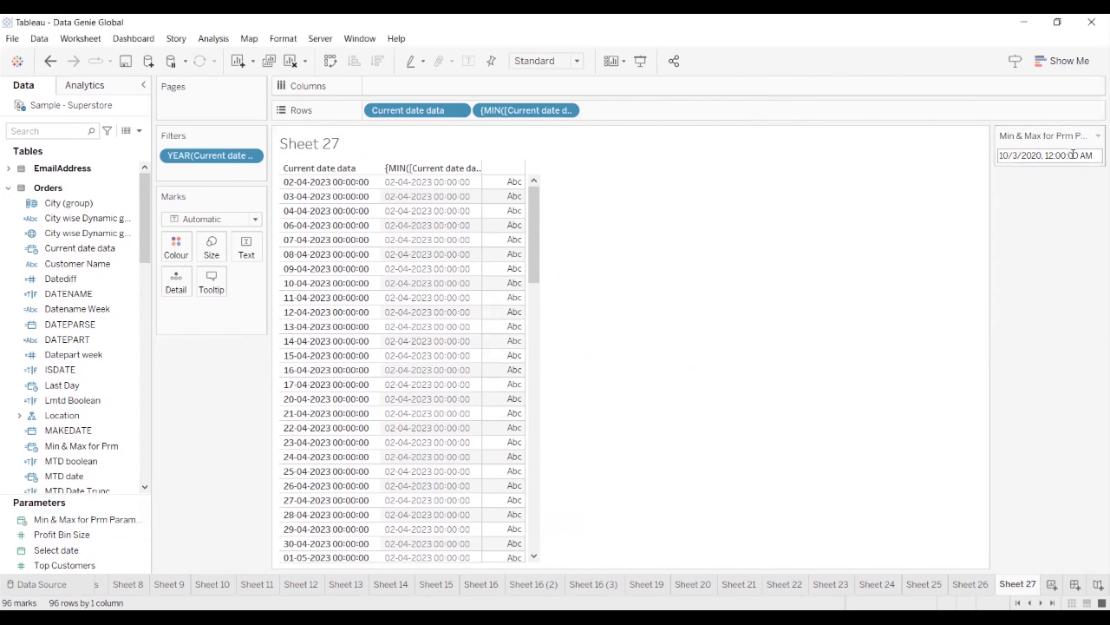
Browse the Min & Max for Prm Parameter calendar forward month by month from March 2020 to February 2021, leaving the date unpicked
{"action": "left_click", "coordinate": [1074, 155]}
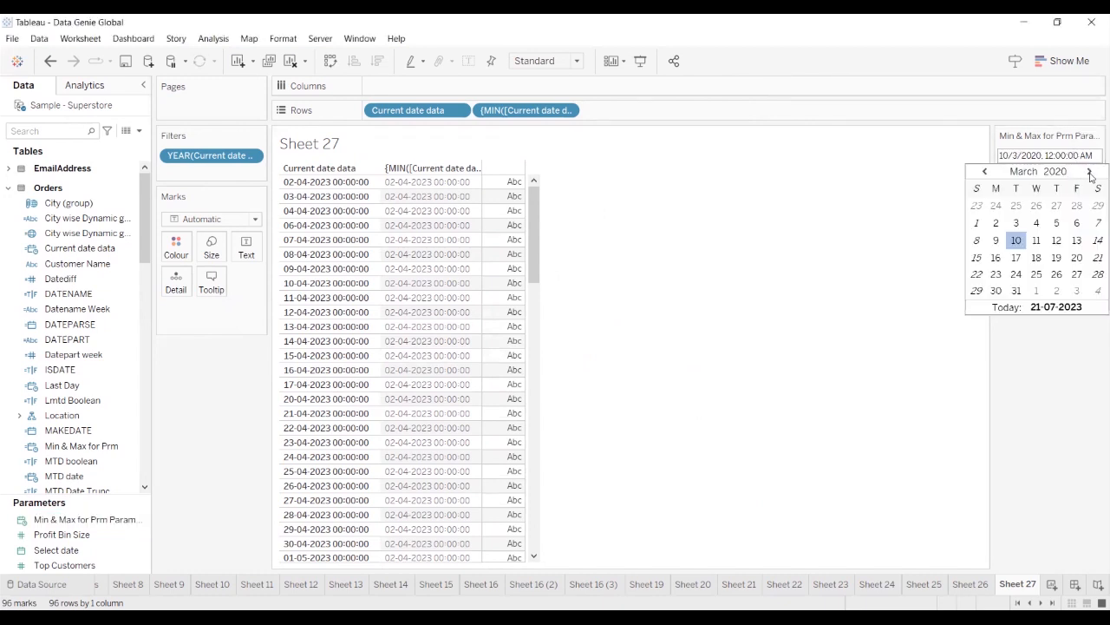
{"action": "left_click", "coordinate": [1090, 172]}
{"action": "left_click", "coordinate": [1090, 171]}
{"action": "left_click", "coordinate": [1090, 172]}
{"action": "left_click", "coordinate": [1090, 171]}
{"action": "left_click", "coordinate": [1089, 172]}
{"action": "left_click", "coordinate": [1090, 172]}
{"action": "left_click", "coordinate": [1090, 171]}
{"action": "left_click", "coordinate": [1030, 173]}
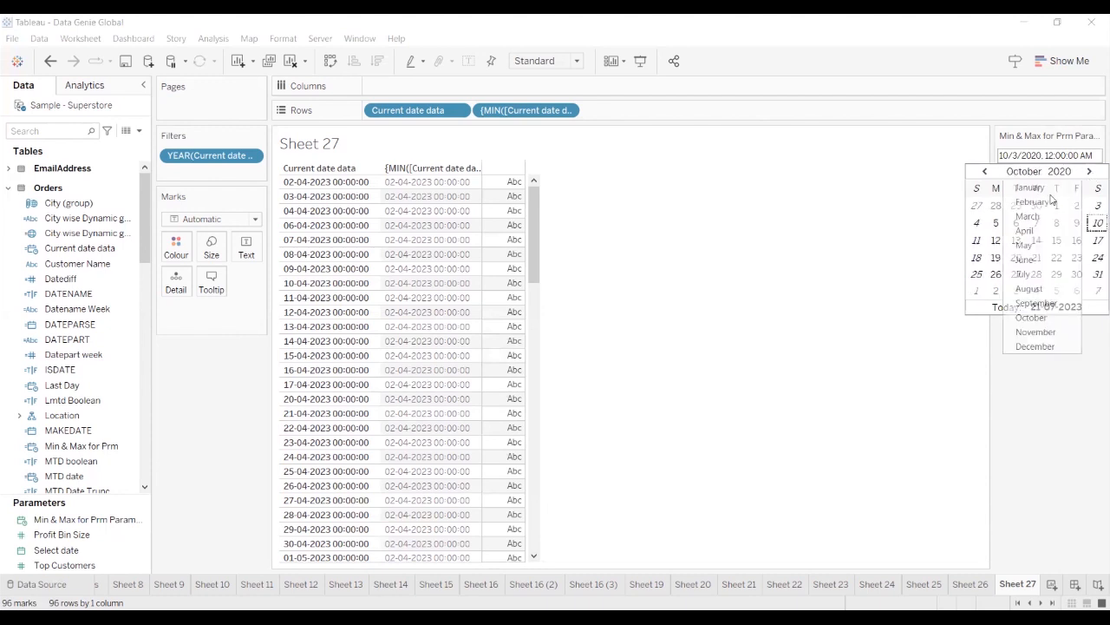
{"action": "left_click", "coordinate": [1090, 171]}
{"action": "left_click", "coordinate": [1089, 172]}
{"action": "left_click", "coordinate": [1090, 172]}
{"action": "left_click", "coordinate": [1090, 171]}
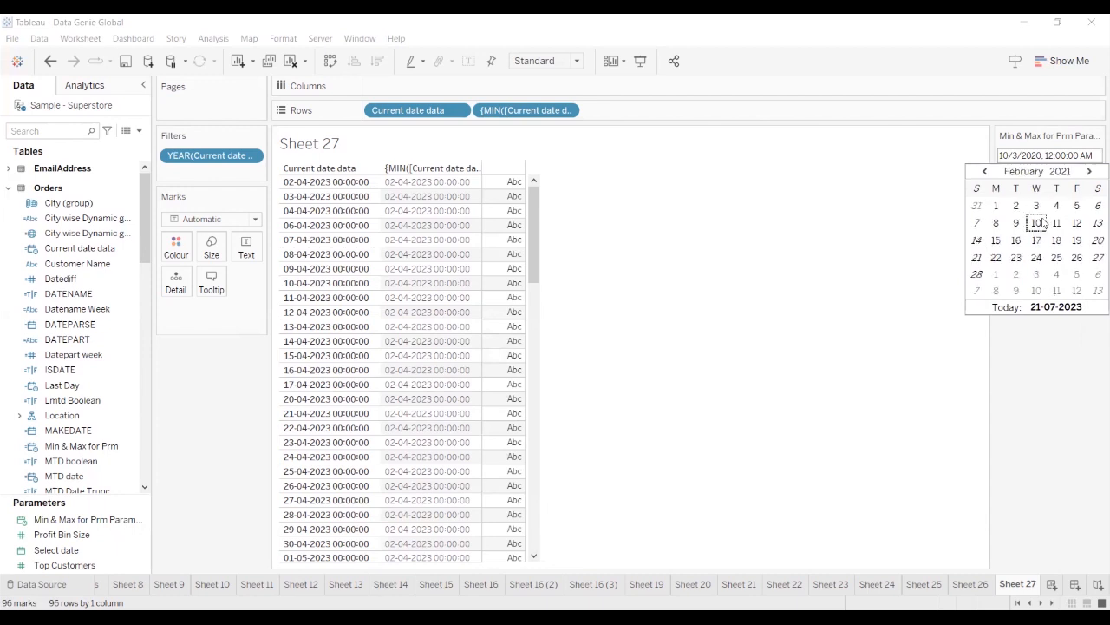
{"action": "left_click", "coordinate": [1050, 424]}
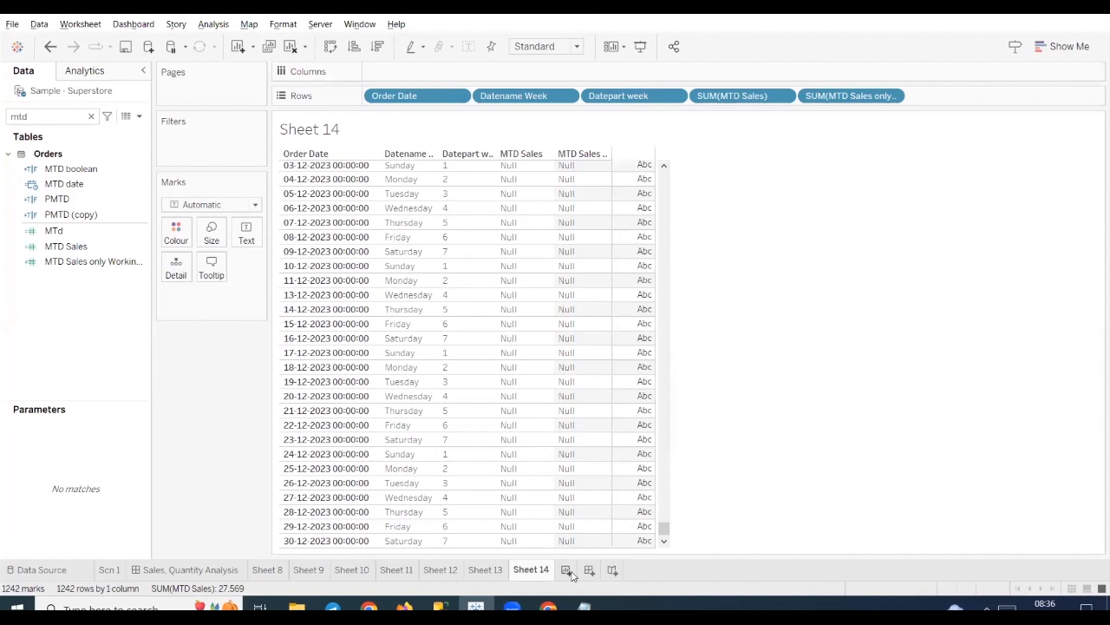
Create a new worksheet after Sheet 14 and clear the mtd search from the field list
{"action": "left_click", "coordinate": [576, 570]}
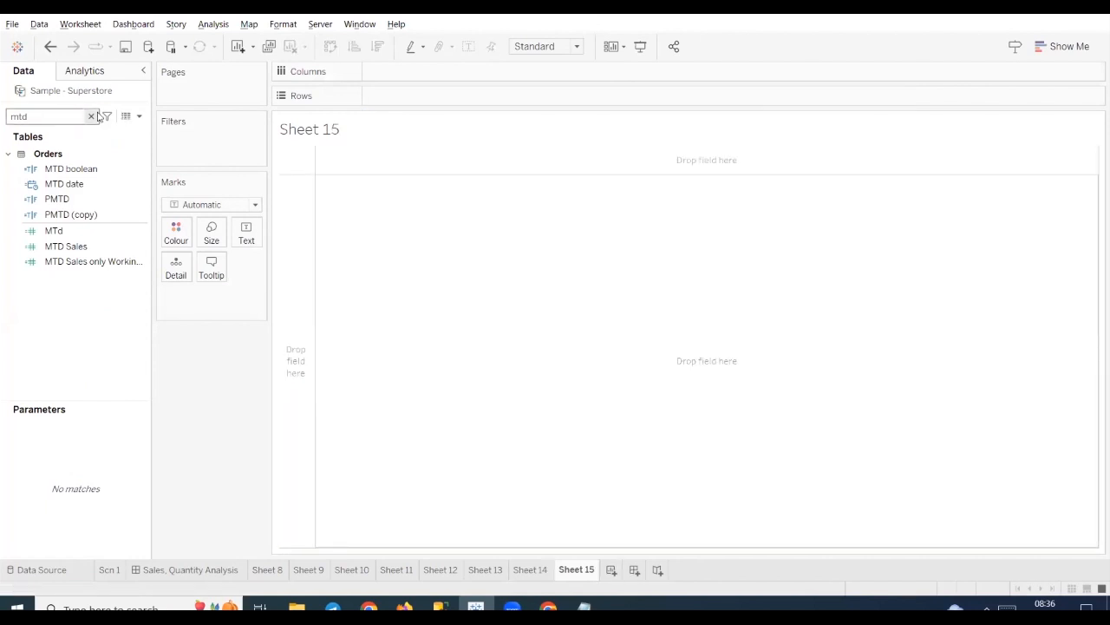
{"action": "left_click", "coordinate": [93, 116]}
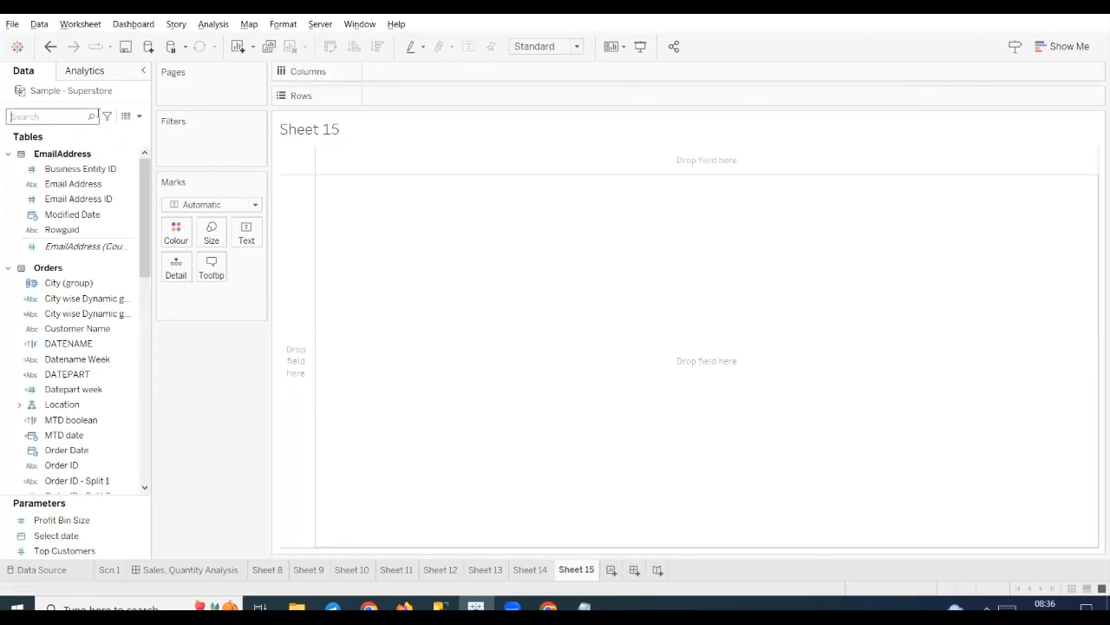
{"action": "left_click", "coordinate": [139, 116]}
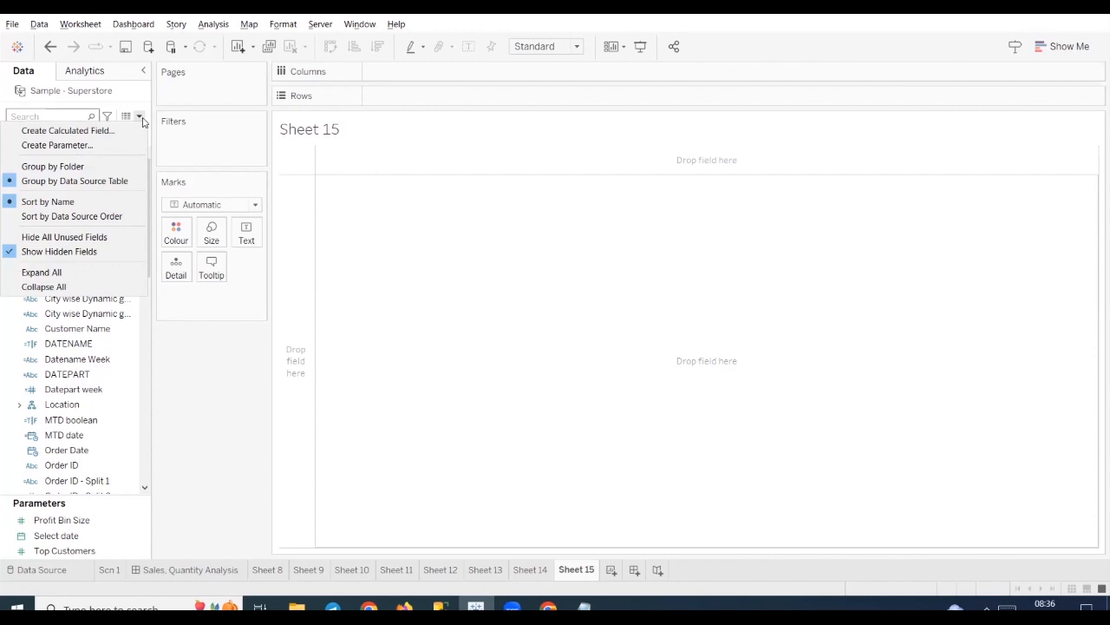
{"action": "left_click", "coordinate": [206, 371]}
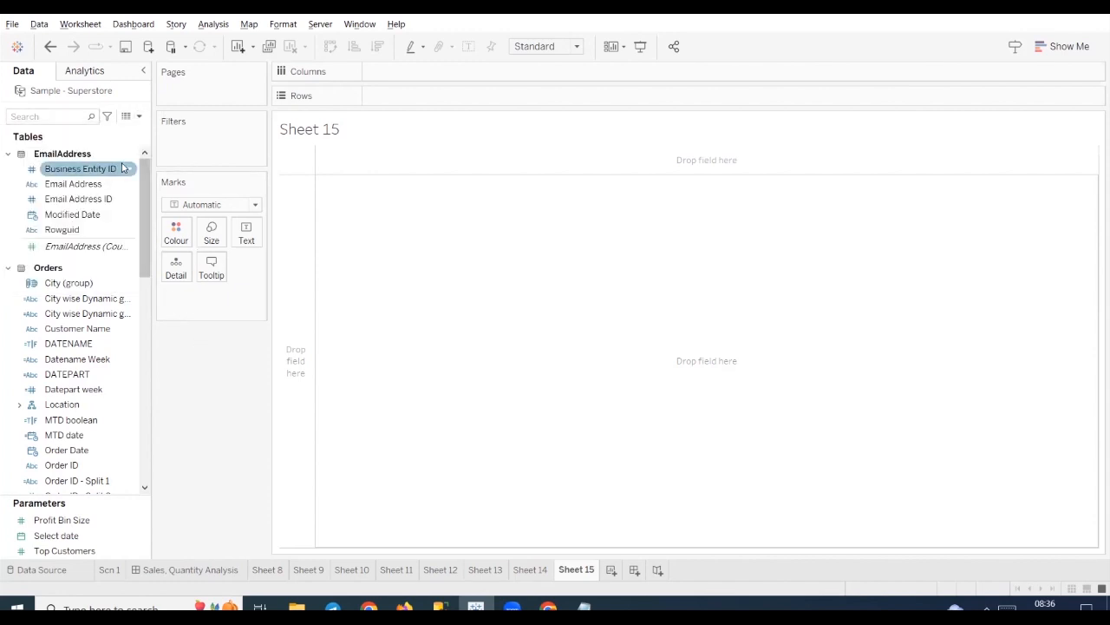
{"action": "left_click", "coordinate": [83, 328]}
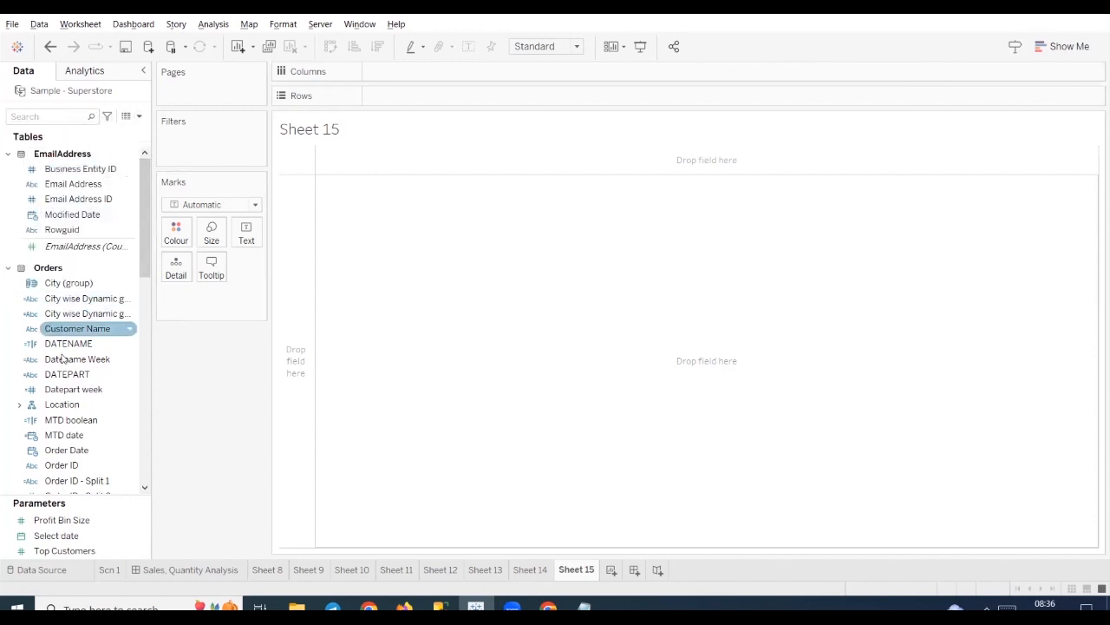
{"action": "scroll", "coordinate": [98, 369], "scroll_direction": "down", "scroll_amount": 5}
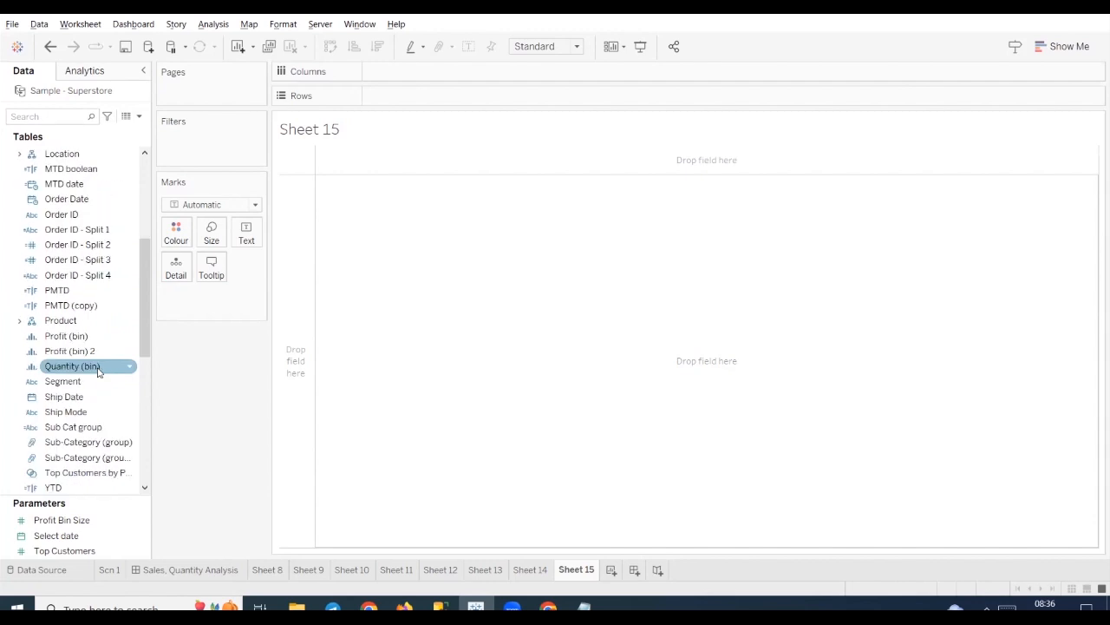
{"action": "scroll", "coordinate": [98, 368], "scroll_direction": "up", "scroll_amount": 5}
Filter the field list by ORD and duplicate the Order Date field
{"action": "left_click", "coordinate": [76, 118]}
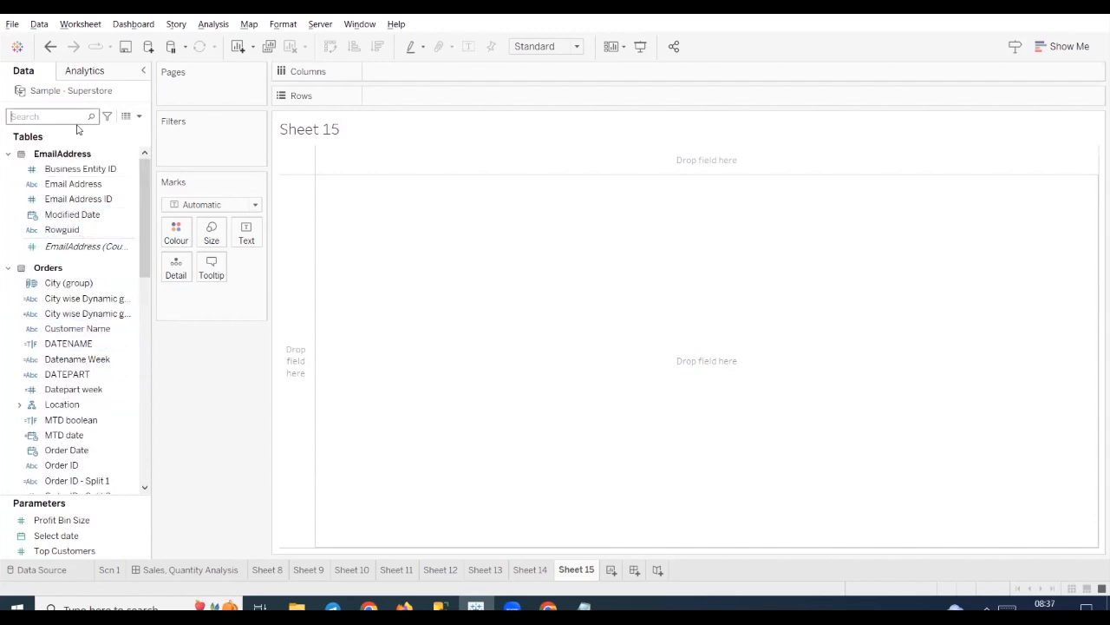
{"action": "type", "text": "ORD"}
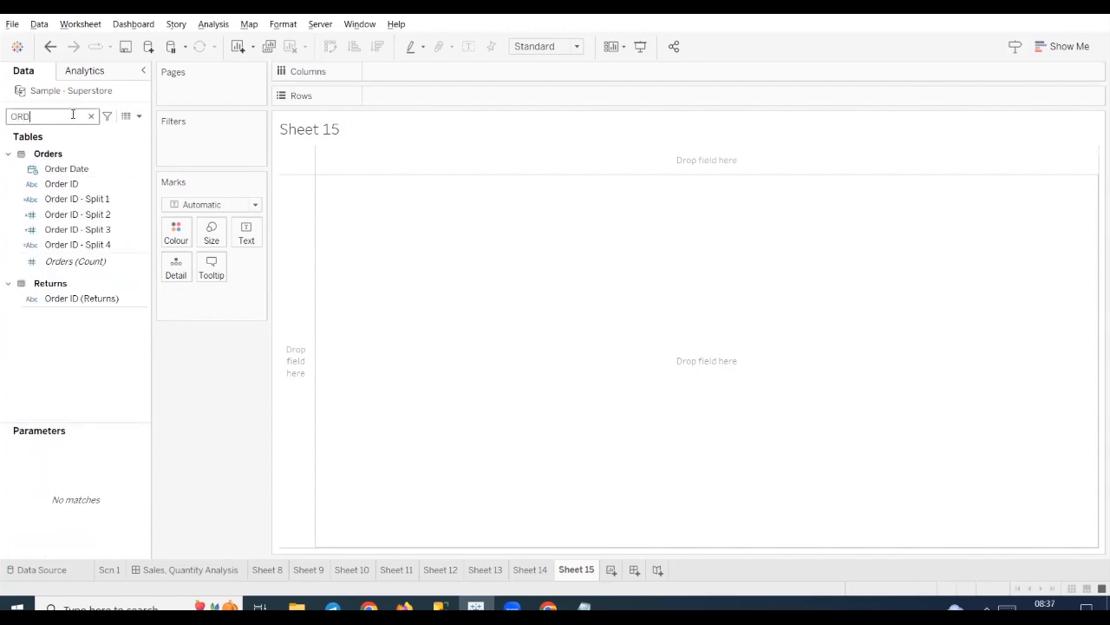
{"action": "left_click", "coordinate": [65, 168]}
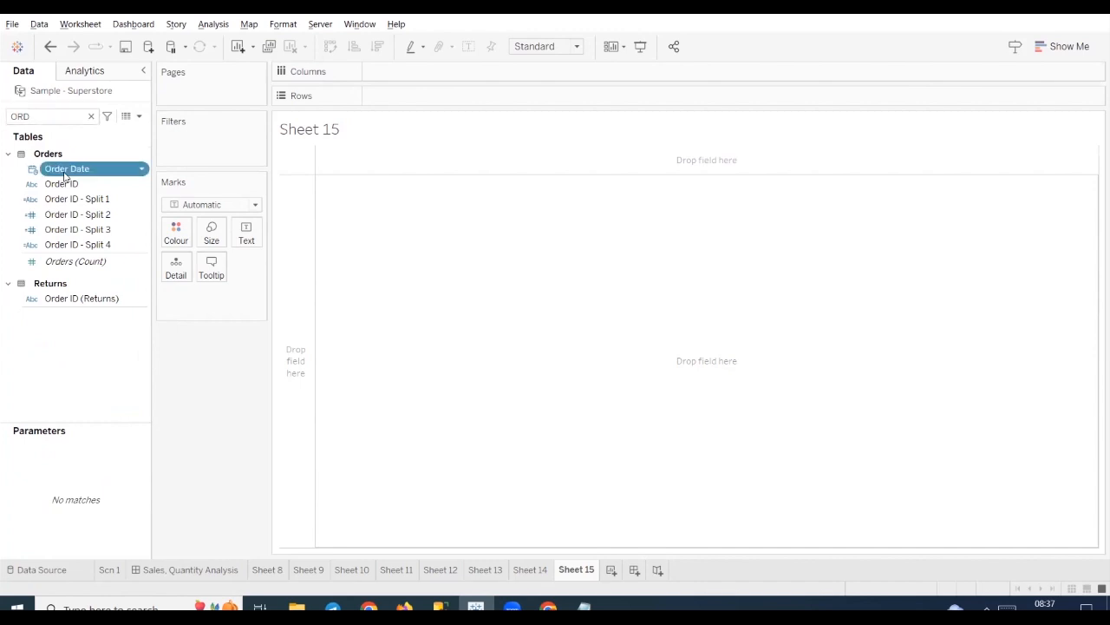
{"action": "right_click", "coordinate": [63, 172]}
{"action": "left_click", "coordinate": [122, 203]}
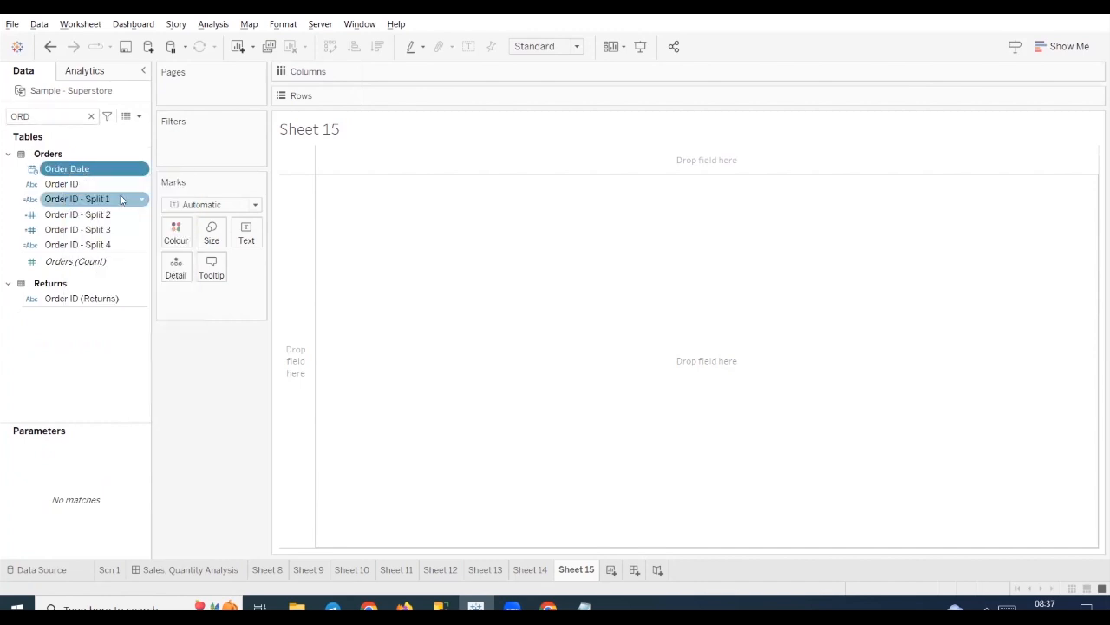
Change the data type of Order Date (copy) to String and place the field on Rows
{"action": "right_click", "coordinate": [122, 188]}
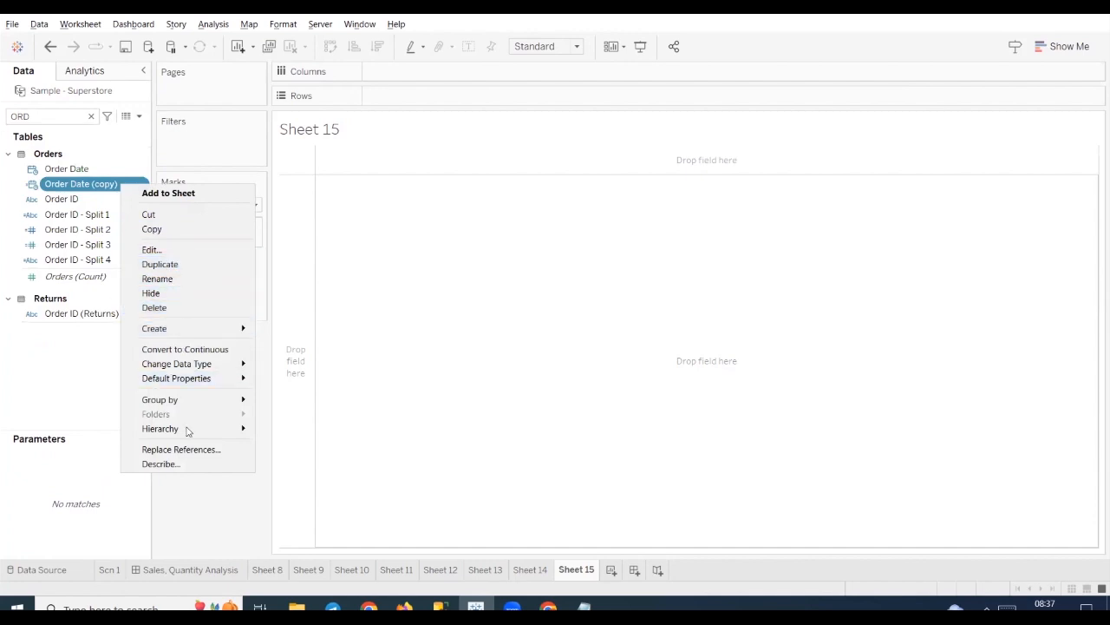
{"action": "left_click", "coordinate": [97, 373]}
{"action": "left_click", "coordinate": [33, 184]}
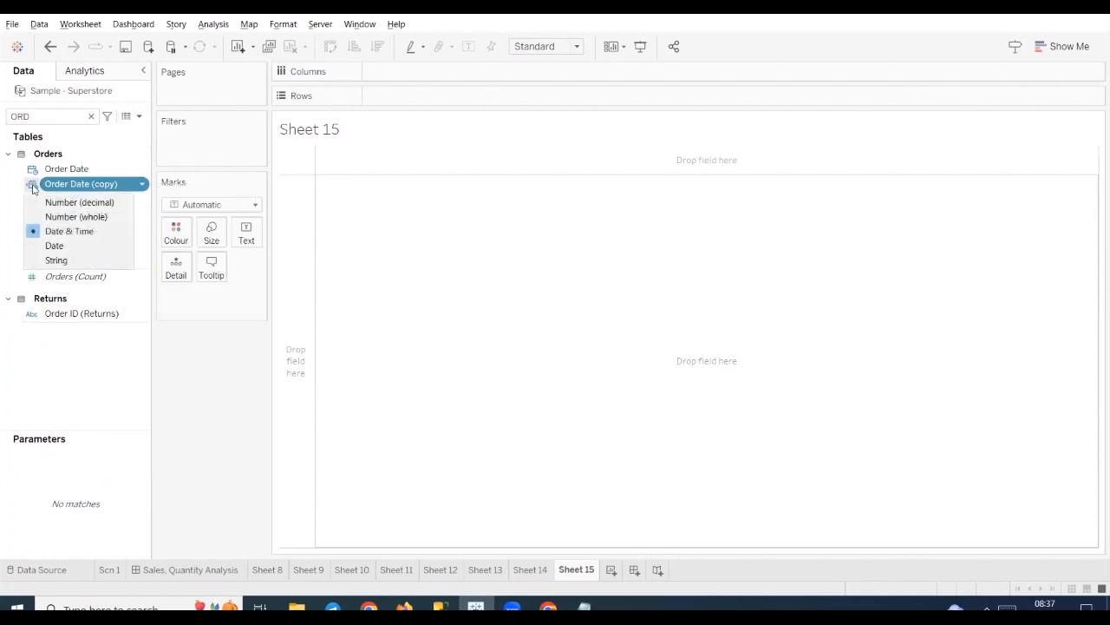
{"action": "left_click", "coordinate": [52, 260]}
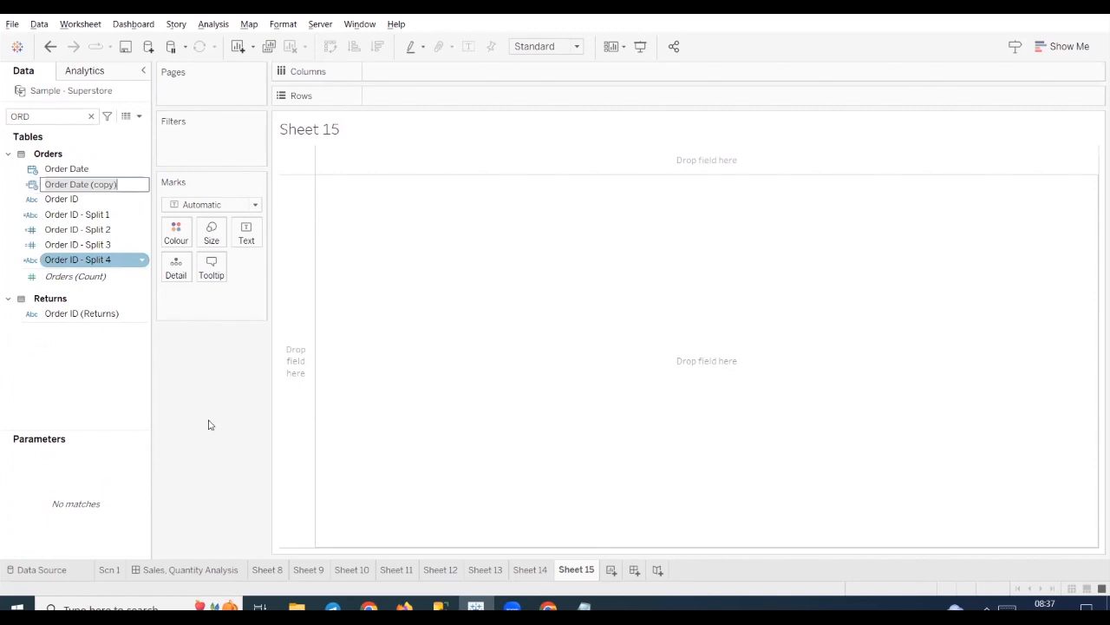
{"action": "left_click_drag", "start_coordinate": [80, 184], "coordinate": [463, 95]}
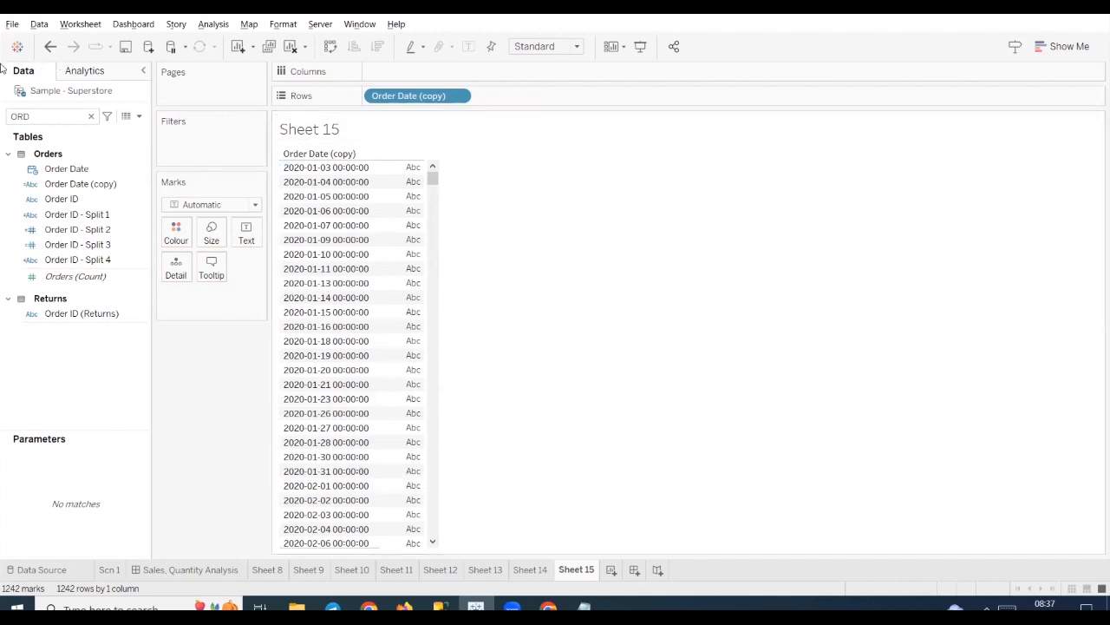
Clear the field search and start a new calculated field named DATEPARSE
{"action": "left_click", "coordinate": [88, 117]}
{"action": "left_click", "coordinate": [137, 116]}
{"action": "left_click", "coordinate": [60, 130]}
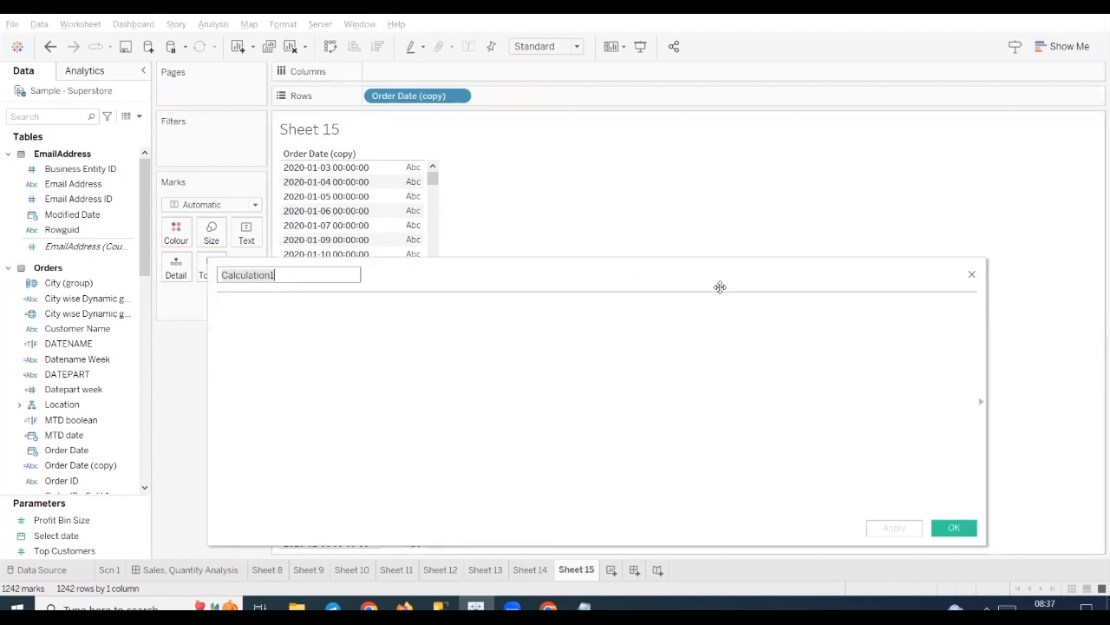
{"action": "left_click_drag", "start_coordinate": [717, 282], "coordinate": [748, 286]}
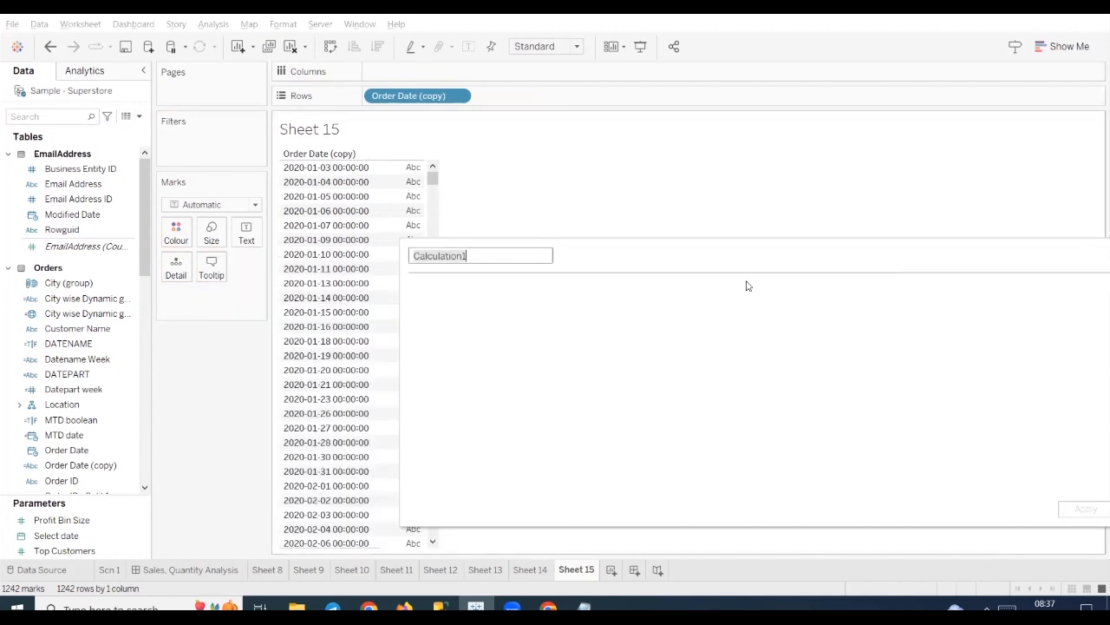
{"action": "type", "text": "D"}
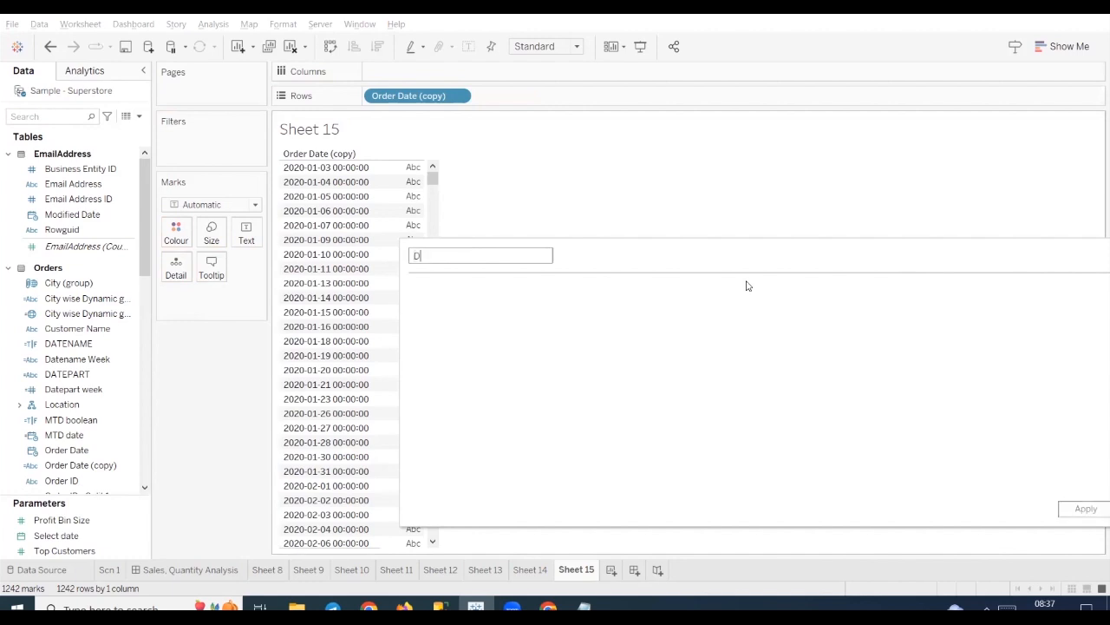
{"action": "type", "text": "ATEPARSE"}
{"action": "key", "text": "Tab"}
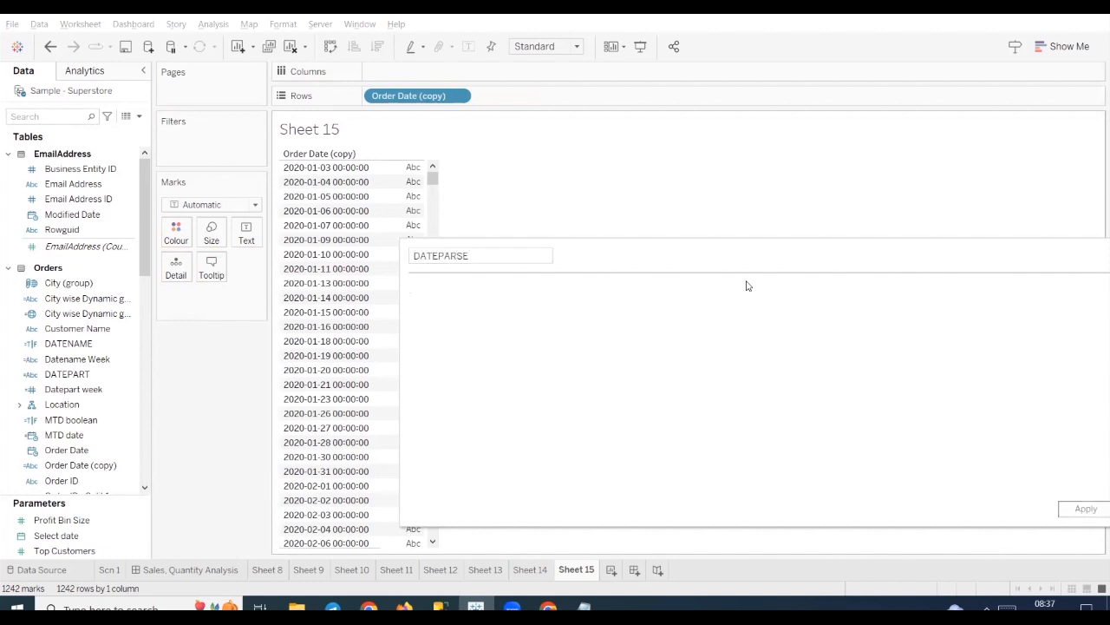
Insert the DATEPARSE function into the calculation formula
{"action": "type", "text": "DATE"}
{"action": "key", "text": "Down"}
{"action": "key", "text": "Down"}
{"action": "key", "text": "Down"}
{"action": "key", "text": "Down"}
{"action": "key", "text": "Down"}
{"action": "key", "text": "Down"}
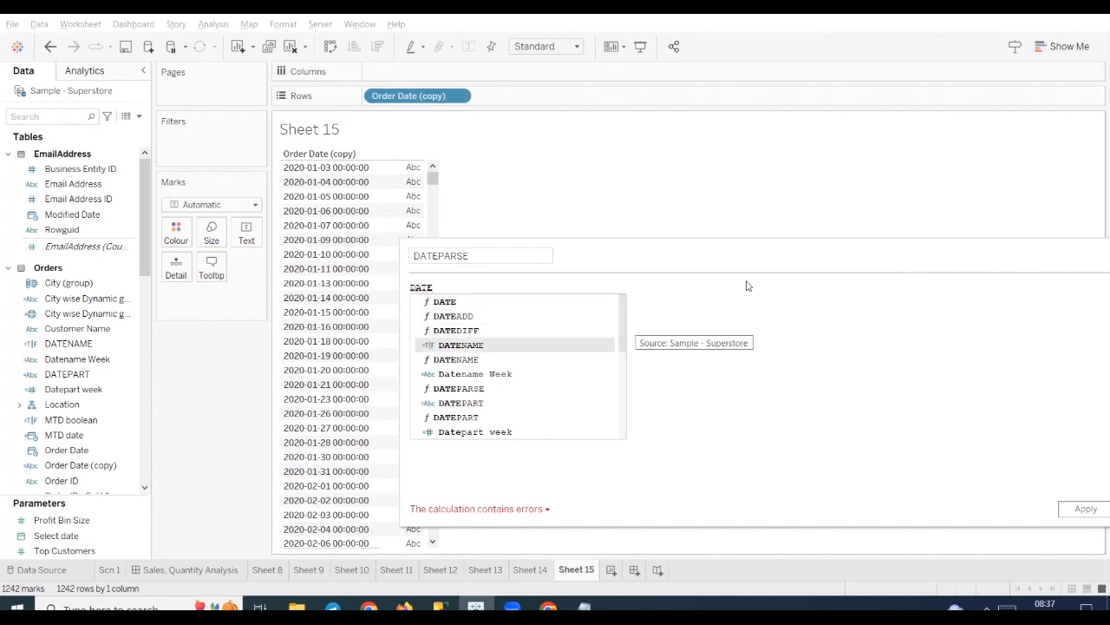
{"action": "key", "text": "Return"}
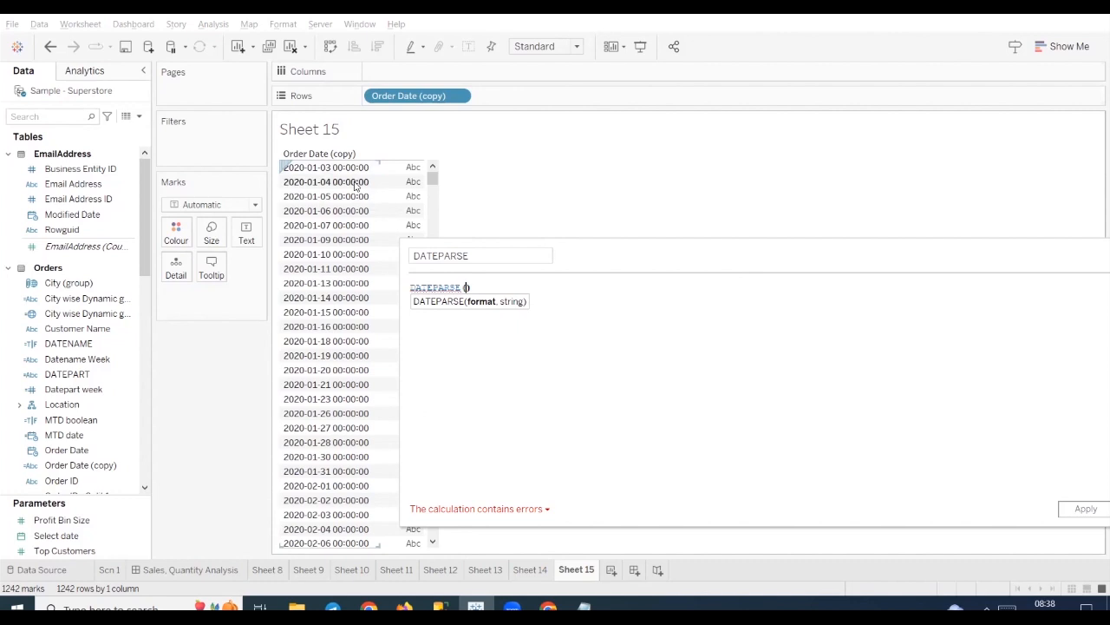
Enter 'yyyy-MM-dd' as the format argument of the DATEPARSE function
{"action": "type", "text": "'YYY"}
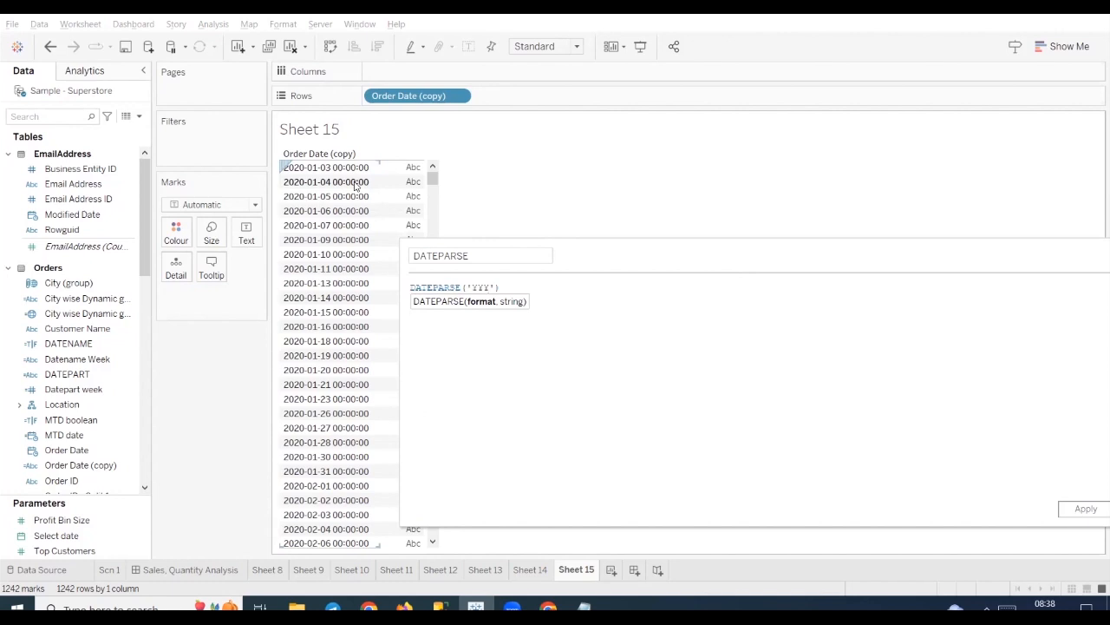
{"action": "key", "text": "BackSpace"}
{"action": "key", "text": "BackSpace"}
{"action": "key", "text": "BackSpace"}
{"action": "type", "text": "yyyy"}
{"action": "type", "text": "-"}
{"action": "type", "text": "01"}
{"action": "key", "text": "BackSpace"}
{"action": "key", "text": "BackSpace"}
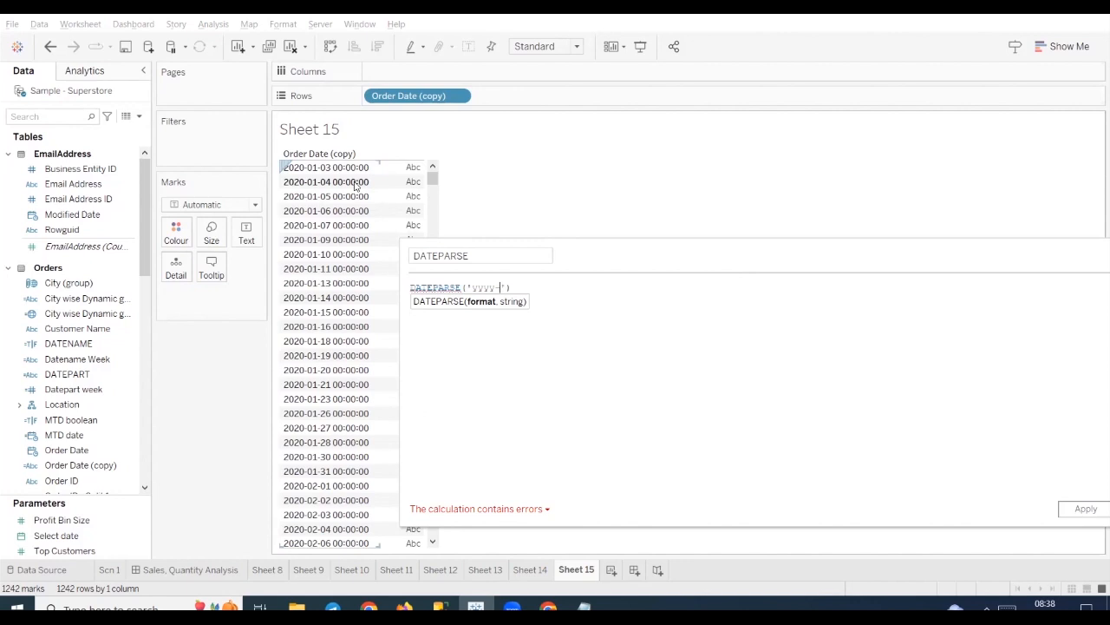
{"action": "type", "text": "MM-dd'"}
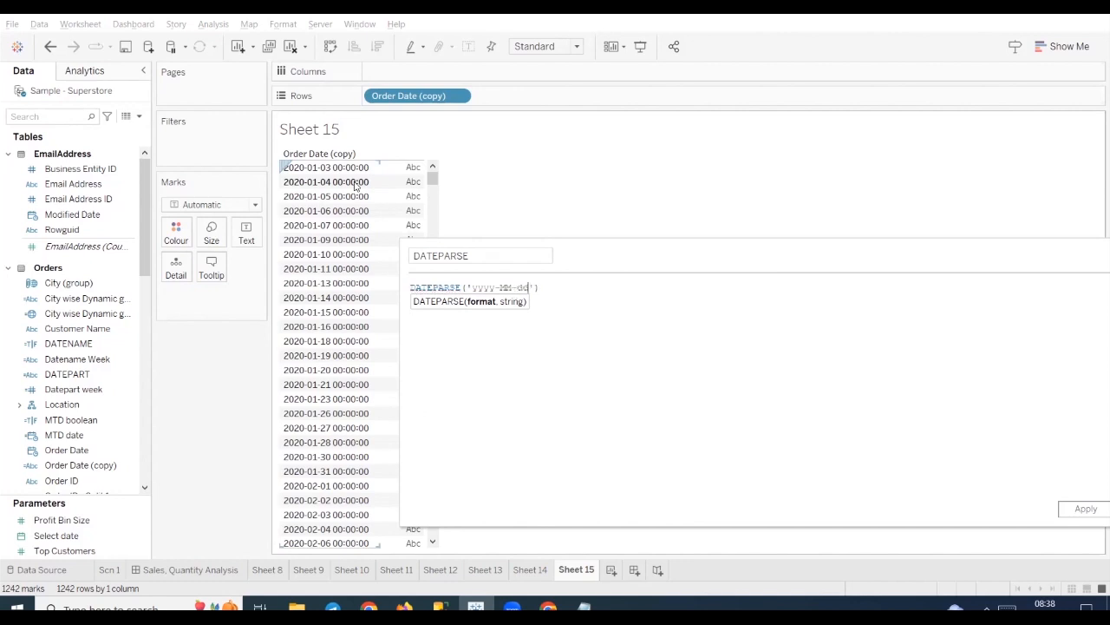
Add [Order Date (copy)] as the string argument of the DATEPARSE function
{"action": "type", "text": ","}
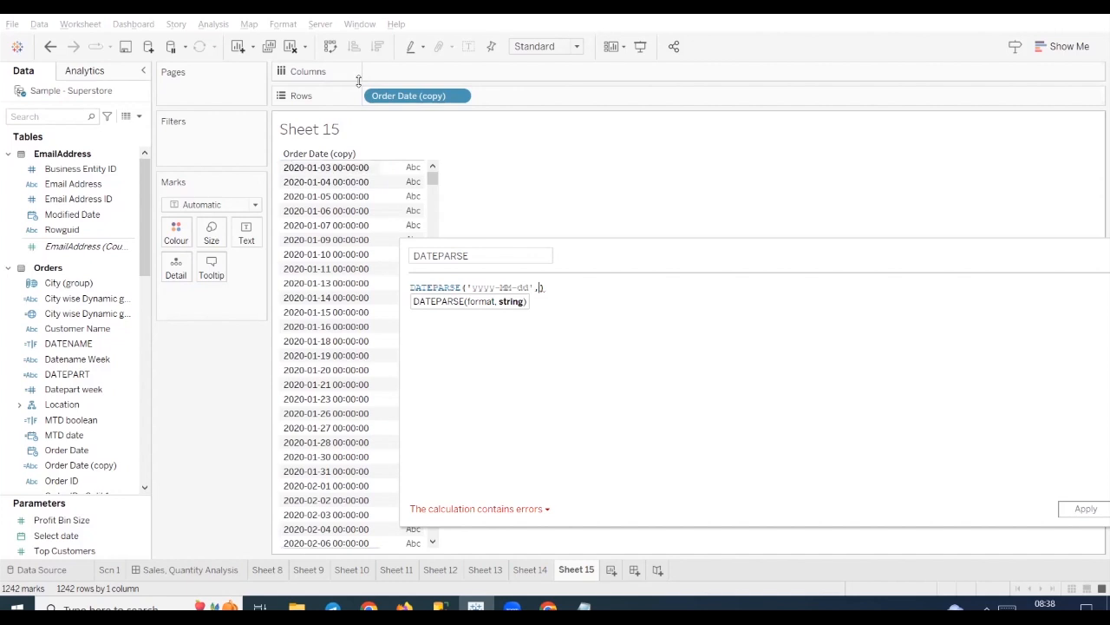
{"action": "type", "text": "ord"}
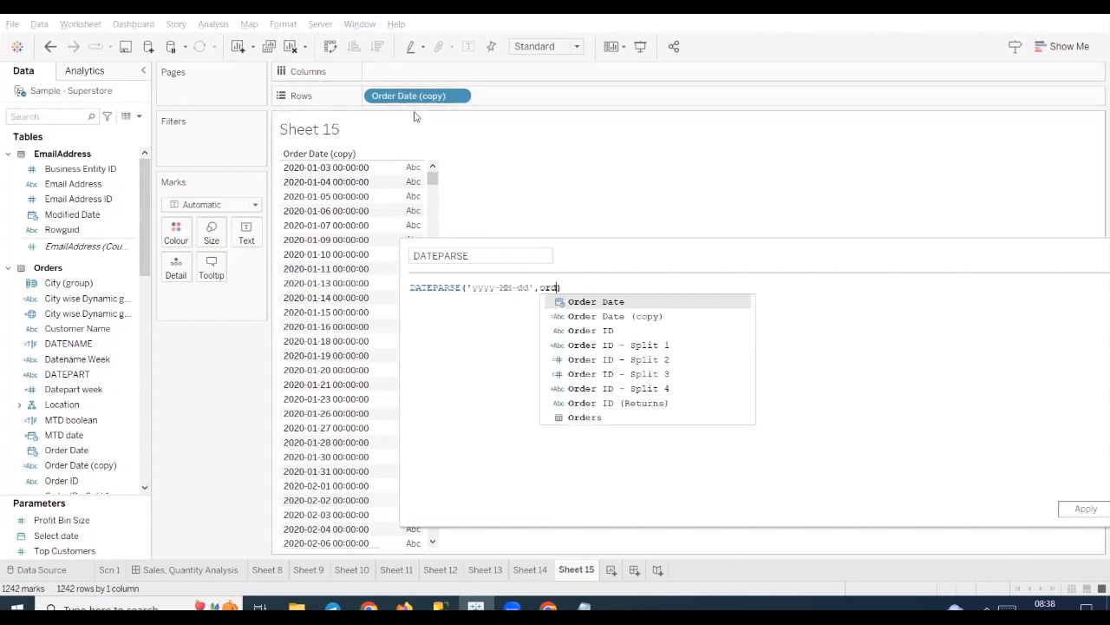
{"action": "left_click", "coordinate": [644, 316]}
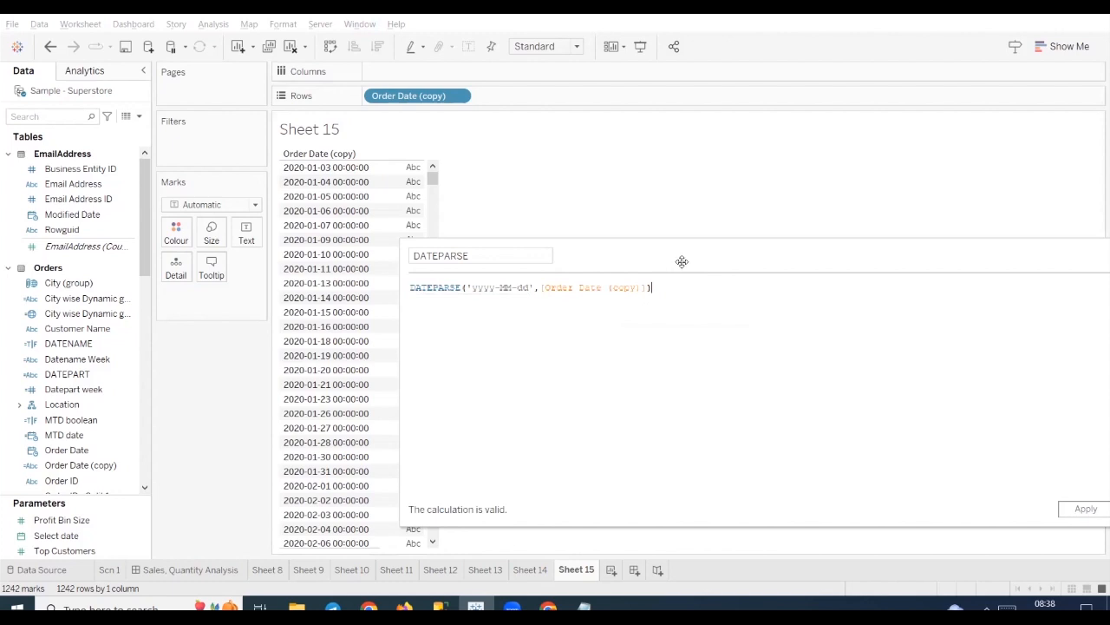
{"action": "left_click_drag", "start_coordinate": [670, 264], "coordinate": [556, 260]}
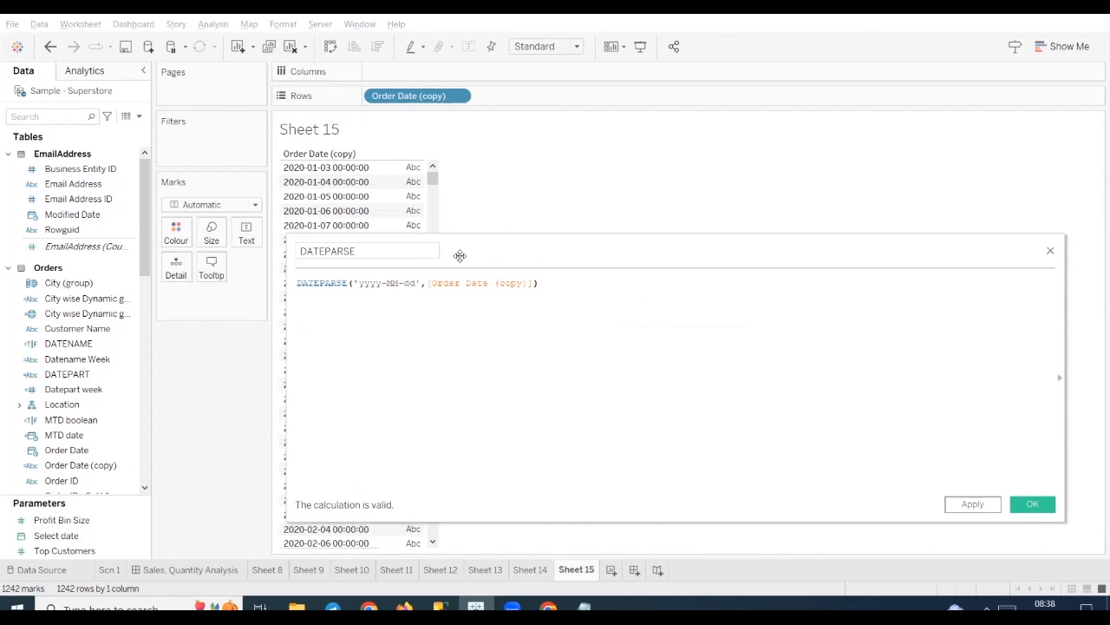
{"action": "left_click_drag", "start_coordinate": [478, 252], "coordinate": [564, 253]}
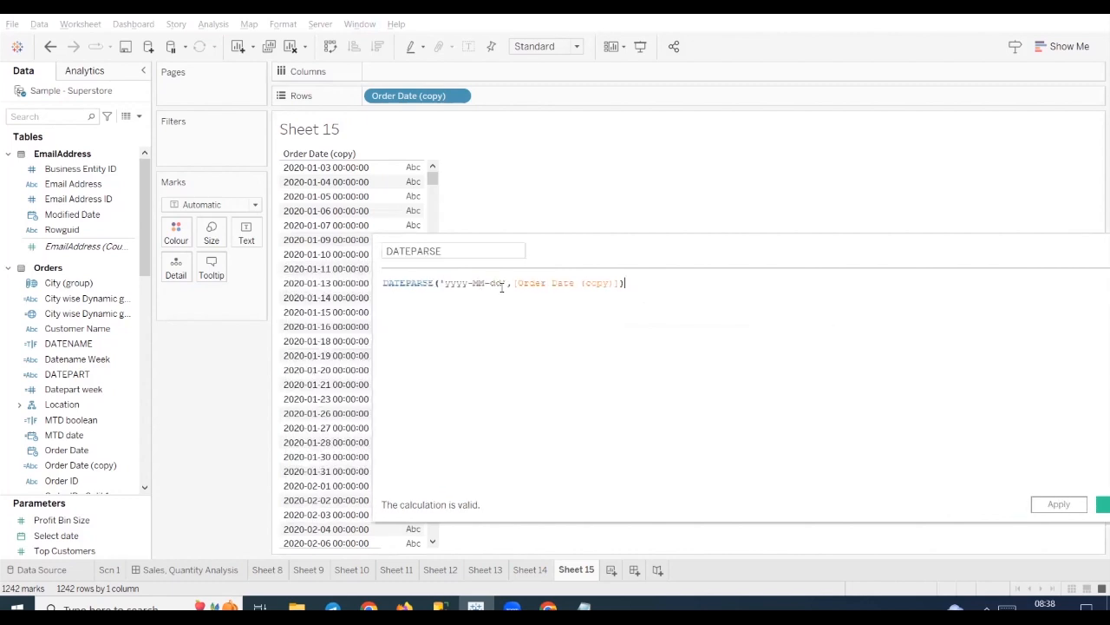
{"action": "left_click_drag", "start_coordinate": [651, 249], "coordinate": [502, 227]}
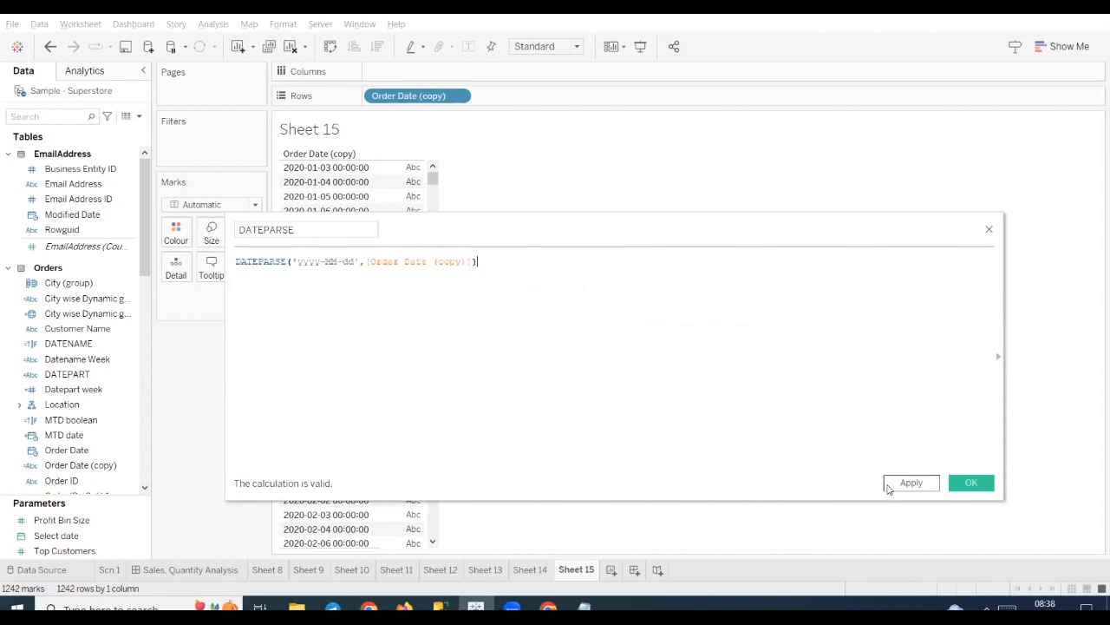
Apply the DATEPARSE calculation, add the field to Rows, and move the editor aside to uncover the view
{"action": "left_click", "coordinate": [912, 487]}
{"action": "left_click_drag", "start_coordinate": [72, 378], "coordinate": [555, 99]}
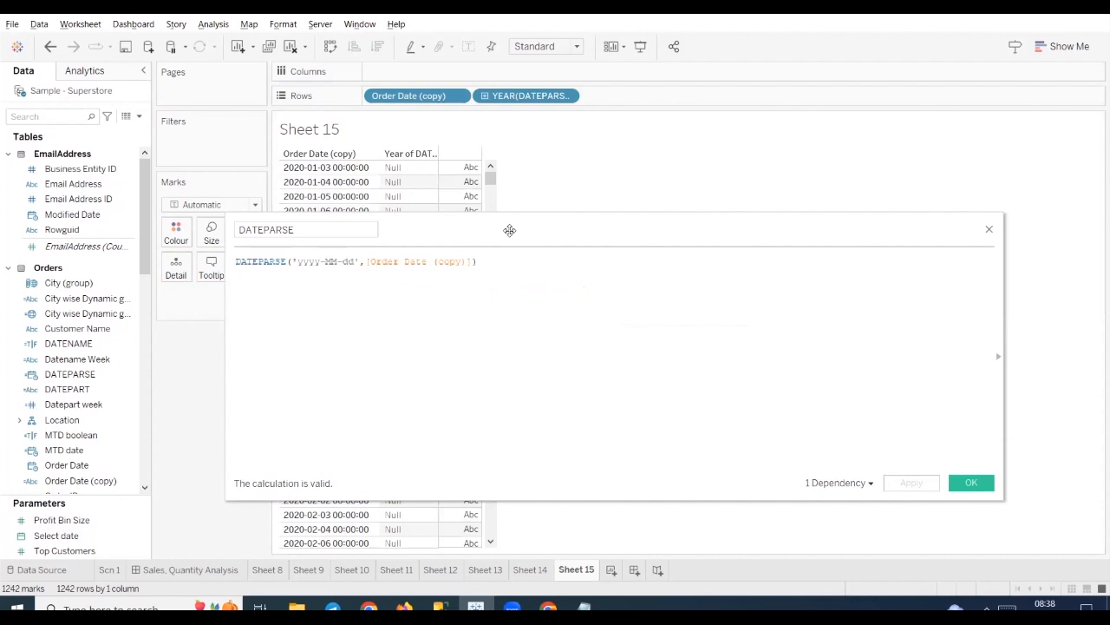
{"action": "left_click_drag", "start_coordinate": [509, 230], "coordinate": [711, 210]}
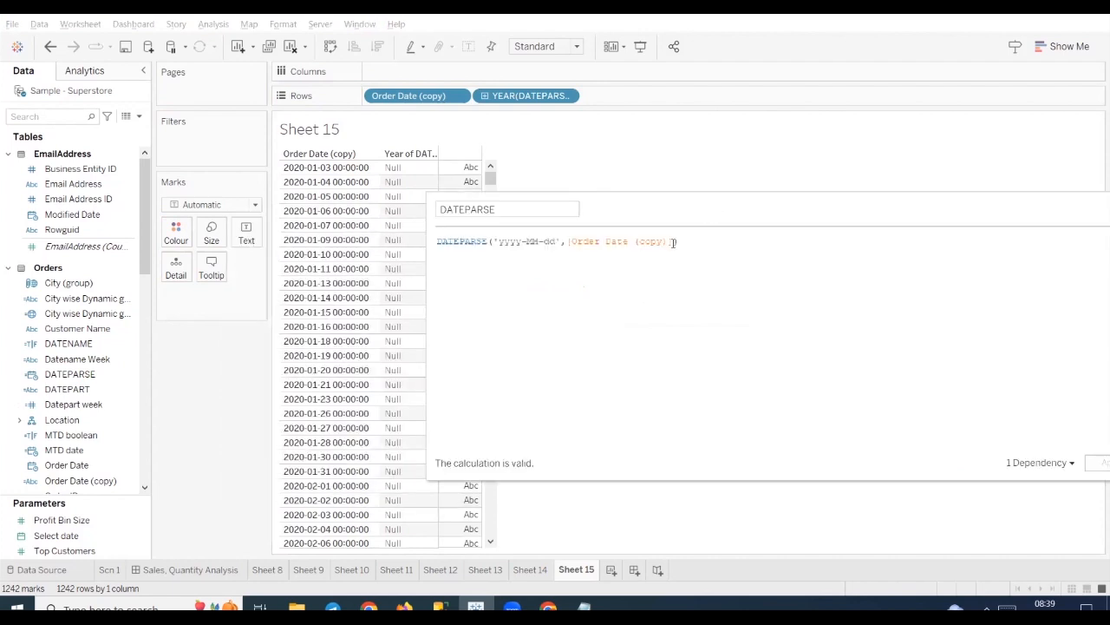
Extend the DATEPARSE format argument to 'yyyy-MM-dd hh:mm:ss' and apply the calculation
{"action": "left_click", "coordinate": [556, 241]}
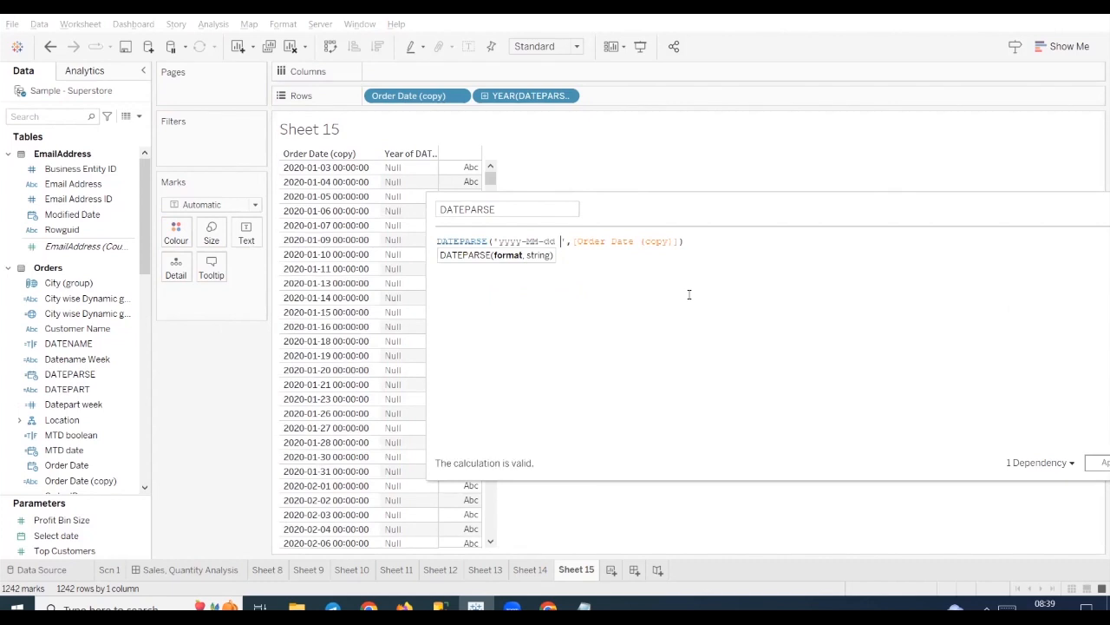
{"action": "type", "text": "hh"}
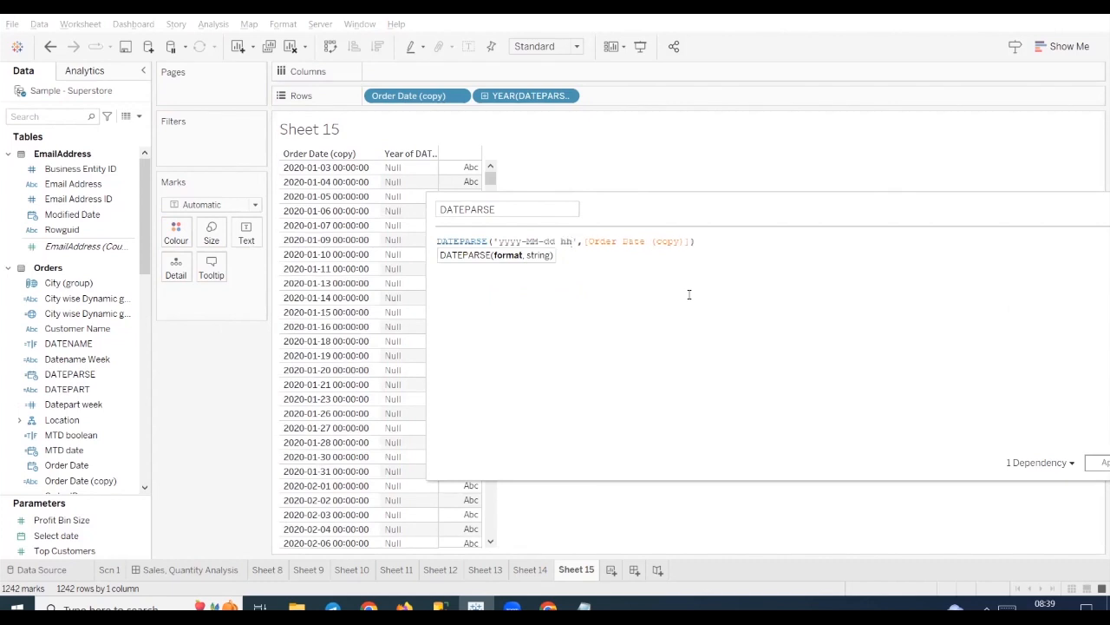
{"action": "type", "text": ":"}
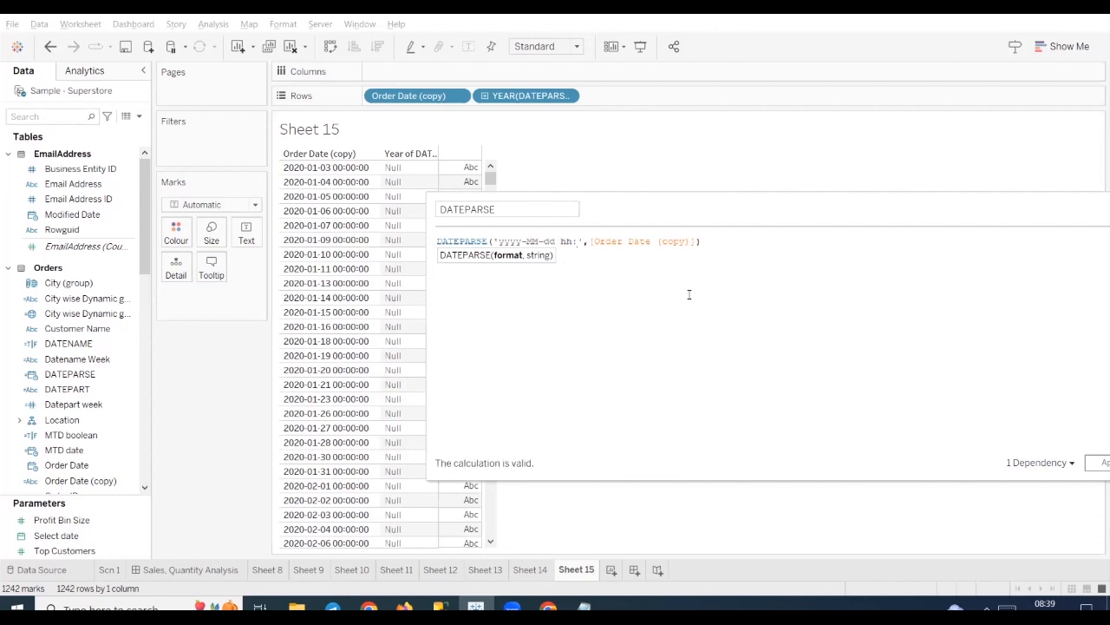
{"action": "right_click", "coordinate": [689, 296]}
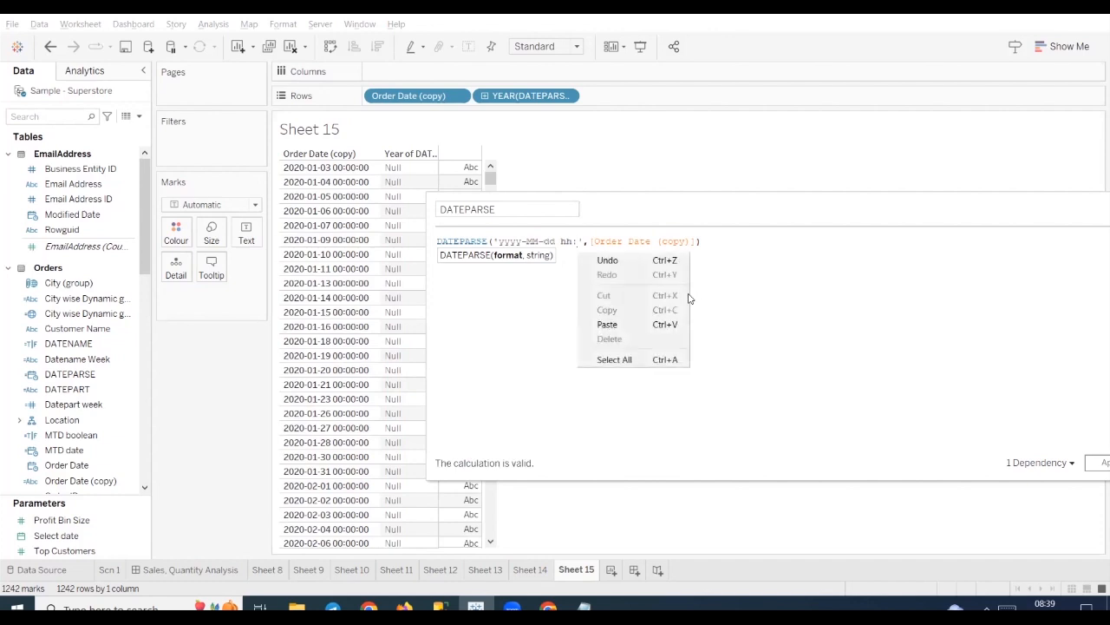
{"action": "left_click", "coordinate": [579, 242]}
{"action": "type", "text": "mm"}
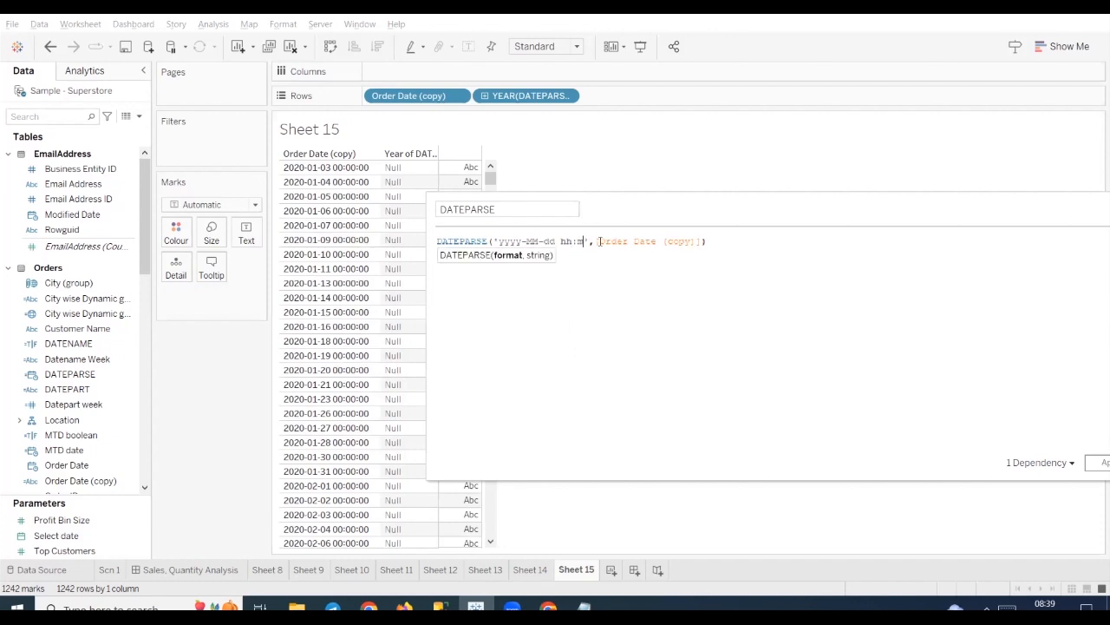
{"action": "type", "text": ":ss"}
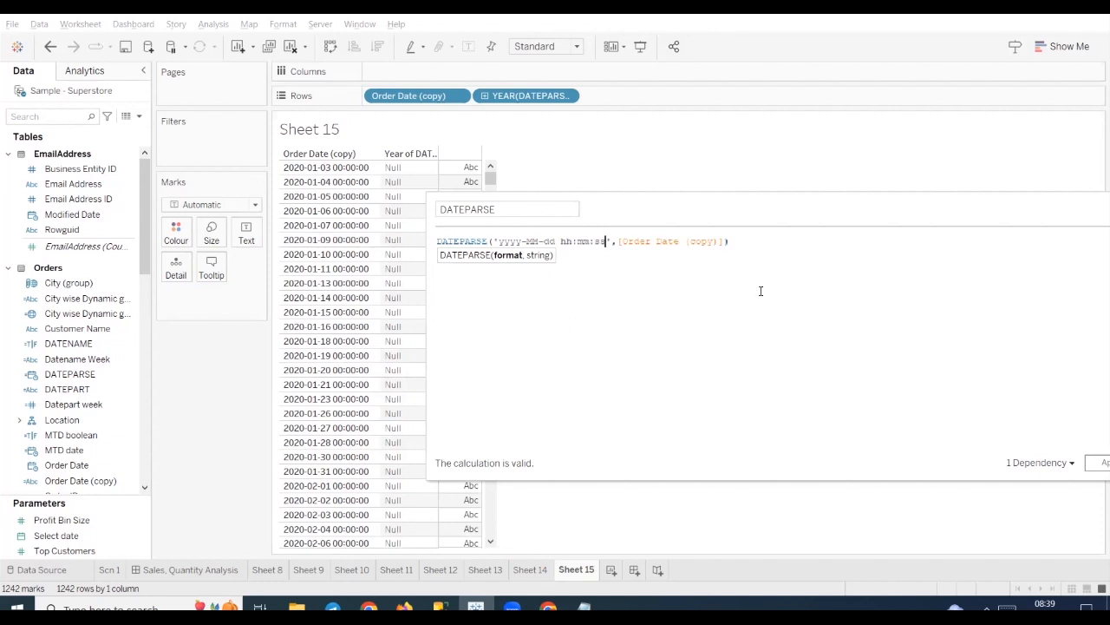
{"action": "left_click", "coordinate": [1094, 465]}
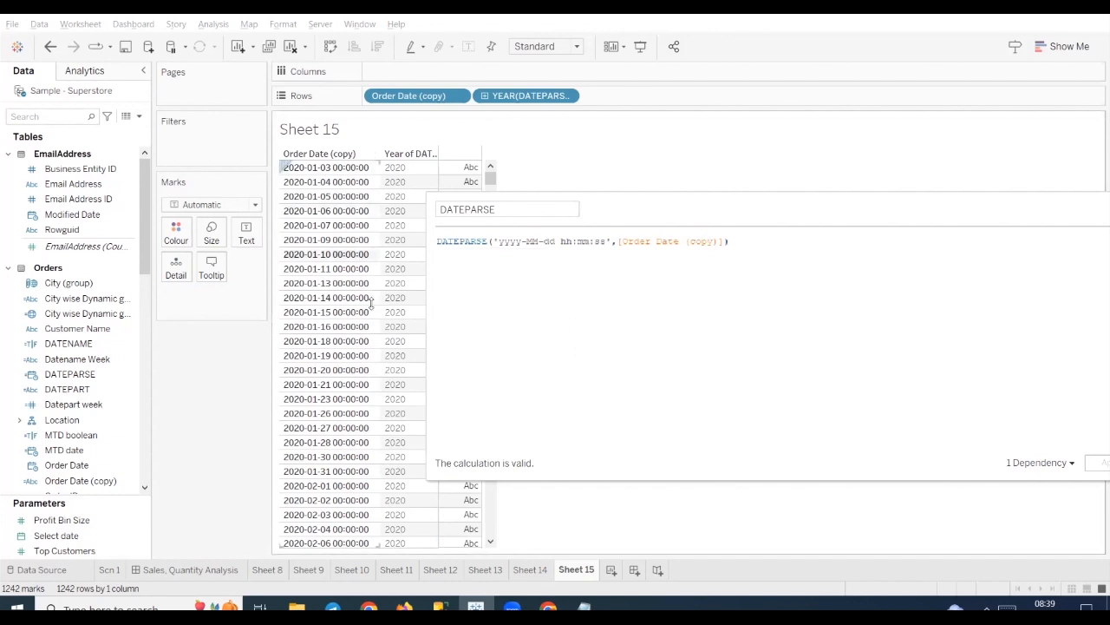
Show the DATEPARSE field on Rows as a discrete exact date and move the editor aside to uncover the view
{"action": "left_click", "coordinate": [567, 96]}
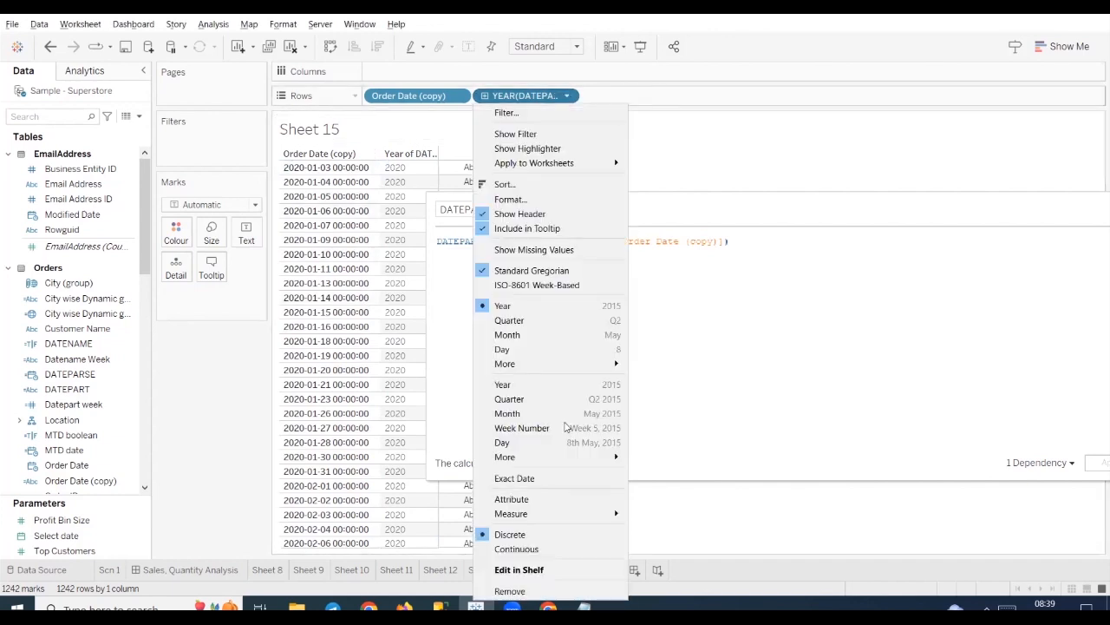
{"action": "left_click", "coordinate": [561, 482]}
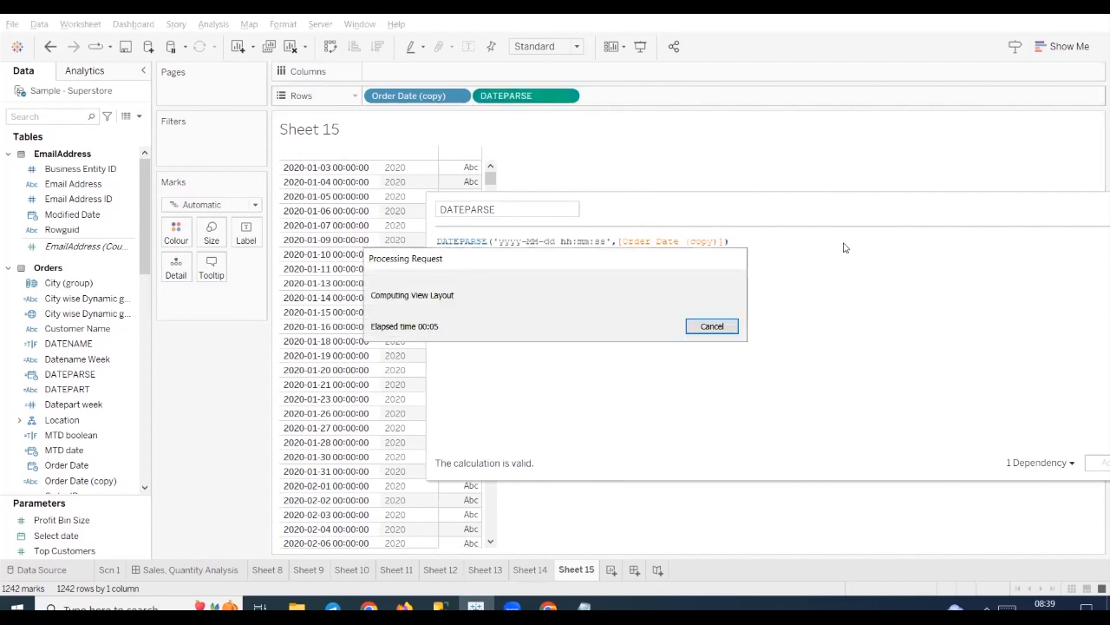
{"action": "left_click", "coordinate": [567, 97]}
{"action": "left_click", "coordinate": [538, 480]}
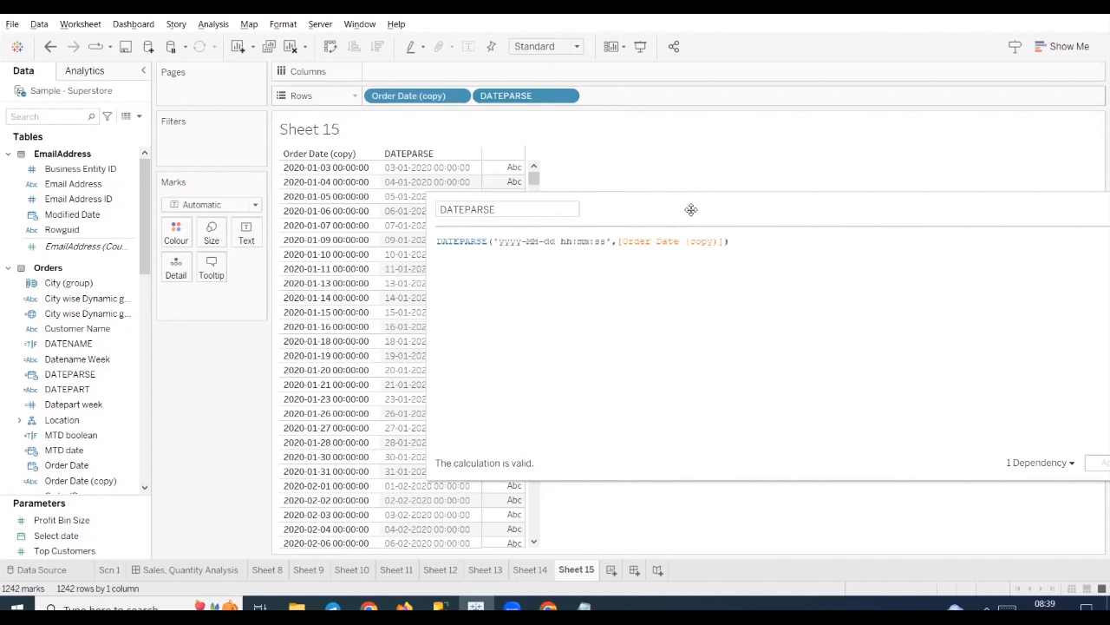
{"action": "left_click_drag", "start_coordinate": [692, 209], "coordinate": [797, 163]}
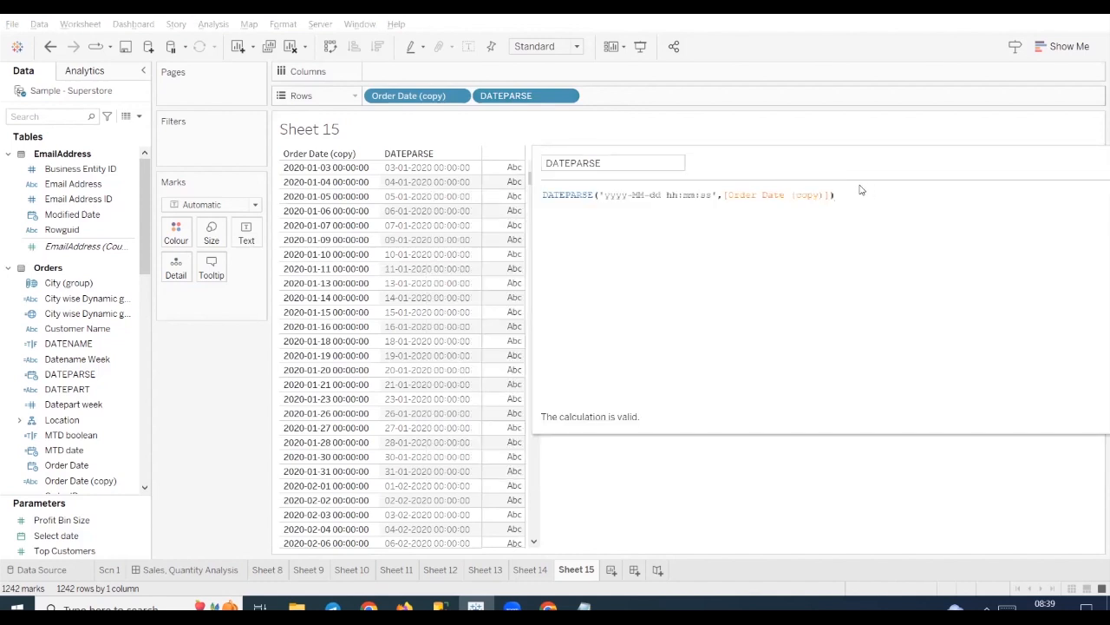
Wrap the whole DATEPARSE expression in the DATE function
{"action": "type", "text": ")"}
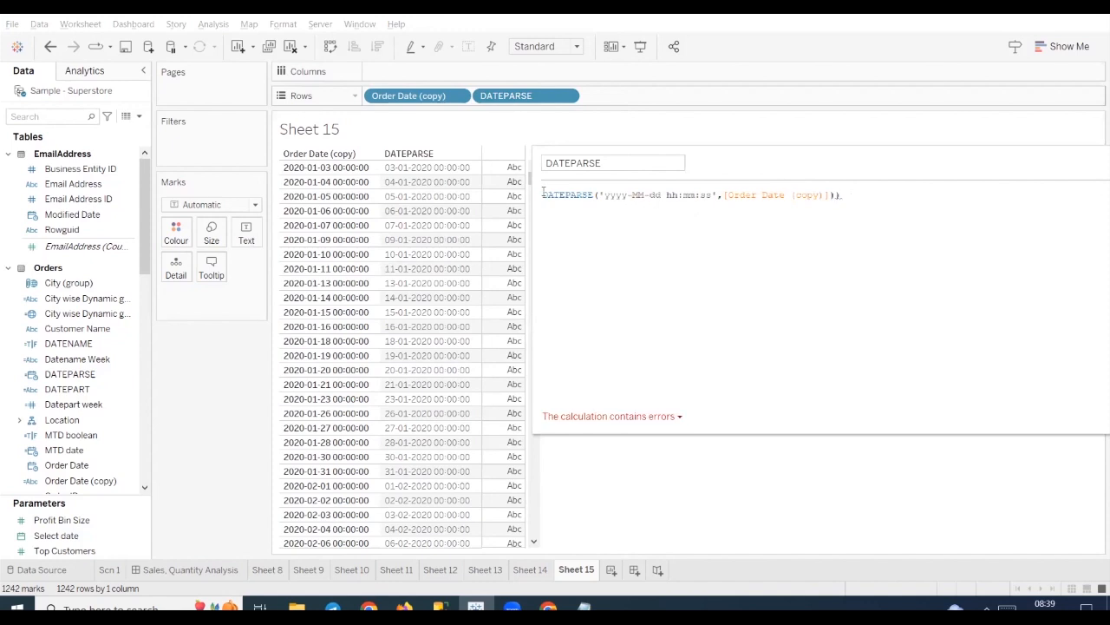
{"action": "type", "text": "("}
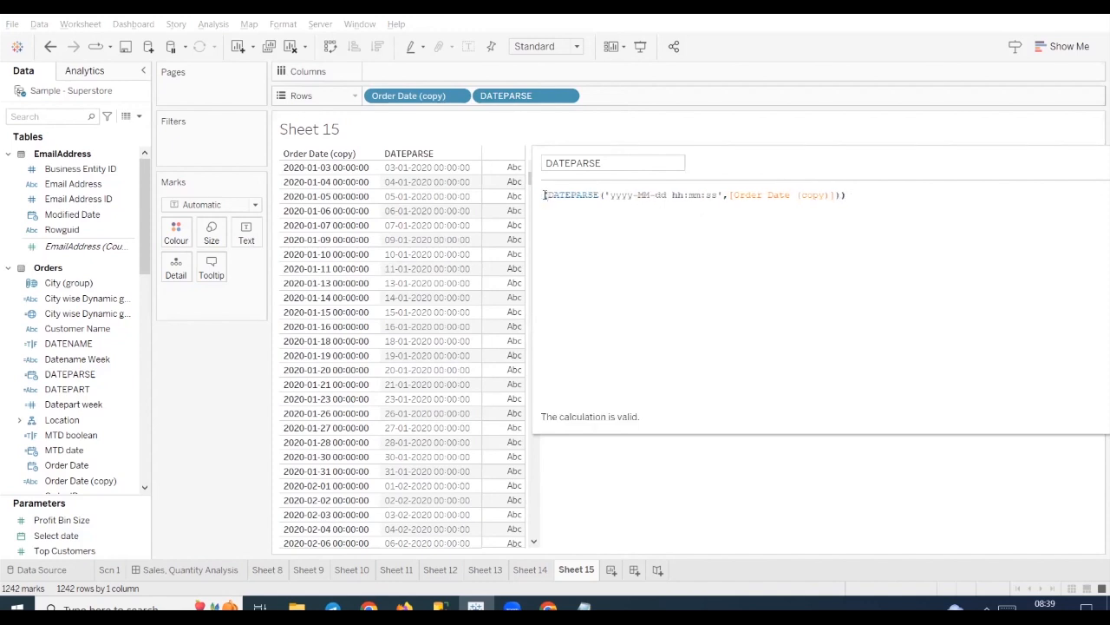
{"action": "type", "text": "date"}
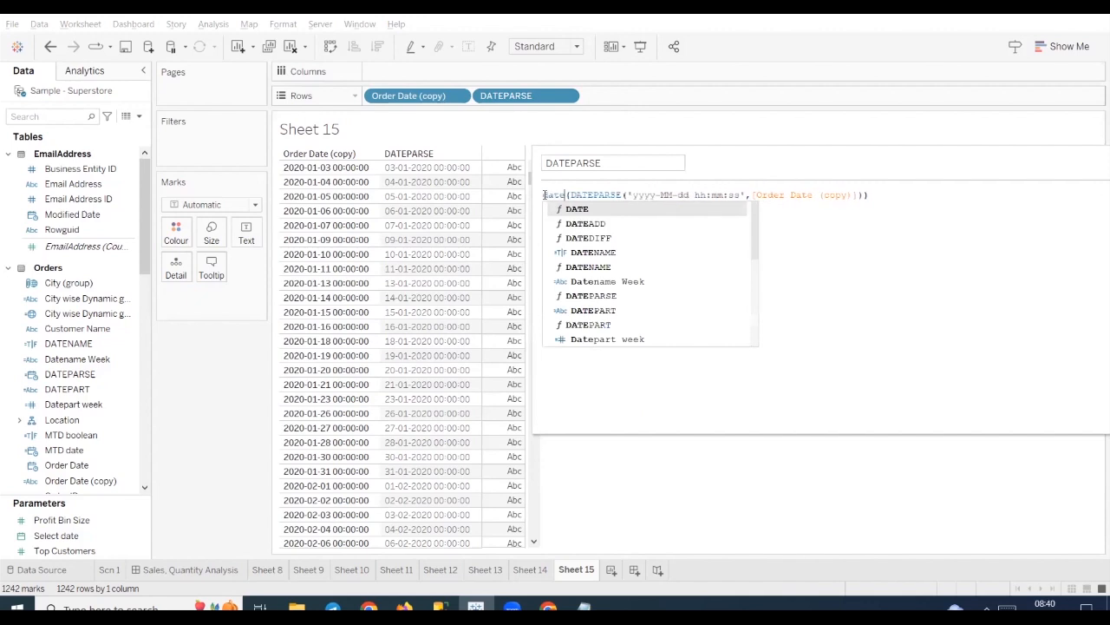
{"action": "key", "text": "Return"}
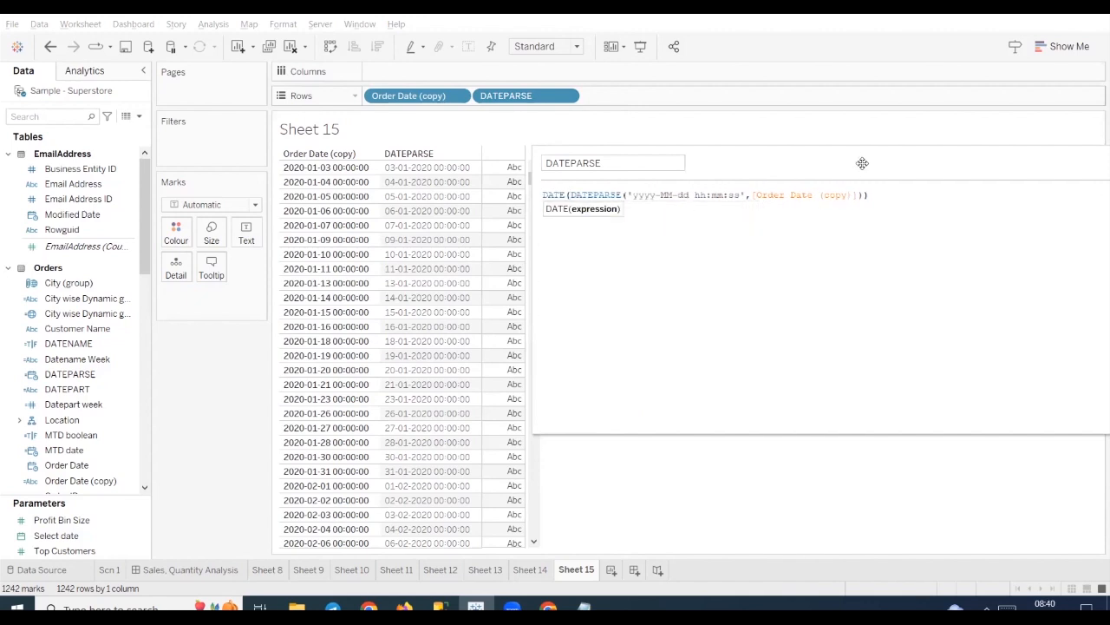
Enlarge the formula text, apply the DATE(DATEPARSE()) calculation, and reposition the editor beside the date columns
{"action": "left_click_drag", "start_coordinate": [841, 162], "coordinate": [799, 255]}
{"action": "left_click_drag", "start_coordinate": [596, 277], "coordinate": [266, 277]}
{"action": "scroll", "coordinate": [354, 346], "scroll_direction": "up", "scroll_amount": 5}
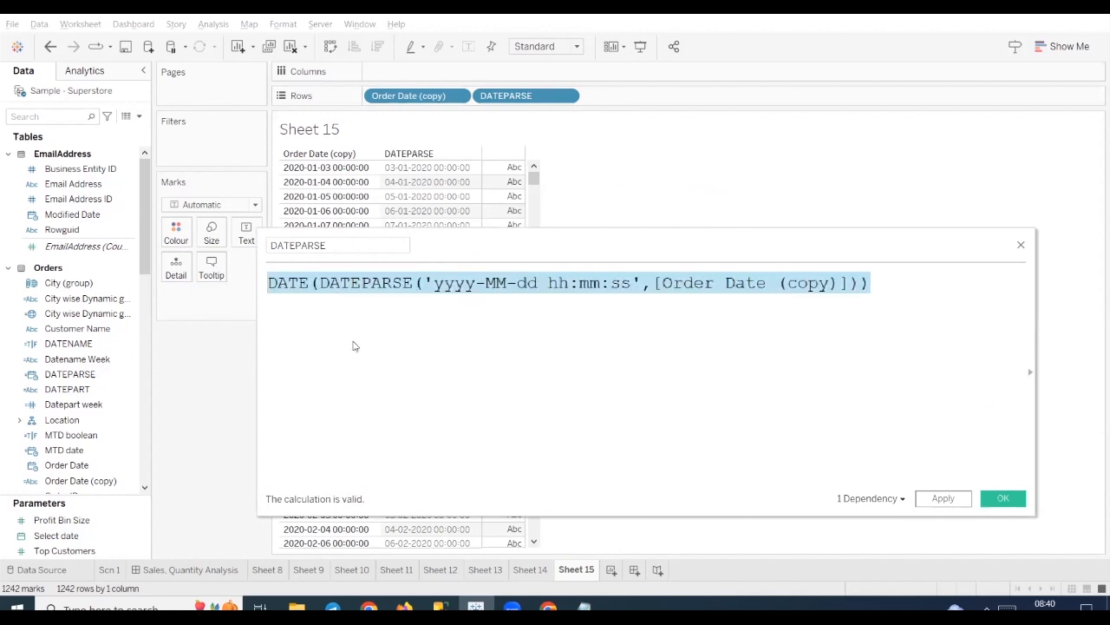
{"action": "left_click", "coordinate": [943, 499]}
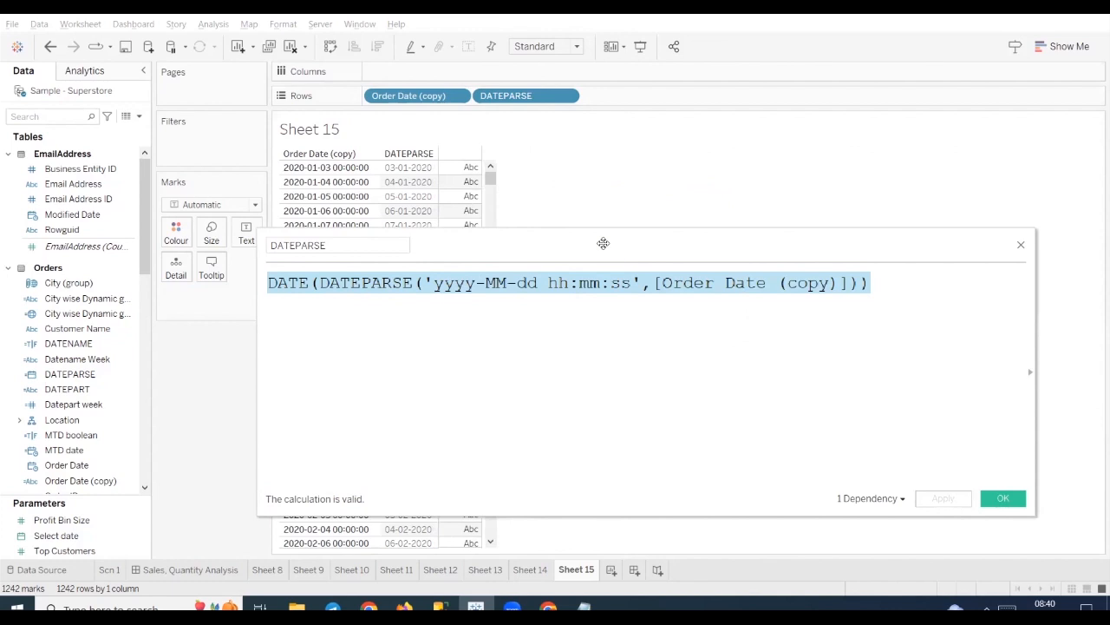
{"action": "left_click_drag", "start_coordinate": [603, 242], "coordinate": [730, 240]}
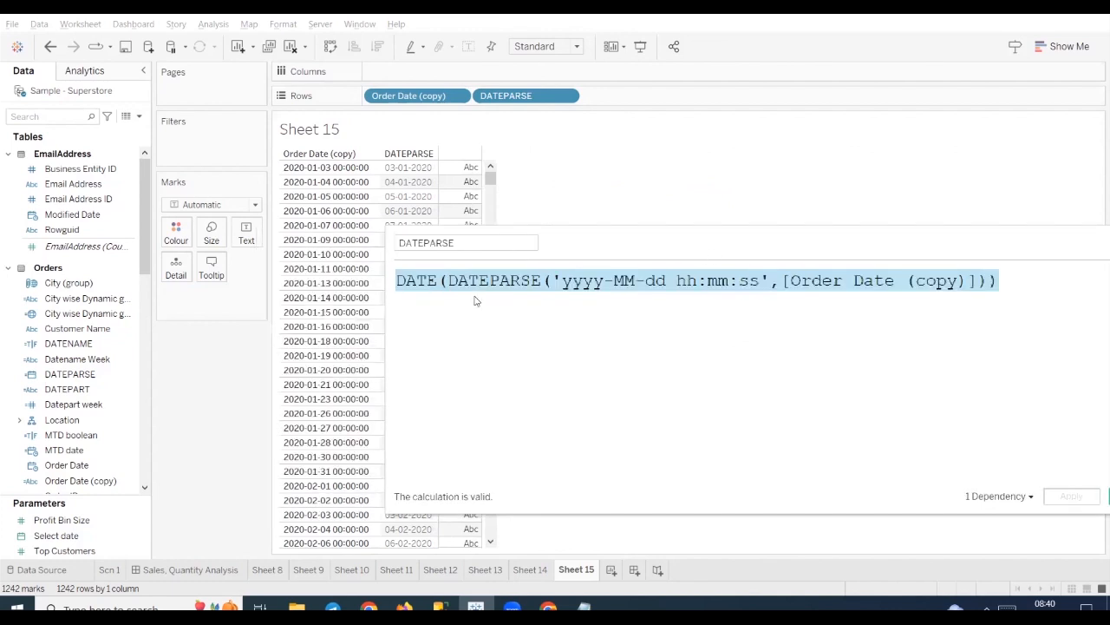
Highlight MM in the format string, then switch to the Google Sheets date symbol table and compare the Month and Minute symbols
{"action": "left_click", "coordinate": [543, 311]}
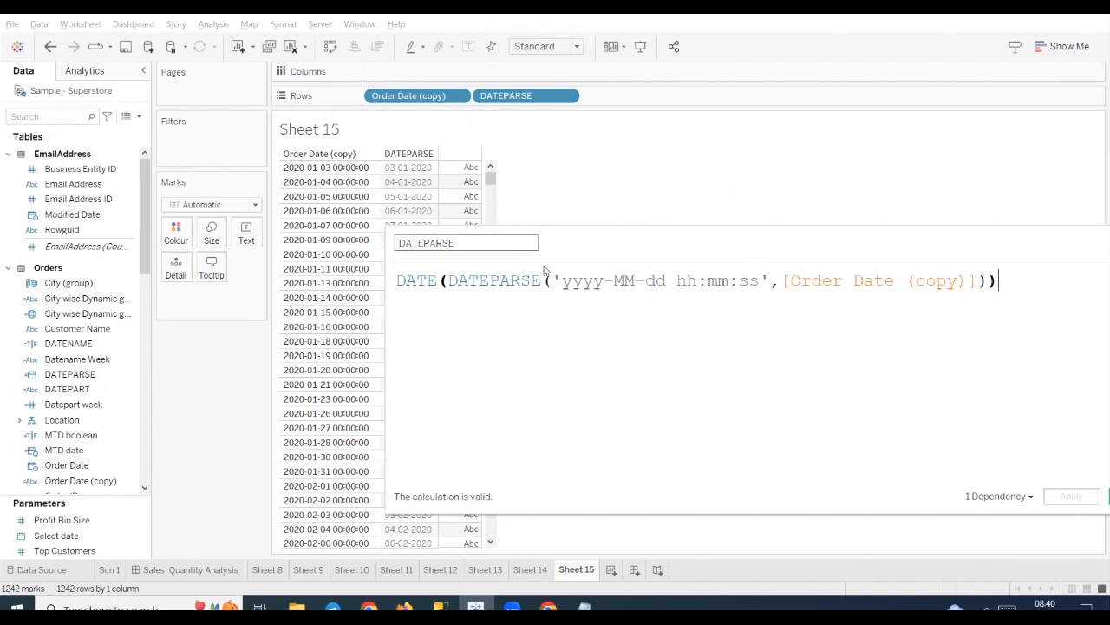
{"action": "left_click_drag", "start_coordinate": [633, 282], "coordinate": [613, 282]}
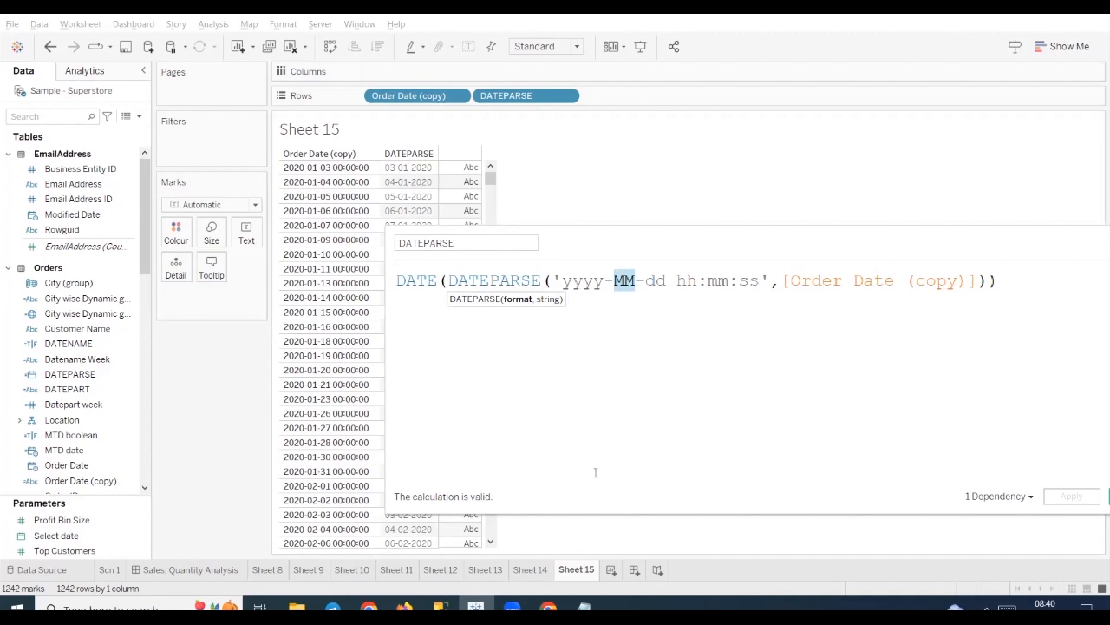
{"action": "key", "text": "alt+Tab"}
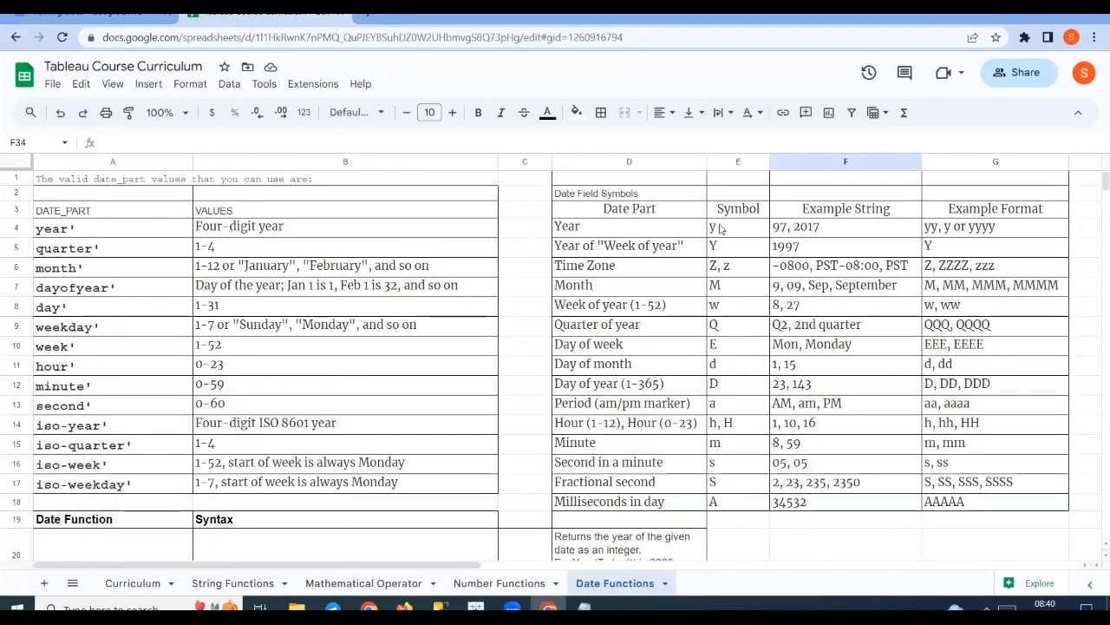
{"action": "left_click", "coordinate": [625, 288]}
{"action": "left_click", "coordinate": [735, 293]}
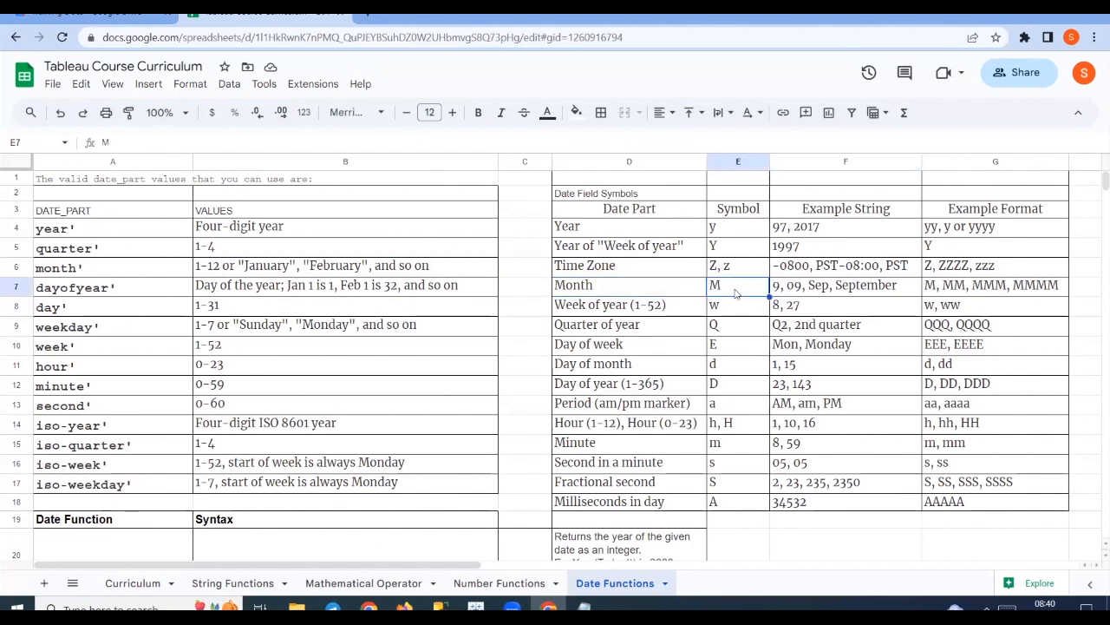
{"action": "left_click", "coordinate": [646, 446]}
{"action": "left_click", "coordinate": [717, 445]}
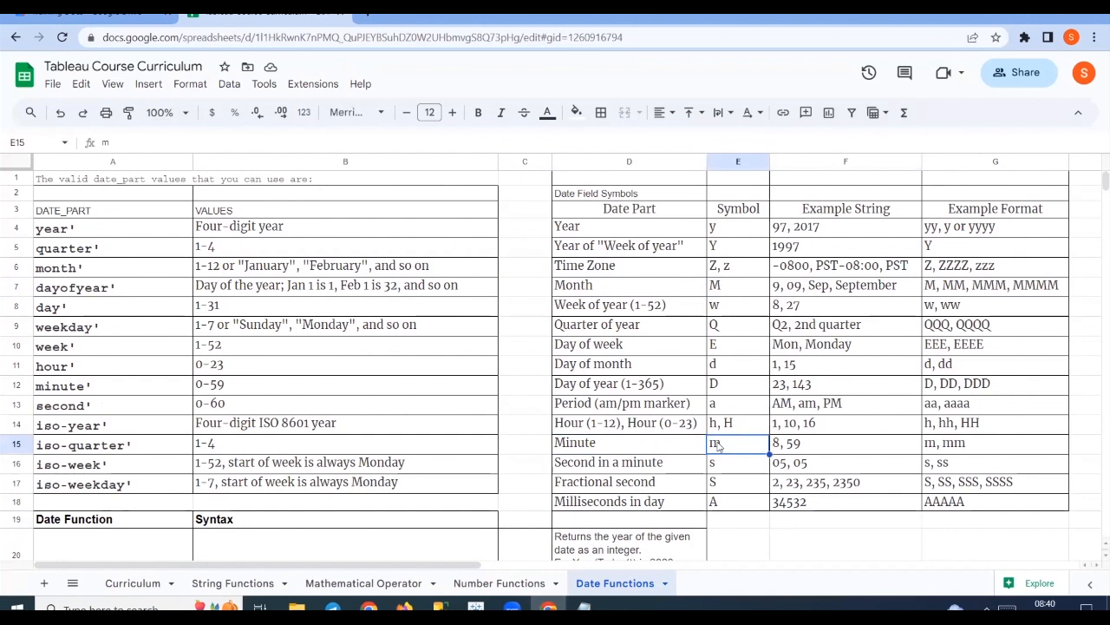
Review the hour, day of month, milliseconds and month format symbols in the table, and return to Tableau
{"action": "left_click", "coordinate": [626, 425]}
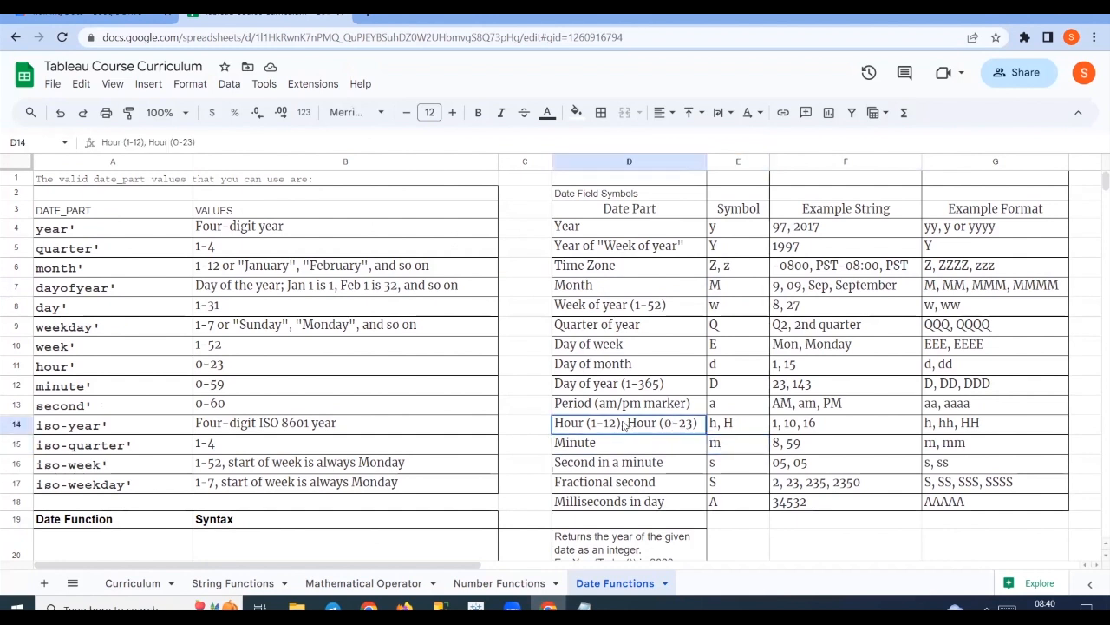
{"action": "left_click", "coordinate": [746, 427]}
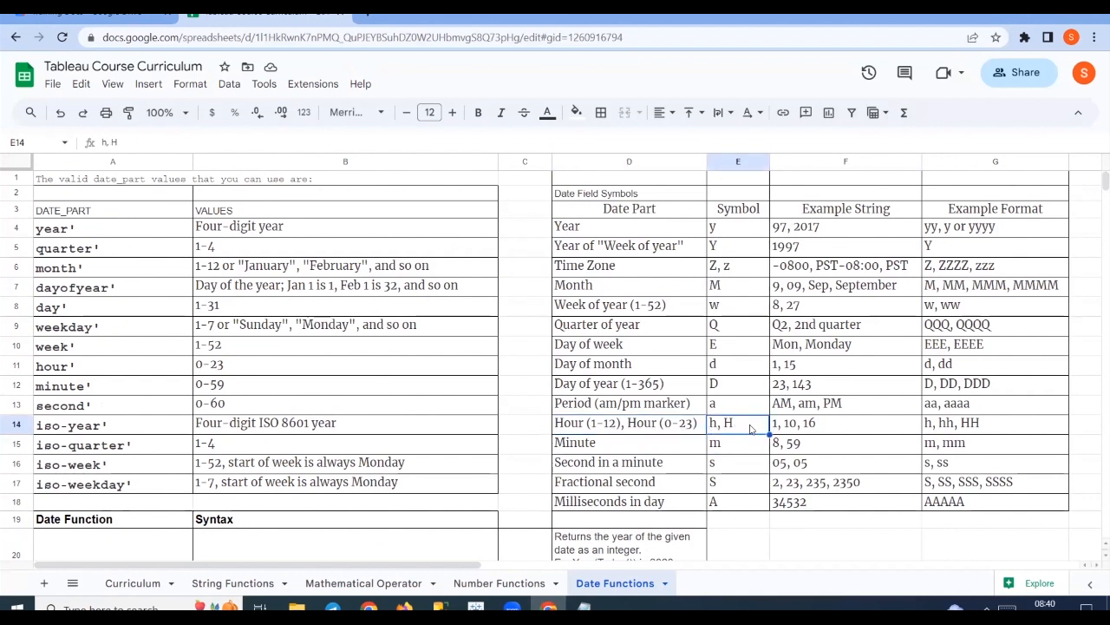
{"action": "left_click", "coordinate": [653, 371]}
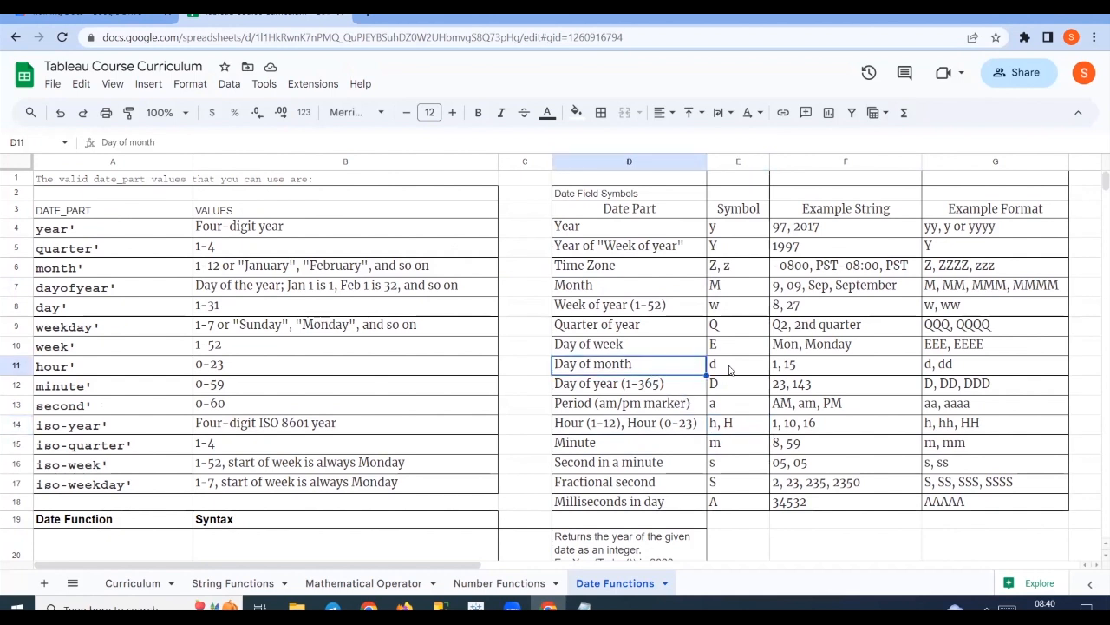
{"action": "left_click", "coordinate": [729, 370]}
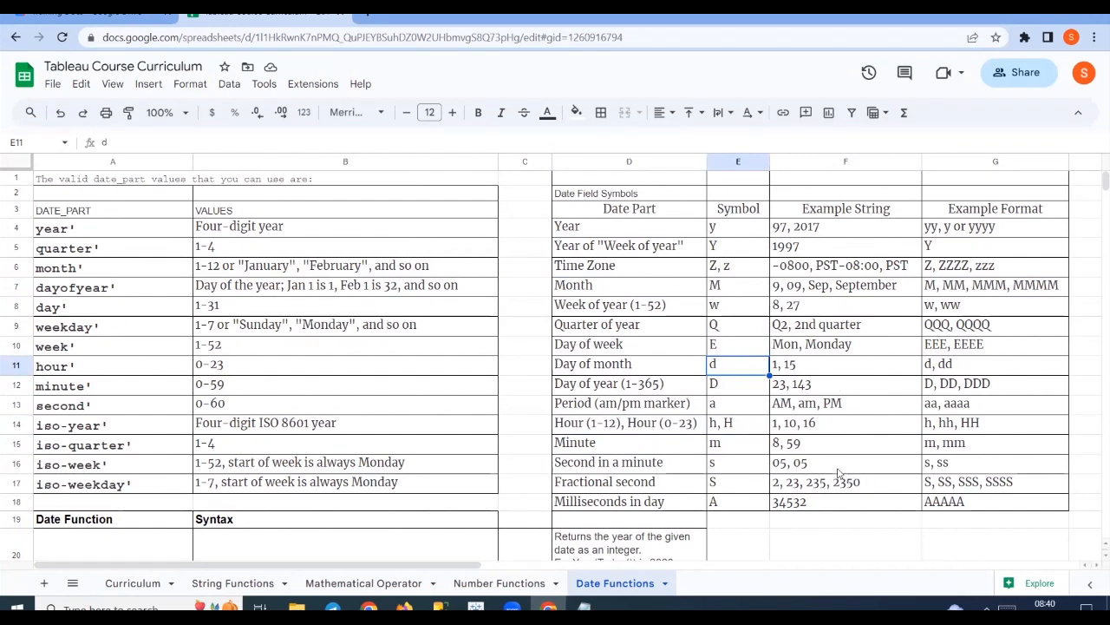
{"action": "left_click", "coordinate": [1002, 507]}
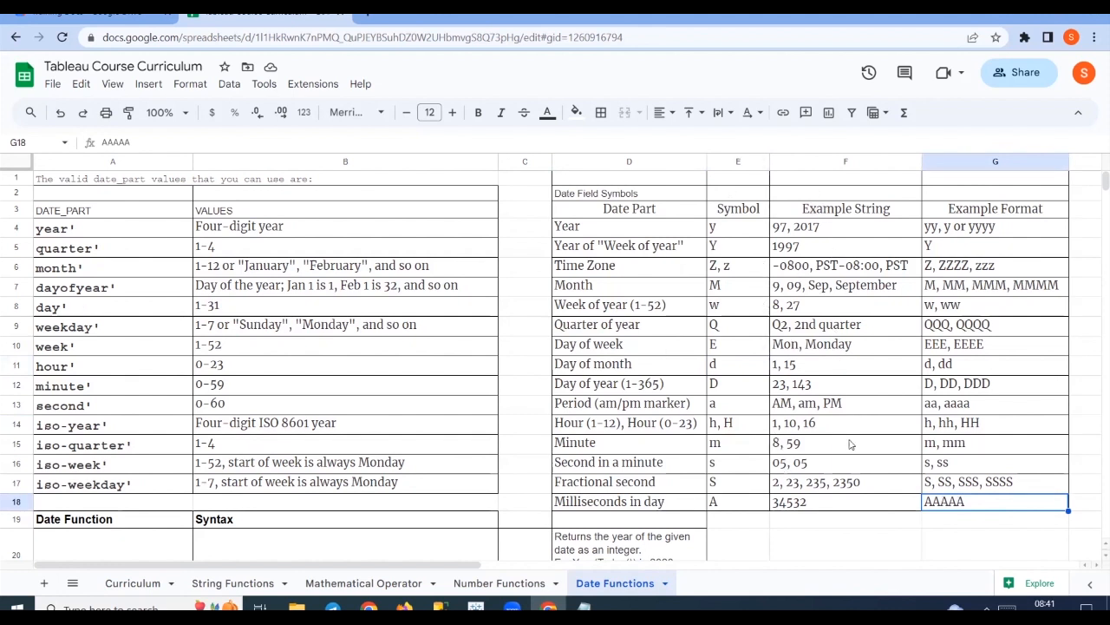
{"action": "left_click", "coordinate": [986, 292]}
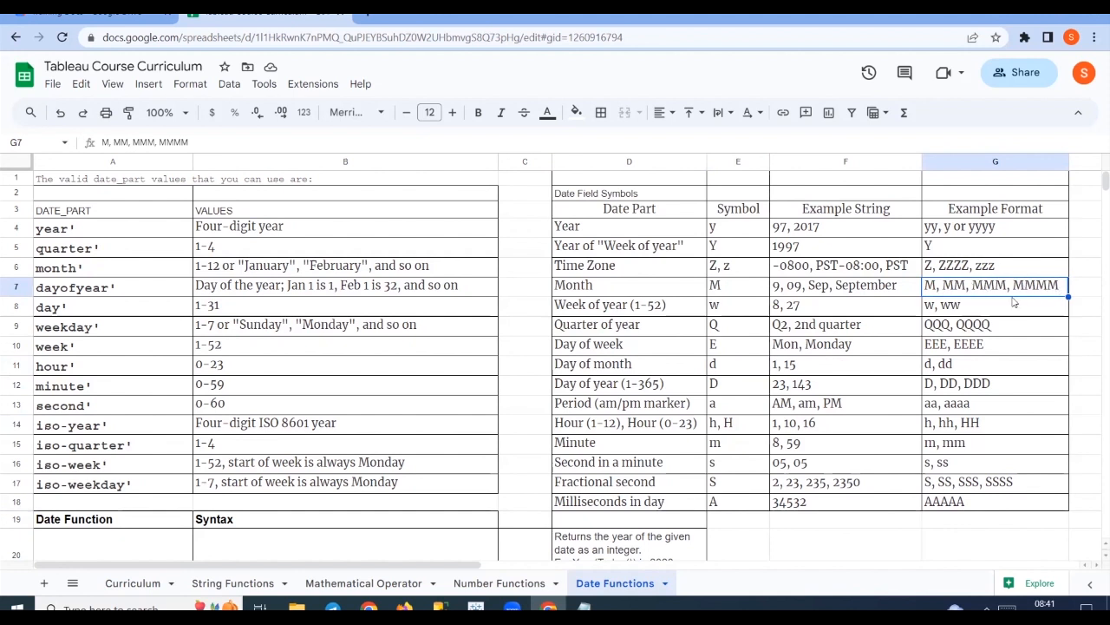
{"action": "left_click", "coordinate": [1027, 13]}
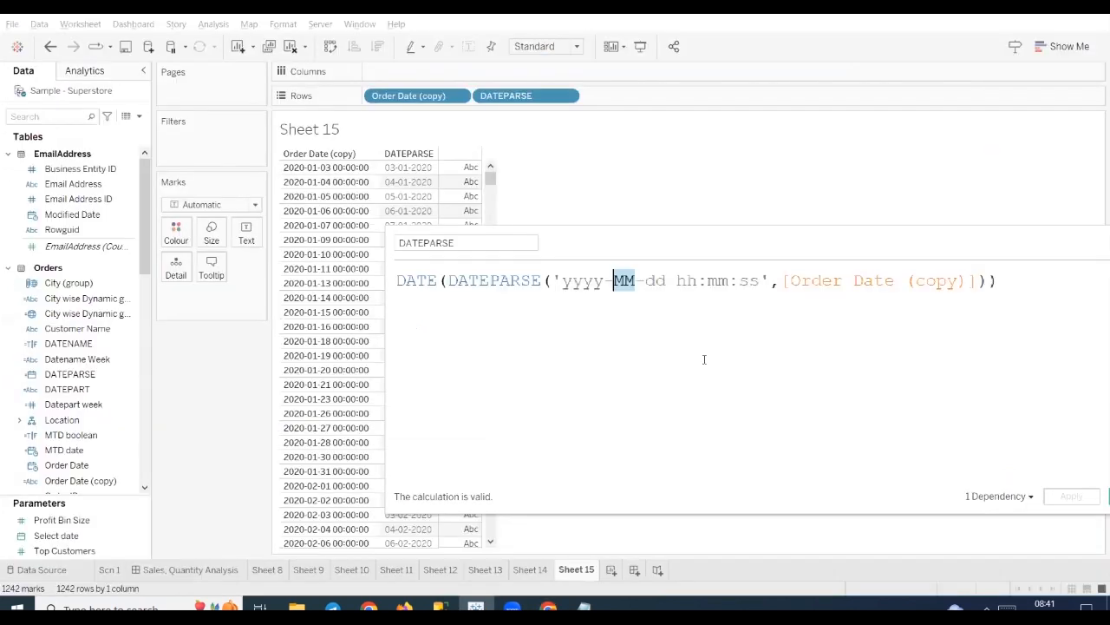
Bring the full calculation editor into view and save the DATEPARSE calculation, closing the editor
{"action": "left_click_drag", "start_coordinate": [777, 248], "coordinate": [622, 236]}
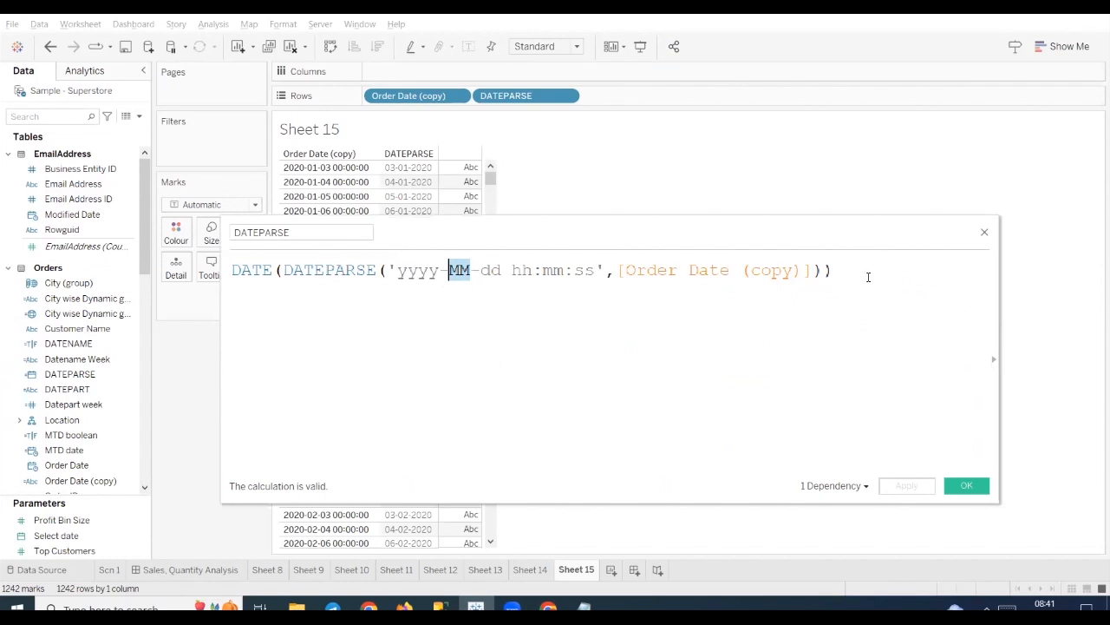
{"action": "left_click", "coordinate": [822, 332]}
{"action": "left_click", "coordinate": [951, 487]}
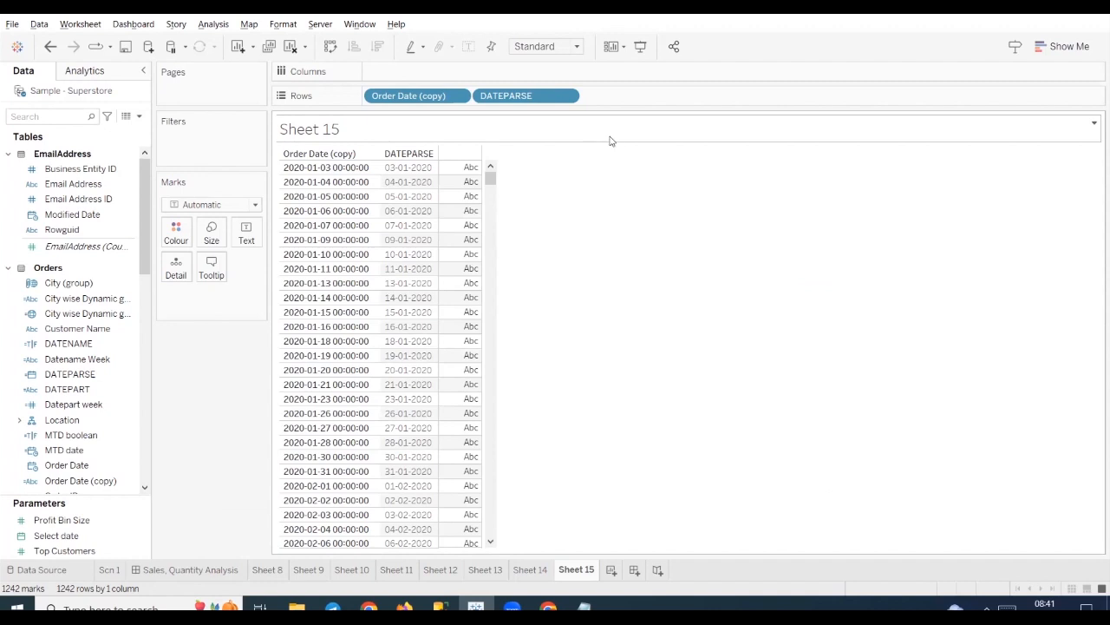
Create a new calculated field and name it MAKEDATE
{"action": "left_click", "coordinate": [139, 116]}
{"action": "left_click", "coordinate": [111, 128]}
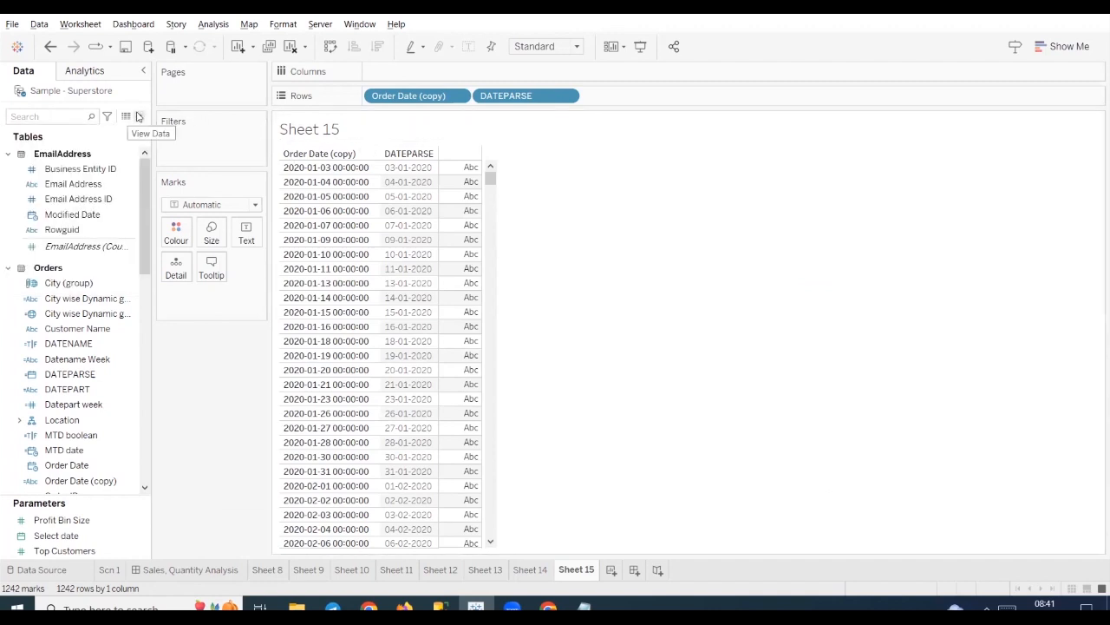
{"action": "left_click", "coordinate": [139, 116]}
{"action": "left_click", "coordinate": [111, 125]}
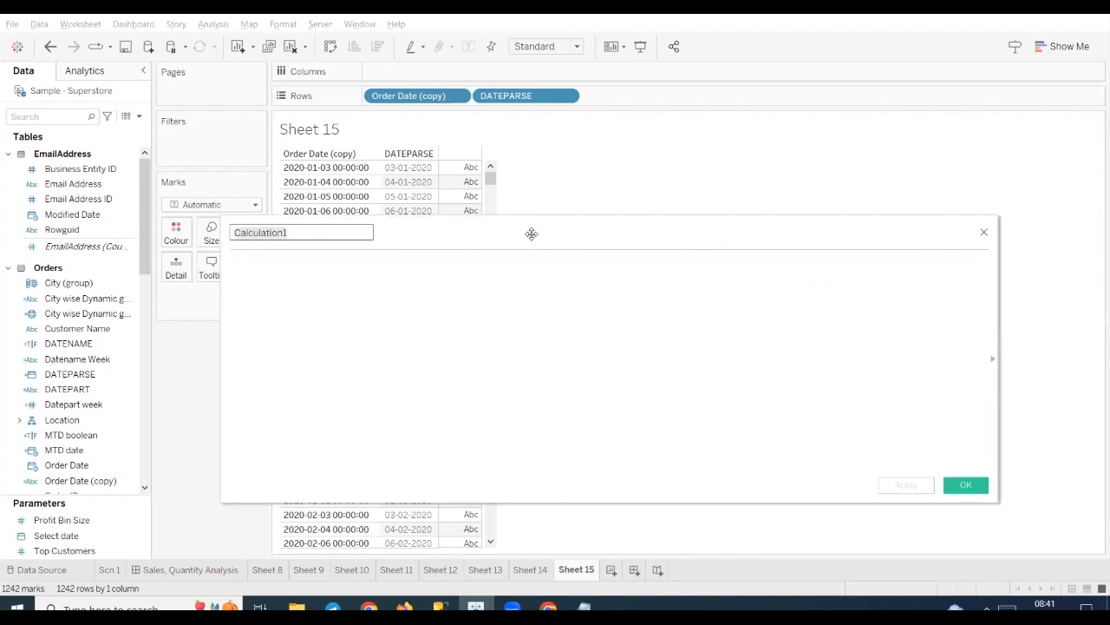
{"action": "left_click_drag", "start_coordinate": [532, 233], "coordinate": [660, 239]}
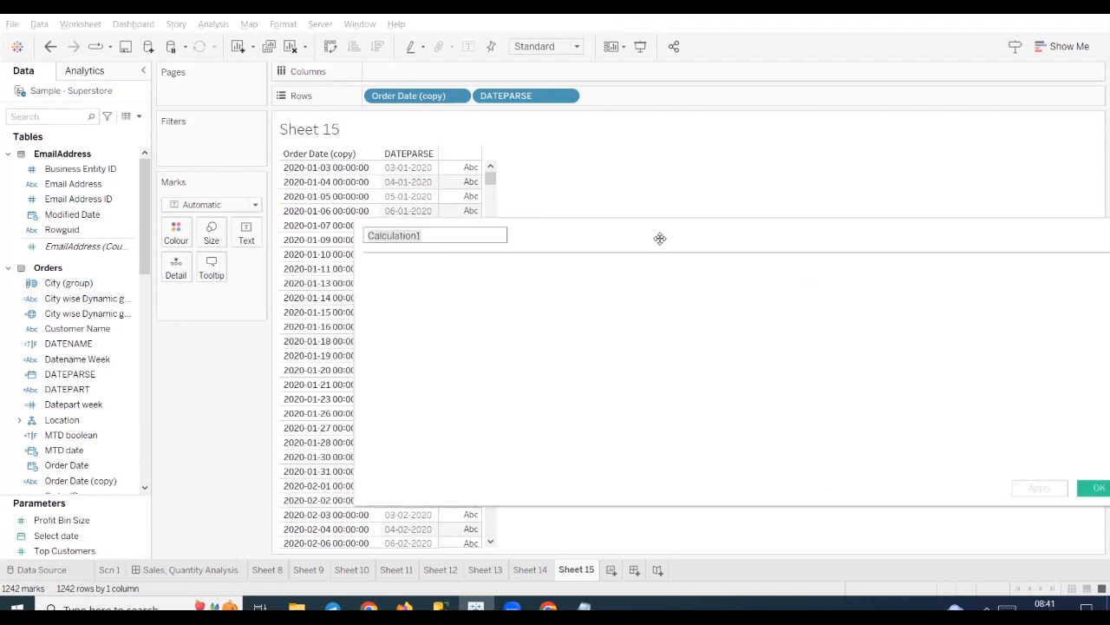
{"action": "type", "text": "make"}
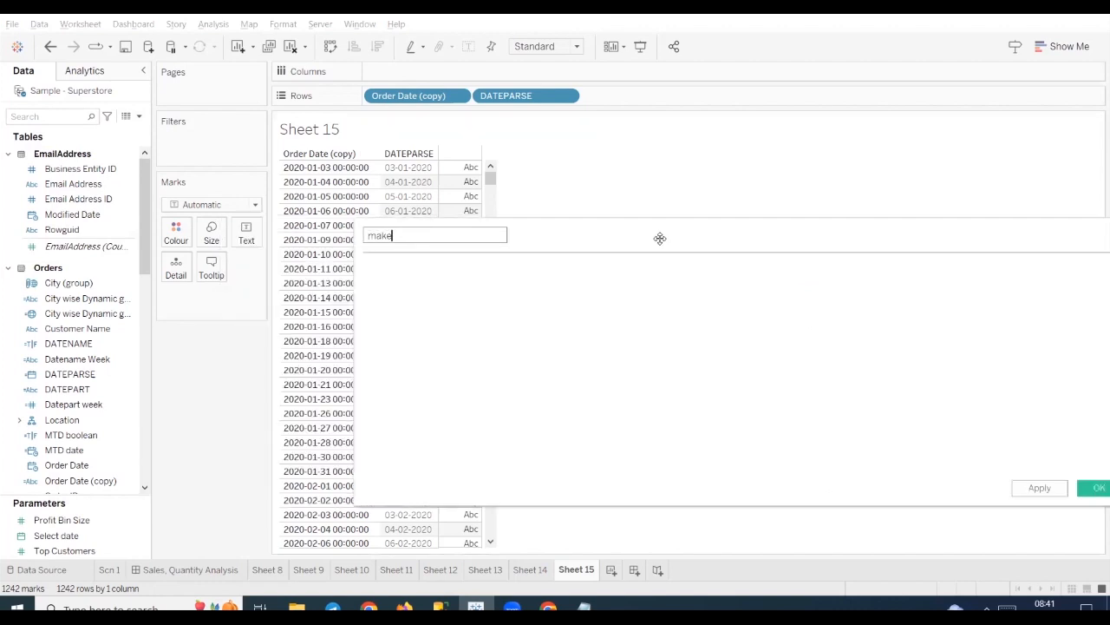
{"action": "key", "text": "BackSpace"}
{"action": "type", "text": "MAKEDATE"}
Narrow the calculation editor and place it beside the date columns so the table stays readable
{"action": "left_click_drag", "start_coordinate": [660, 237], "coordinate": [807, 212]}
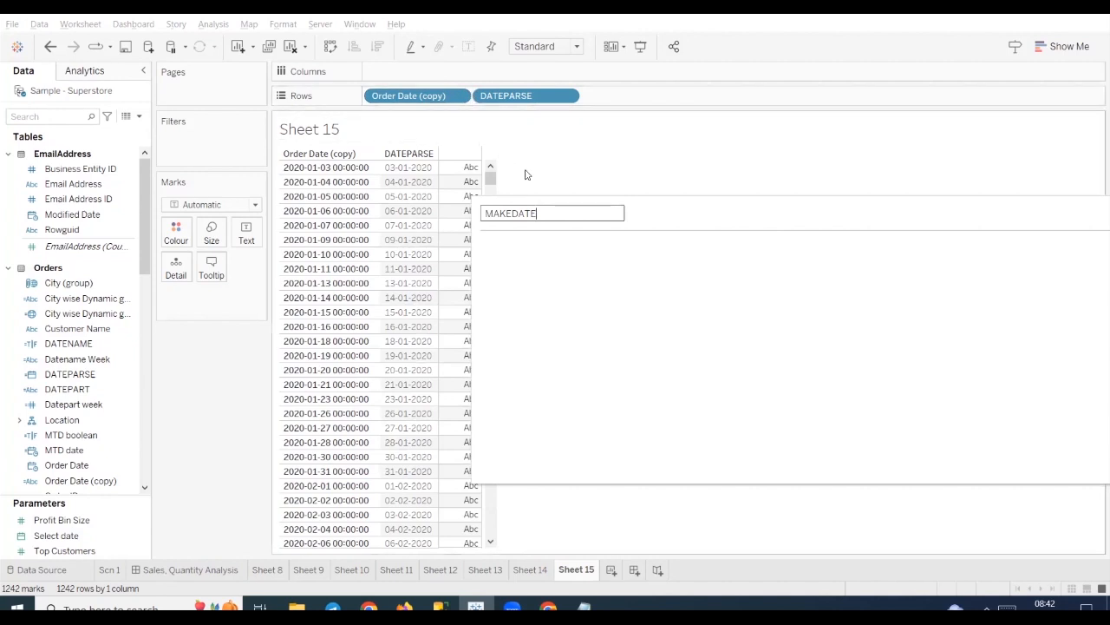
{"action": "left_click", "coordinate": [643, 252]}
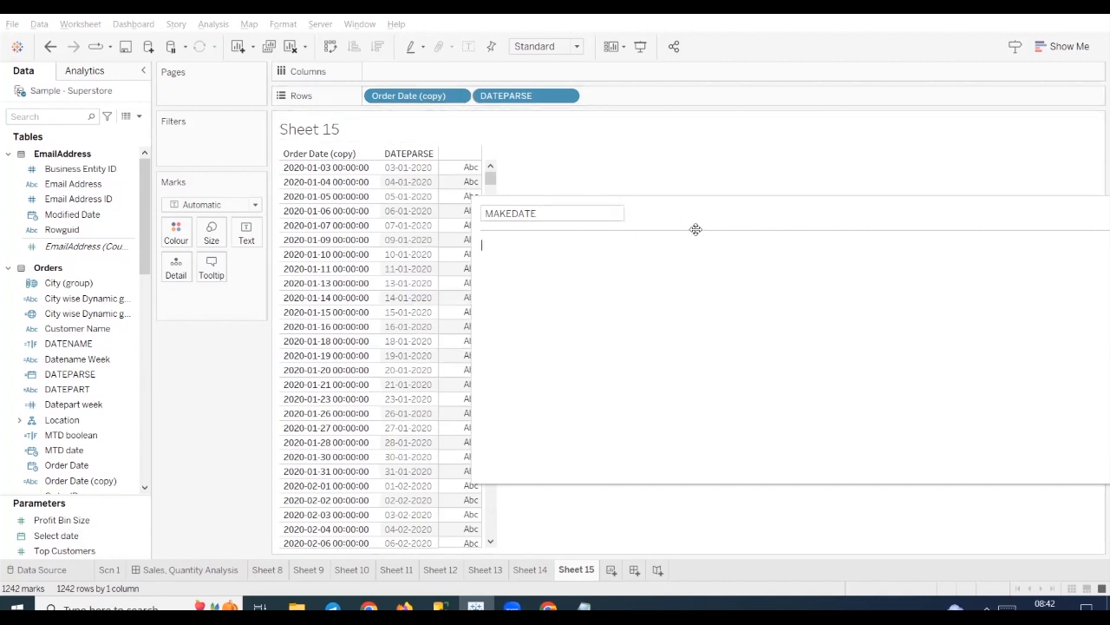
{"action": "left_click_drag", "start_coordinate": [696, 208], "coordinate": [347, 201]}
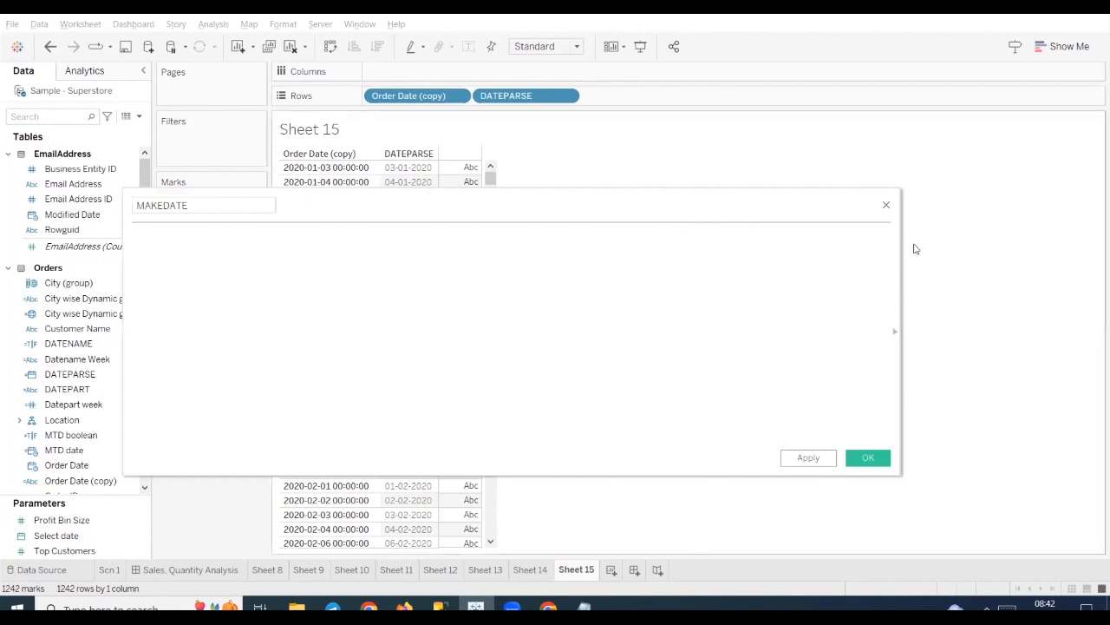
{"action": "left_click_drag", "start_coordinate": [900, 251], "coordinate": [685, 255]}
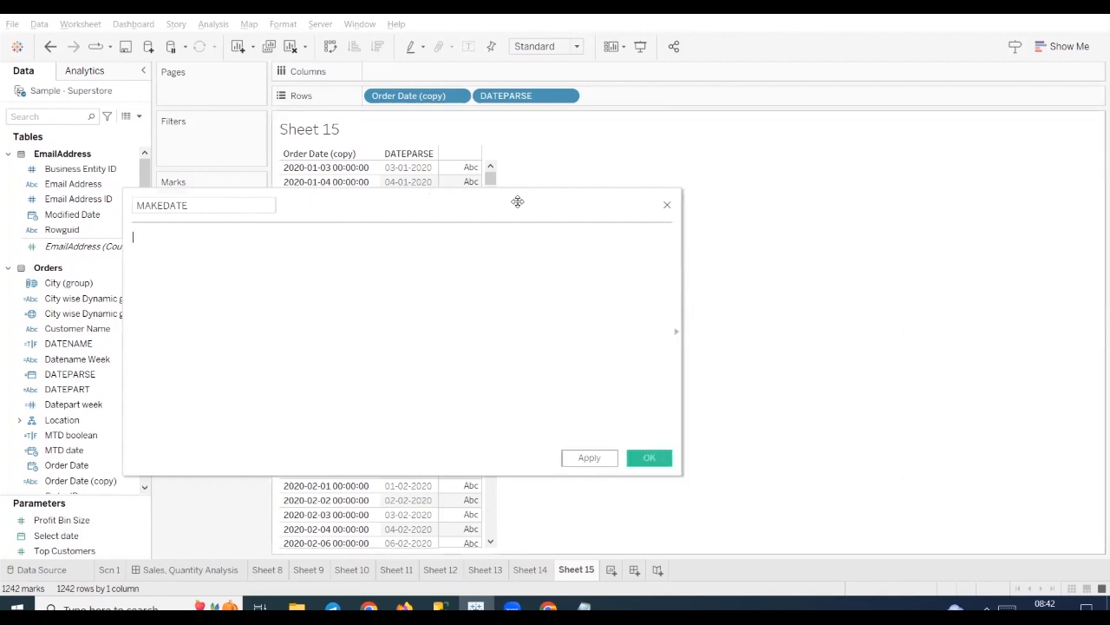
{"action": "left_click_drag", "start_coordinate": [517, 202], "coordinate": [873, 202]}
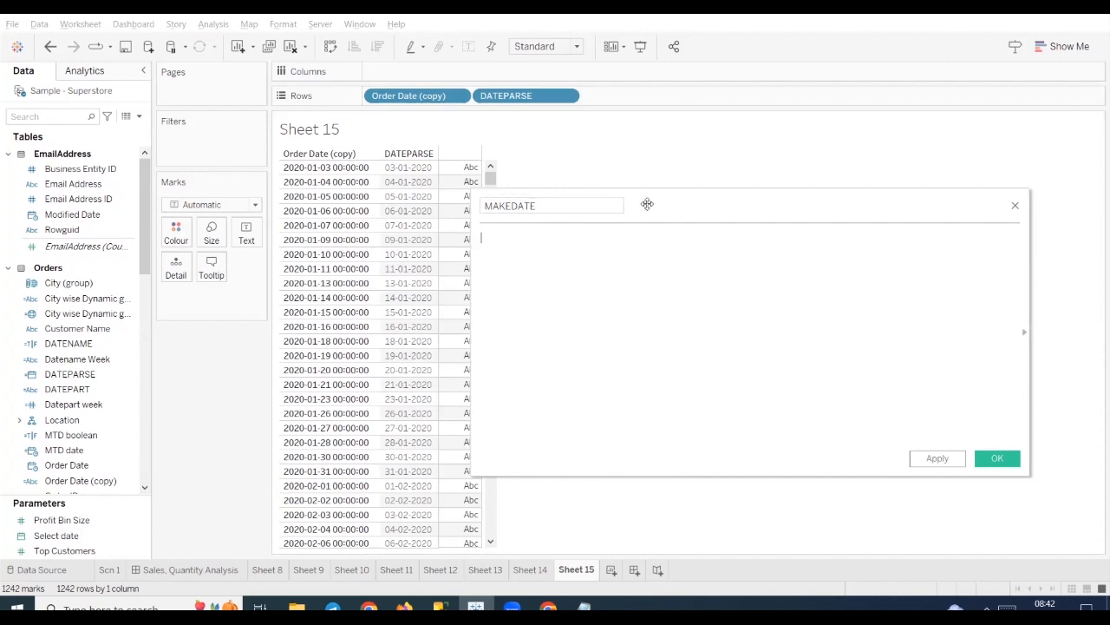
{"action": "left_click_drag", "start_coordinate": [647, 204], "coordinate": [677, 203]}
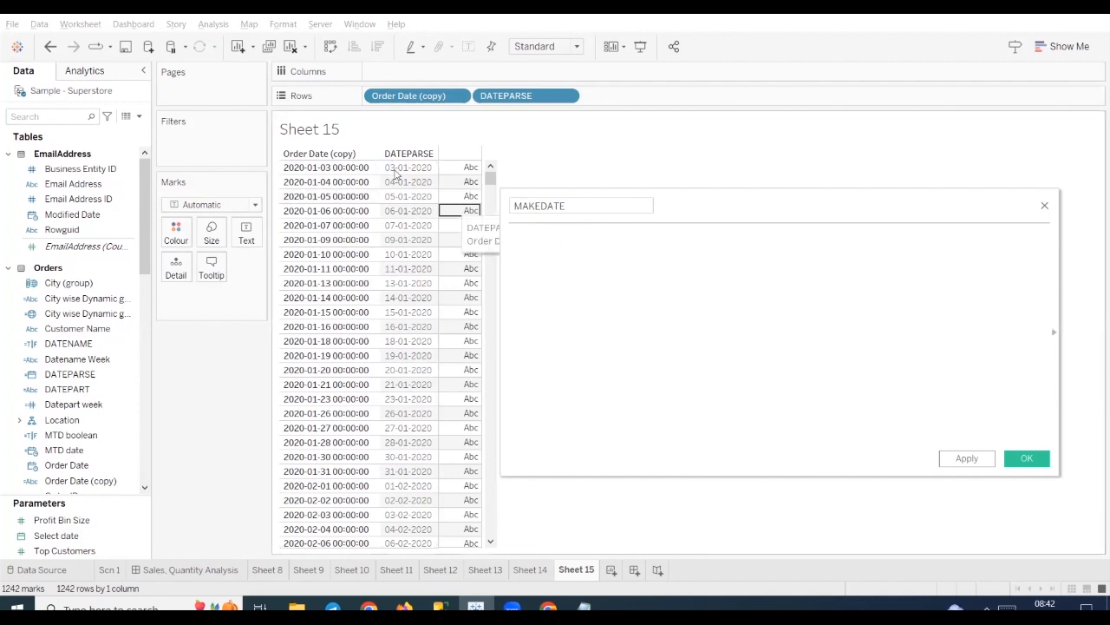
Enter the formula MAKEDATE(2023,07,19) in the MAKEDATE calculation and apply it
{"action": "left_click", "coordinate": [640, 262]}
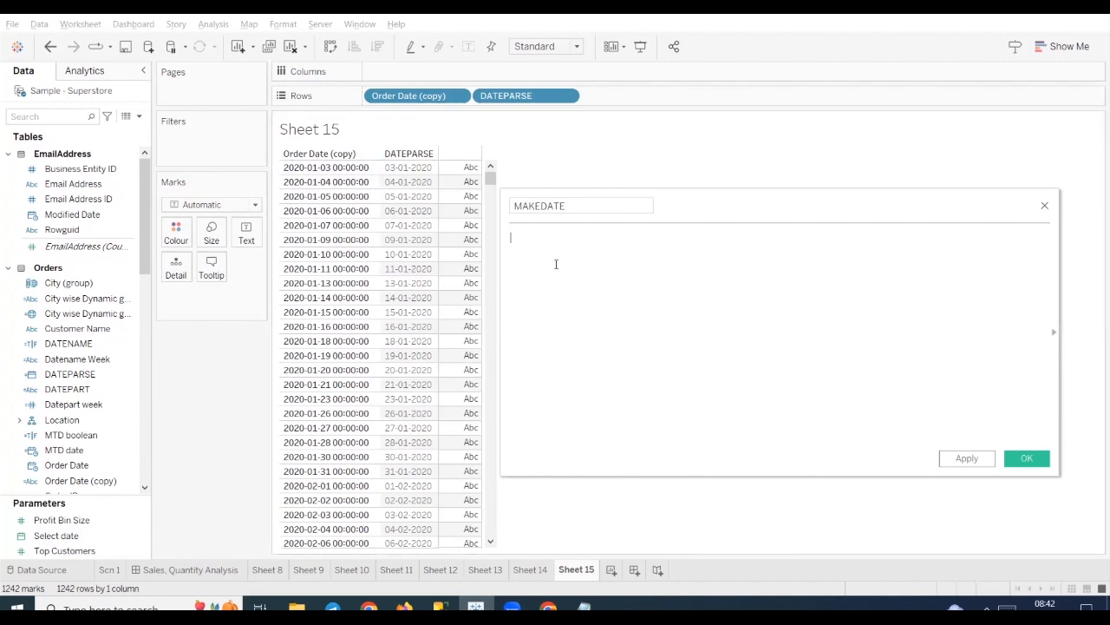
{"action": "type", "text": "MAK"}
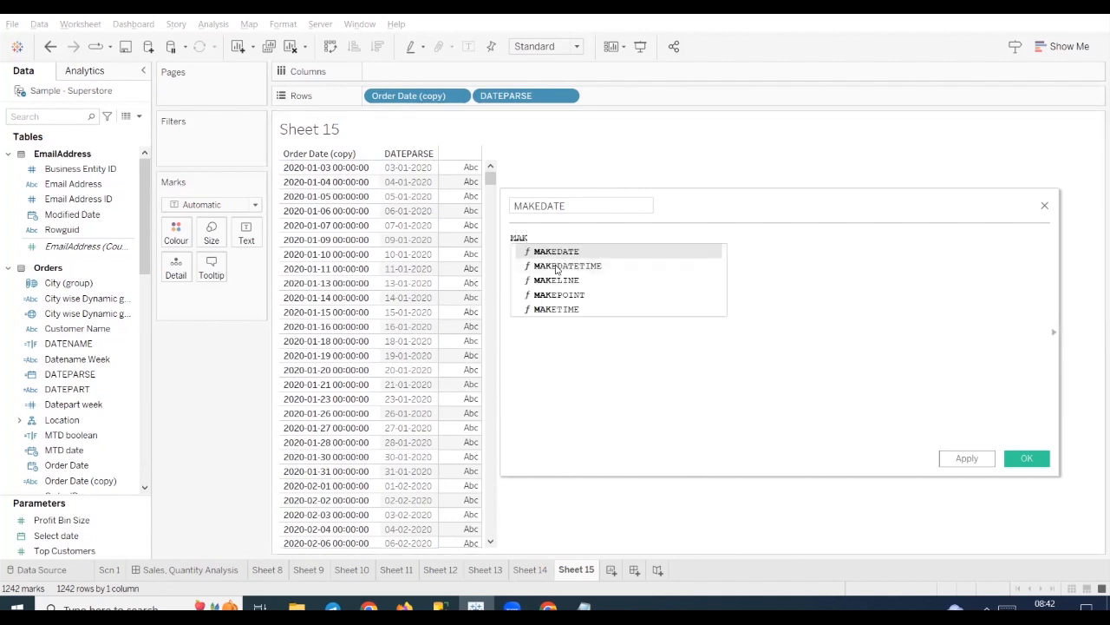
{"action": "left_click", "coordinate": [587, 254]}
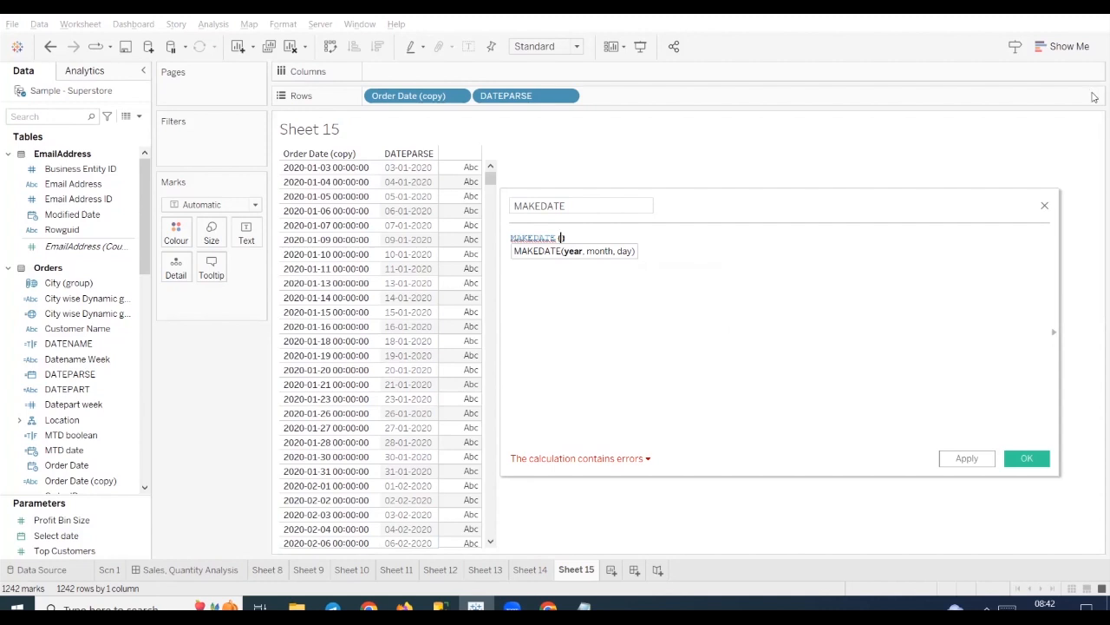
{"action": "type", "text": "20"}
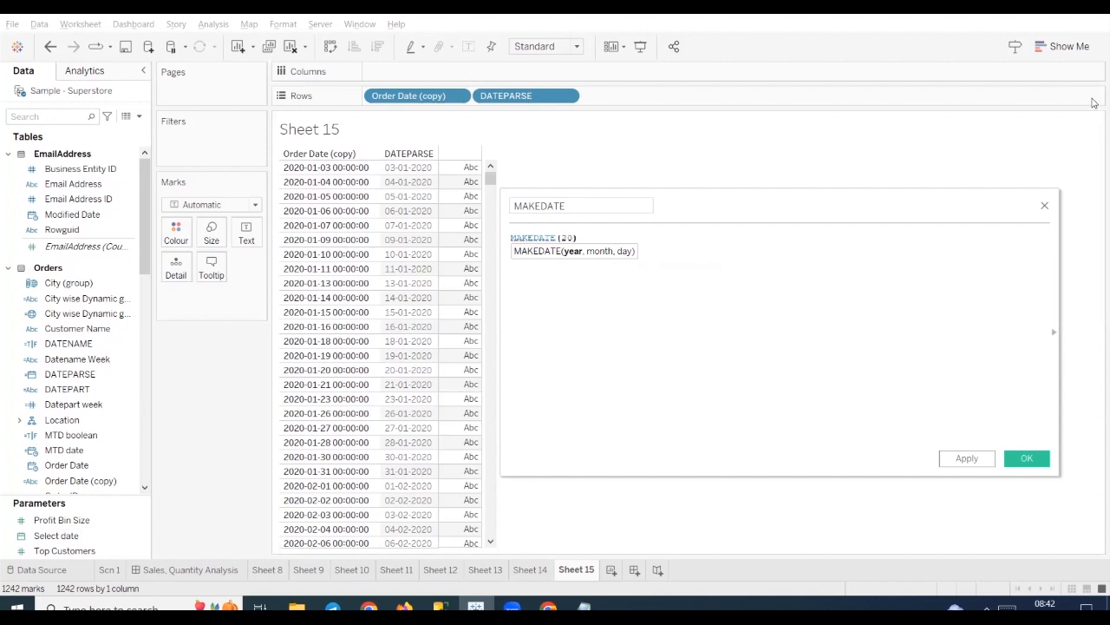
{"action": "type", "text": "23,"}
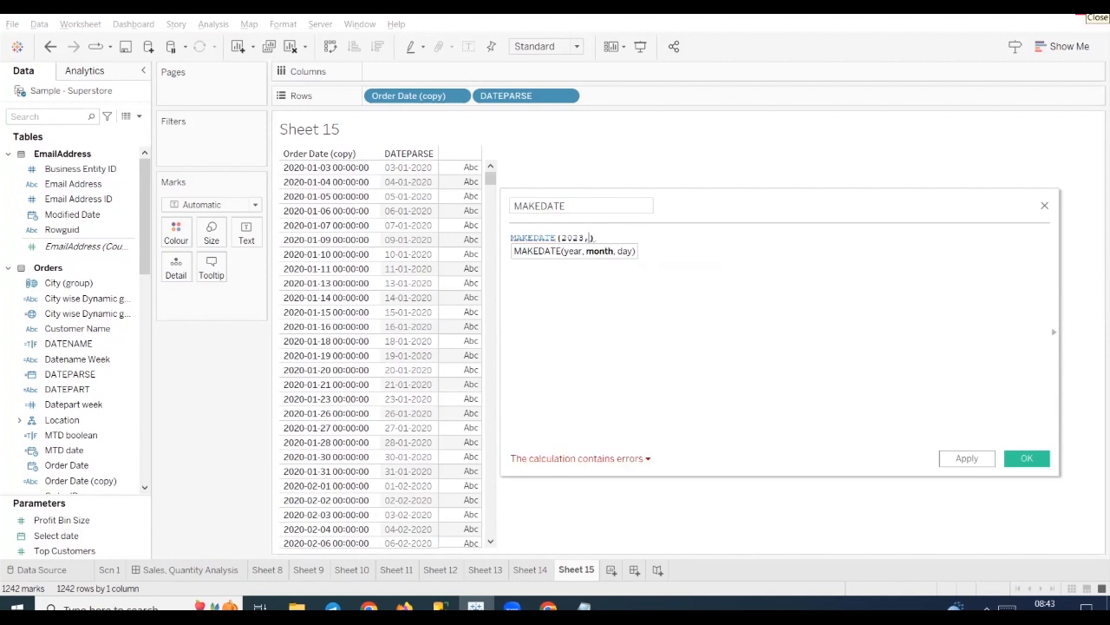
{"action": "type", "text": "07"}
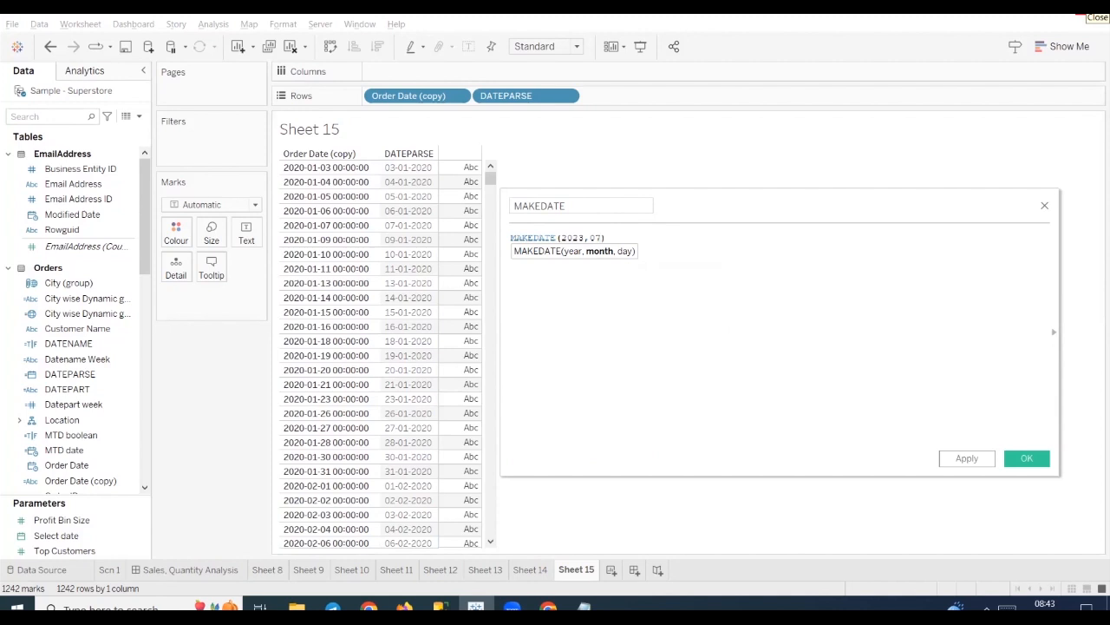
{"action": "type", "text": ","}
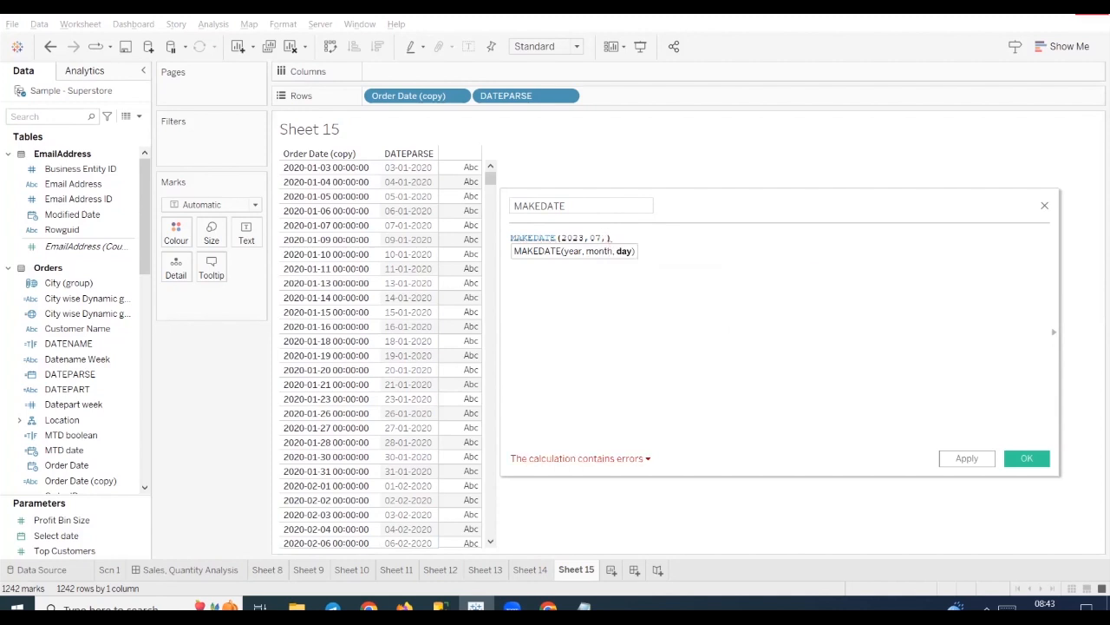
{"action": "type", "text": "15"}
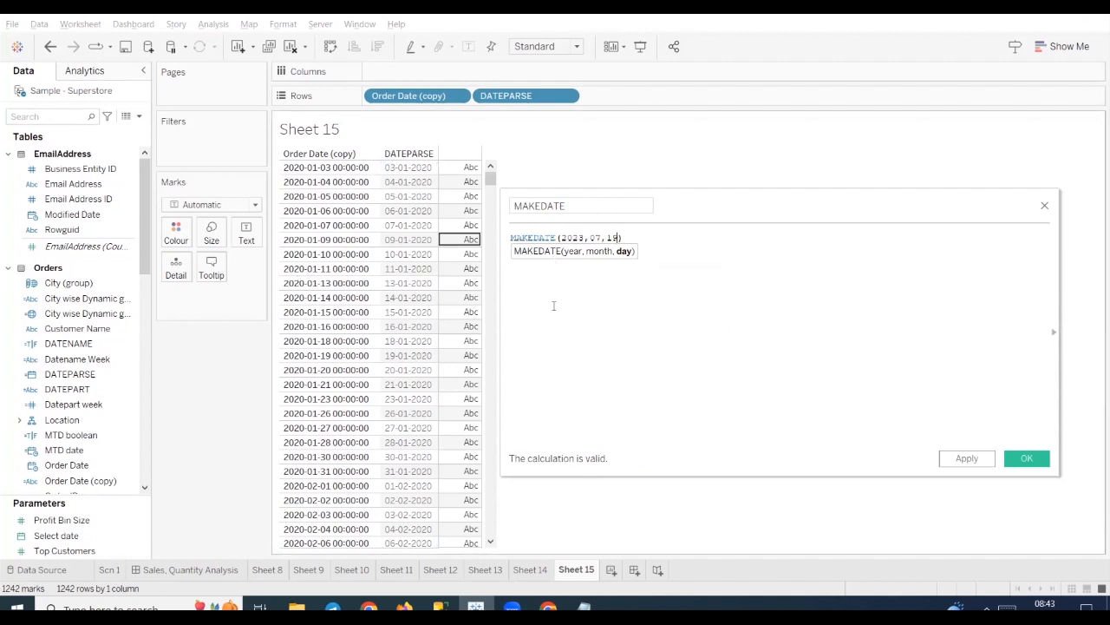
{"action": "left_click", "coordinate": [664, 241]}
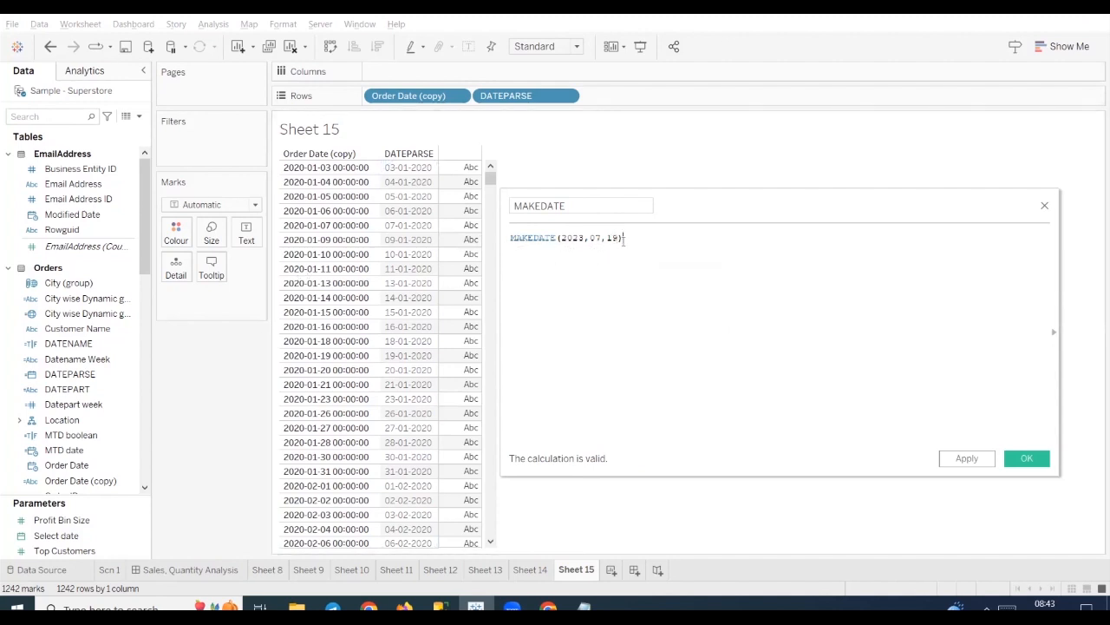
{"action": "left_click_drag", "start_coordinate": [624, 238], "coordinate": [511, 237]}
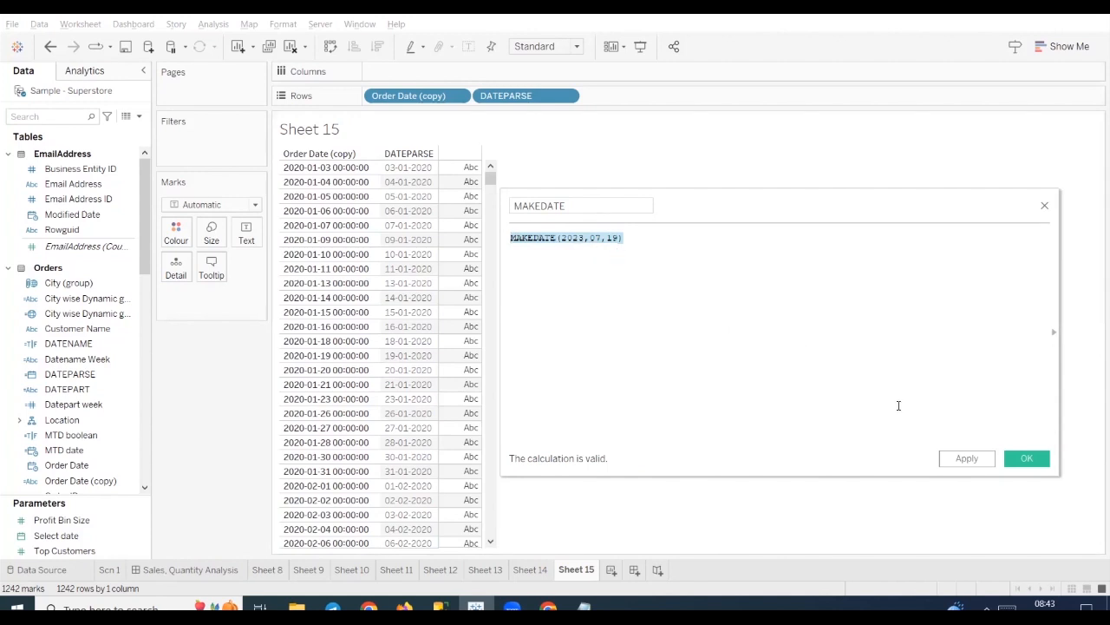
{"action": "left_click", "coordinate": [962, 458]}
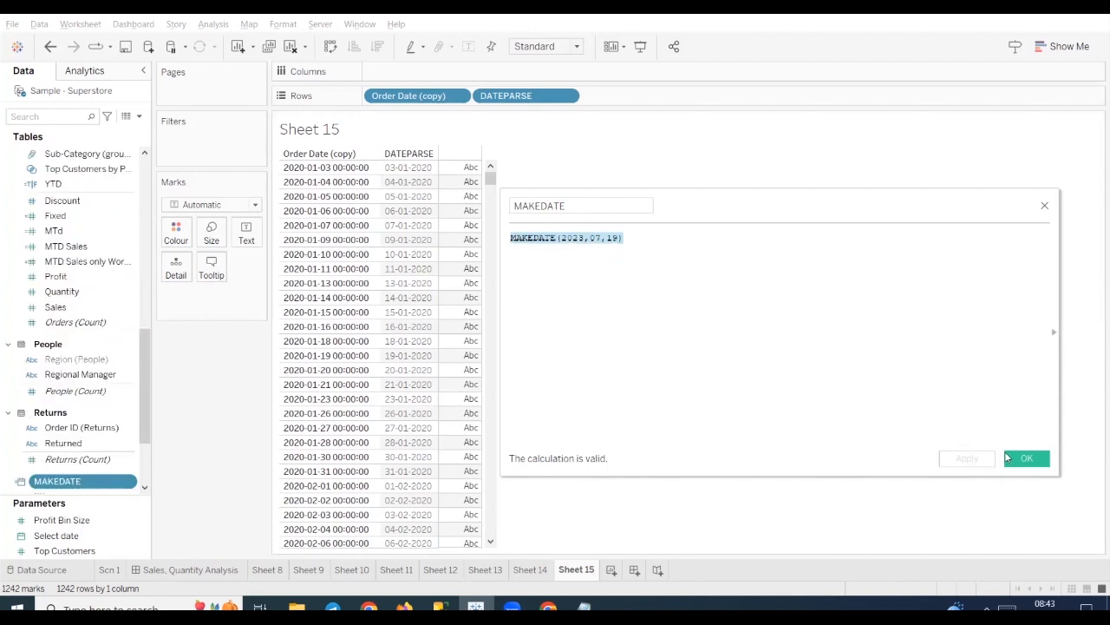
Add the MAKEDATE field to Rows after DATEPARSE and show it as a discrete exact date
{"action": "left_click_drag", "start_coordinate": [69, 482], "coordinate": [661, 104]}
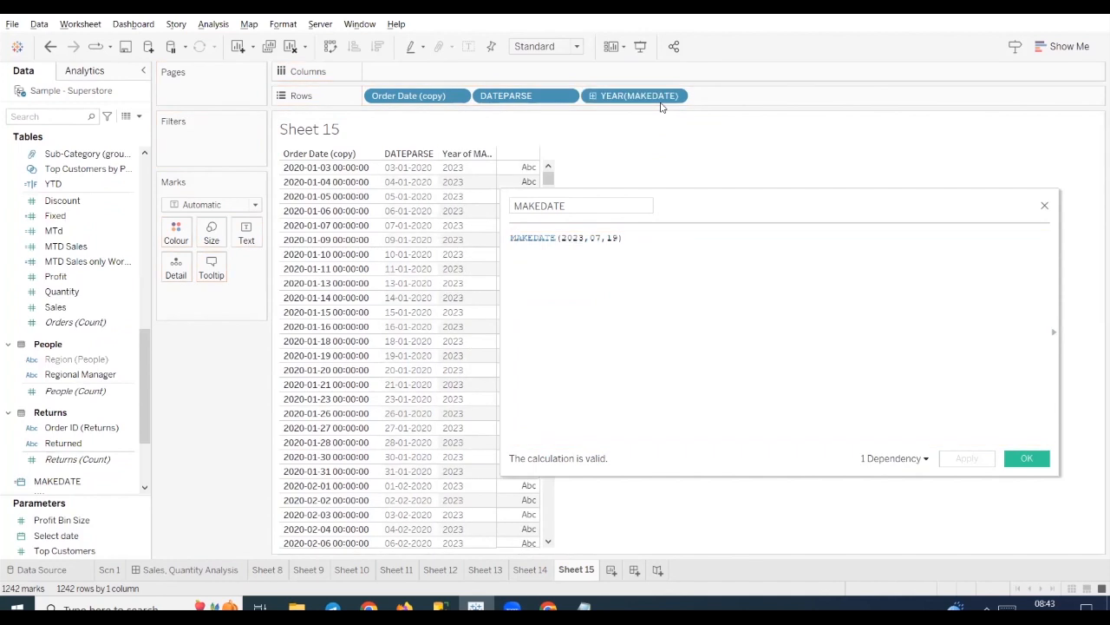
{"action": "left_click", "coordinate": [675, 96]}
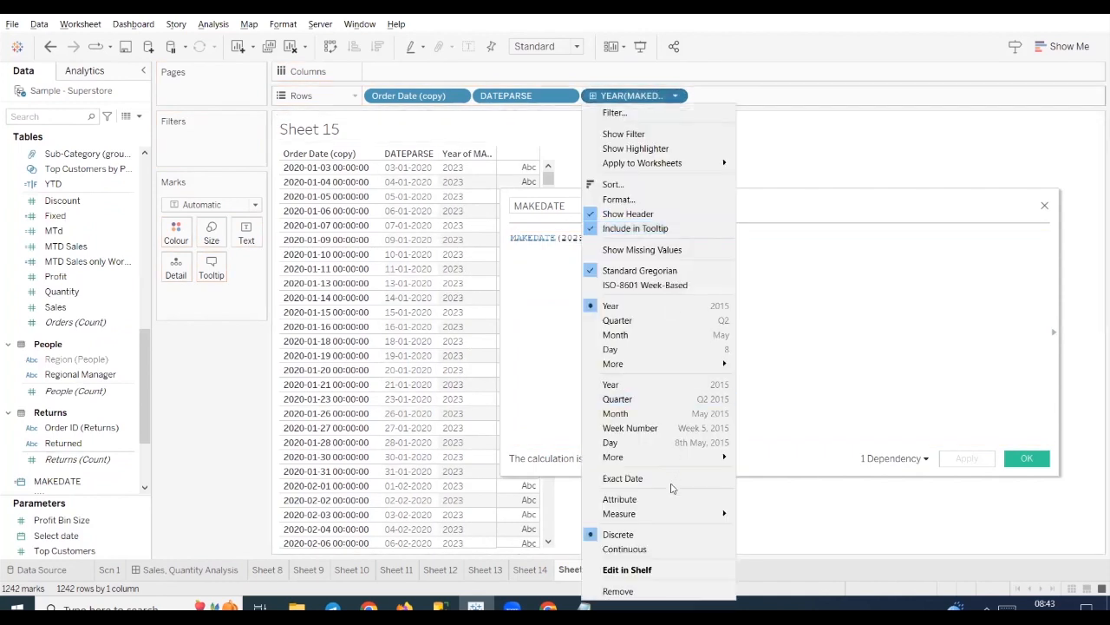
{"action": "left_click", "coordinate": [648, 479]}
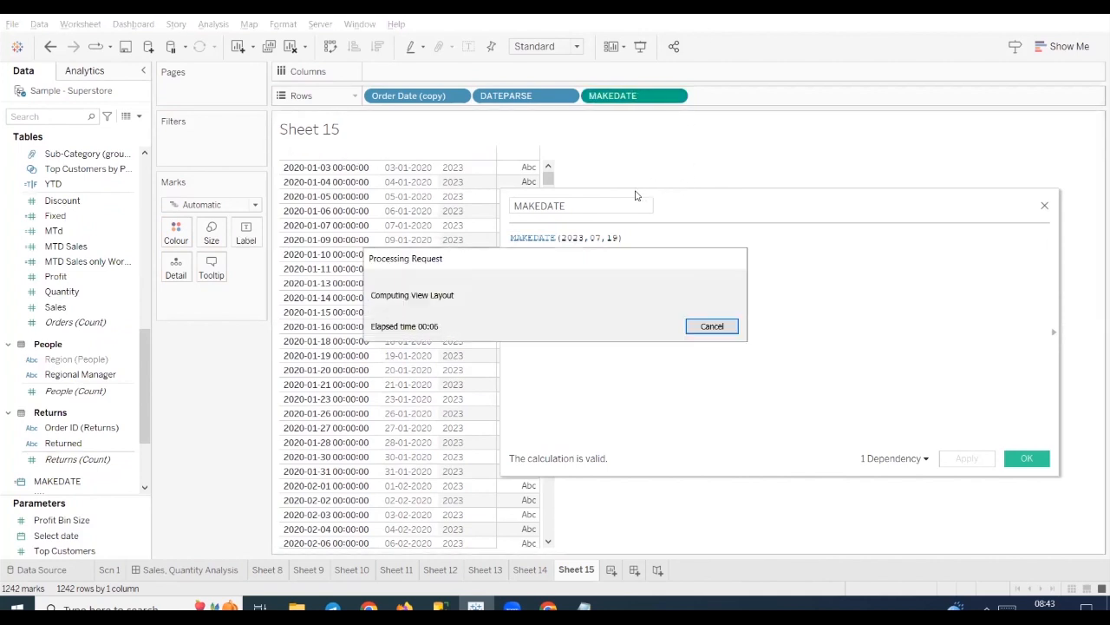
{"action": "left_click", "coordinate": [676, 97]}
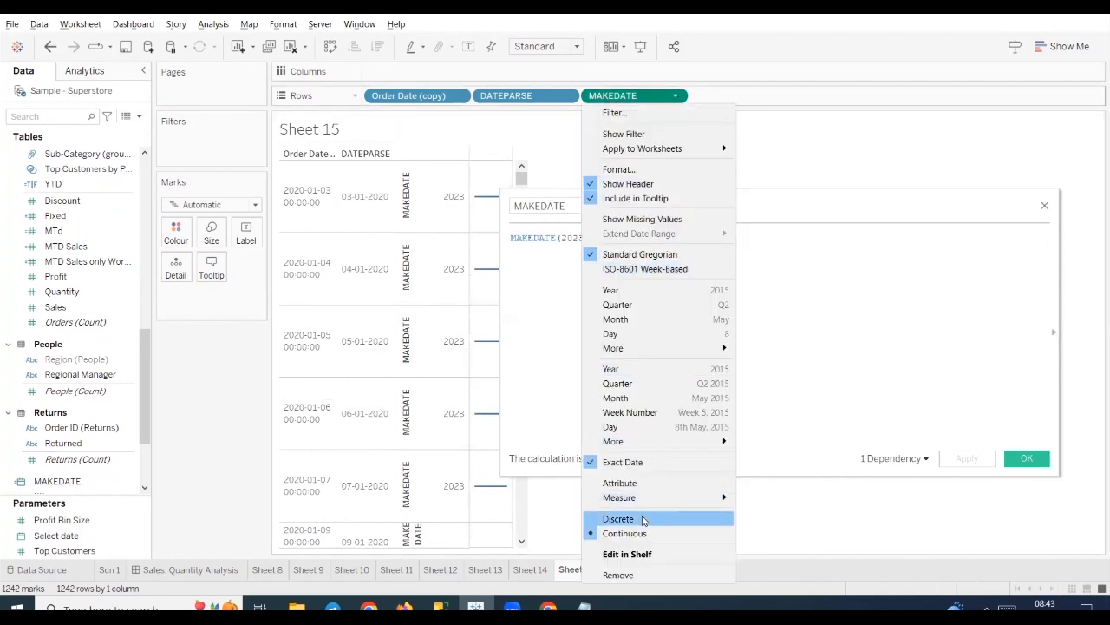
{"action": "left_click", "coordinate": [649, 518]}
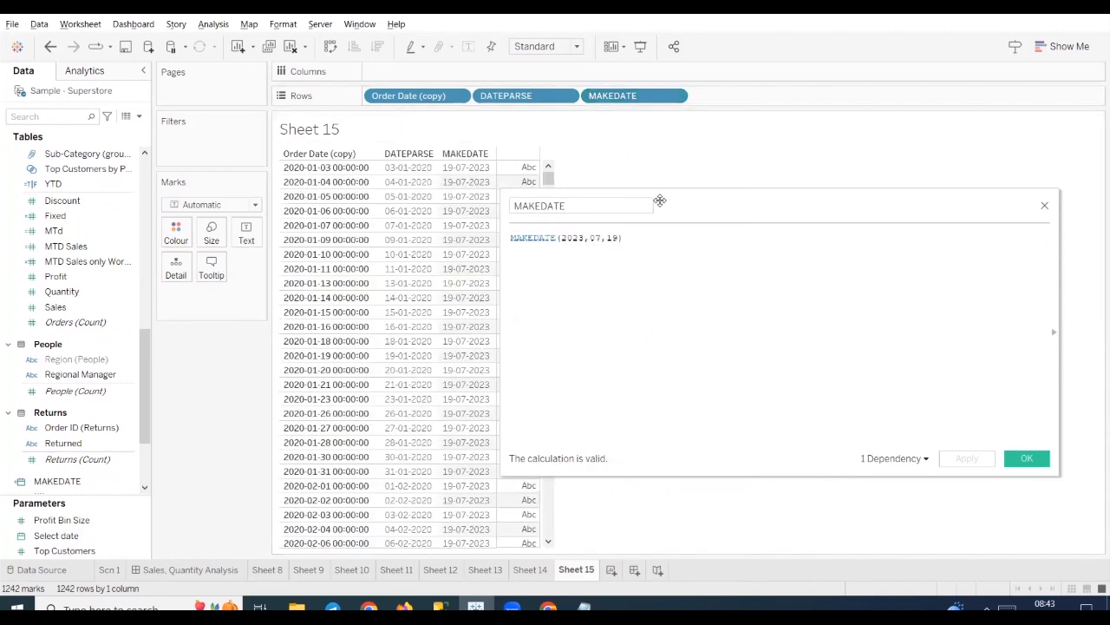
Shift the editor clear of the MAKEDATE column, comment out the MAKEDATE(2023,07,19) line with ///, and start a new line below it
{"action": "left_click_drag", "start_coordinate": [679, 202], "coordinate": [710, 208]}
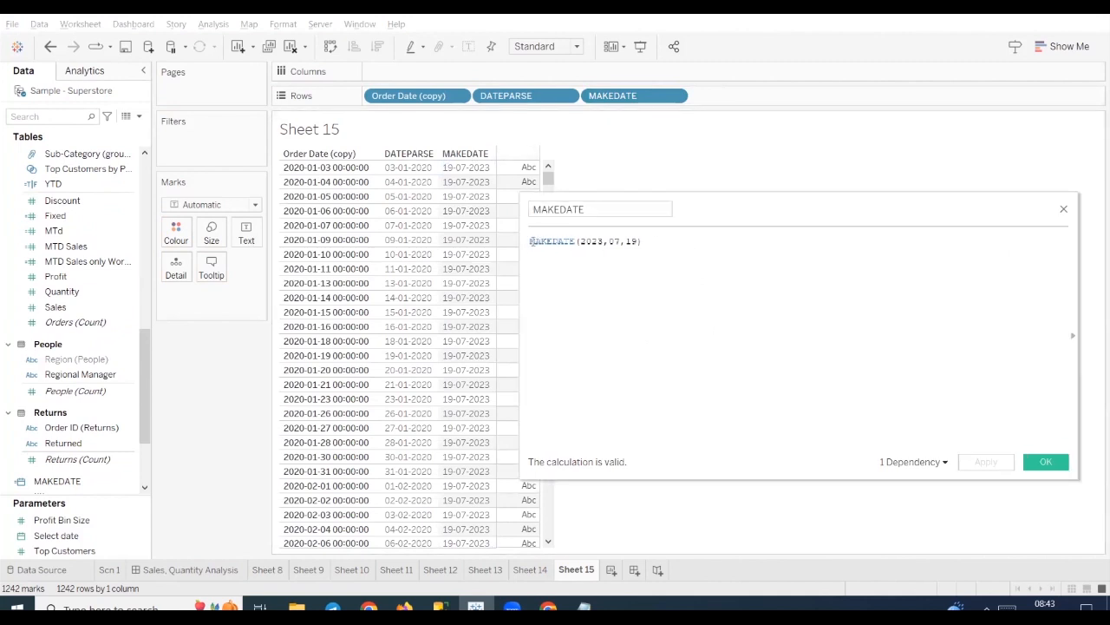
{"action": "type", "text": "//"}
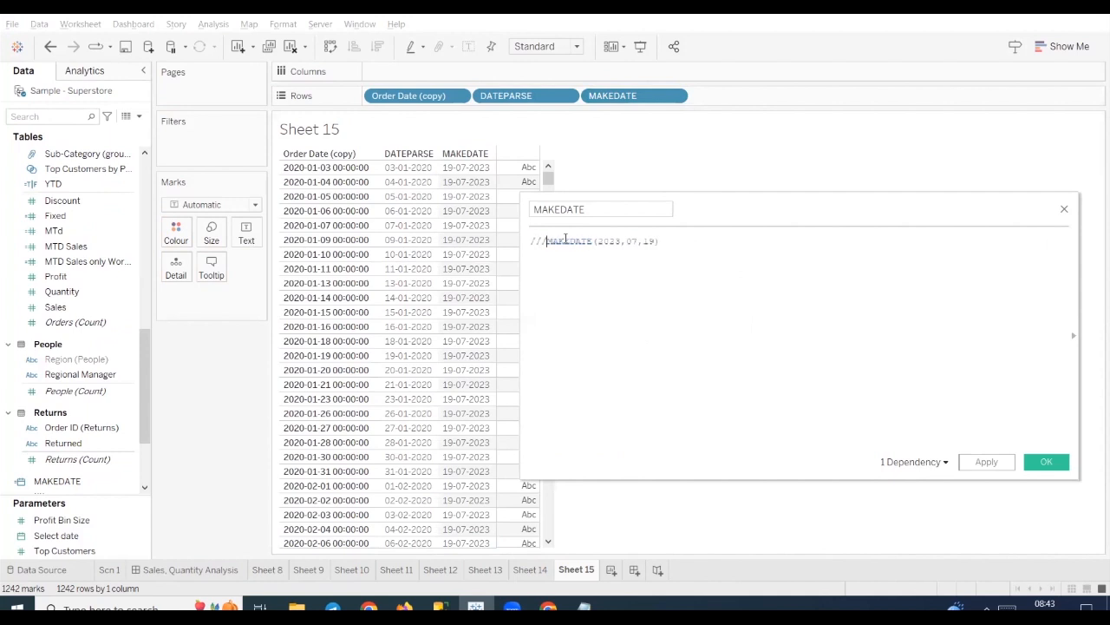
{"action": "key", "text": "Return"}
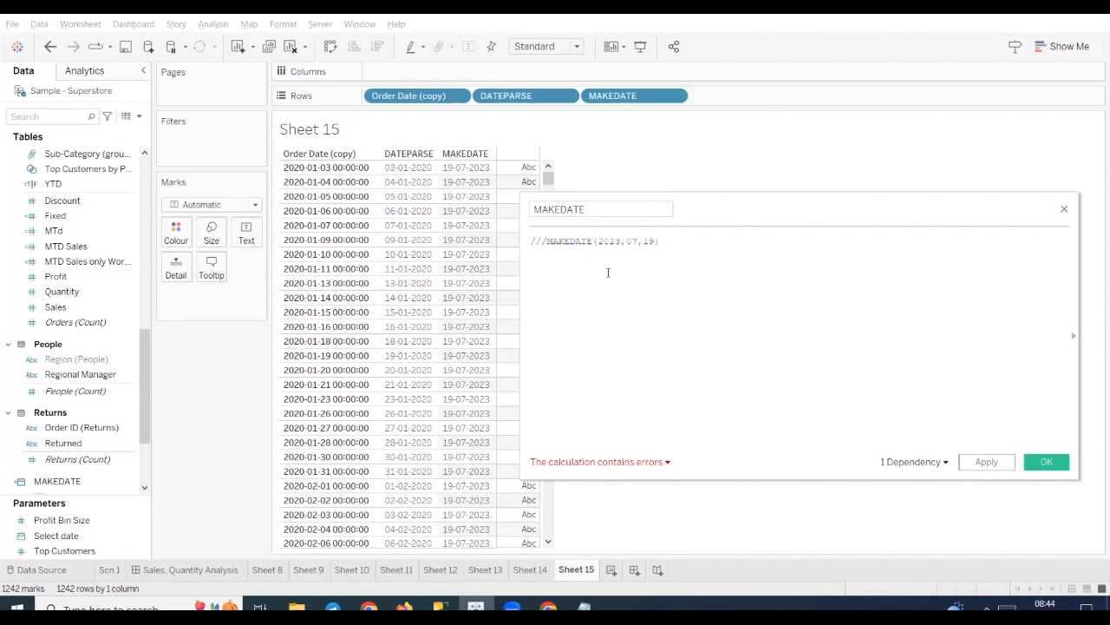
Enter LEFT([Order Date (copy)],4) below the commented line to extract the year, and apply the calculation
{"action": "type", "text": "LEFT"}
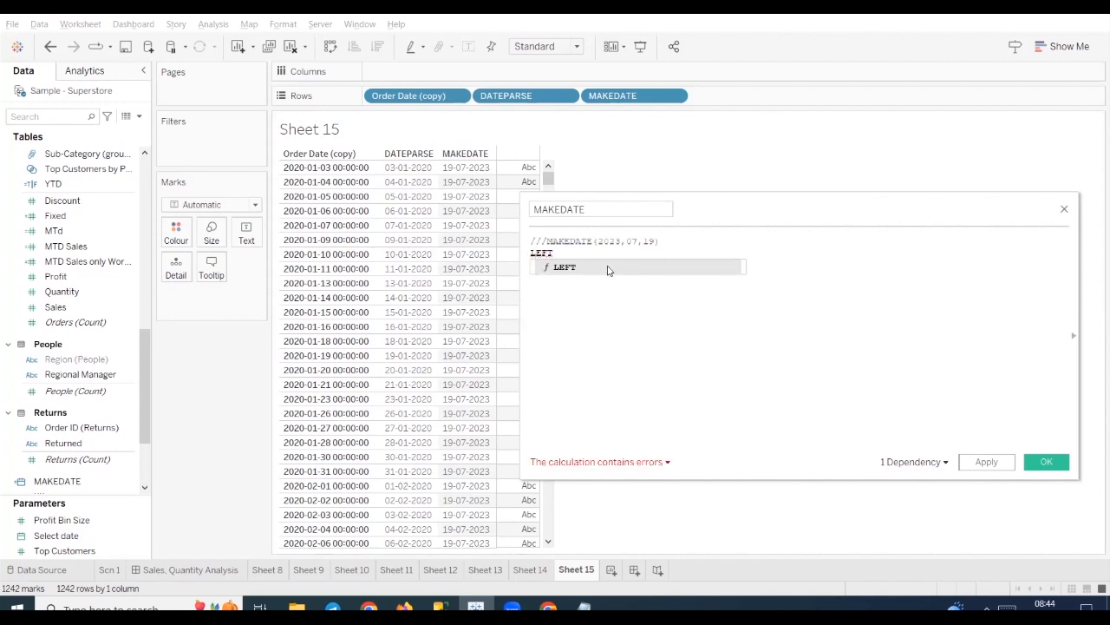
{"action": "left_click", "coordinate": [608, 273]}
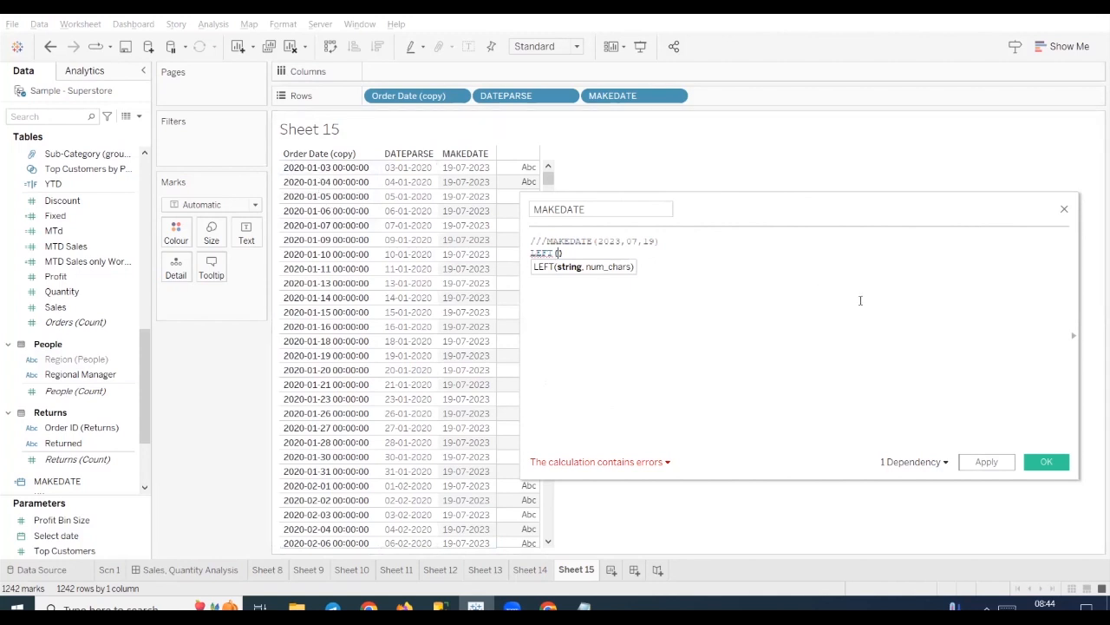
{"action": "type", "text": "OR"}
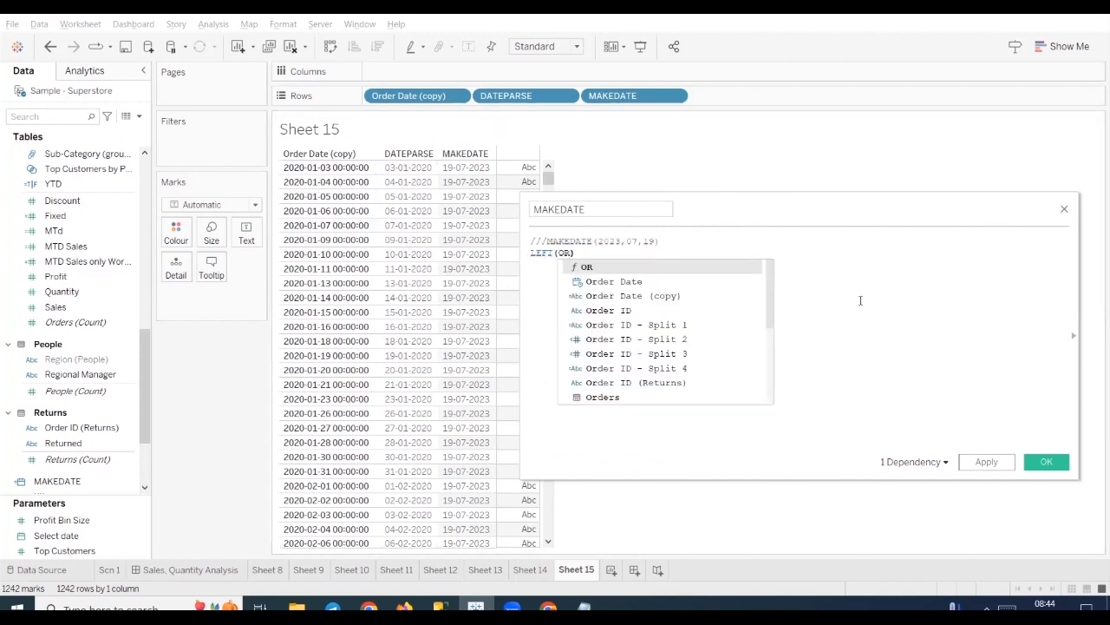
{"action": "key", "text": "Down"}
{"action": "key", "text": "Down"}
{"action": "key", "text": "Return"}
{"action": "type", "text": ",4"}
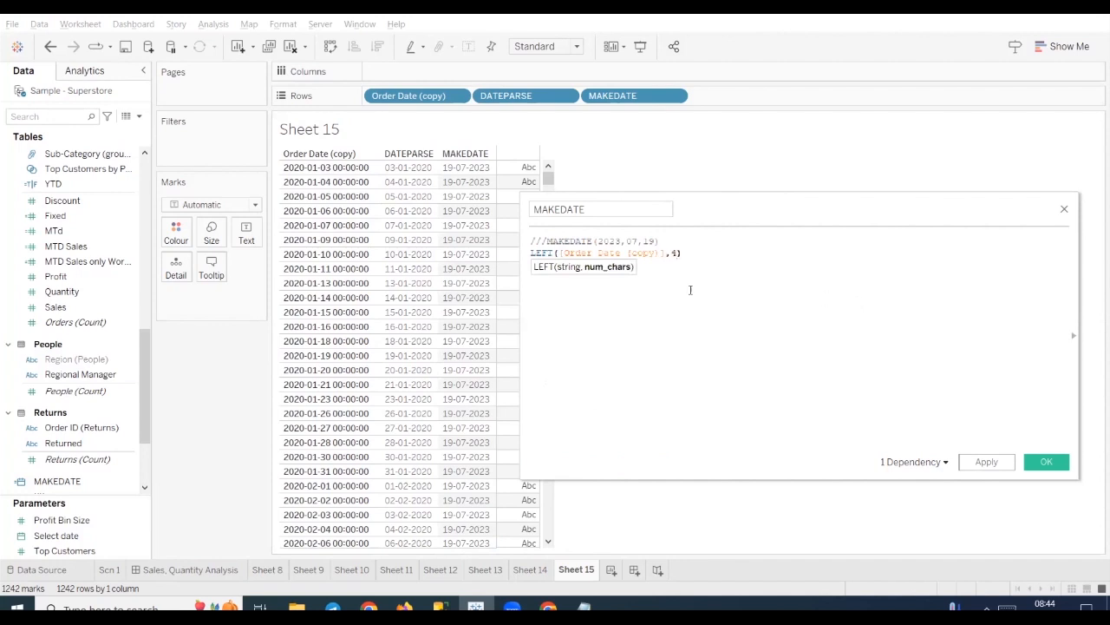
{"action": "left_click", "coordinate": [996, 465]}
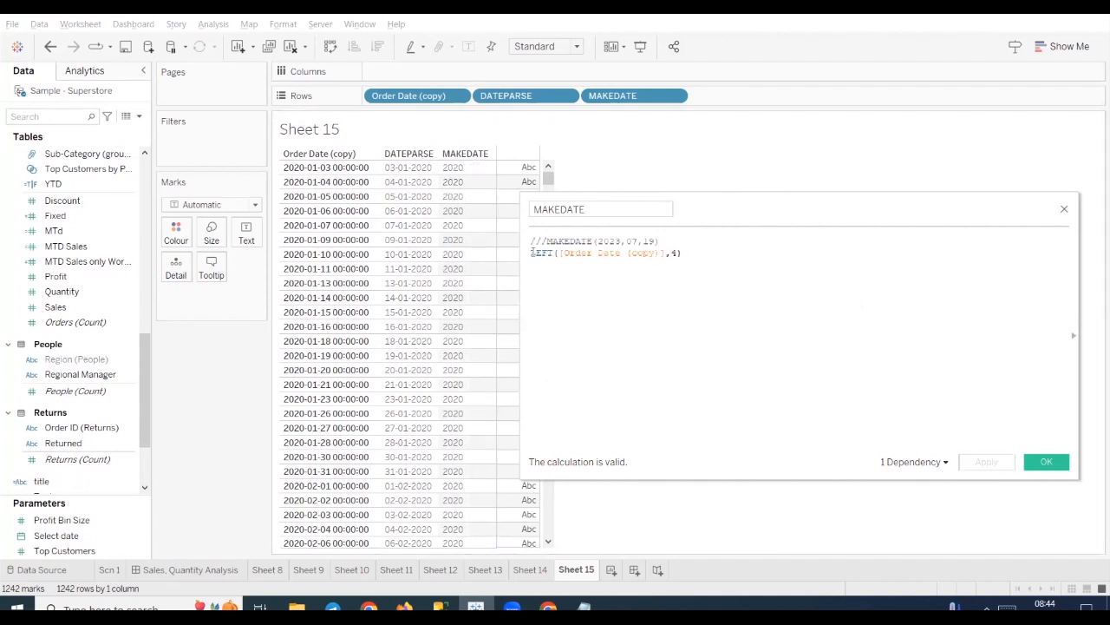
Wrap the LEFT([Order Date (copy)],4) expression in a MAKEDATE( function as its year argument, followed by a comma
{"action": "key", "text": "Return"}
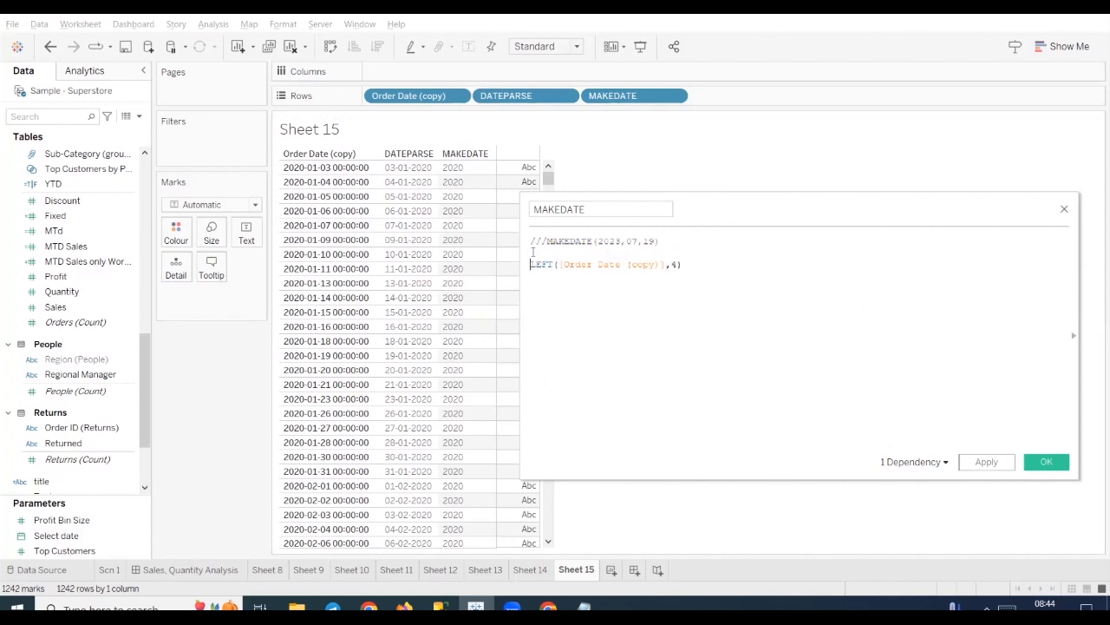
{"action": "type", "text": "MAKE"}
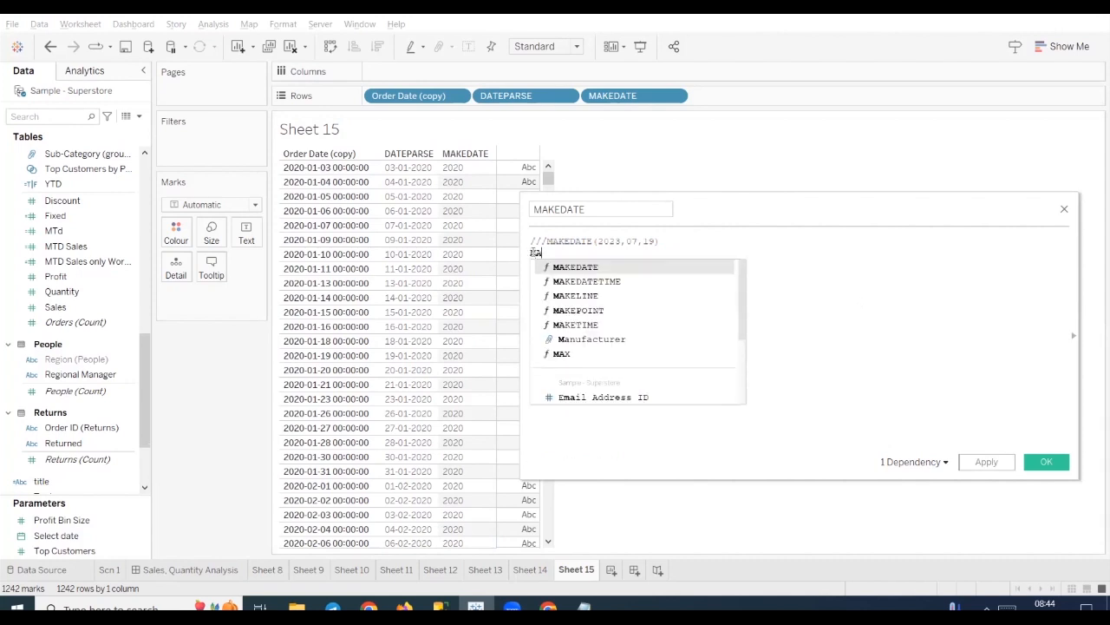
{"action": "left_click", "coordinate": [614, 271]}
{"action": "key", "text": "Delete"}
{"action": "left_click", "coordinate": [737, 269]}
{"action": "type", "text": ",4),"}
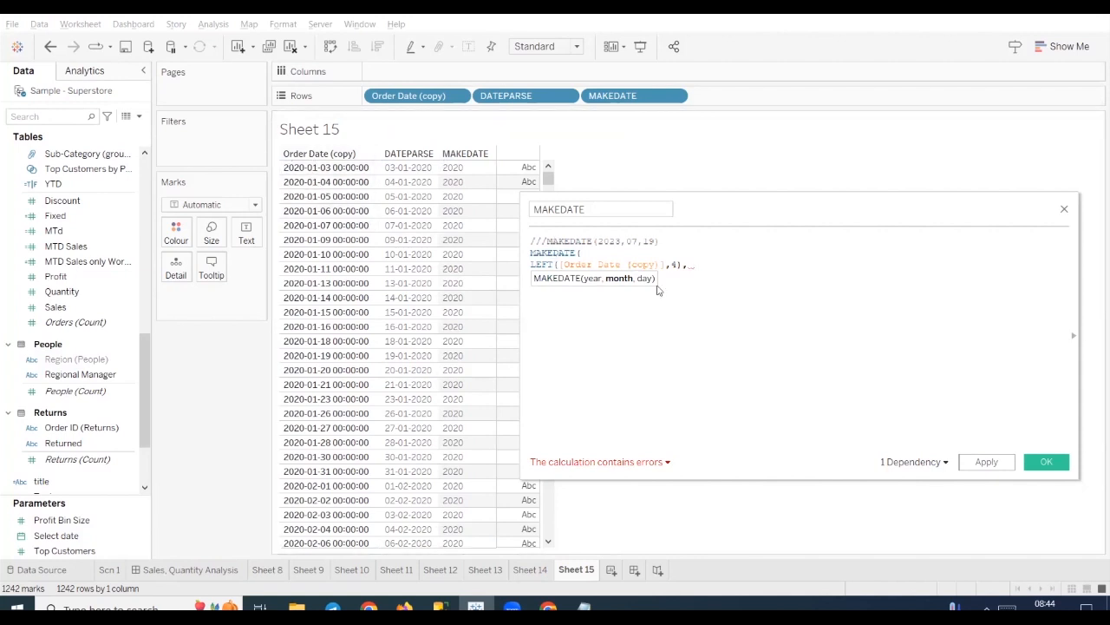
Add MID([Order Date (copy)],6,2) as the month argument of MAKEDATE
{"action": "type", "text": " MID"}
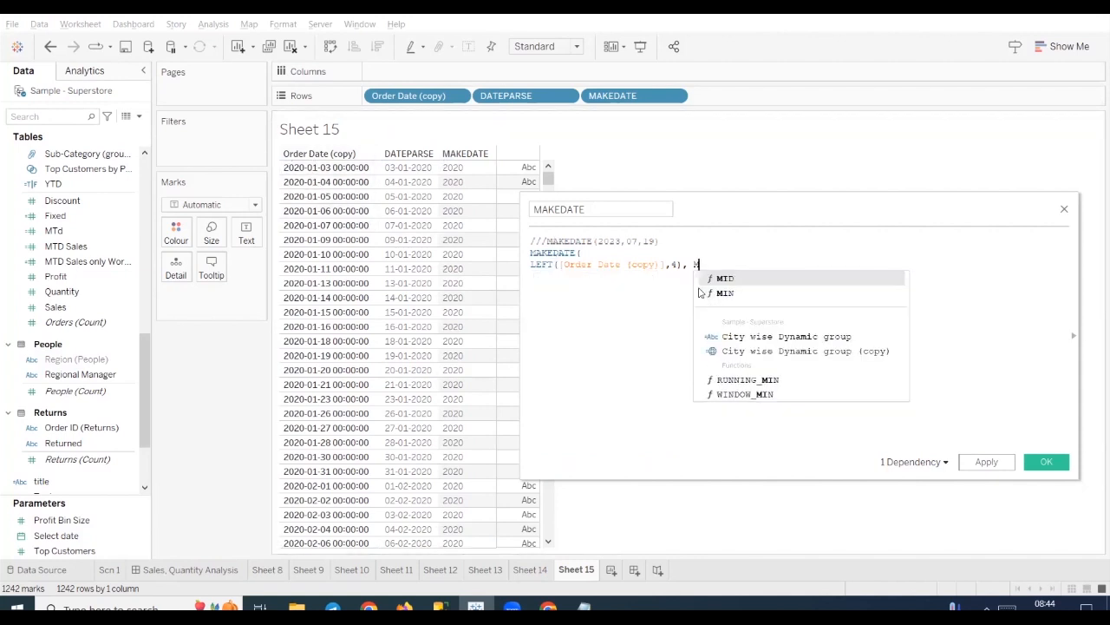
{"action": "left_click", "coordinate": [739, 277]}
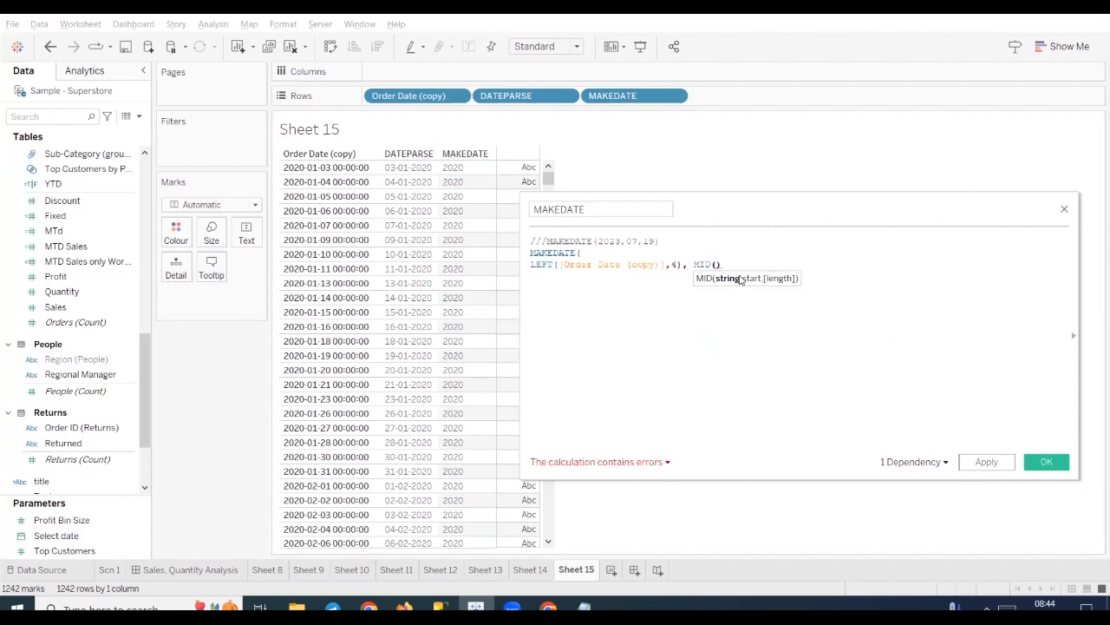
{"action": "type", "text": "OR"}
{"action": "key", "text": "Down"}
{"action": "key", "text": "Down"}
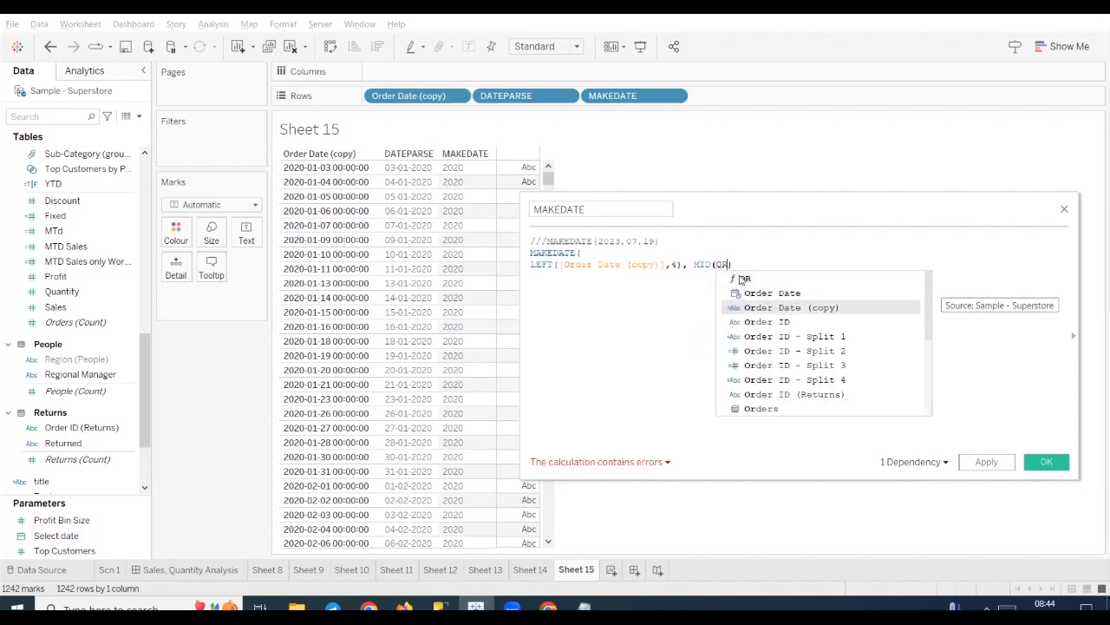
{"action": "key", "text": "Return"}
{"action": "type", "text": ","}
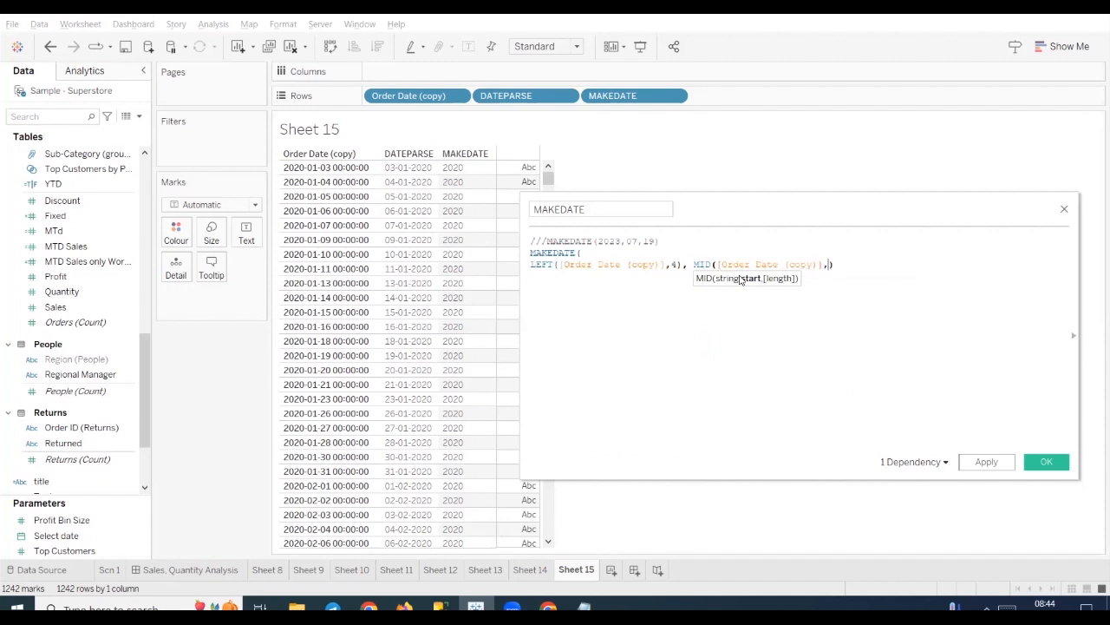
{"action": "type", "text": "5,2"}
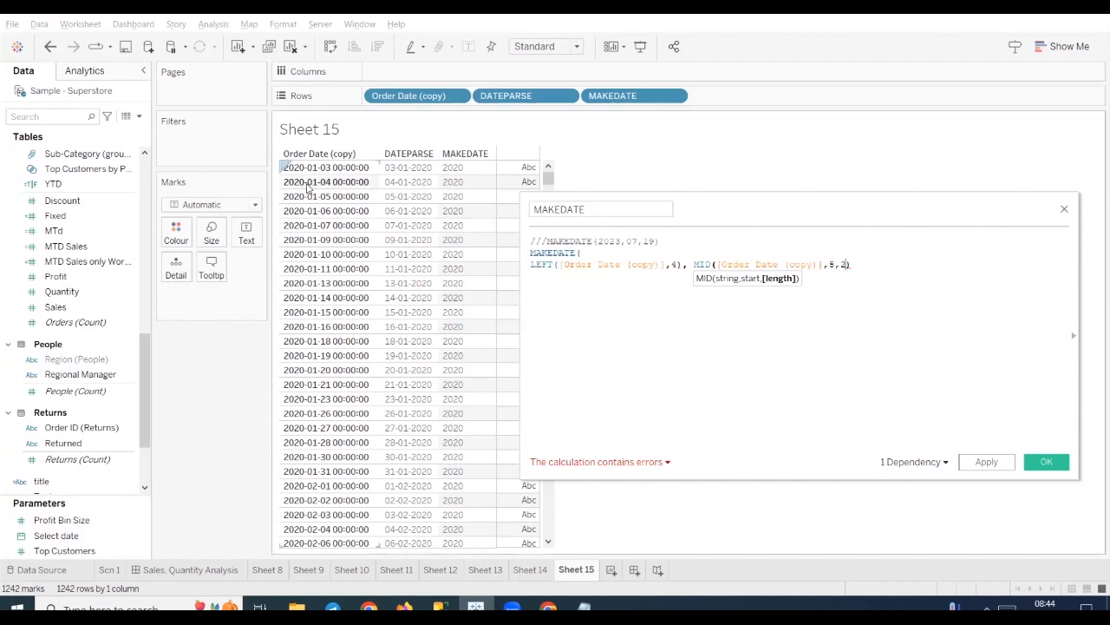
{"action": "left_click", "coordinate": [833, 264]}
{"action": "key", "text": "BackSpace"}
{"action": "type", "text": "6"}
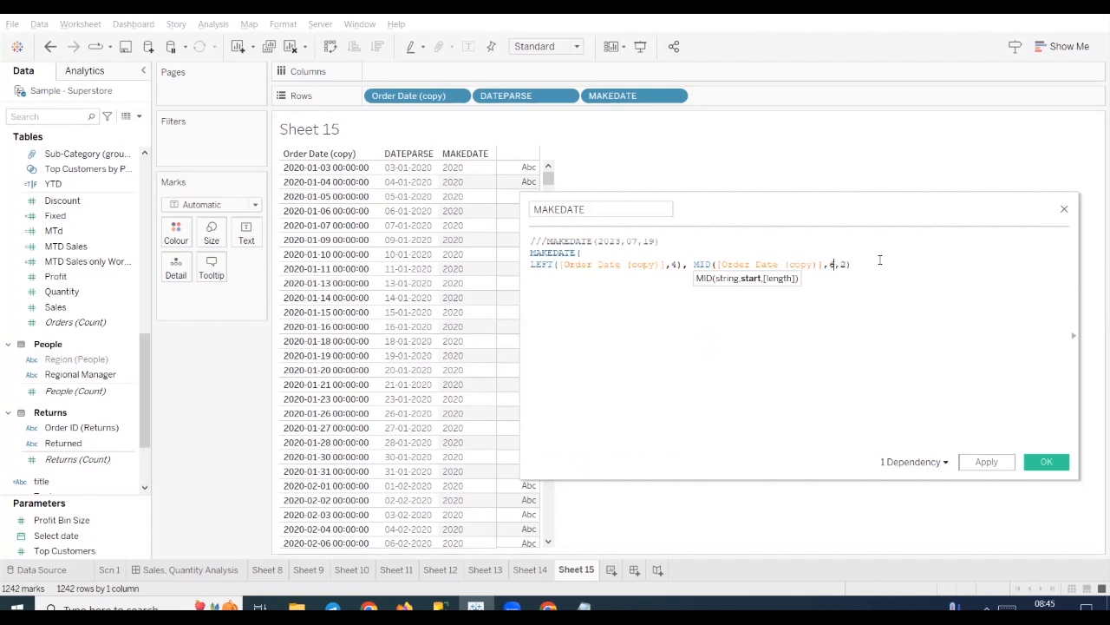
Place the month expression MID([Order Date (copy)],6,2) from the formula on Rows after MAKEDATE
{"action": "left_click", "coordinate": [857, 261]}
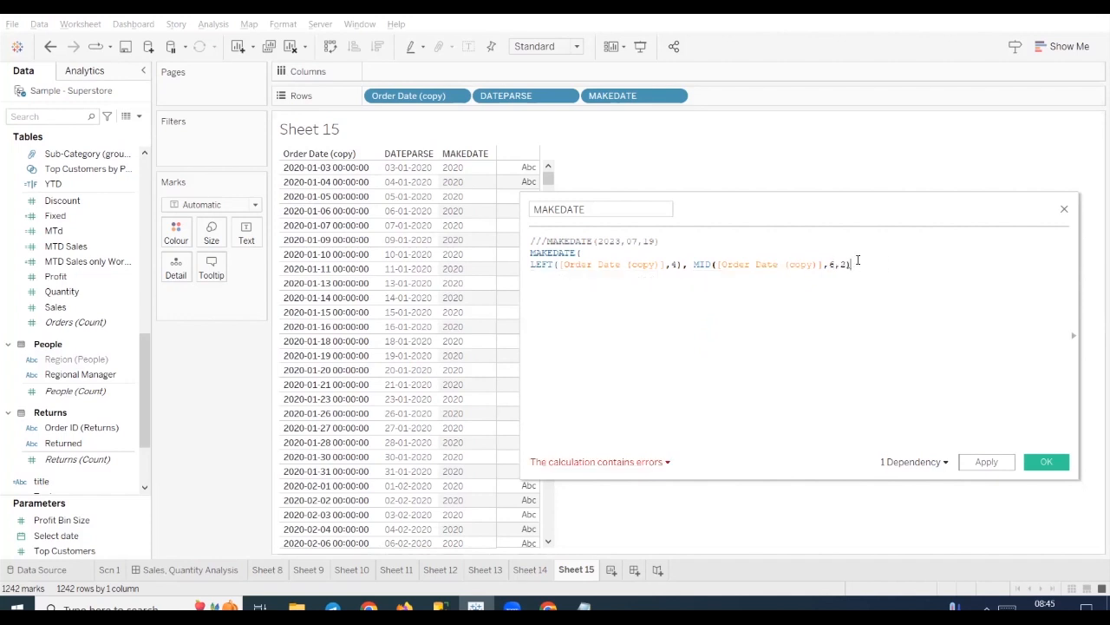
{"action": "left_click_drag", "start_coordinate": [851, 264], "coordinate": [692, 264]}
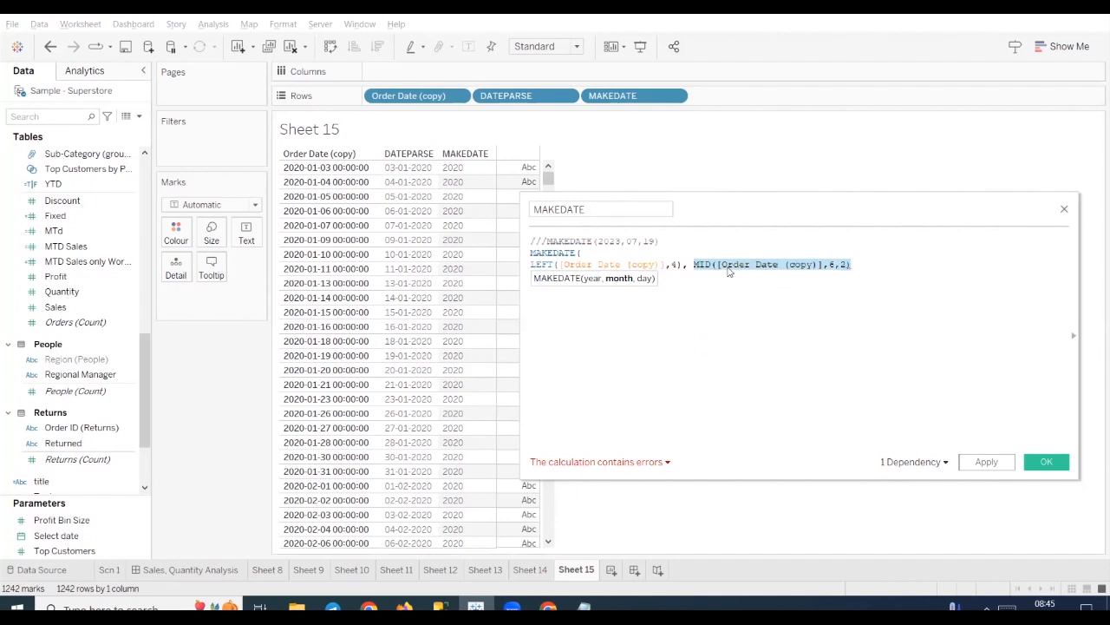
{"action": "left_click_drag", "start_coordinate": [765, 266], "coordinate": [789, 99]}
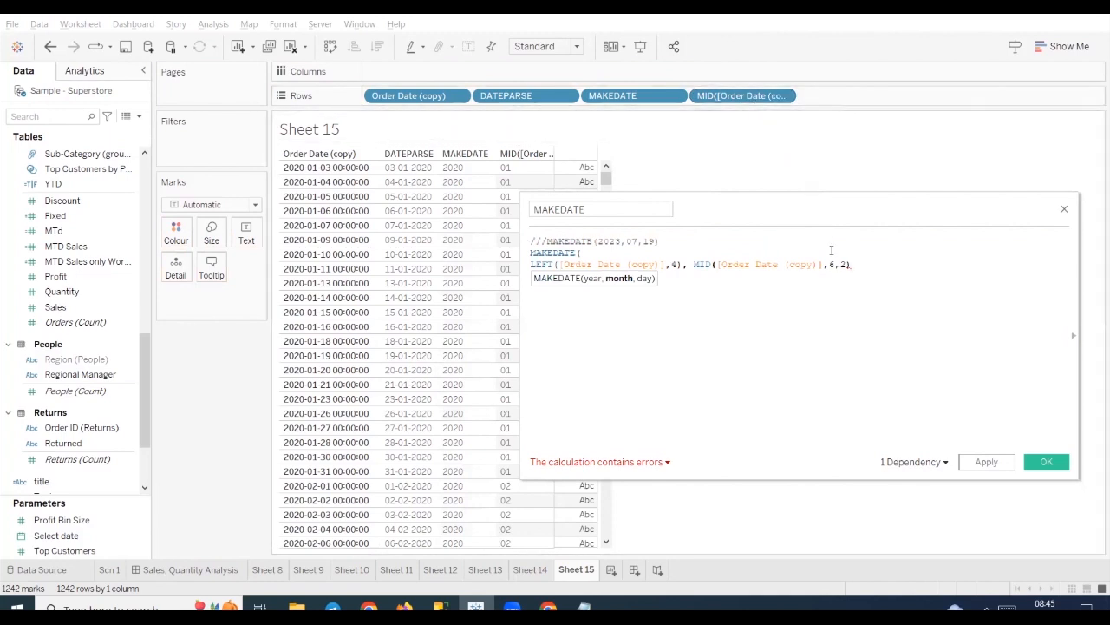
Add MID([Order Date (copy)],9,2) as the day argument, close the MAKEDATE function, and place the day expression on Rows
{"action": "type", "text": ","}
{"action": "type", "text": "MID("}
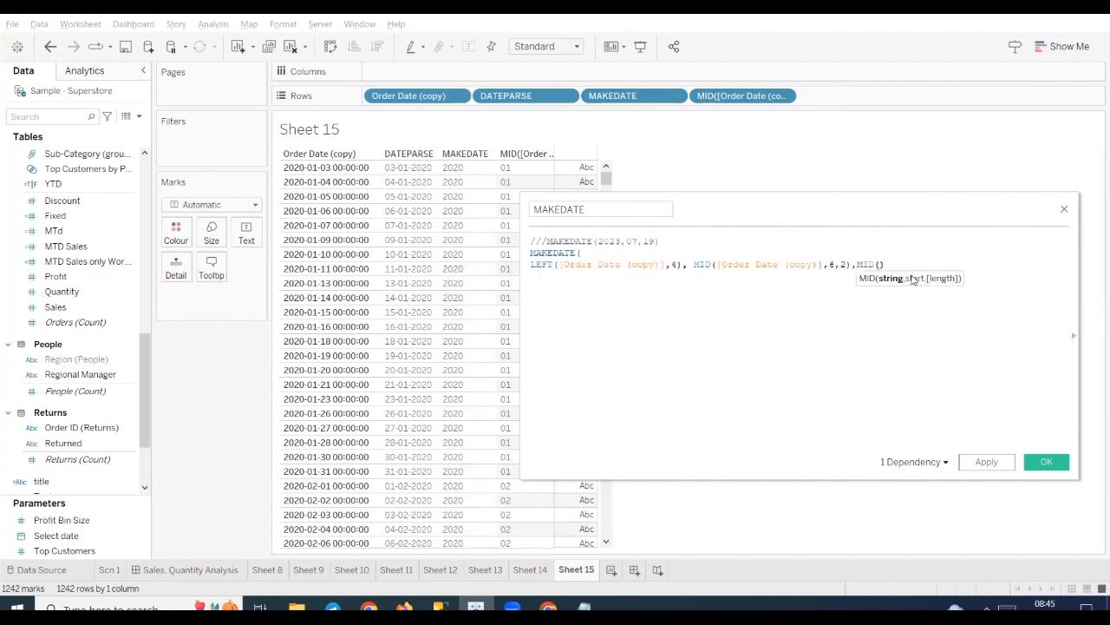
{"action": "type", "text": "ORR"}
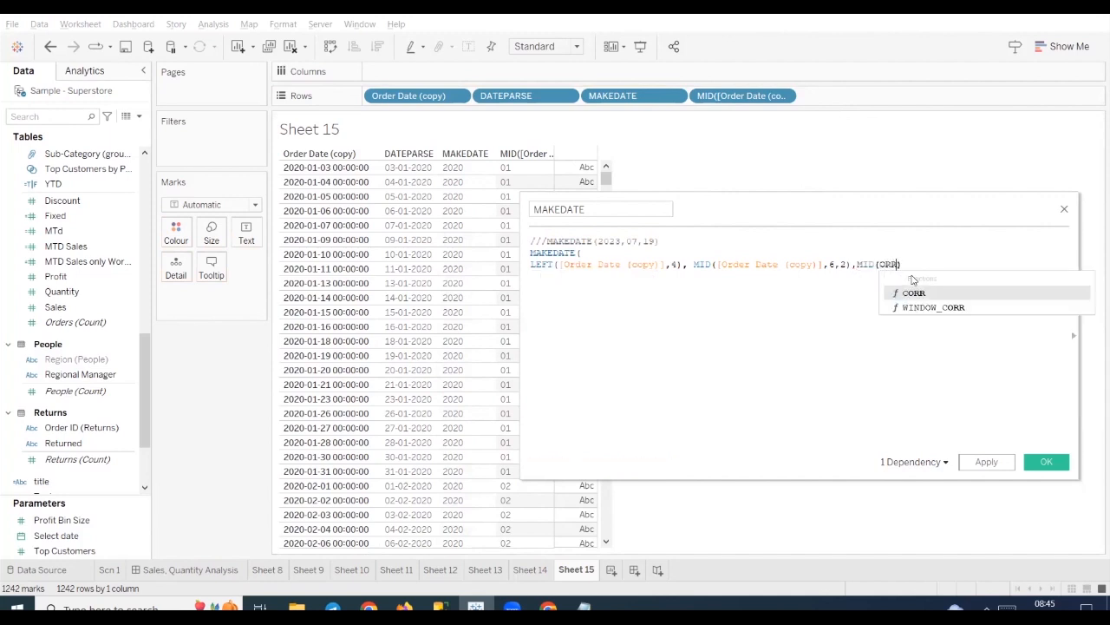
{"action": "key", "text": "BackSpace"}
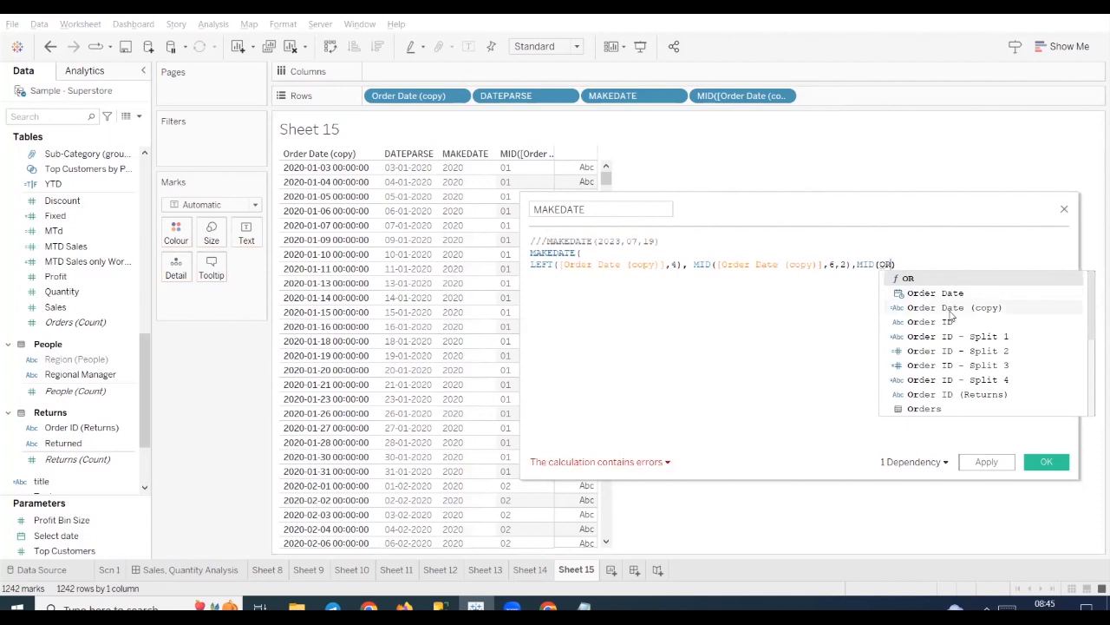
{"action": "left_click", "coordinate": [973, 308]}
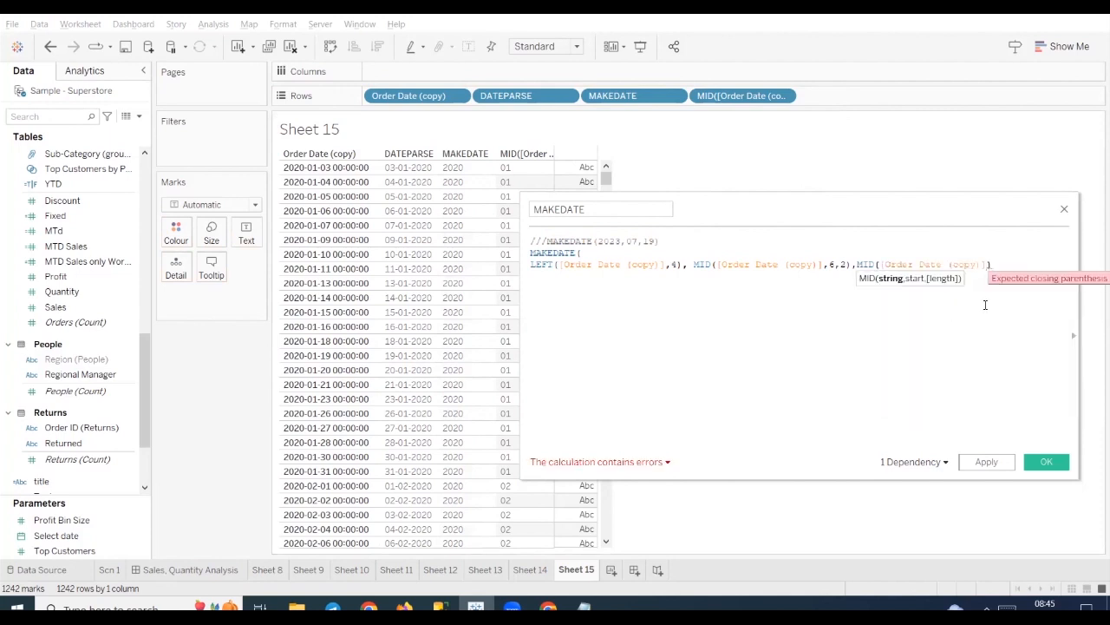
{"action": "type", "text": ","}
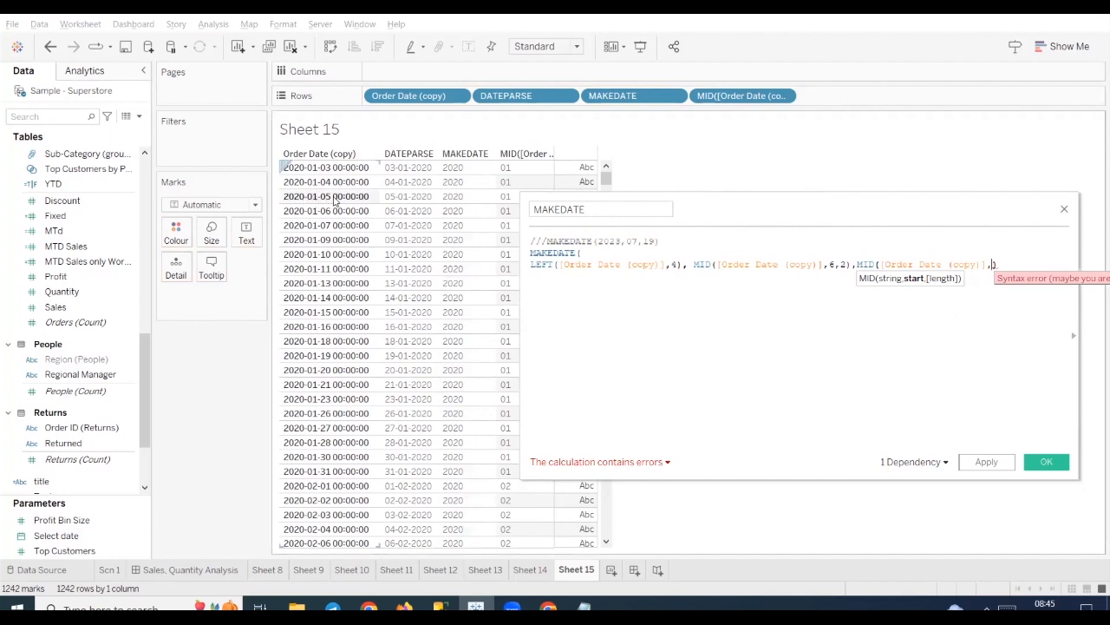
{"action": "type", "text": "9,2"}
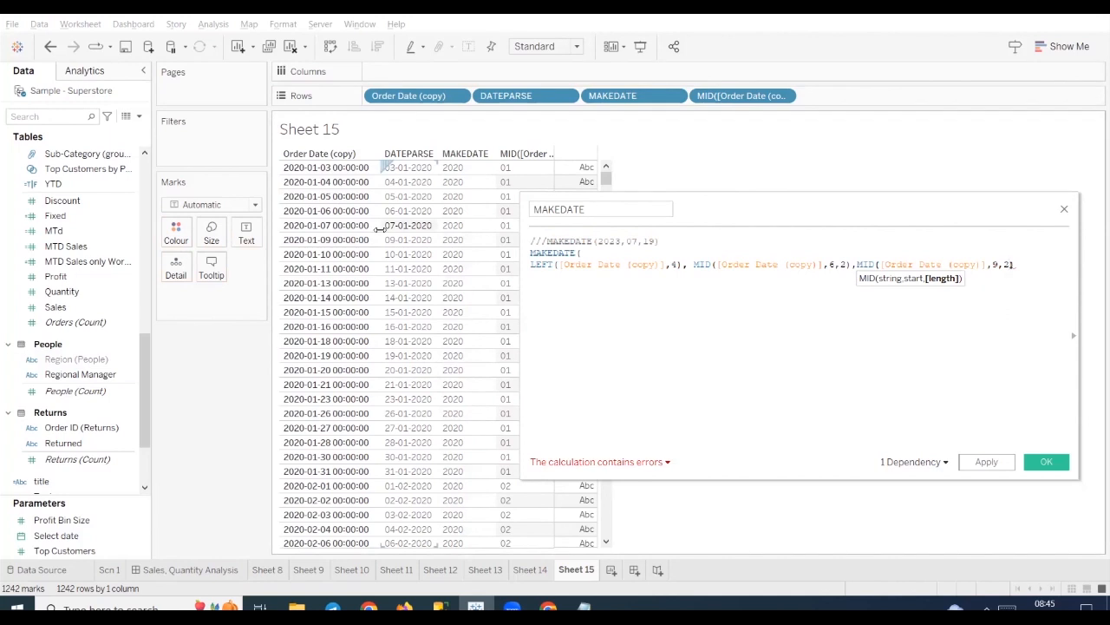
{"action": "type", "text": ")"}
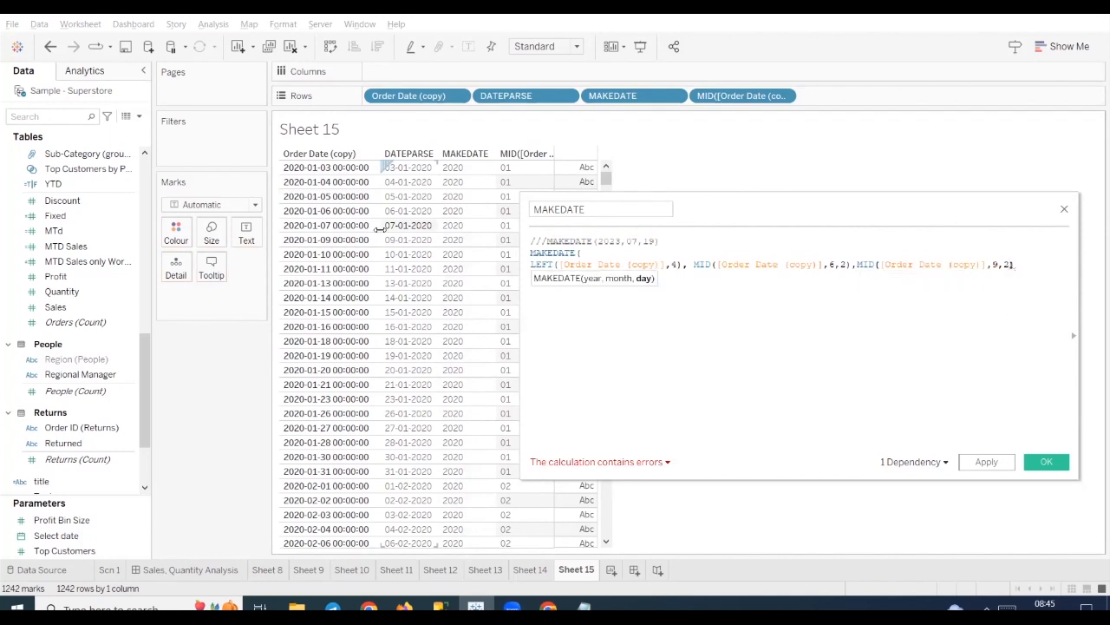
{"action": "type", "text": ")"}
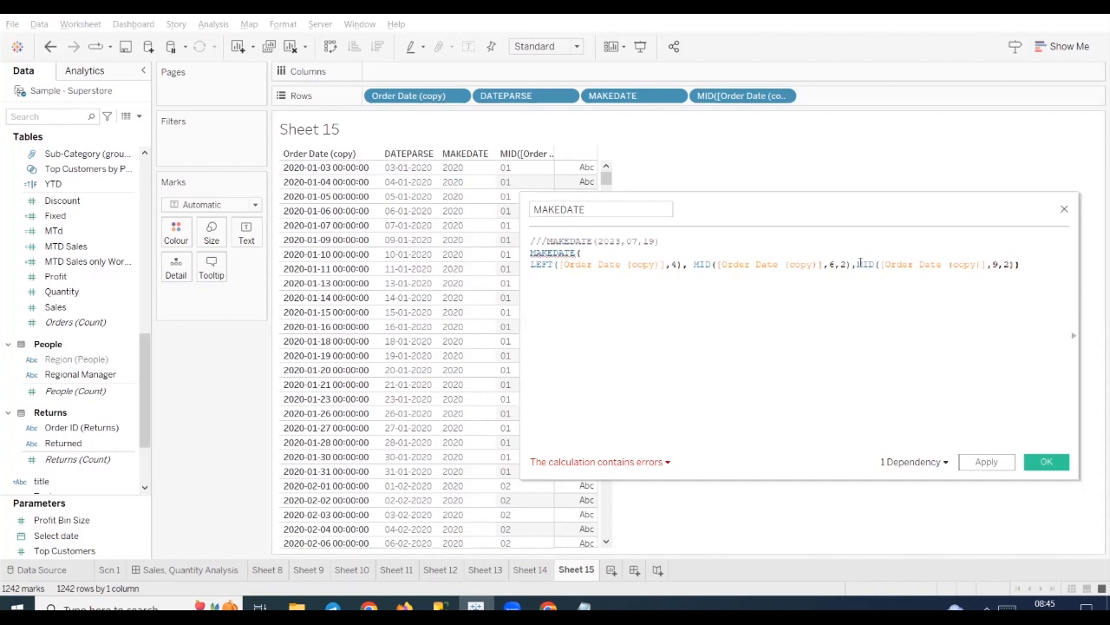
{"action": "left_click_drag", "start_coordinate": [859, 264], "coordinate": [1016, 262]}
{"action": "left_click_drag", "start_coordinate": [941, 272], "coordinate": [902, 103]}
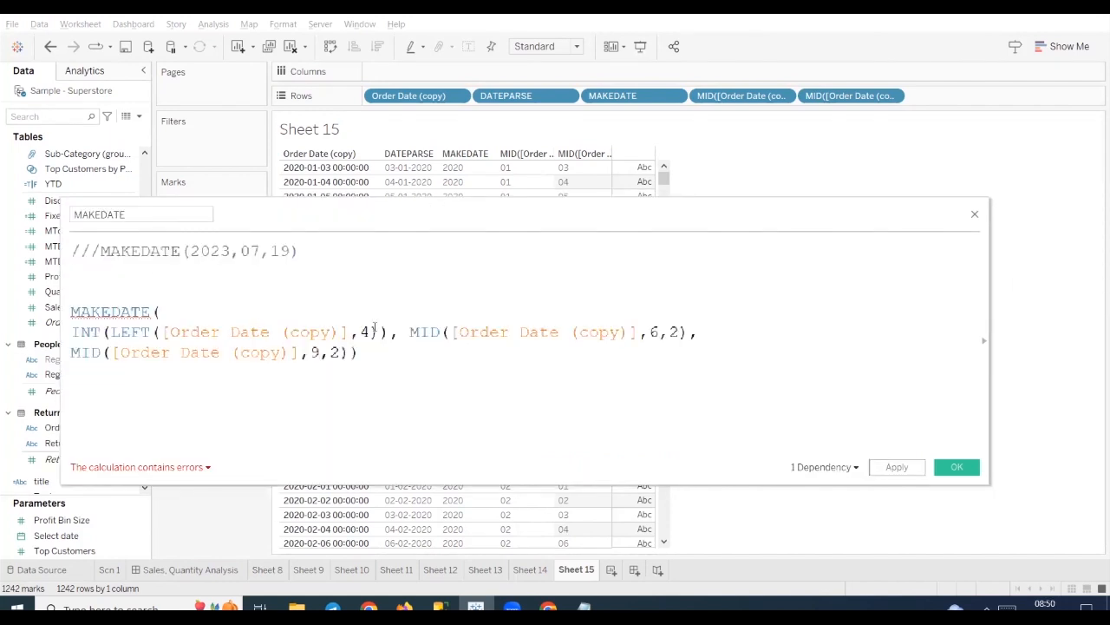
Wrap the month expression MID([Order Date (copy)],6,2) in INT() inside the MAKEDATE formula
{"action": "left_click", "coordinate": [411, 331]}
{"action": "type", "text": "("}
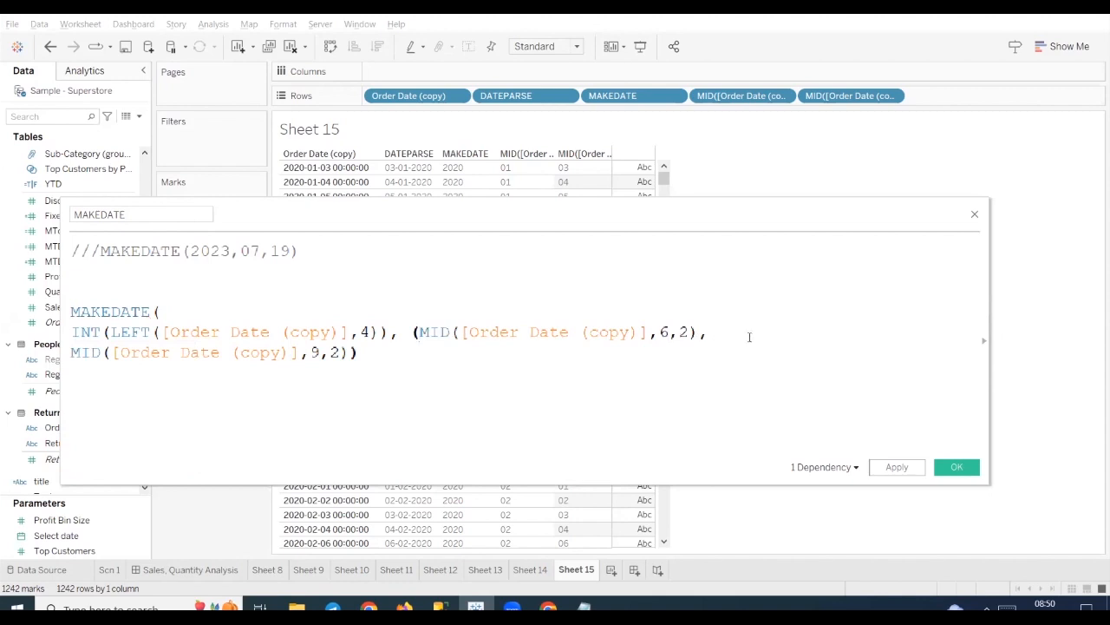
{"action": "left_click", "coordinate": [701, 333]}
{"action": "type", "text": "),"}
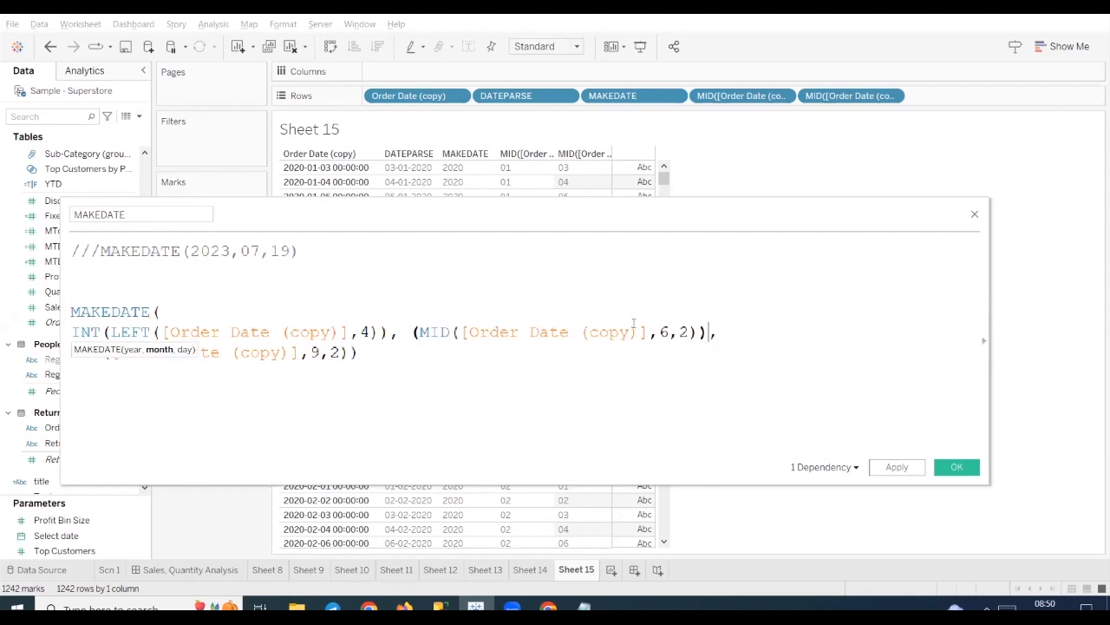
{"action": "left_click", "coordinate": [411, 333]}
{"action": "type", "text": "INT"}
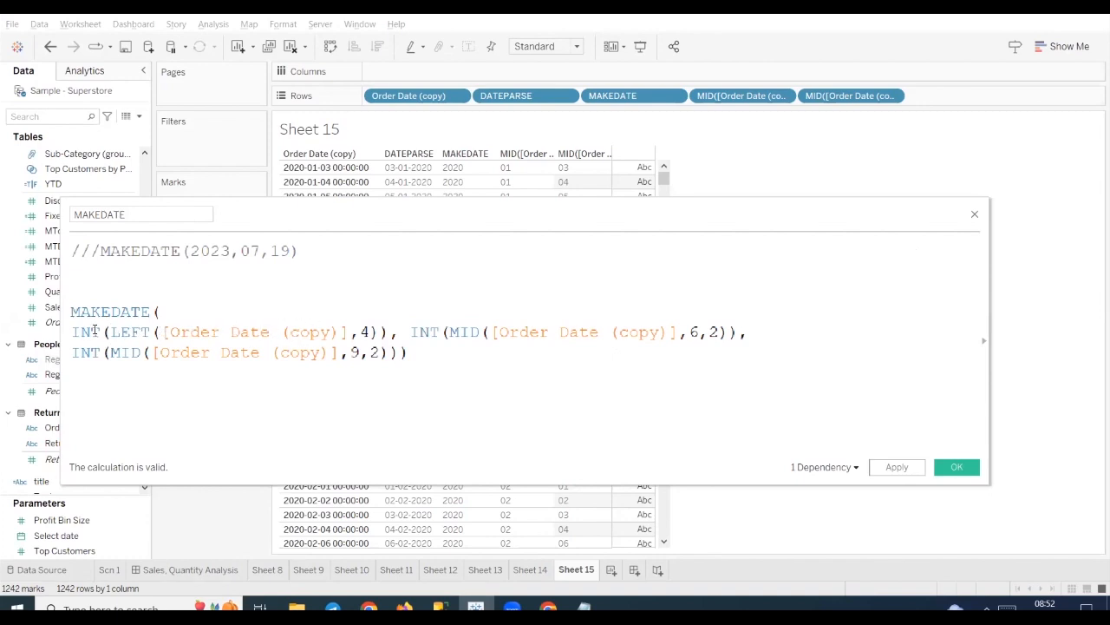
{"action": "left_click_drag", "start_coordinate": [74, 331], "coordinate": [732, 324]}
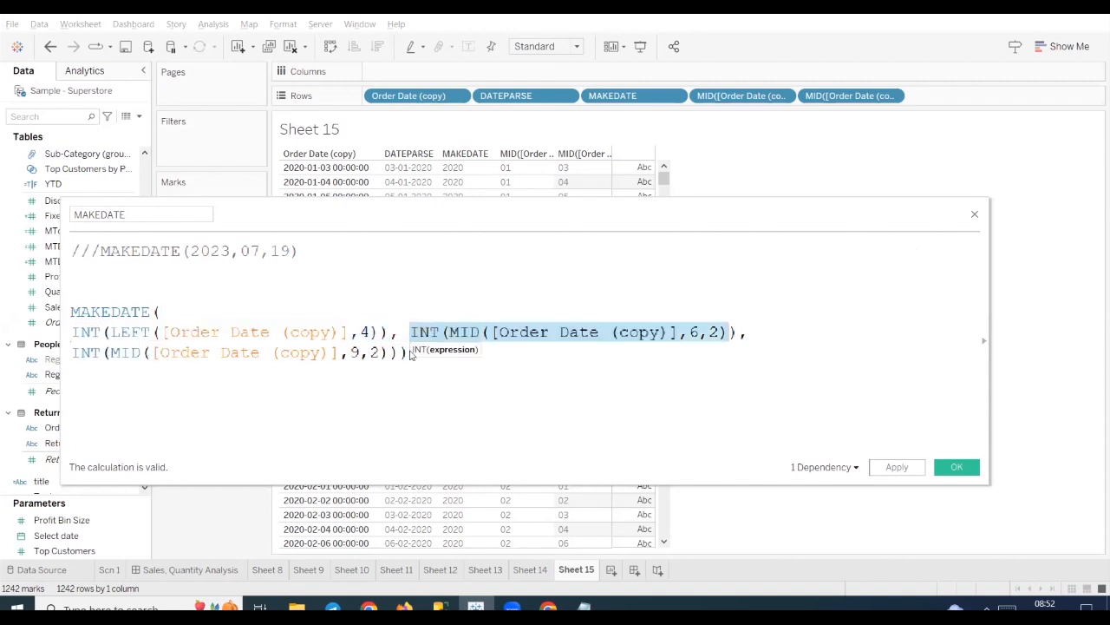
{"action": "left_click_drag", "start_coordinate": [398, 352], "coordinate": [77, 348]}
{"action": "left_click", "coordinate": [470, 360]}
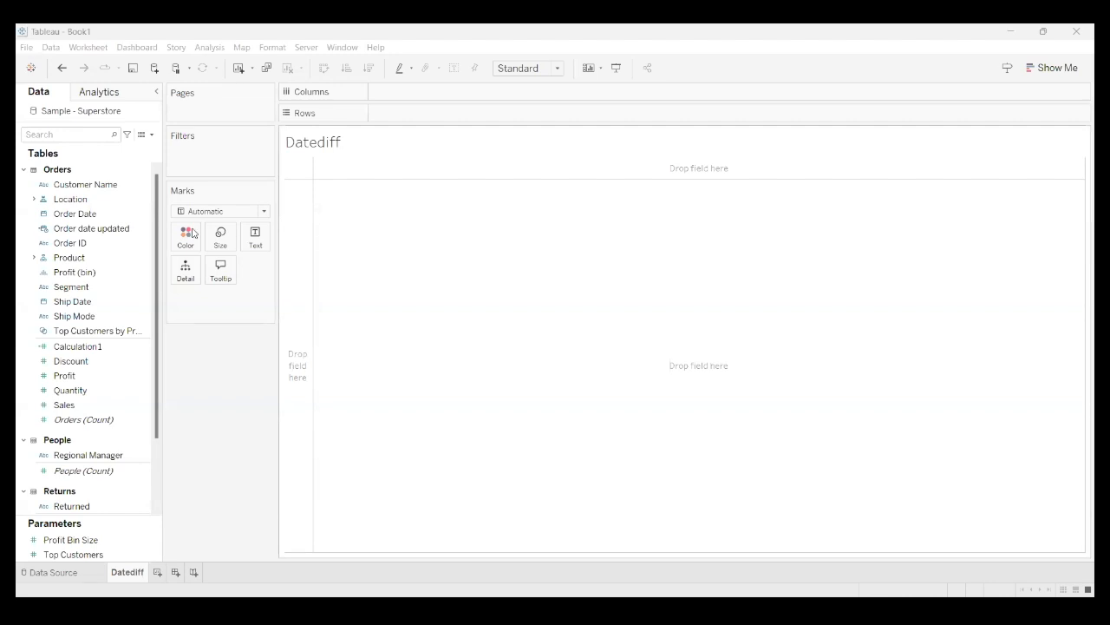
Create a new calculated field on the Datediff sheet and start its formula with the DATEDIFF function
{"action": "left_click", "coordinate": [151, 135]}
{"action": "left_click", "coordinate": [142, 150]}
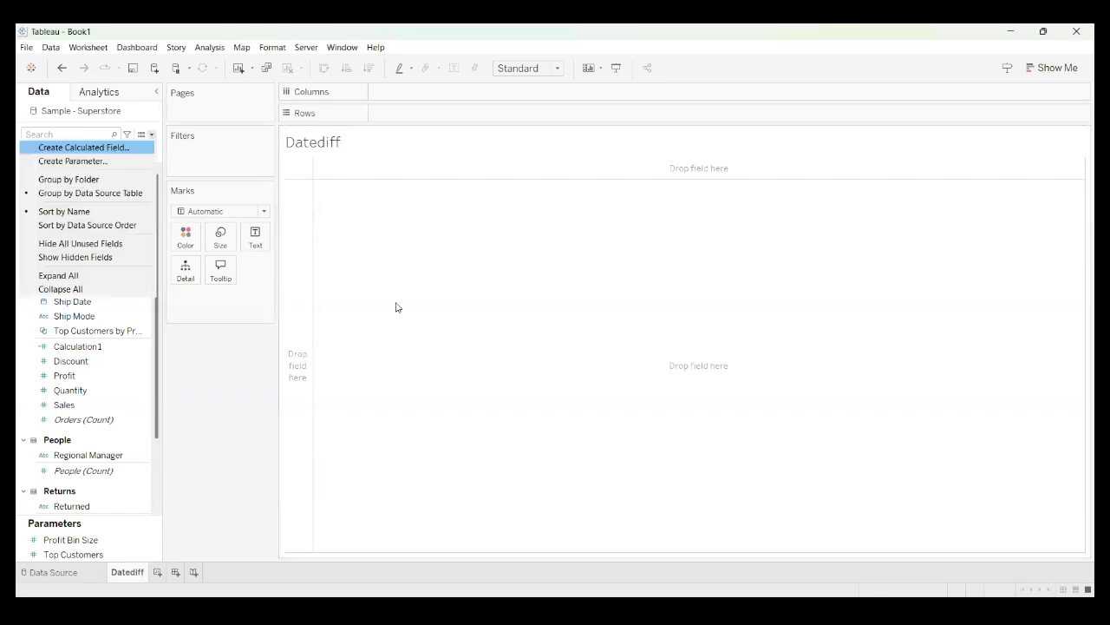
{"action": "type", "text": "date"}
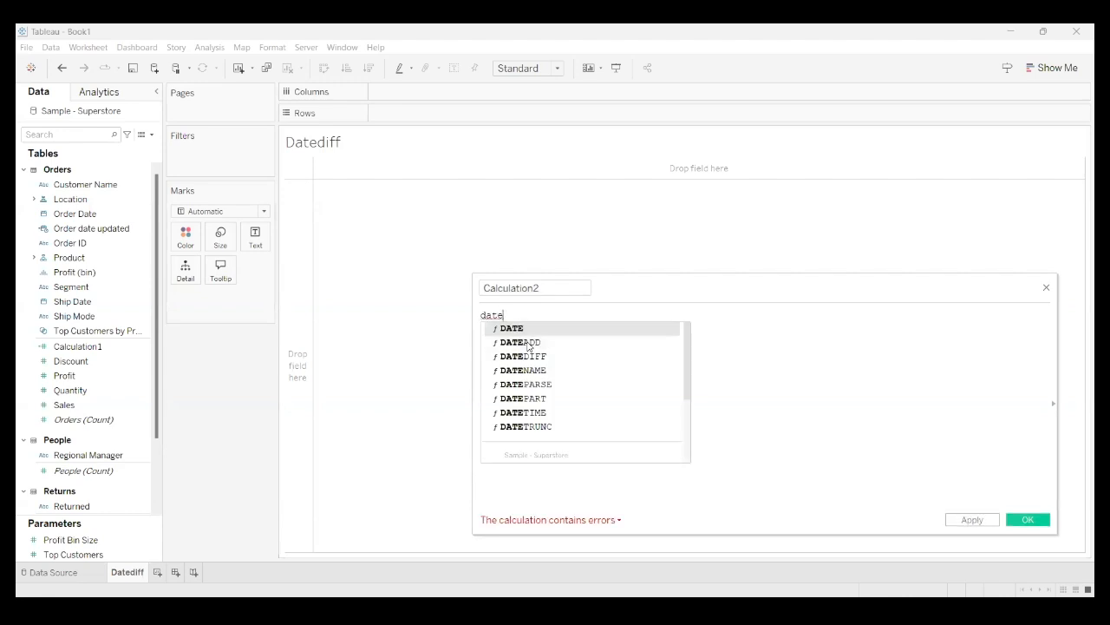
{"action": "type", "text": "d"}
{"action": "key", "text": "Return"}
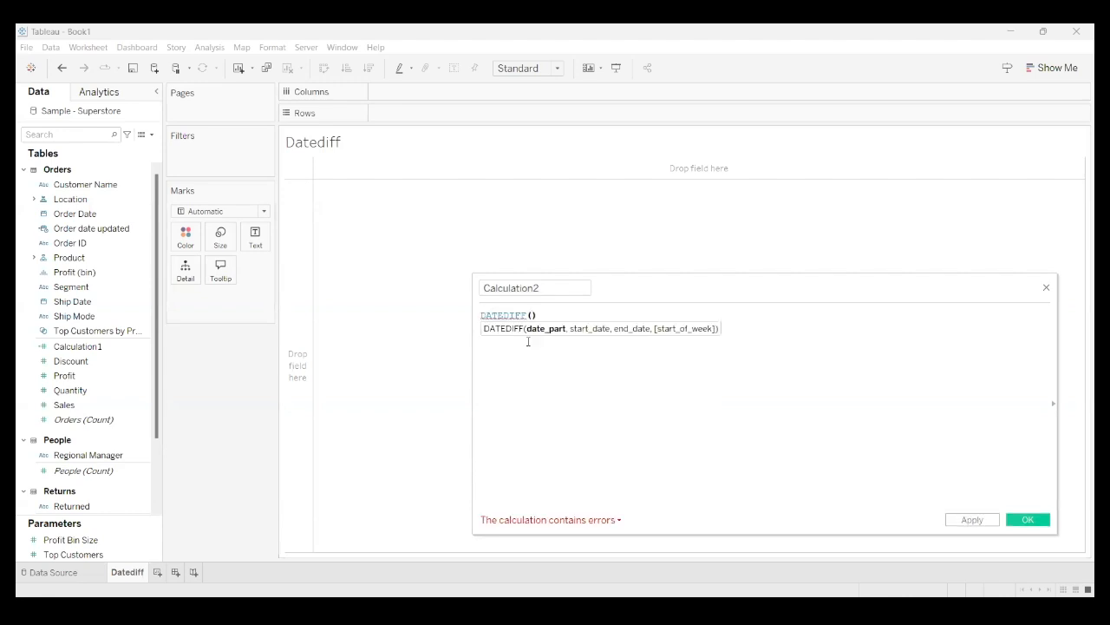
Complete the formula as DATEDIFF('month',TODAY(),[Order date updated]) and apply the calculation
{"action": "type", "text": "'month',T"}
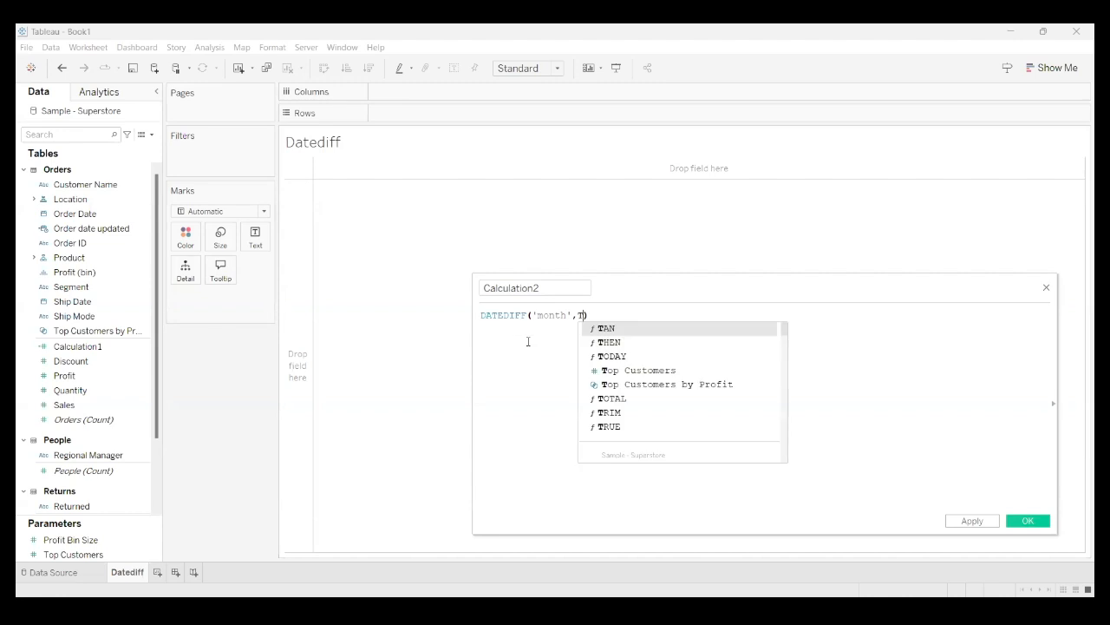
{"action": "type", "text": "OD"}
{"action": "double_click", "coordinate": [646, 330]}
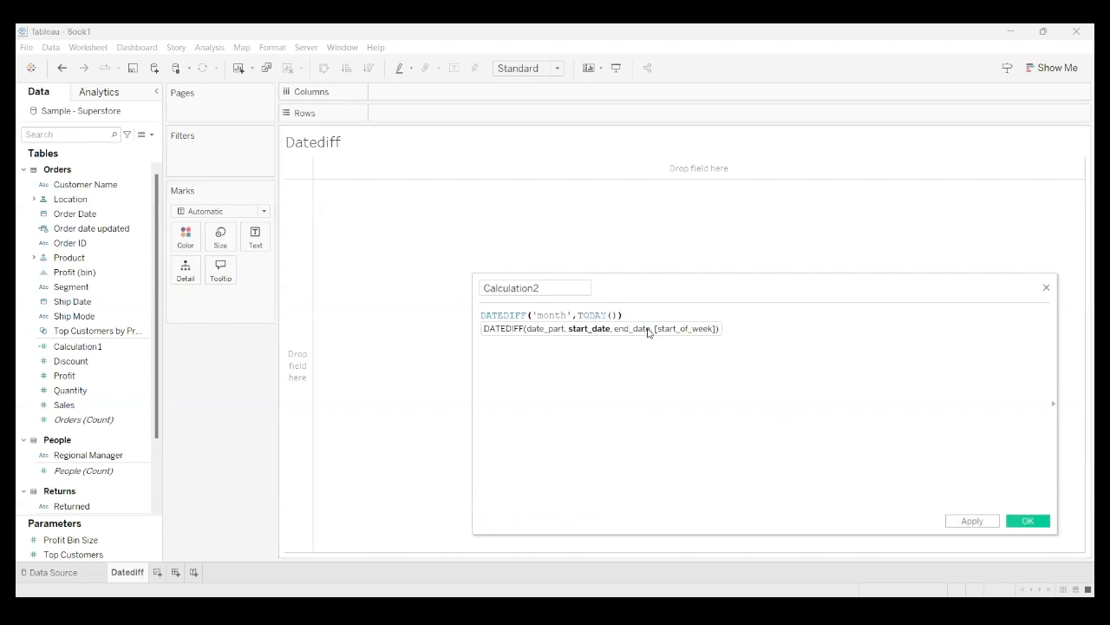
{"action": "type", "text": ","}
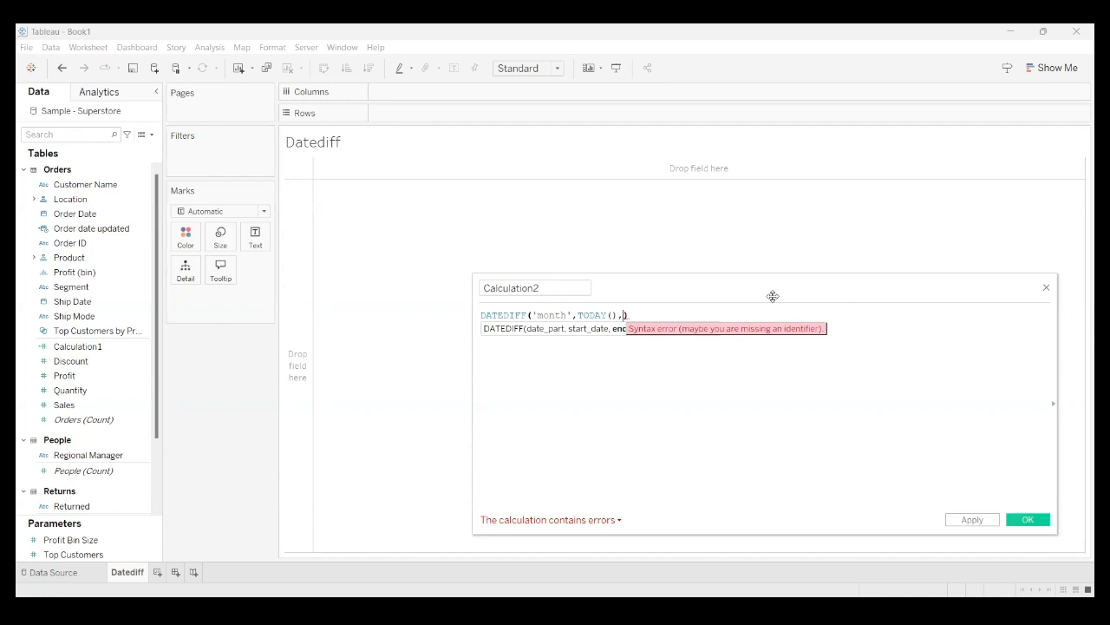
{"action": "type", "text": "or"}
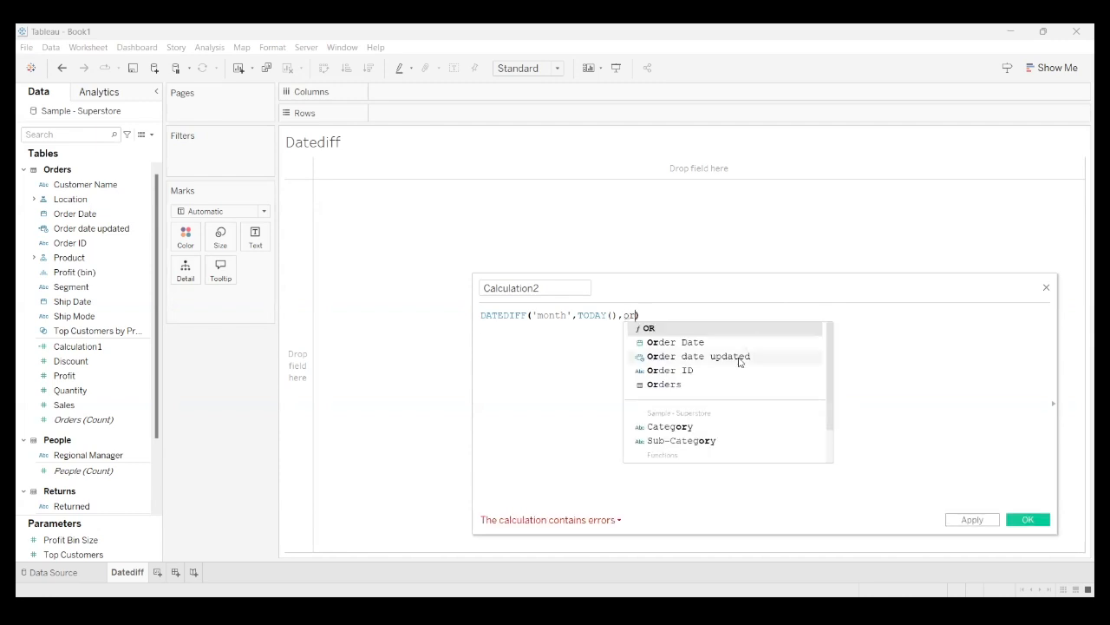
{"action": "left_click", "coordinate": [738, 357]}
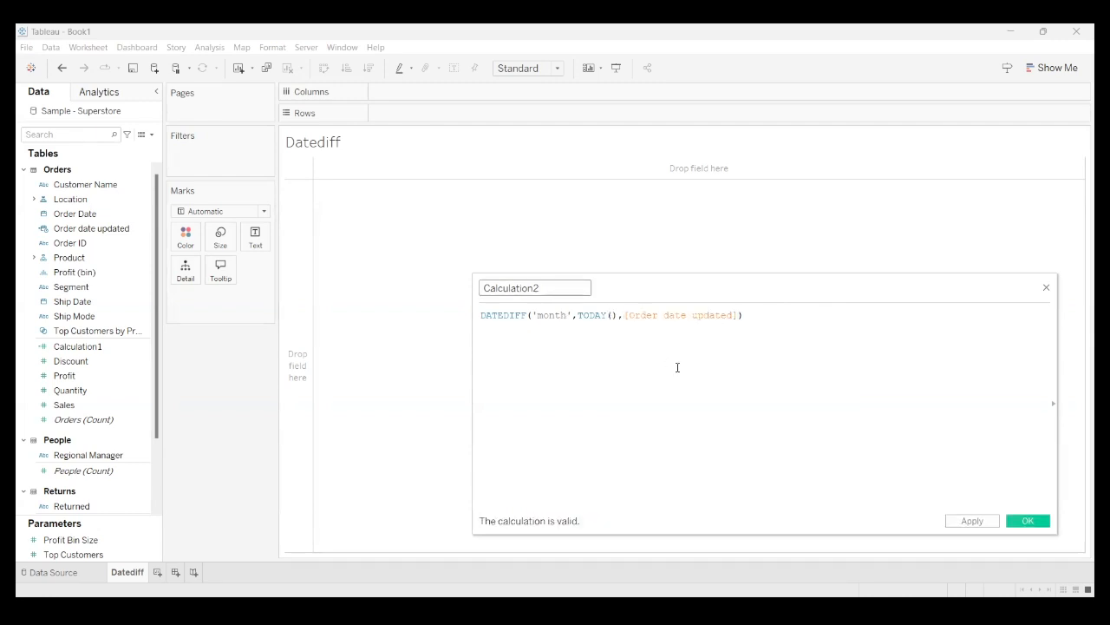
{"action": "left_click", "coordinate": [971, 520]}
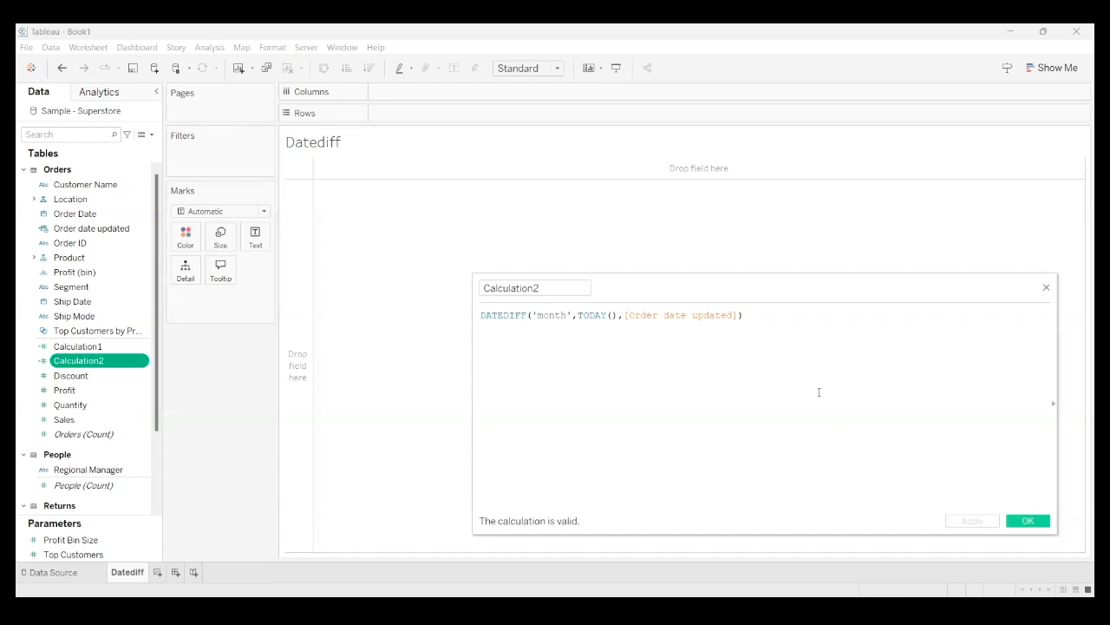
Enlarge the DATEDIFF formula text in the editor and convert Calculation2 to a dimension
{"action": "left_click_drag", "start_coordinate": [814, 322], "coordinate": [640, 299]}
{"action": "left_click_drag", "start_coordinate": [465, 306], "coordinate": [464, 307]}
{"action": "scroll", "coordinate": [582, 401], "scroll_direction": "up", "scroll_amount": 5}
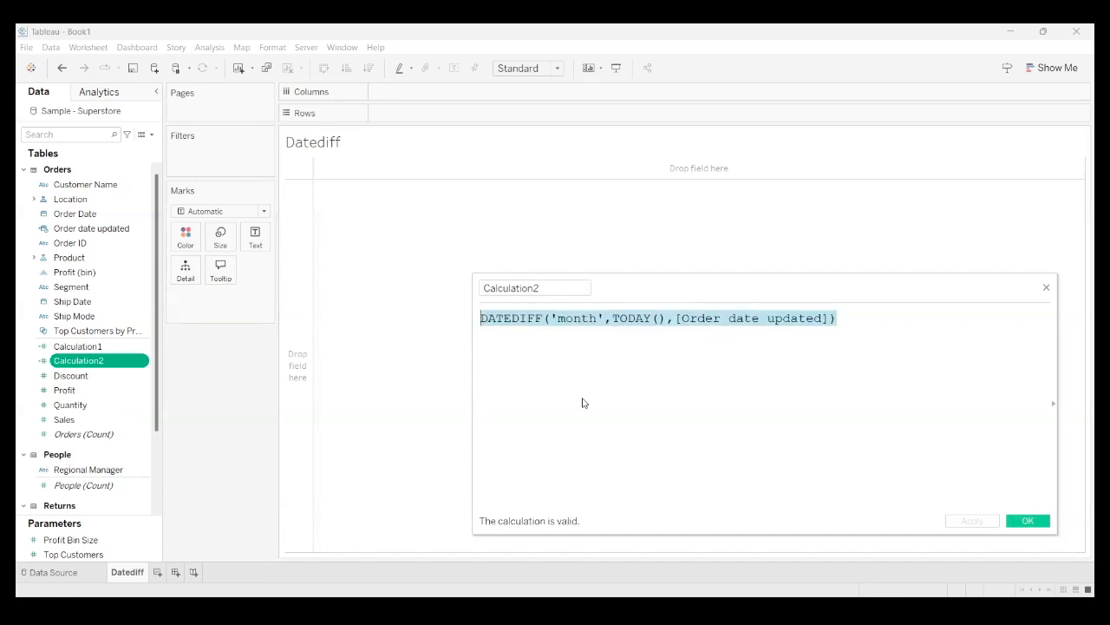
{"action": "right_click", "coordinate": [107, 367]}
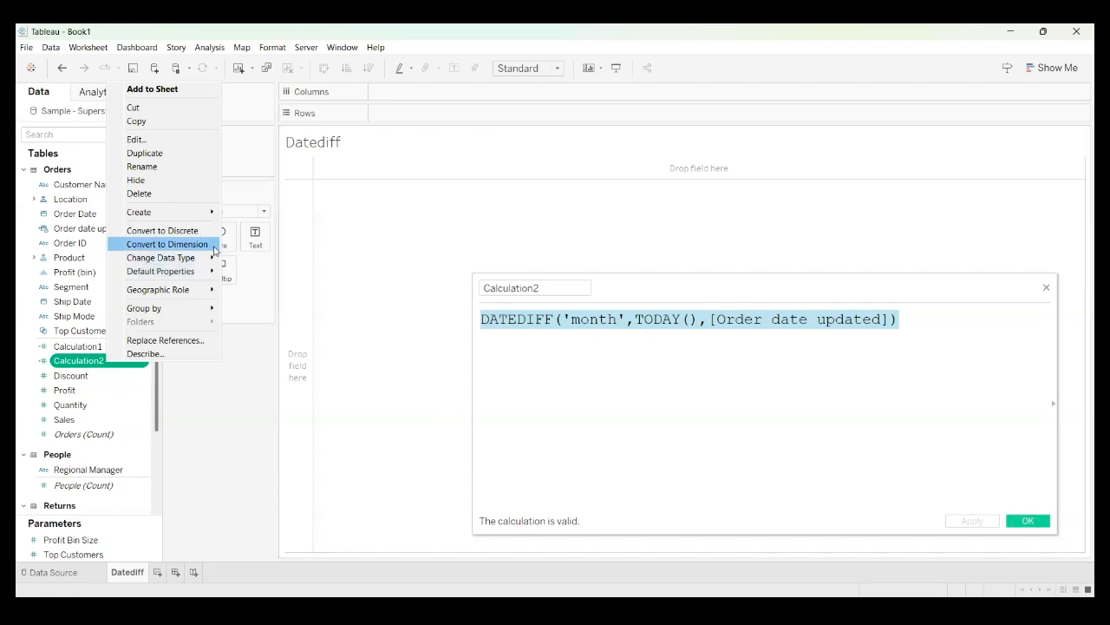
{"action": "left_click", "coordinate": [166, 244]}
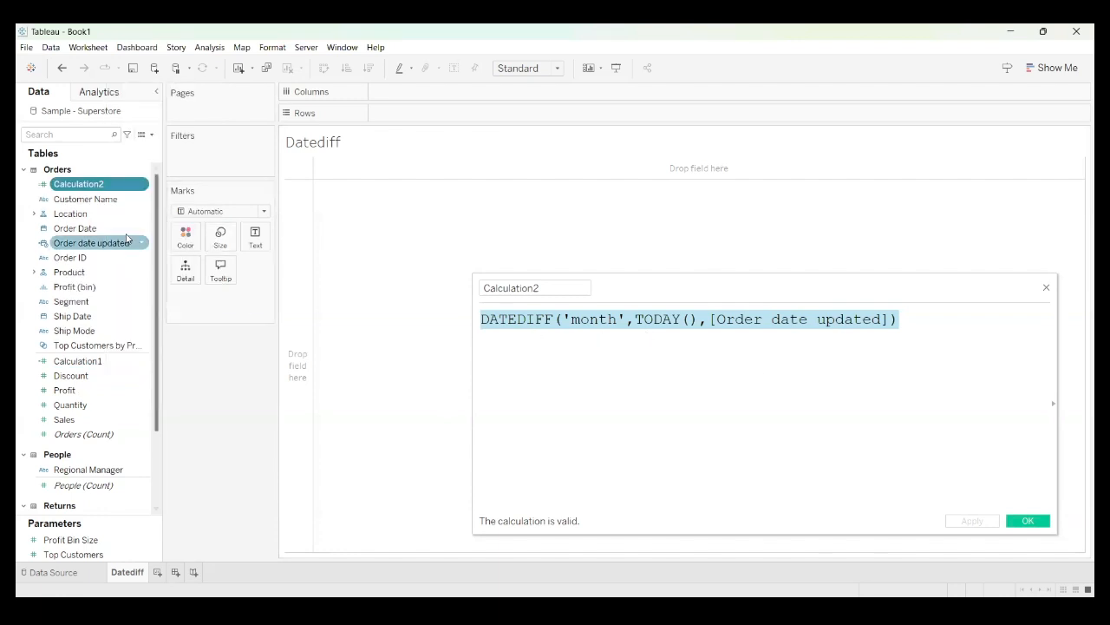
Place Order date updated on Rows as a discrete month-and-year date
{"action": "left_click_drag", "start_coordinate": [112, 247], "coordinate": [438, 117]}
{"action": "right_click", "coordinate": [438, 117]}
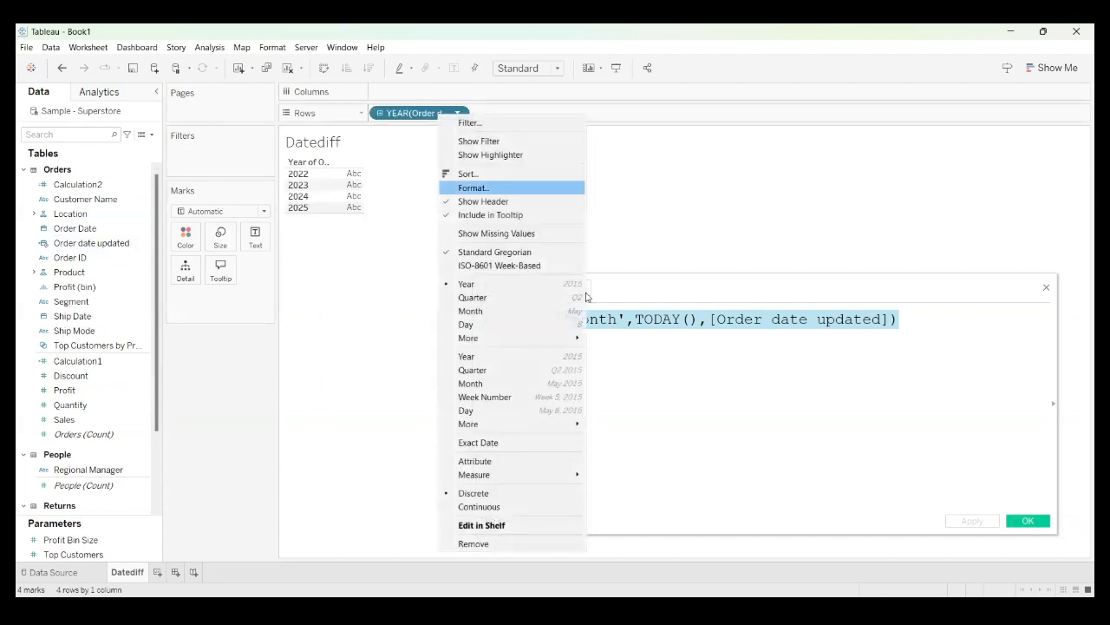
{"action": "left_click", "coordinate": [545, 443]}
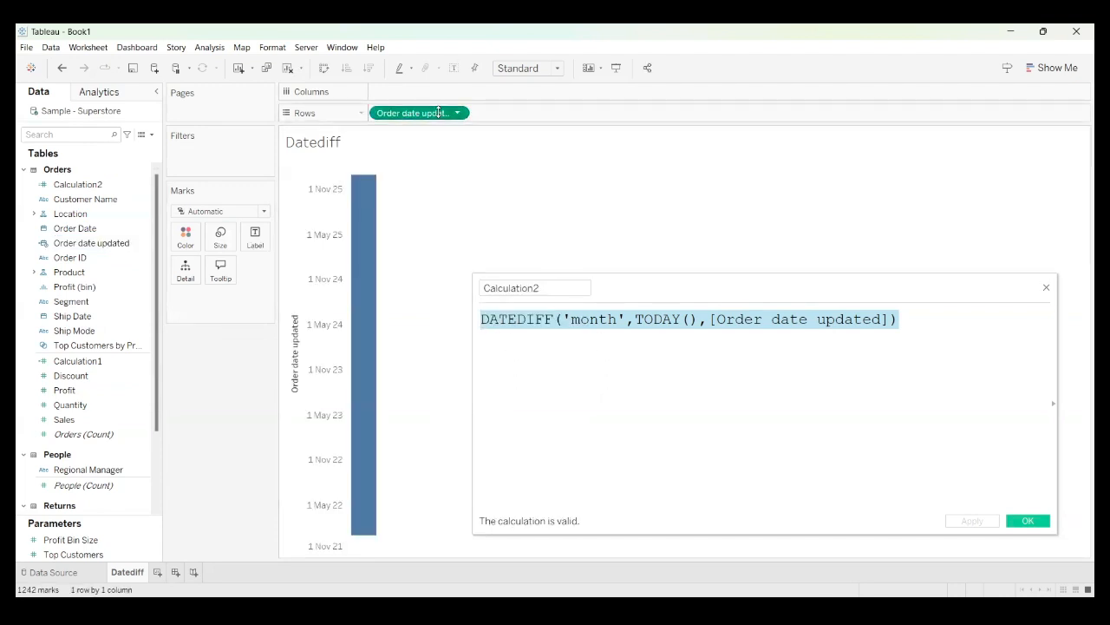
{"action": "right_click", "coordinate": [438, 115]}
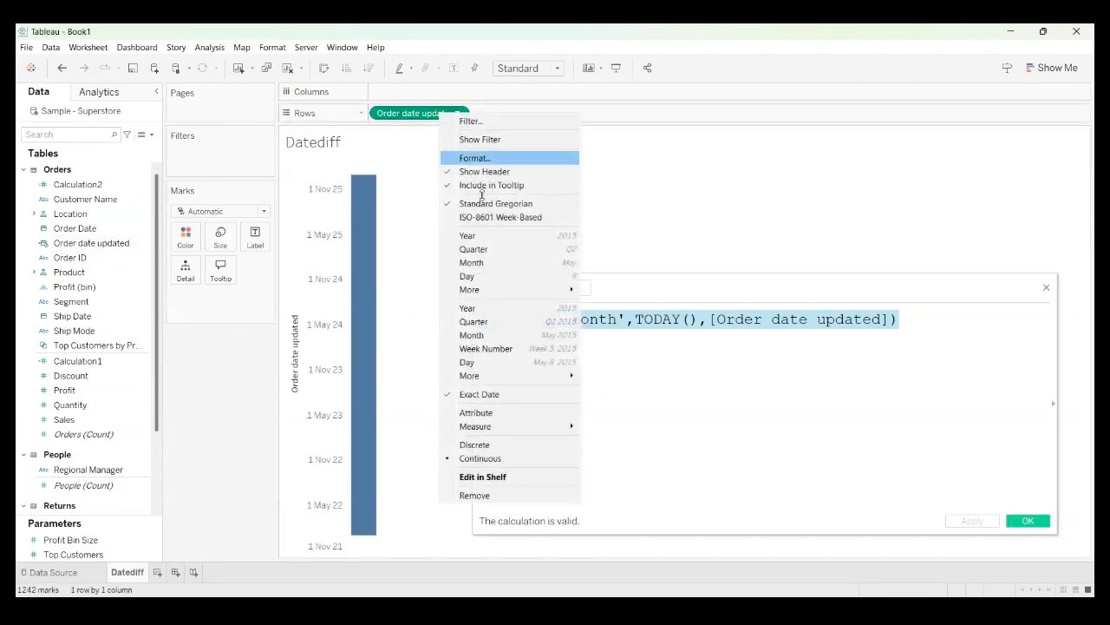
{"action": "left_click", "coordinate": [510, 335]}
{"action": "right_click", "coordinate": [436, 117]}
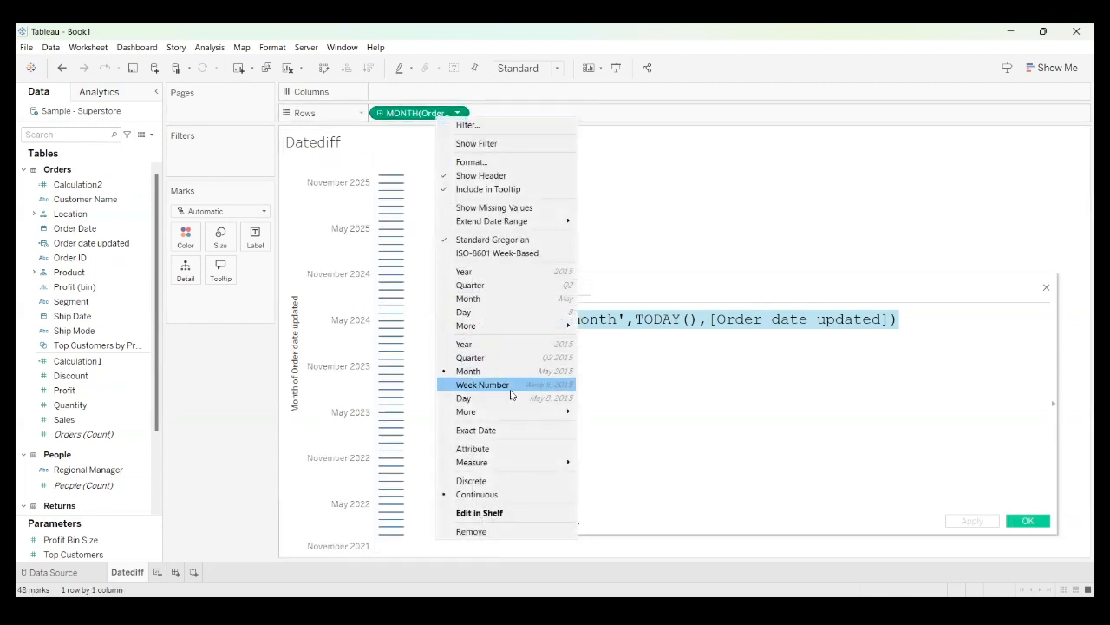
{"action": "left_click", "coordinate": [499, 482]}
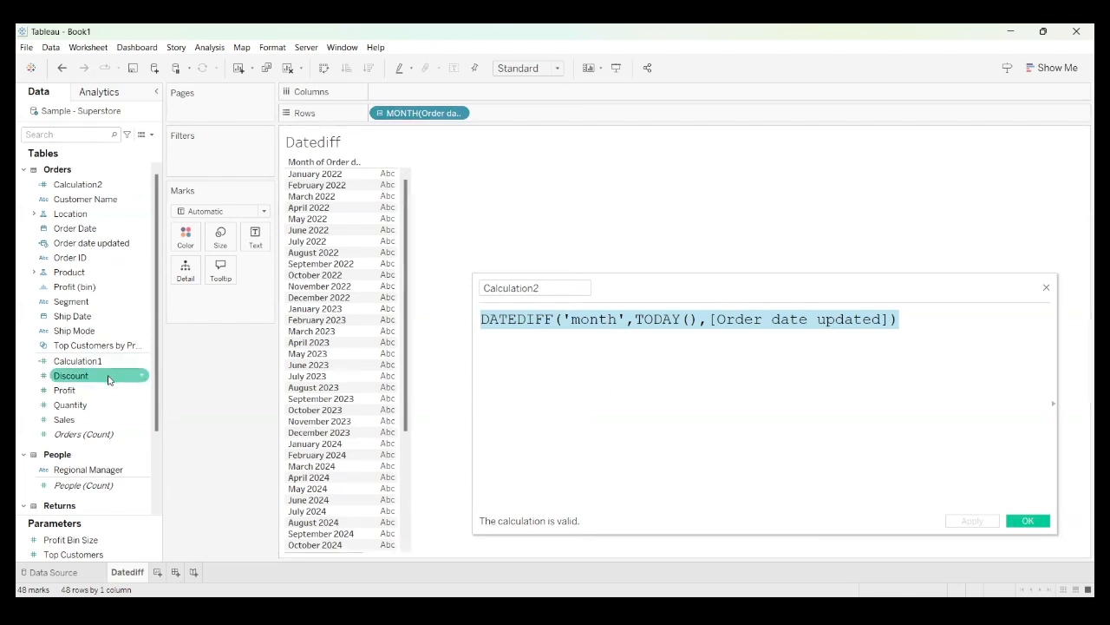
Add Calculation2 to Rows after the month field, review its values and TODAY() argument, and close the calculation editor
{"action": "left_click", "coordinate": [82, 184]}
{"action": "left_click_drag", "start_coordinate": [610, 125], "coordinate": [599, 114]}
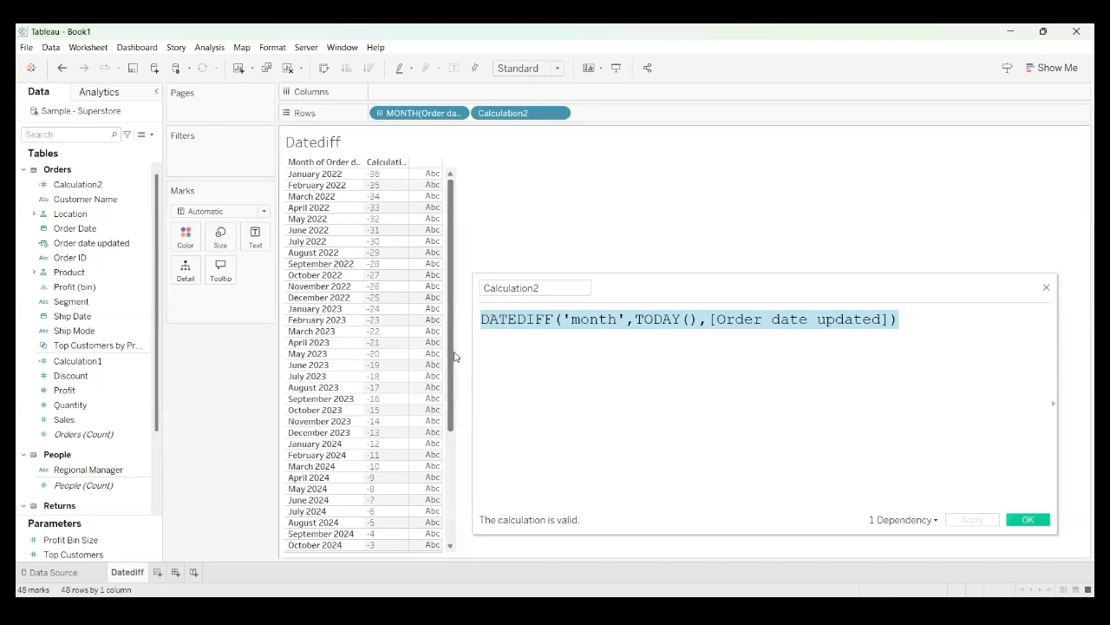
{"action": "left_click_drag", "start_coordinate": [451, 358], "coordinate": [449, 503]}
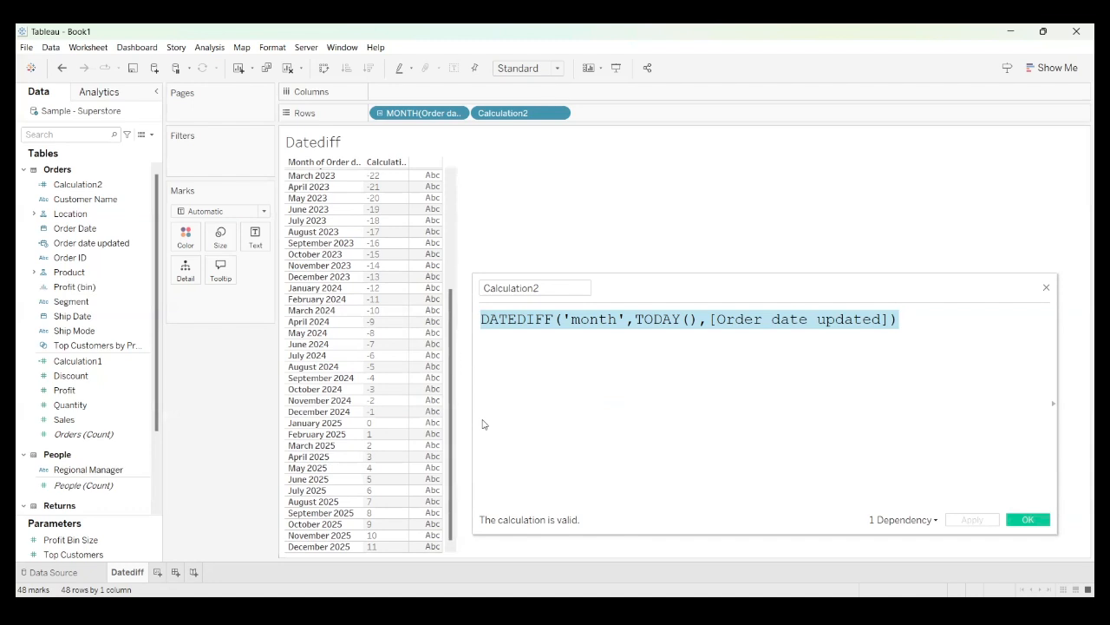
{"action": "left_click", "coordinate": [586, 394]}
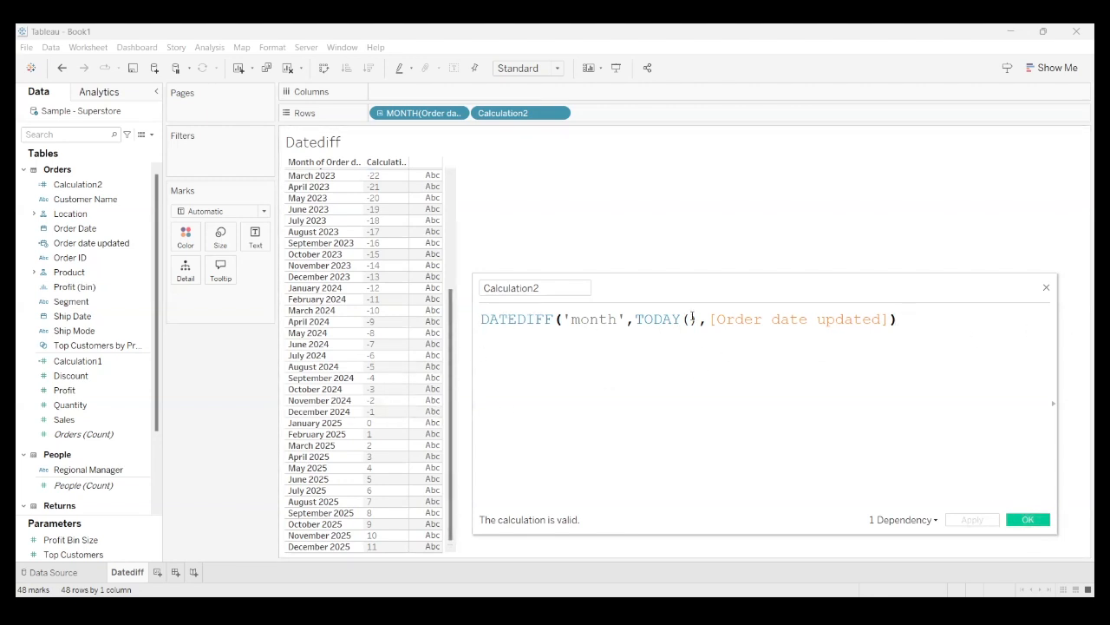
{"action": "left_click_drag", "start_coordinate": [638, 319], "coordinate": [700, 319]}
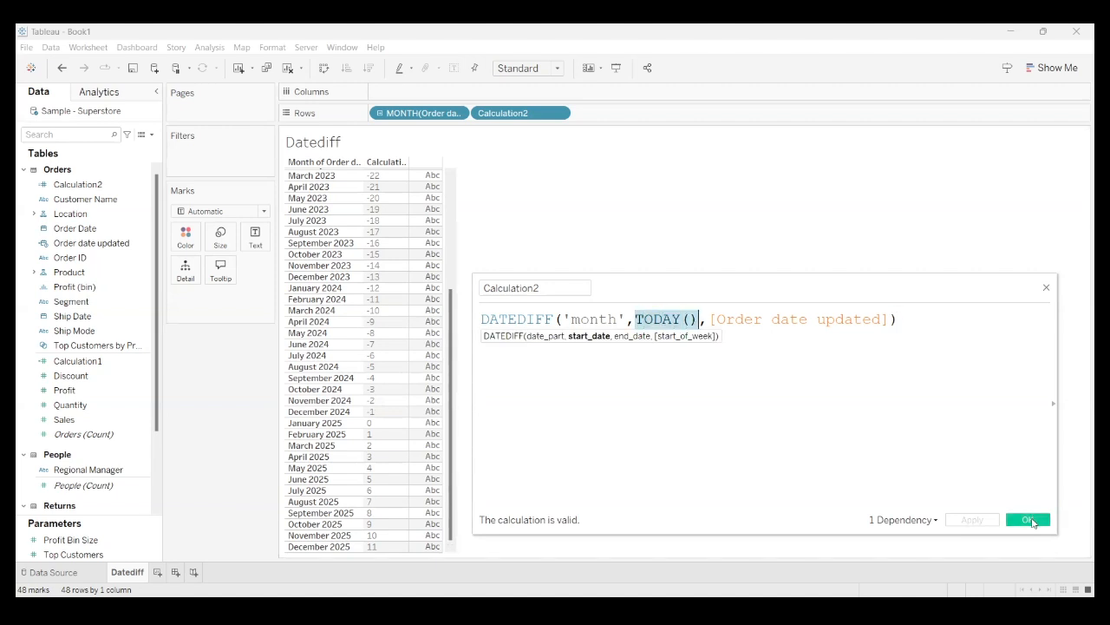
{"action": "left_click", "coordinate": [944, 326]}
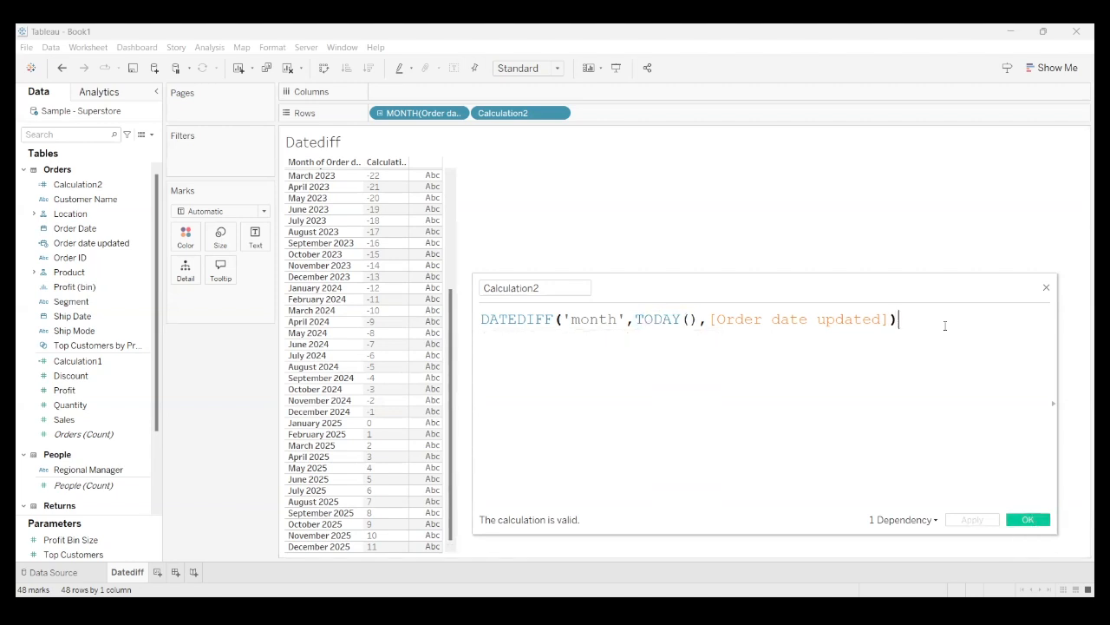
{"action": "left_click", "coordinate": [1027, 518]}
Duplicate Calculation2, open the copy for editing, and name it Previous month Sales
{"action": "right_click", "coordinate": [112, 186]}
{"action": "left_click", "coordinate": [174, 274]}
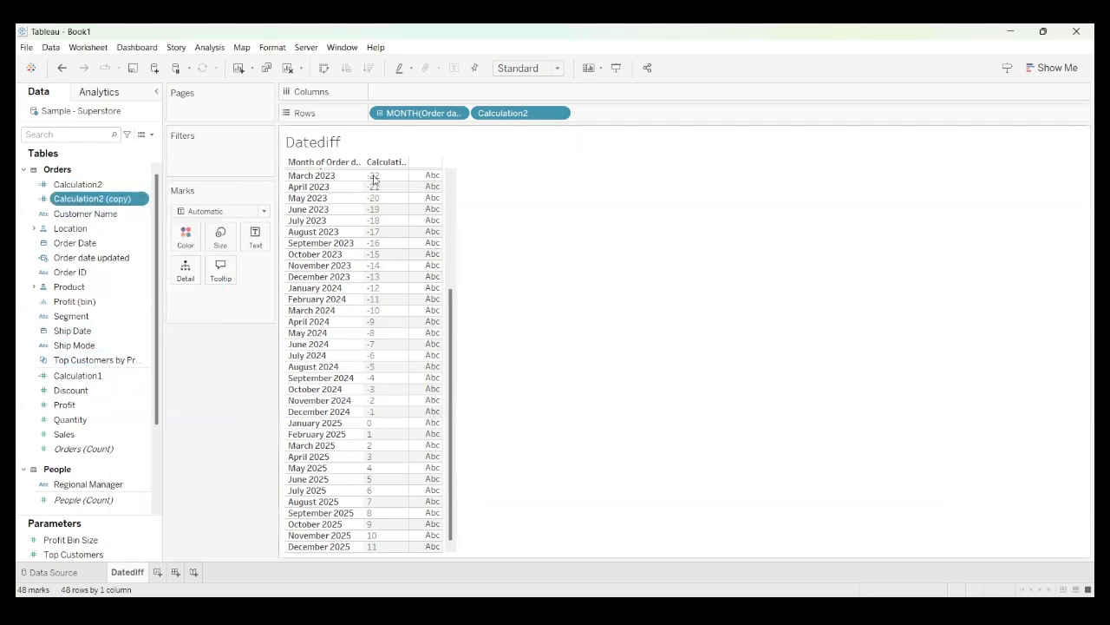
{"action": "right_click", "coordinate": [87, 199]}
{"action": "left_click", "coordinate": [136, 268]}
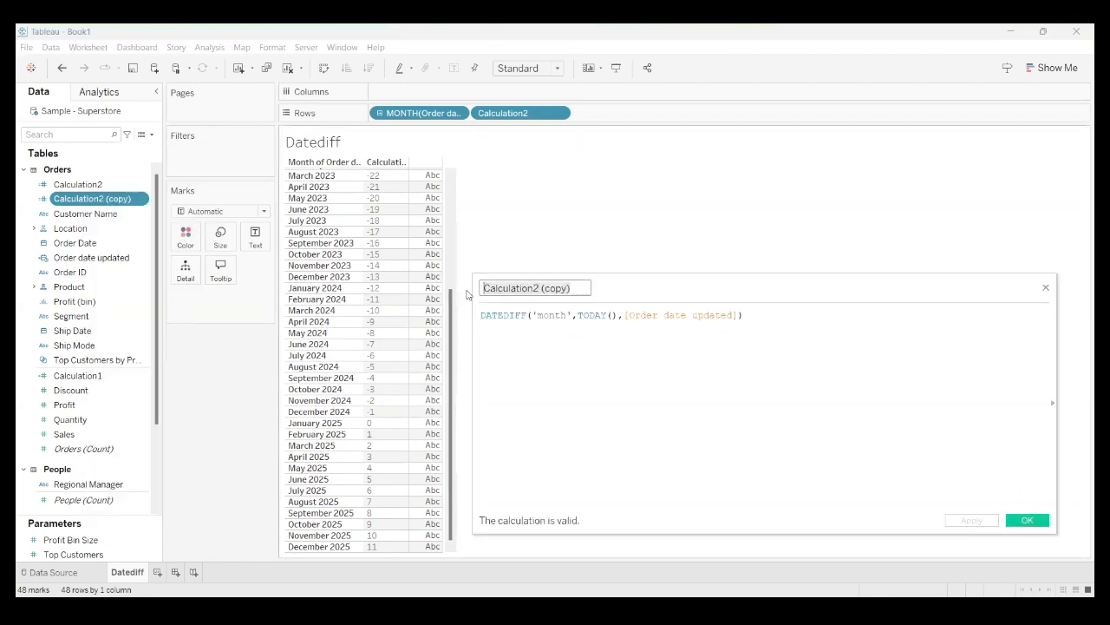
{"action": "type", "text": "Previo"}
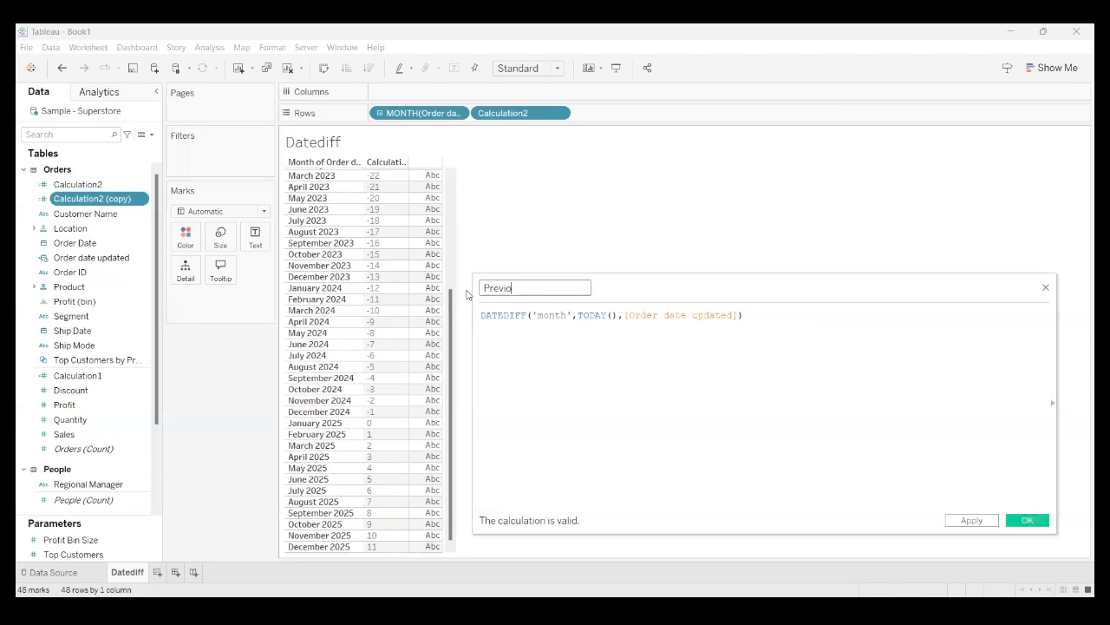
{"action": "type", "text": "us month Sales"}
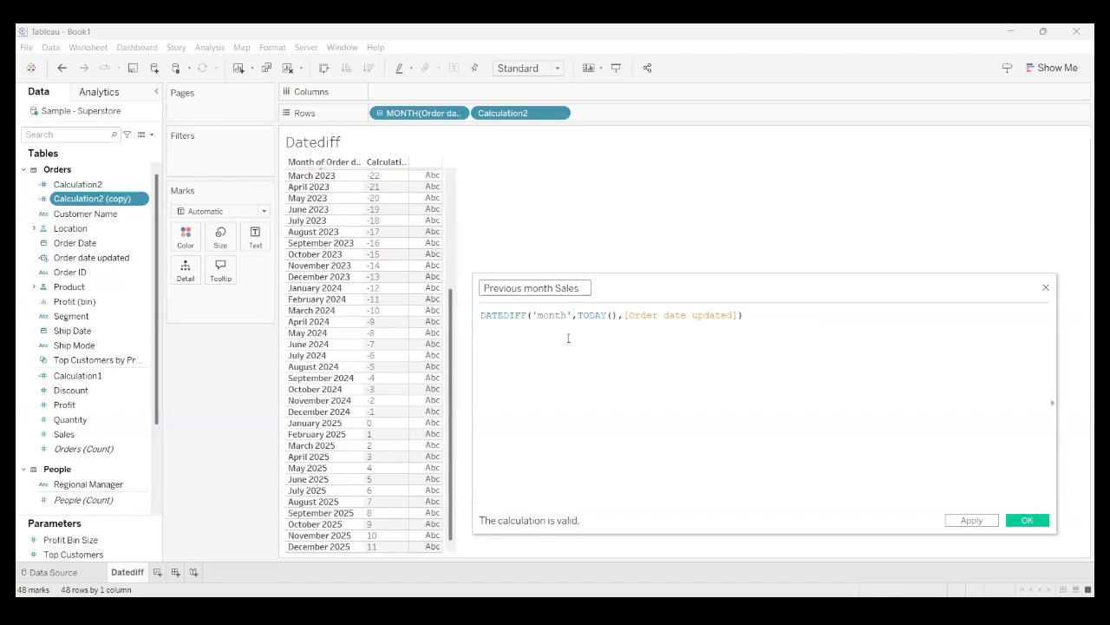
Comment out the original DATEDIFF line with // and paste an active copy of it on the line below
{"action": "left_click_drag", "start_coordinate": [783, 319], "coordinate": [479, 316]}
{"action": "scroll", "coordinate": [590, 384], "scroll_direction": "up", "scroll_amount": 3}
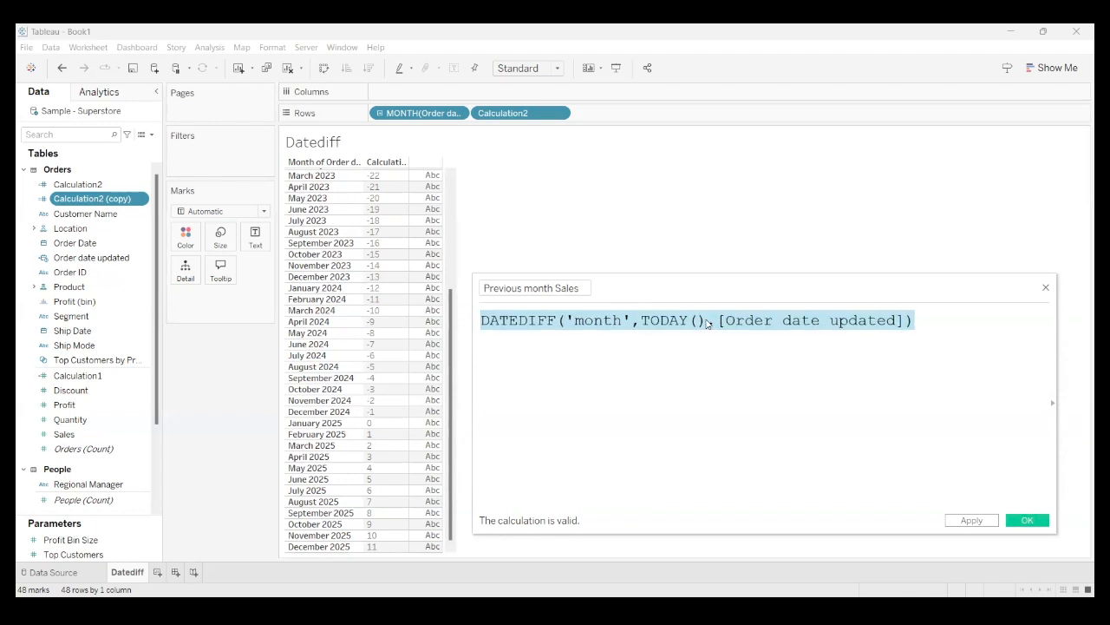
{"action": "left_click", "coordinate": [661, 395]}
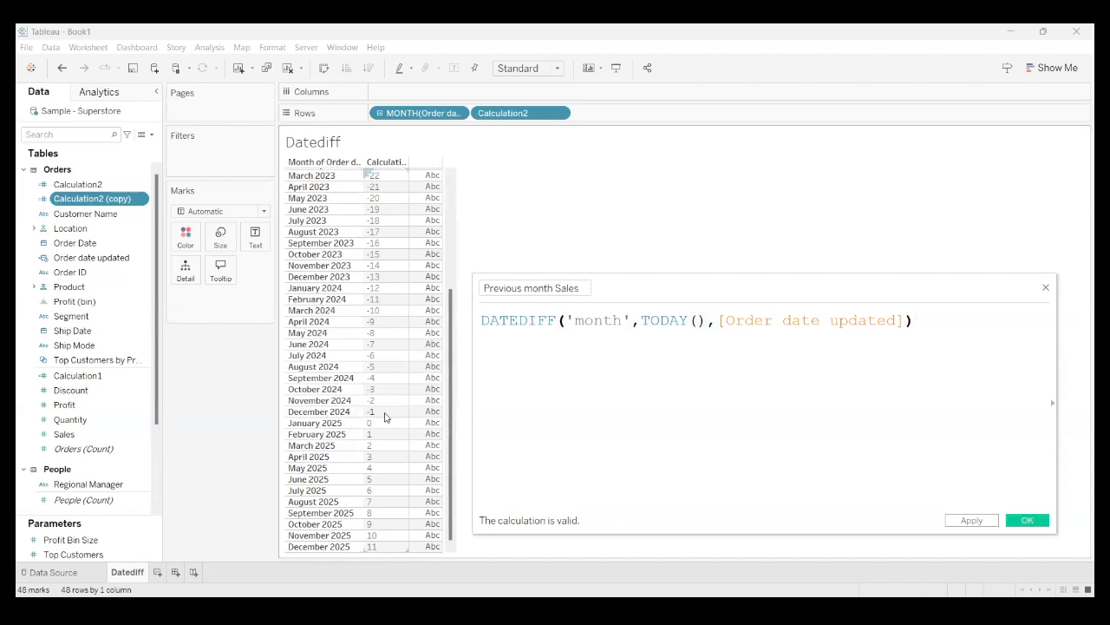
{"action": "left_click", "coordinate": [484, 324]}
{"action": "type", "text": "//"}
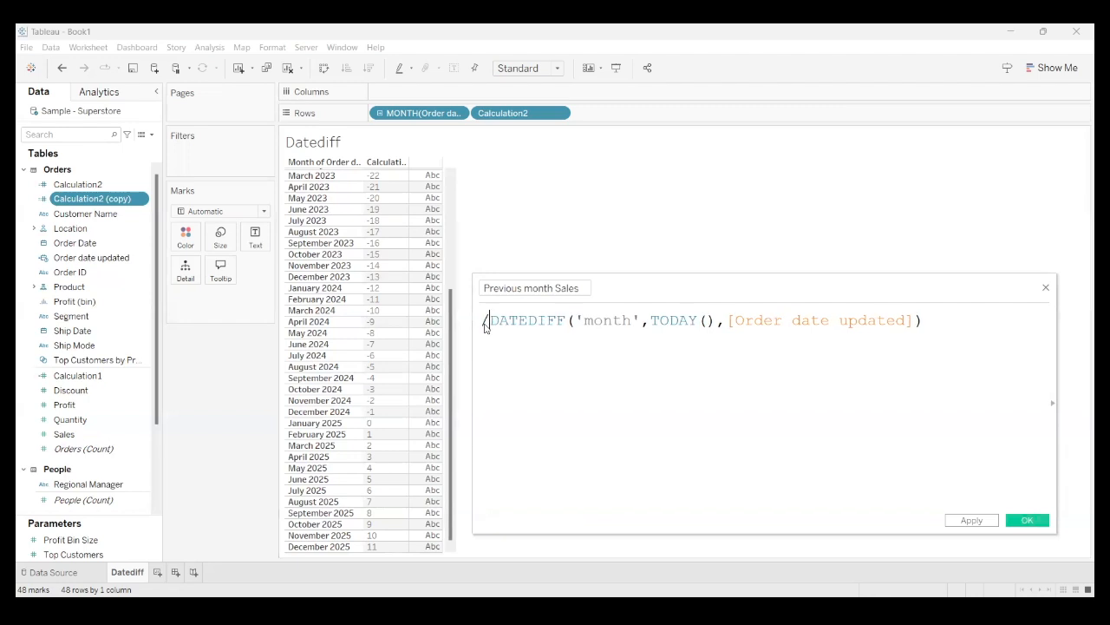
{"action": "left_click_drag", "start_coordinate": [963, 322], "coordinate": [492, 321]}
{"action": "key", "text": "ctrl+c"}
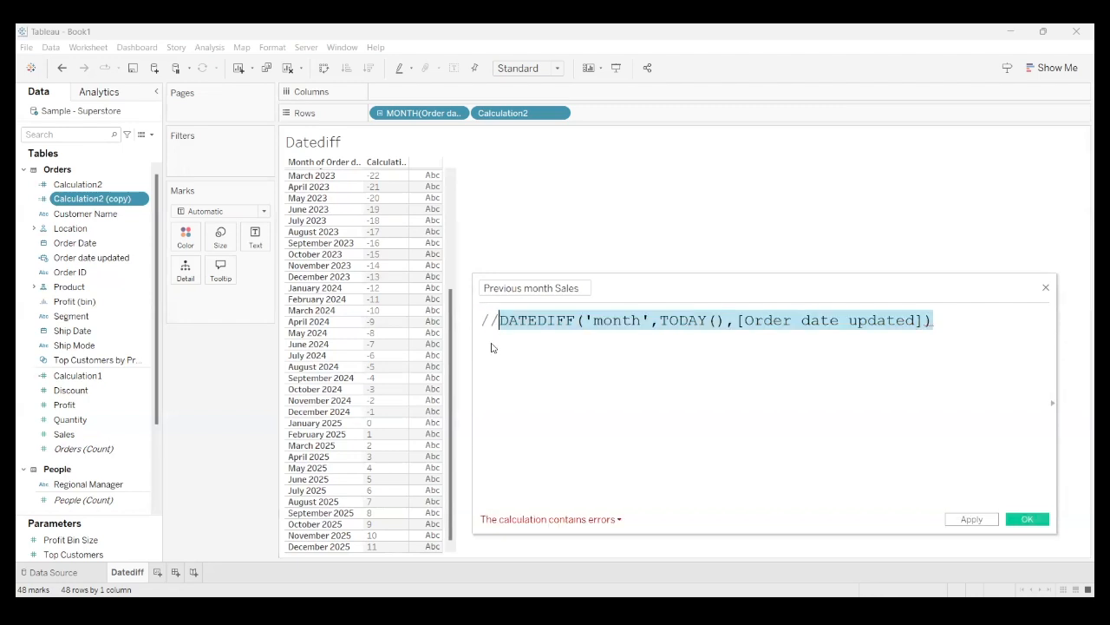
{"action": "left_click", "coordinate": [494, 352]}
{"action": "key", "text": "Return"}
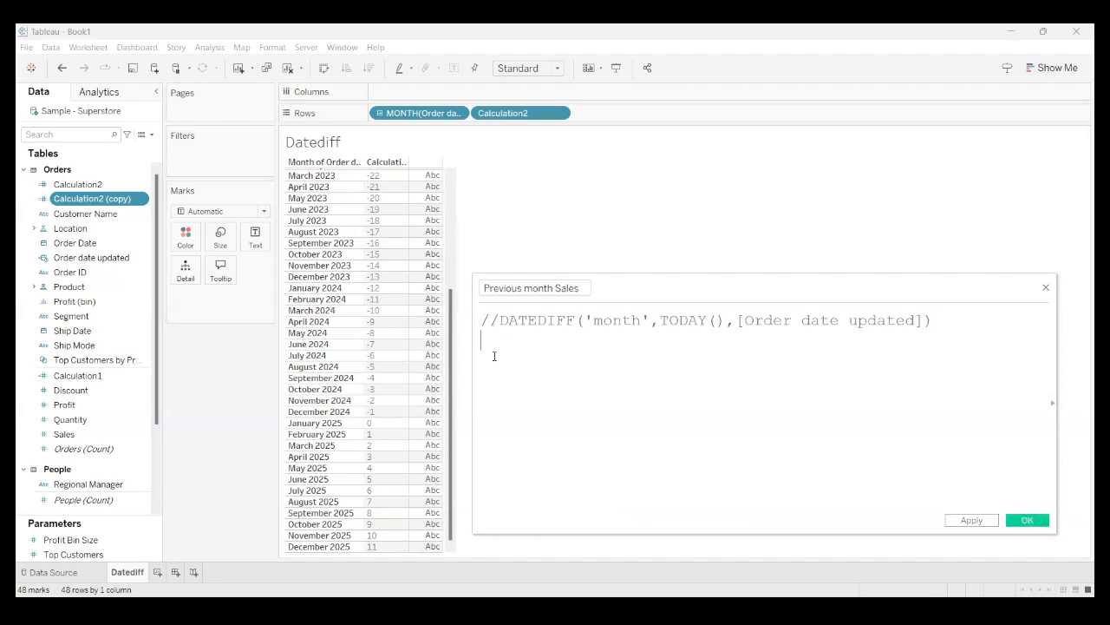
{"action": "key", "text": "ctrl+v"}
Reorder the active formula to DATEDIFF('month',[Order date updated],TODAY()), apply it, and add Previous month Sales to Rows
{"action": "left_click_drag", "start_coordinate": [718, 341], "coordinate": [906, 346]}
{"action": "key", "text": "ctrl+c"}
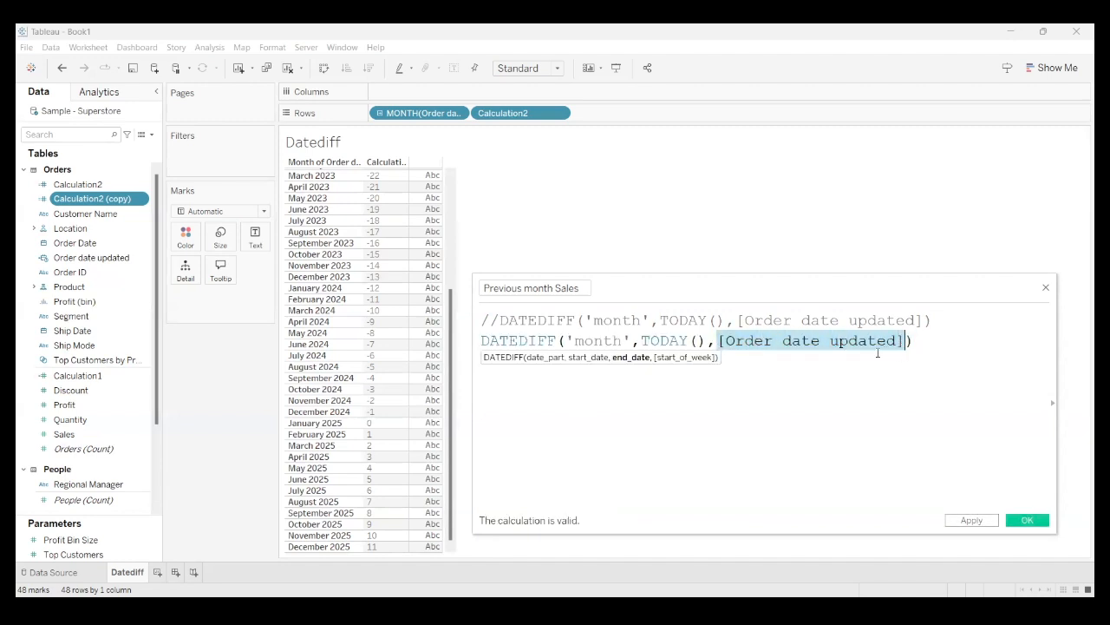
{"action": "key", "text": "BackSpace"}
{"action": "left_click", "coordinate": [643, 342]}
{"action": "key", "text": "ctrl+v"}
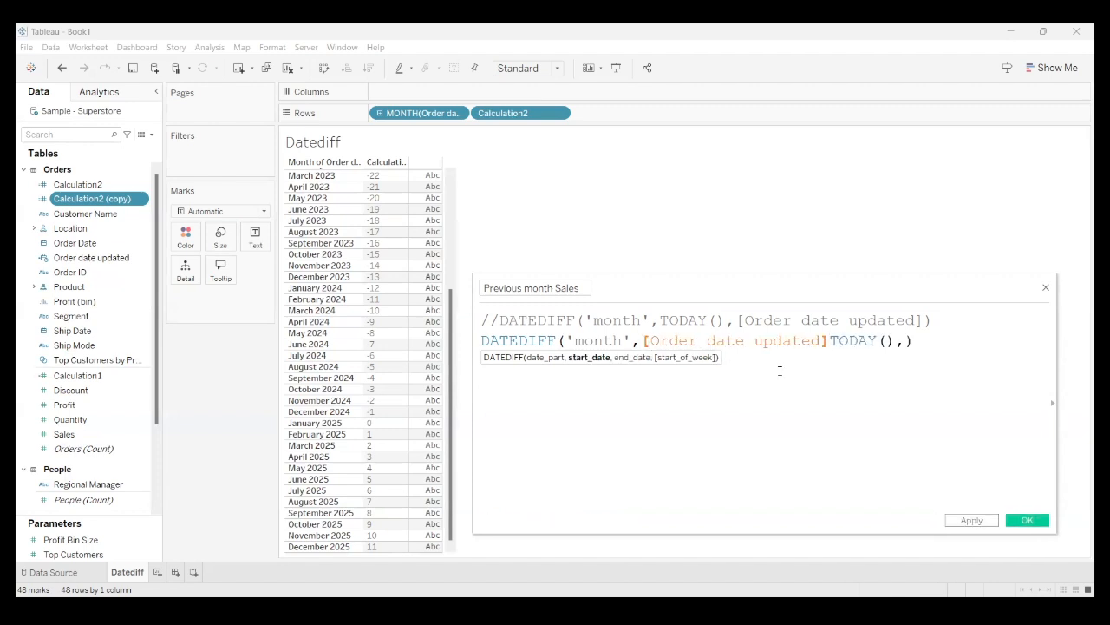
{"action": "type", "text": ","}
{"action": "left_click", "coordinate": [917, 343]}
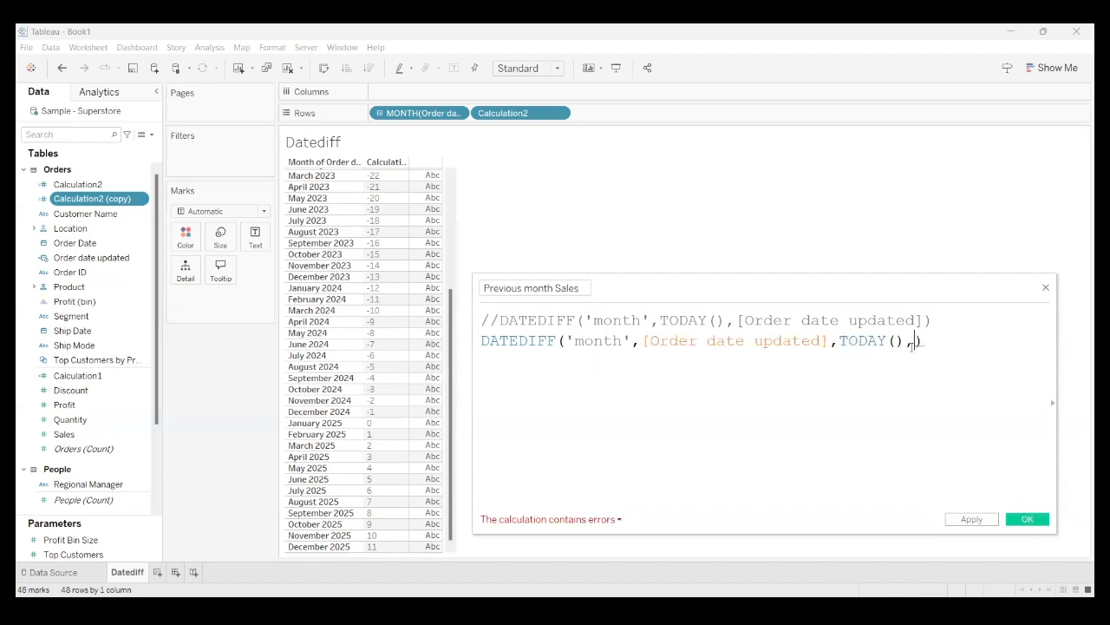
{"action": "key", "text": "BackSpace"}
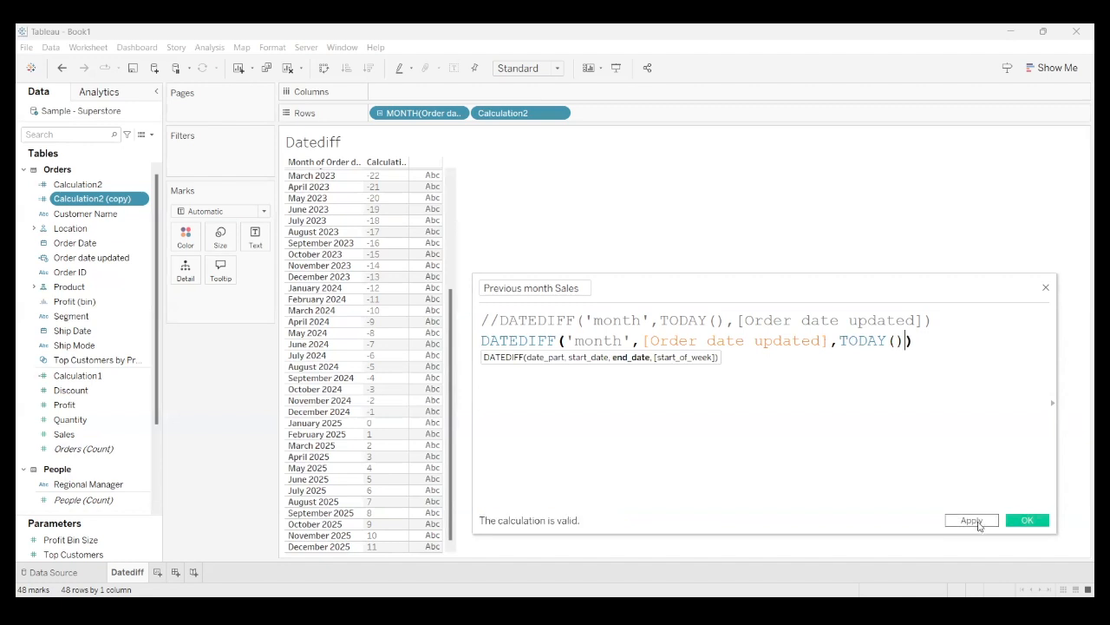
{"action": "left_click", "coordinate": [982, 521]}
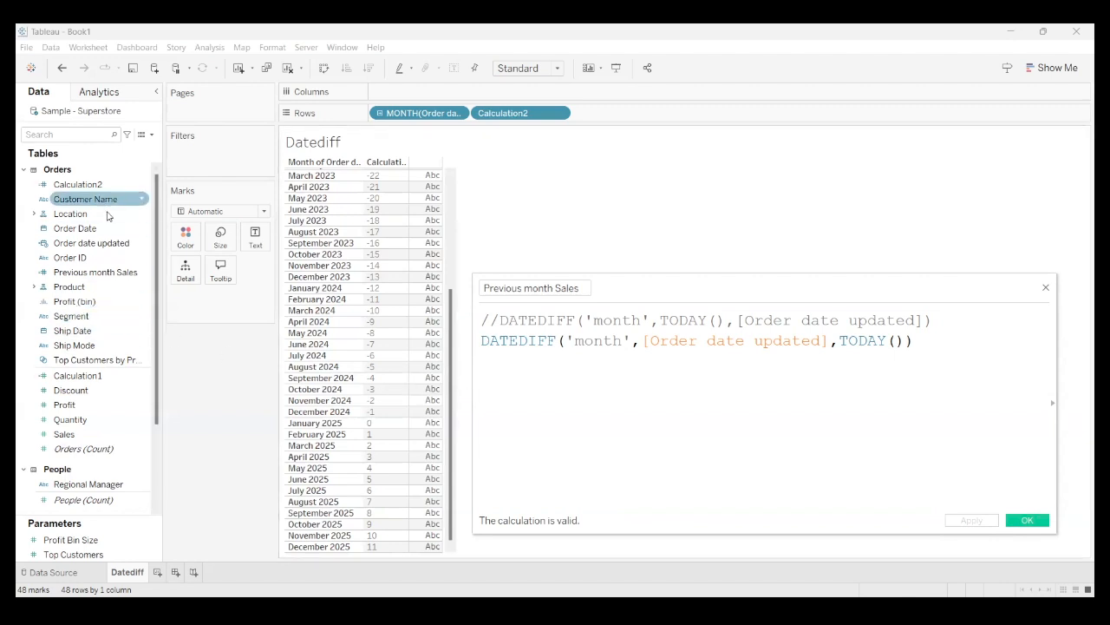
{"action": "left_click_drag", "start_coordinate": [115, 273], "coordinate": [749, 115]}
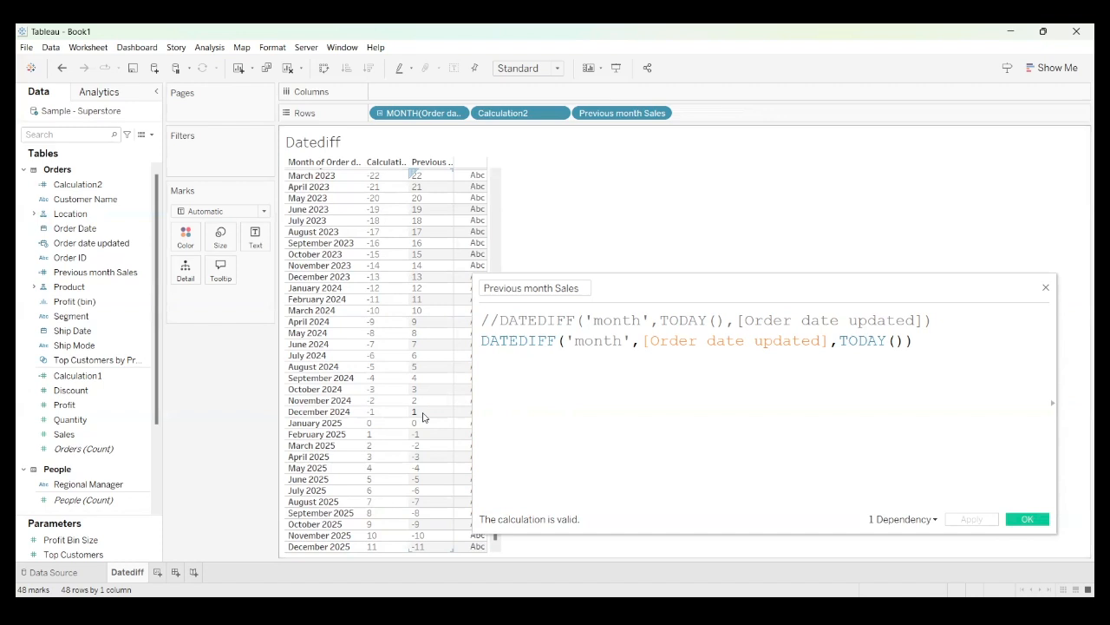
Append =1 to the active DATEDIFF expression and insert IF on a new line above it
{"action": "left_click", "coordinate": [948, 351]}
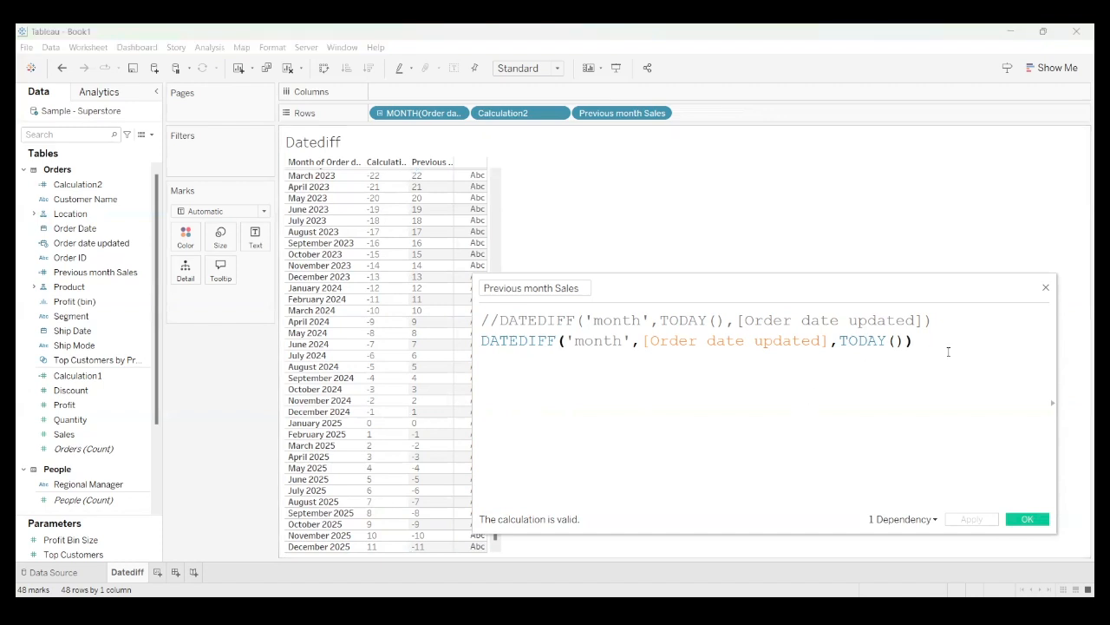
{"action": "type", "text": "="}
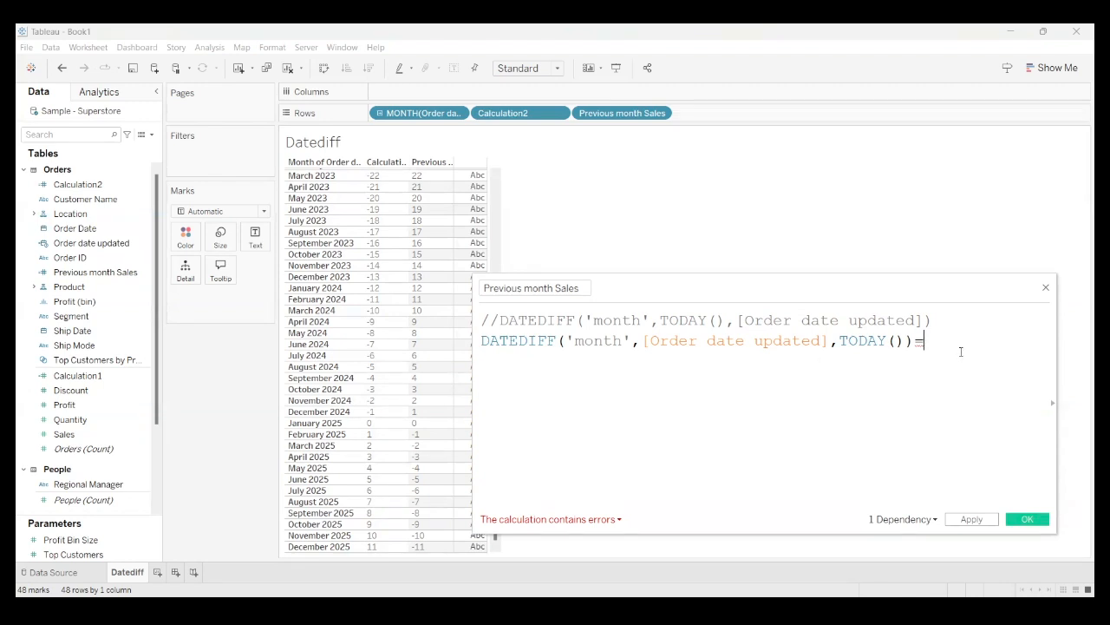
{"action": "type", "text": "1"}
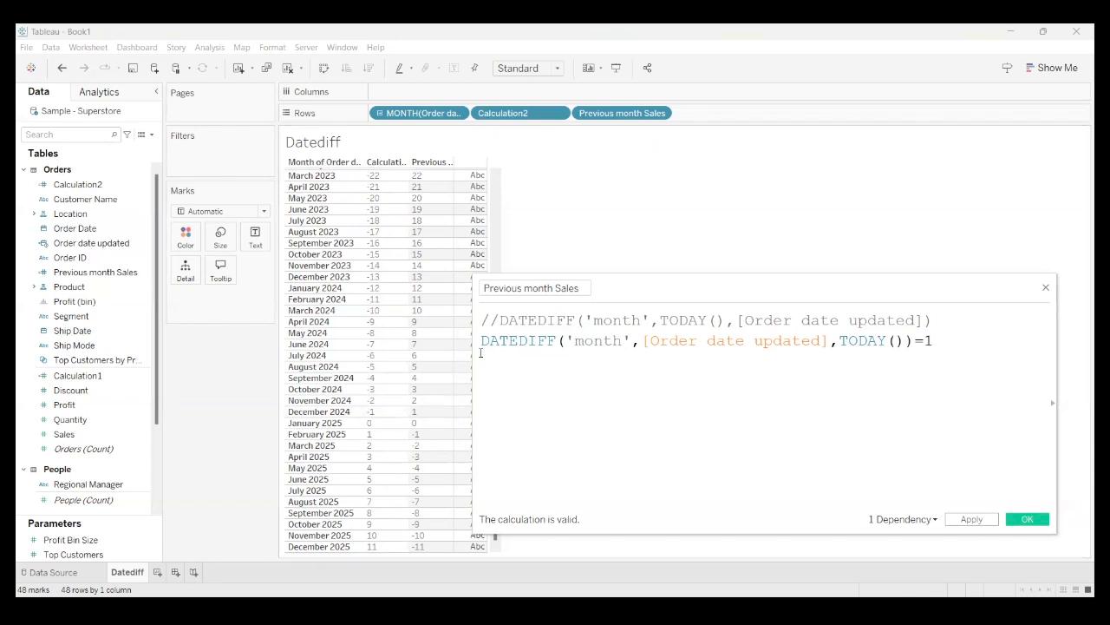
{"action": "left_click", "coordinate": [992, 322]}
{"action": "key", "text": "Return"}
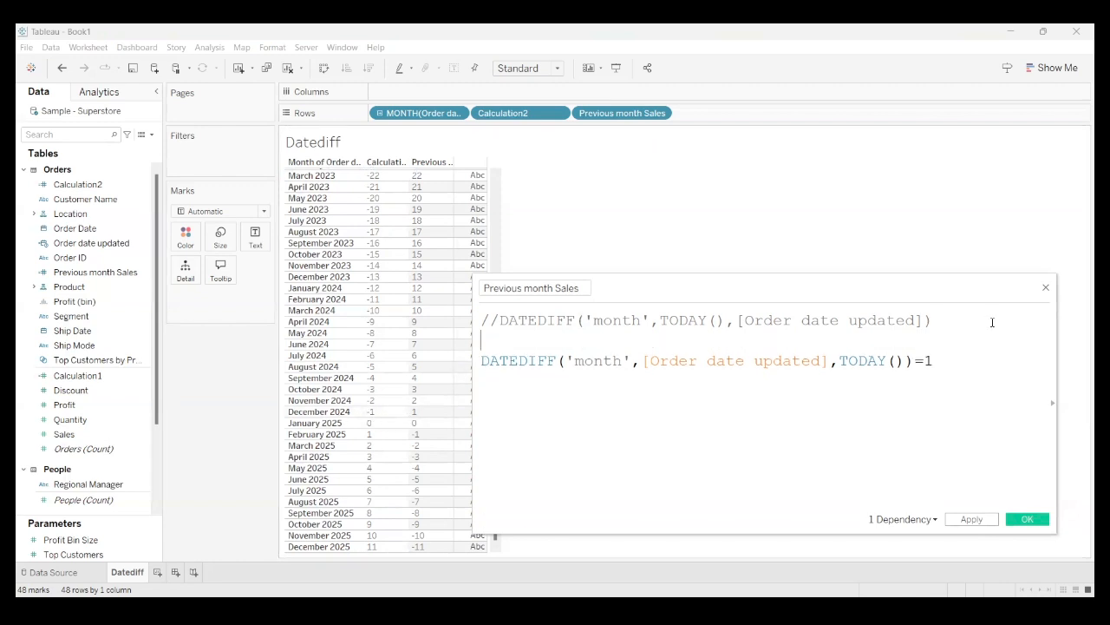
{"action": "type", "text": "i"}
{"action": "key", "text": "Return"}
{"action": "left_click_drag", "start_coordinate": [987, 367], "coordinate": [849, 364]}
{"action": "left_click_drag", "start_coordinate": [502, 363], "coordinate": [480, 361]}
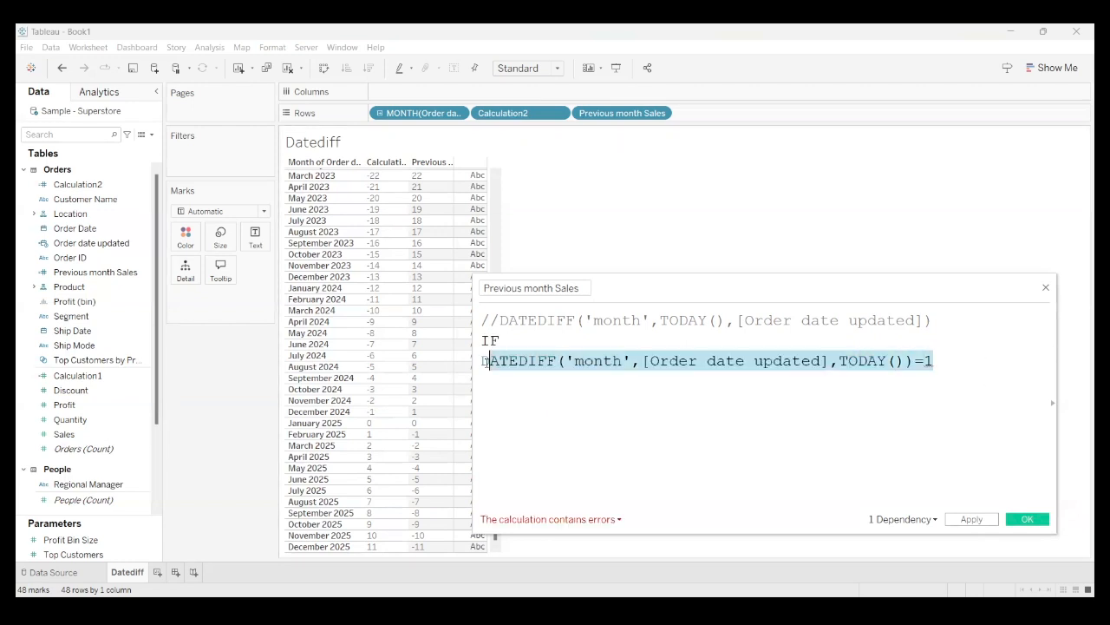
Add THEN [Sales] after the =1 condition in the Previous month Sales formula
{"action": "left_click", "coordinate": [993, 367]}
{"action": "type", "text": "t"}
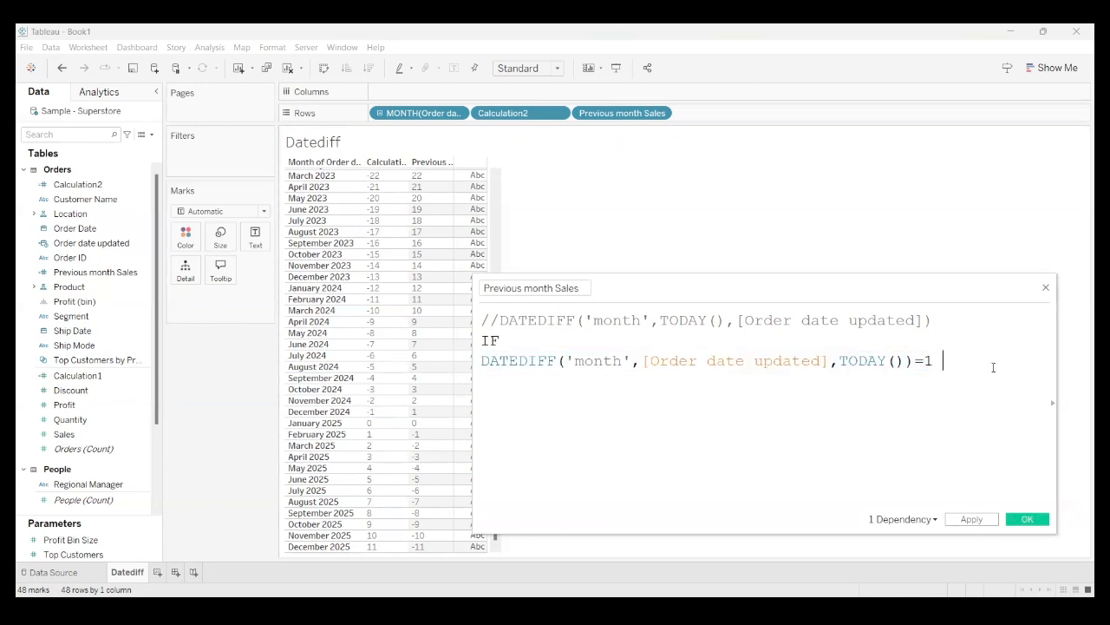
{"action": "type", "text": "h"}
{"action": "key", "text": "Return"}
{"action": "type", "text": "sales"}
{"action": "key", "text": "Return"}
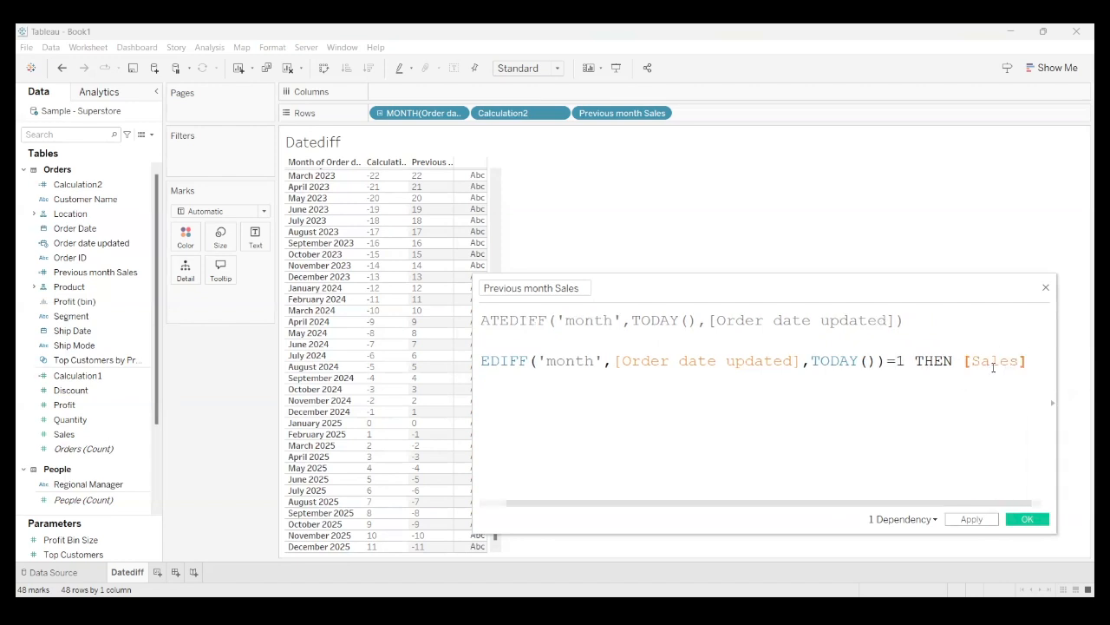
Finish the IF formula in Previous month Sales with END, apply it, review the resulting rows, and accept the calculation
{"action": "type", "text": "end"}
{"action": "key", "text": "Return"}
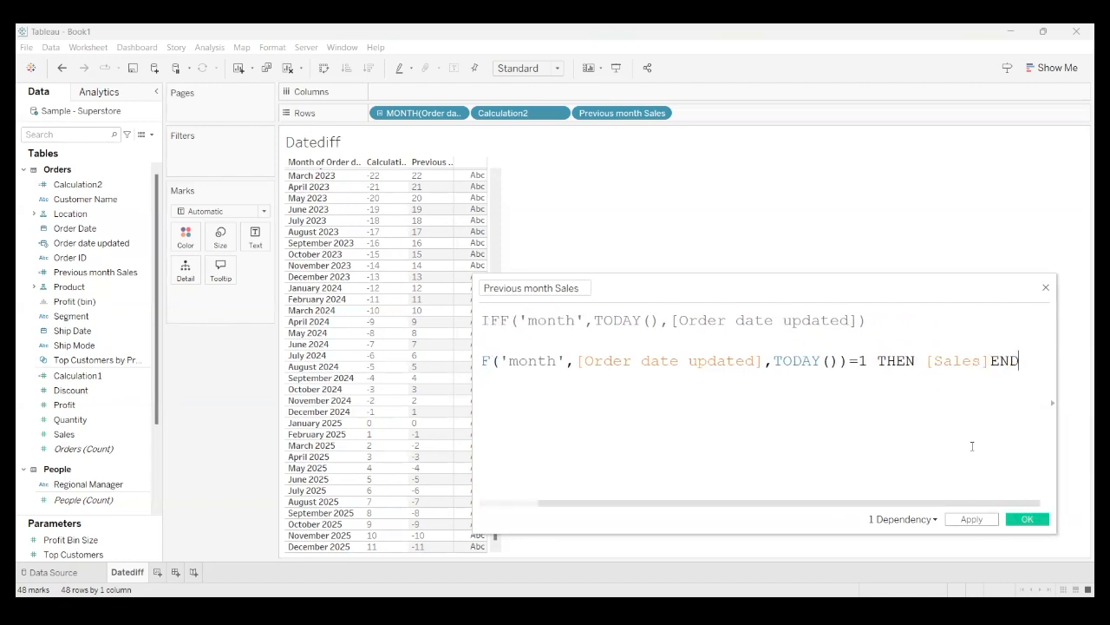
{"action": "left_click", "coordinate": [971, 519]}
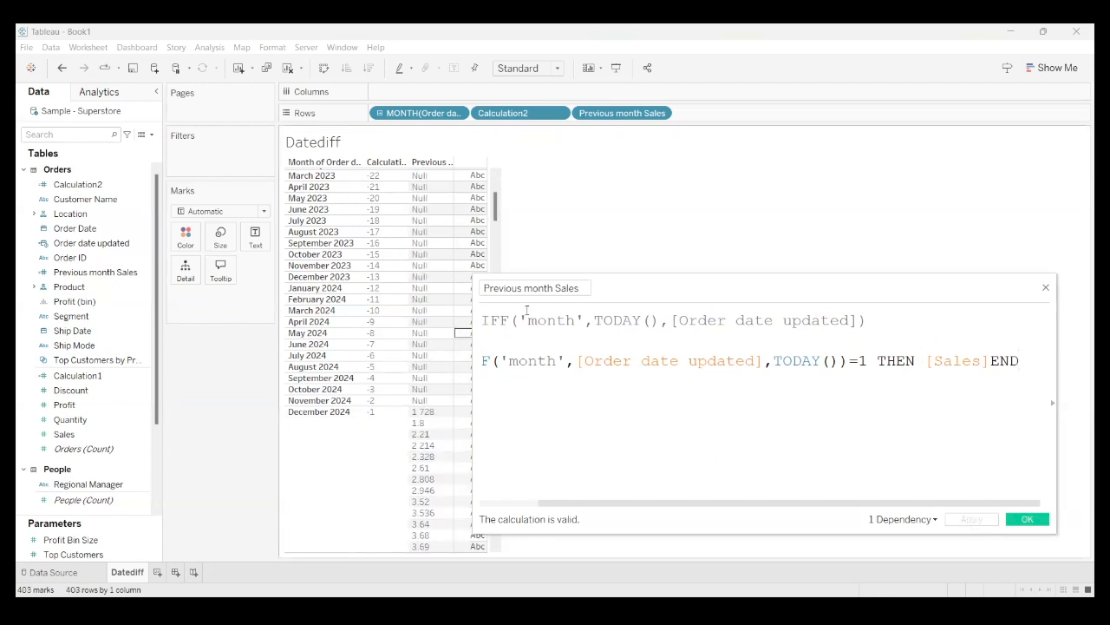
{"action": "scroll", "coordinate": [425, 460], "scroll_direction": "down", "scroll_amount": 15}
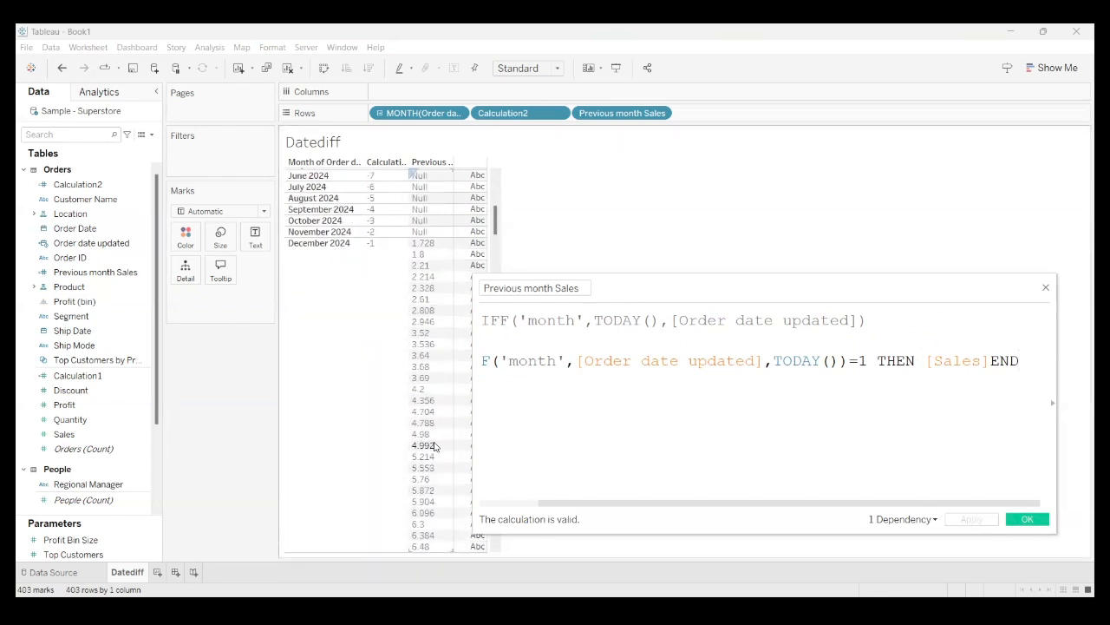
{"action": "scroll", "coordinate": [436, 447], "scroll_direction": "down", "scroll_amount": 15}
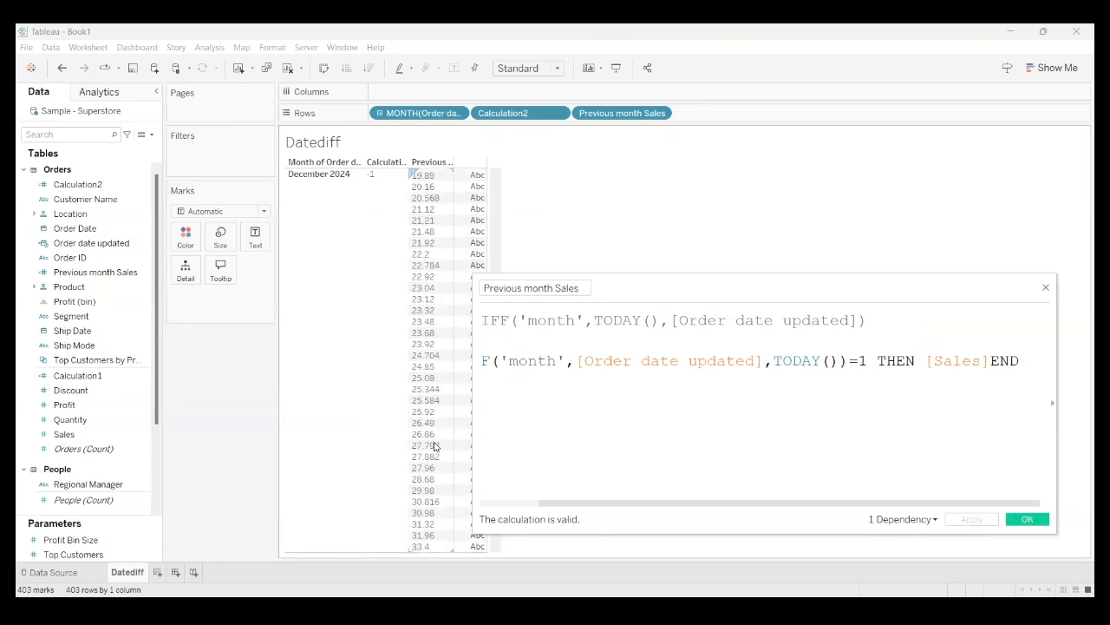
{"action": "scroll", "coordinate": [435, 446], "scroll_direction": "down", "scroll_amount": 8}
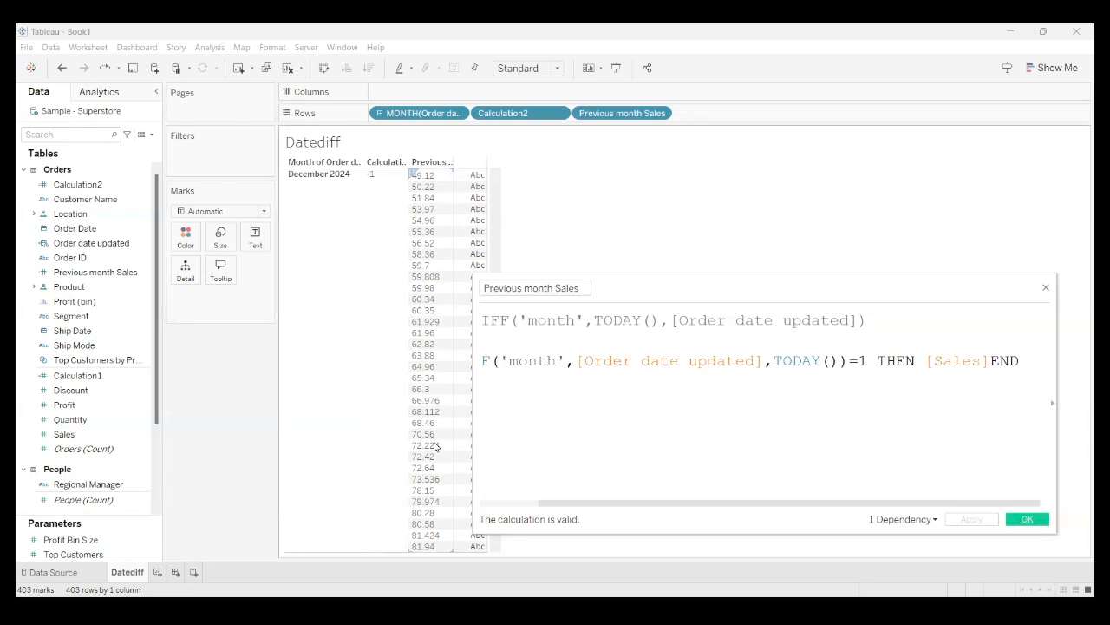
{"action": "left_click", "coordinate": [1027, 518]}
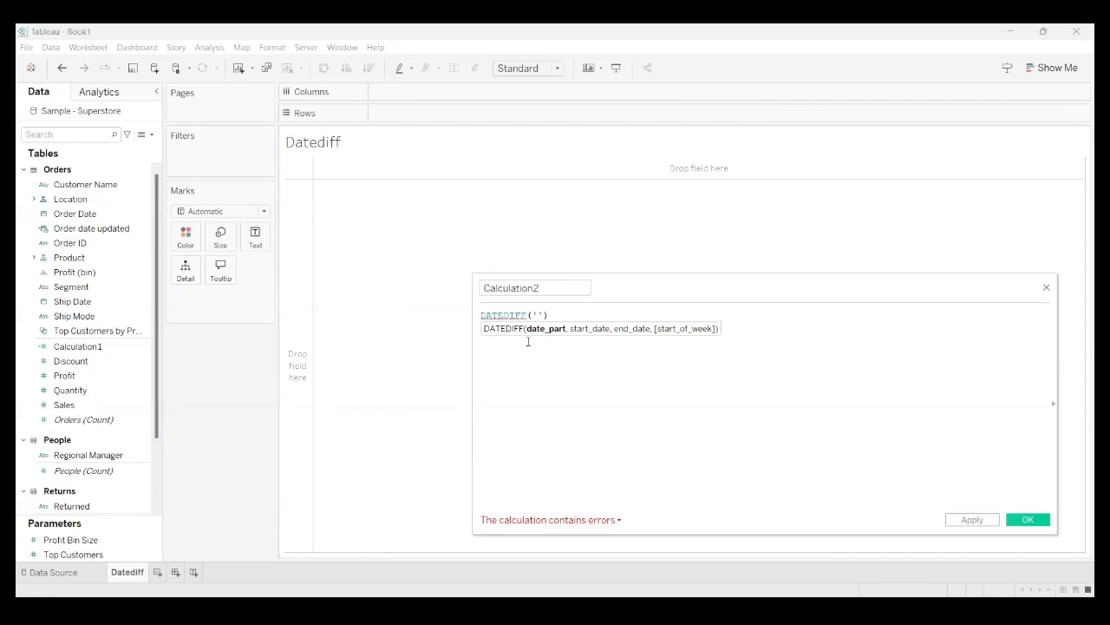
Enter 'month' as the date part of DATEDIFF in Calculation2 and start adding TODAY as the start date
{"action": "type", "text": "month'"}
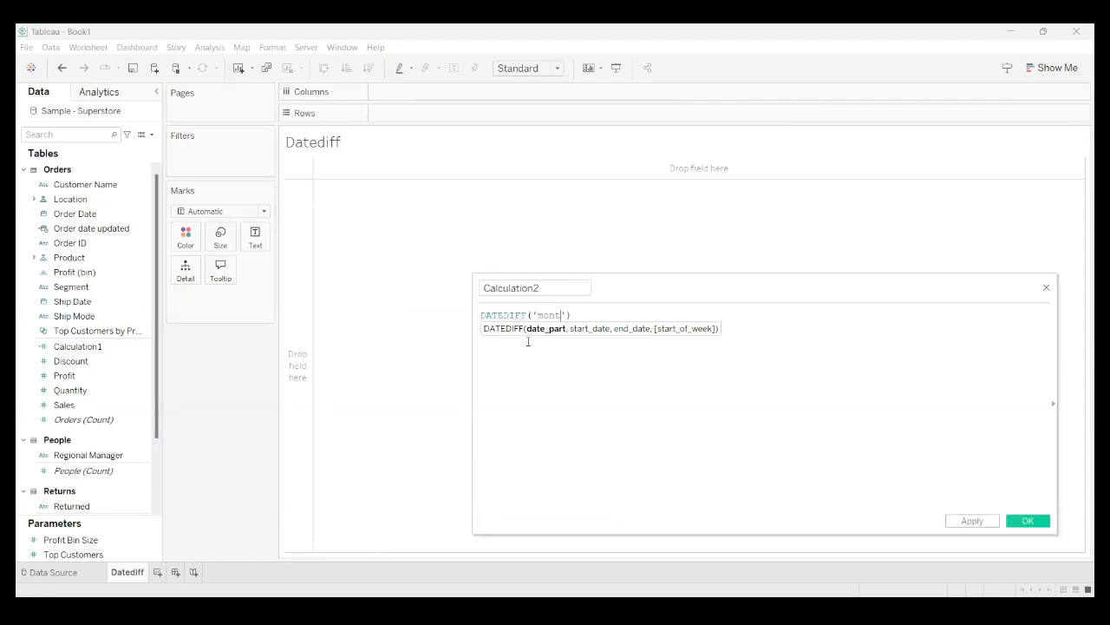
{"action": "type", "text": ","}
{"action": "type", "text": "Tod"}
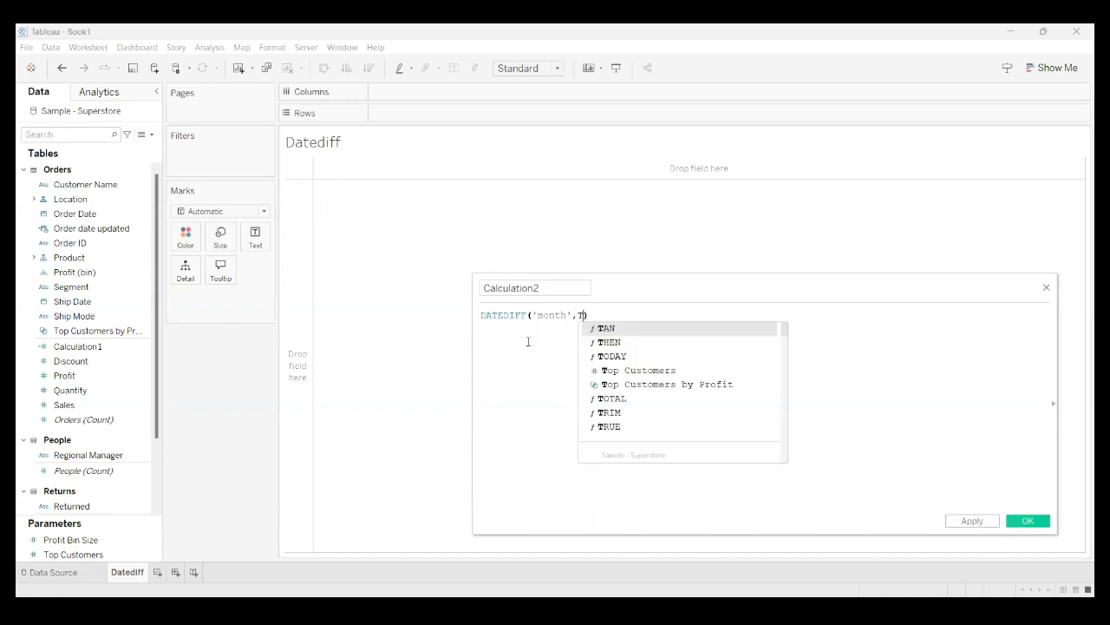